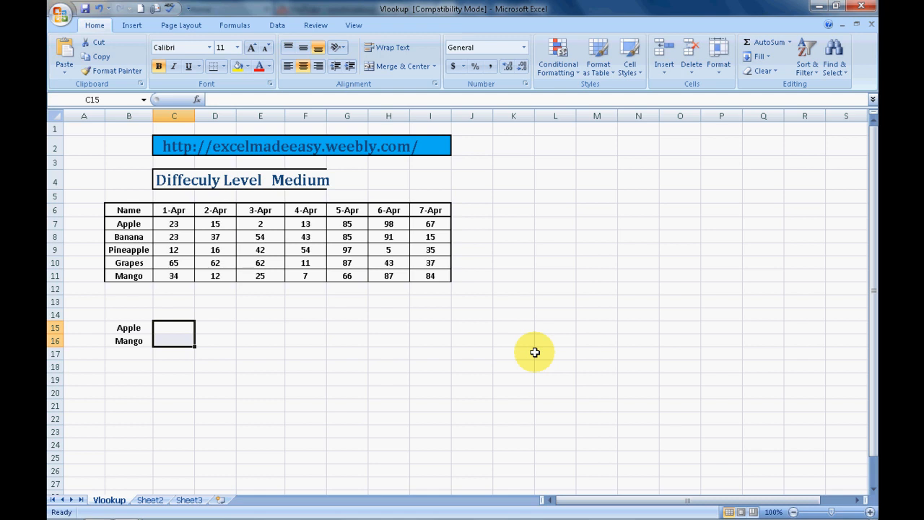
pyautogui.press('Right')
pyautogui.press('Right')
pyautogui.press('Right')
pyautogui.press('Right')
pyautogui.press('Right')
pyautogui.press('Right')
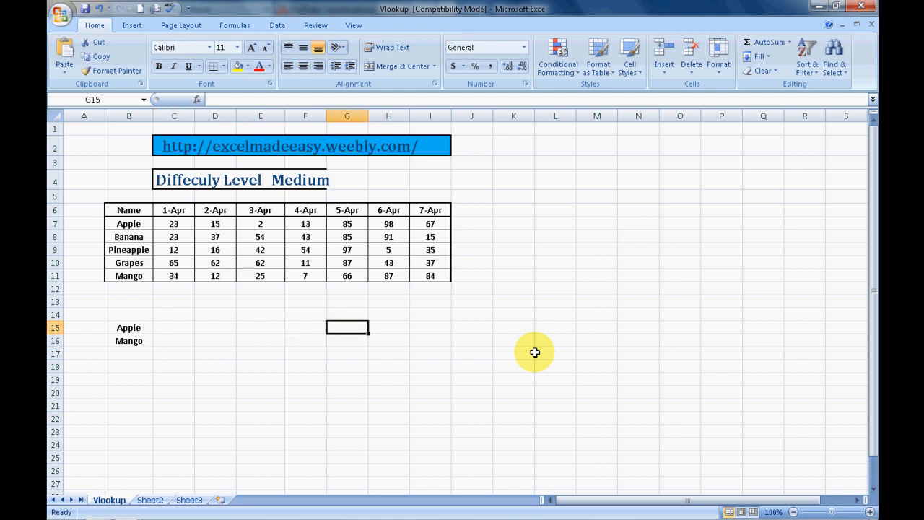
pyautogui.press('Left')
pyautogui.press('Left')
pyautogui.press('Left')
pyautogui.press('Left')
pyautogui.press('Left')
pyautogui.press('Left')
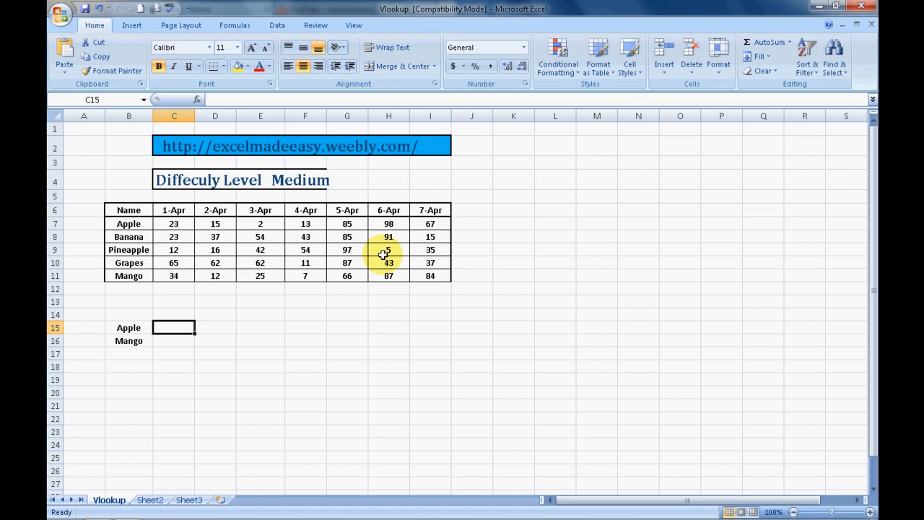
pyautogui.click(235, 24)
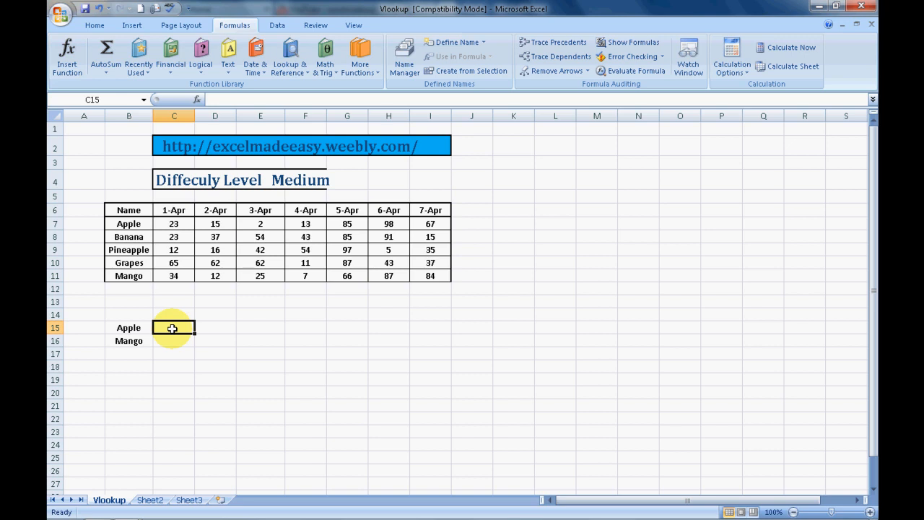
pyautogui.write('=')
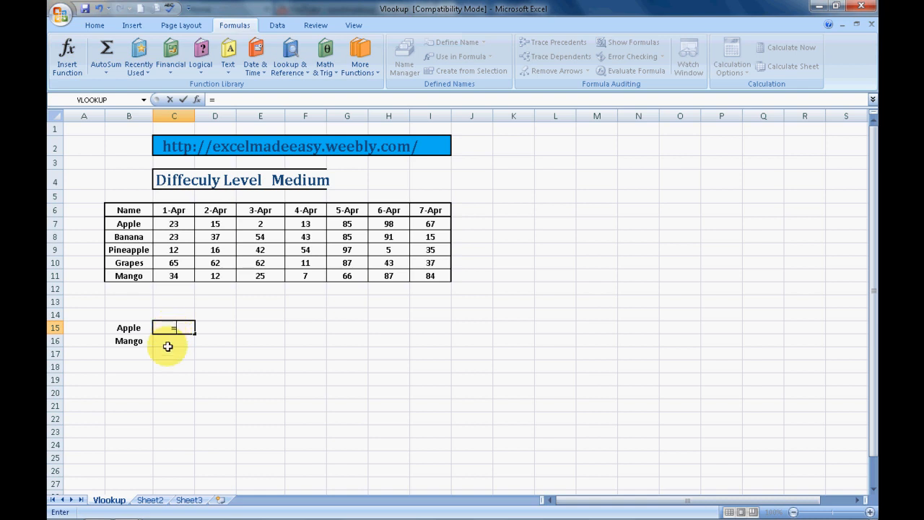
pyautogui.write('vl')
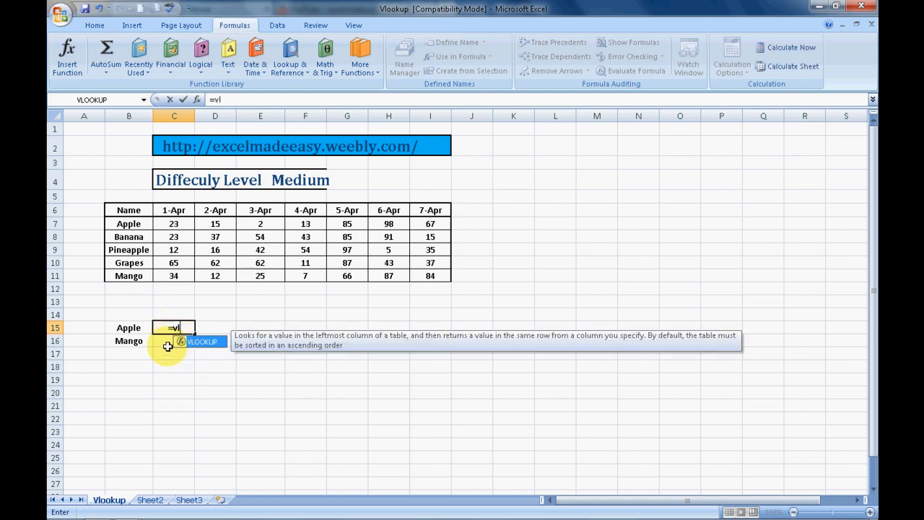
pyautogui.write('ooku')
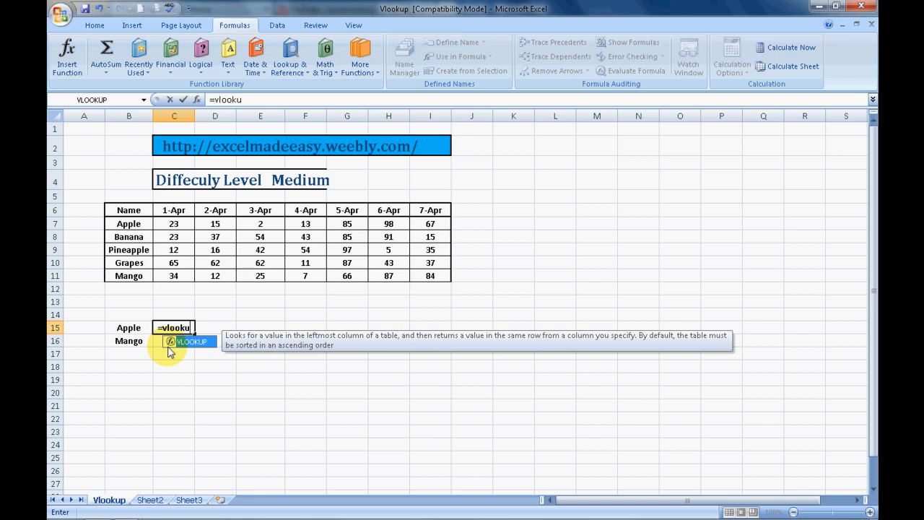
pyautogui.write('p(')
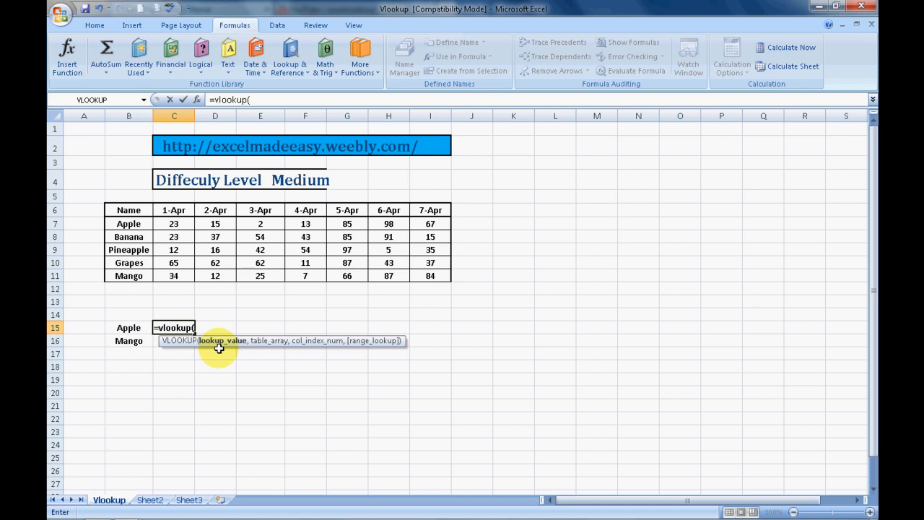
pyautogui.click(129, 330)
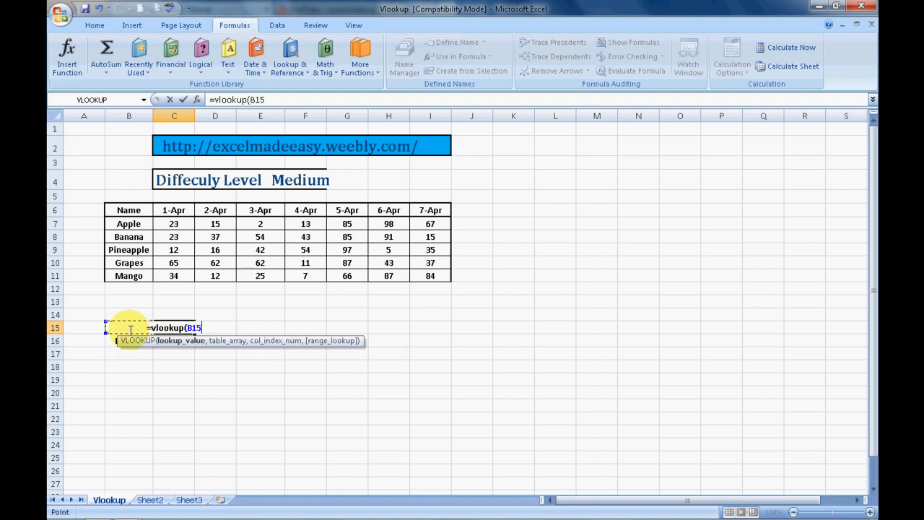
pyautogui.write(',')
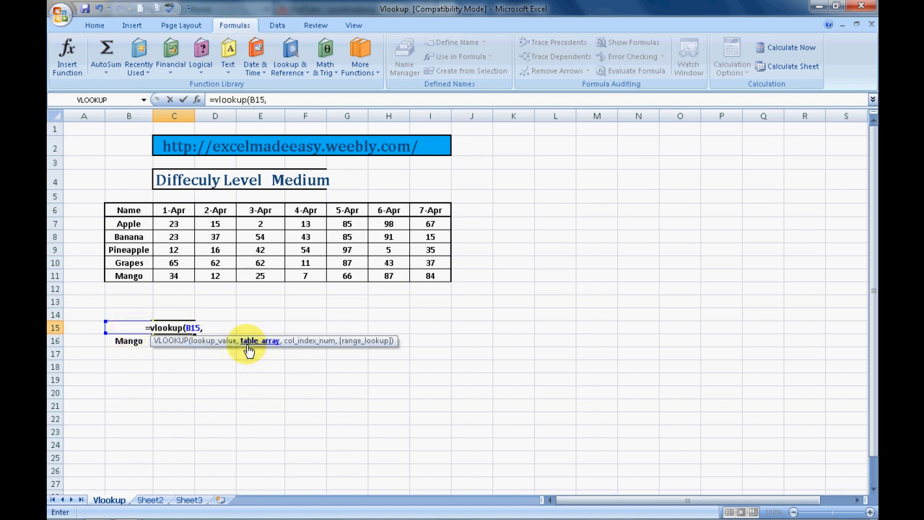
pyautogui.moveTo(126, 224); pyautogui.dragTo(278, 226)
pyautogui.hotkey('shift', 'Right')
pyautogui.press('Up')
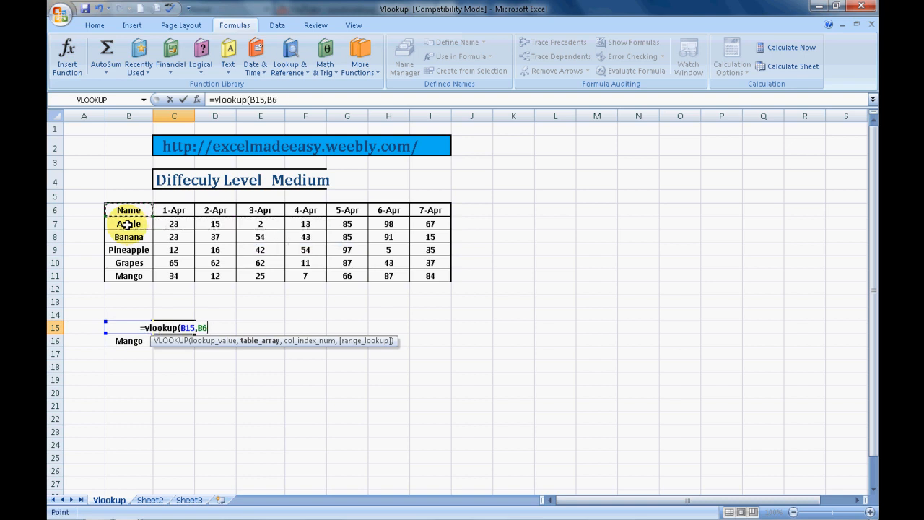
pyautogui.hotkey('shift', 'Right')
pyautogui.hotkey('shift', 'Right')
pyautogui.hotkey('shift', 'Right')
pyautogui.hotkey('shift', 'Right')
pyautogui.hotkey('shift', 'Right')
pyautogui.hotkey('shift', 'Right')
pyautogui.hotkey('shift', 'Right')
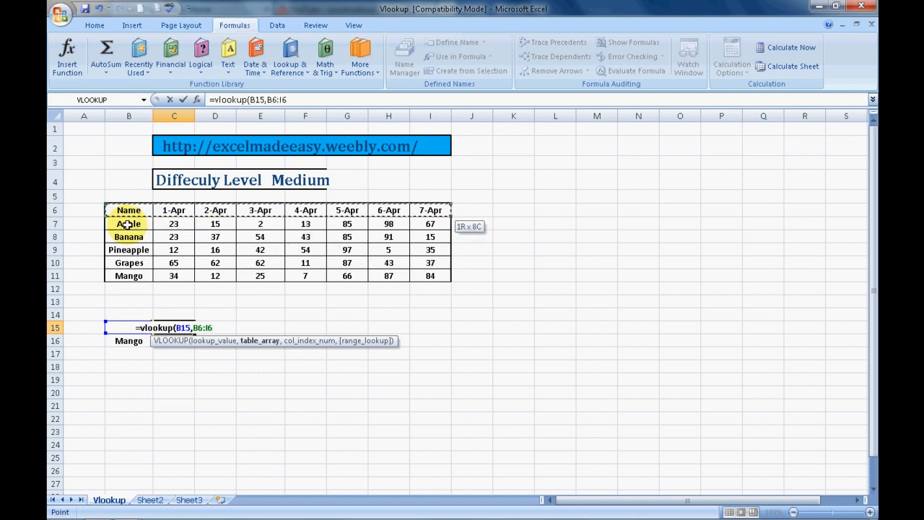
pyautogui.press('Up')
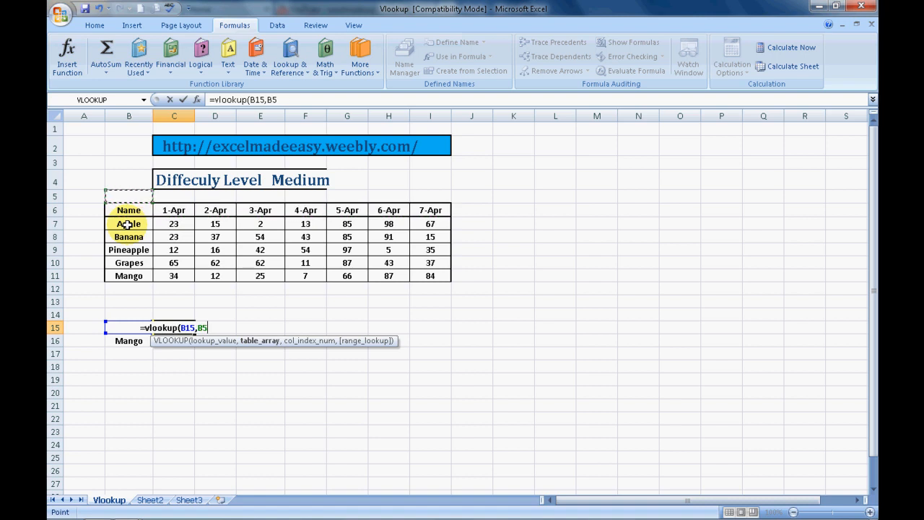
pyautogui.press('Escape')
# Step: Enter 1, 2 and 3 in cells B5 to D5, above the table's first three headers
pyautogui.press('Right')
pyautogui.press('Left')
pyautogui.press('Up')
pyautogui.press('Up')
pyautogui.press('Up')
pyautogui.press('Up')
pyautogui.press('Up')
pyautogui.press('Up')
pyautogui.press('Up')
pyautogui.press('Up')
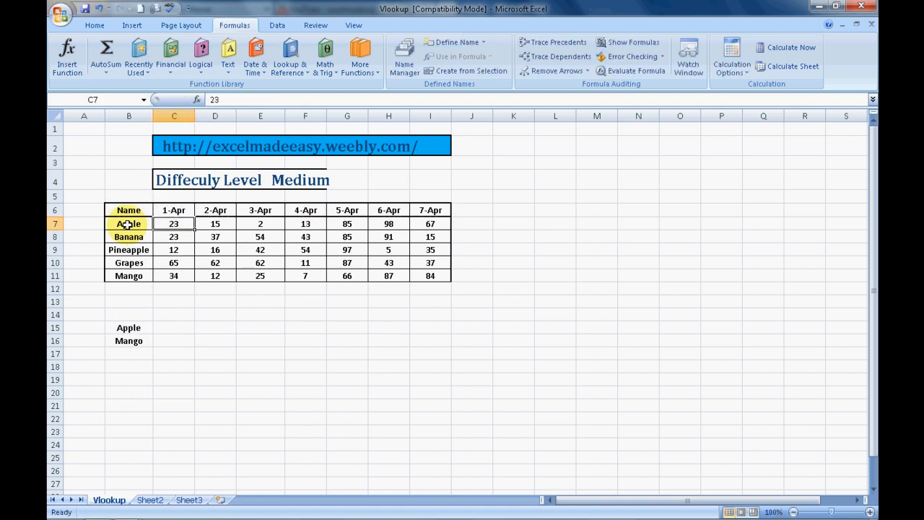
pyautogui.press('Left')
pyautogui.press('Up')
pyautogui.press('Up')
pyautogui.write('1')
pyautogui.press('Right')
pyautogui.write('2')
pyautogui.press('Right')
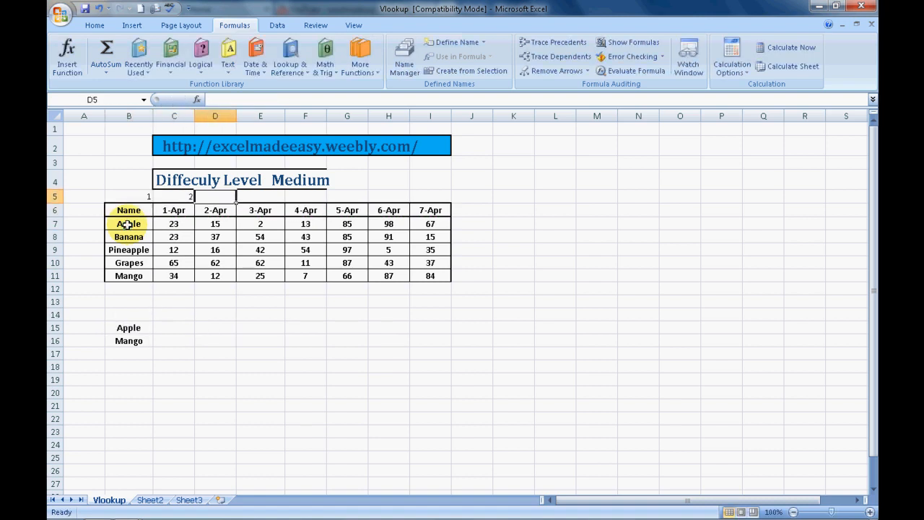
pyautogui.write('3')
pyautogui.press('Right')
pyautogui.write('45')
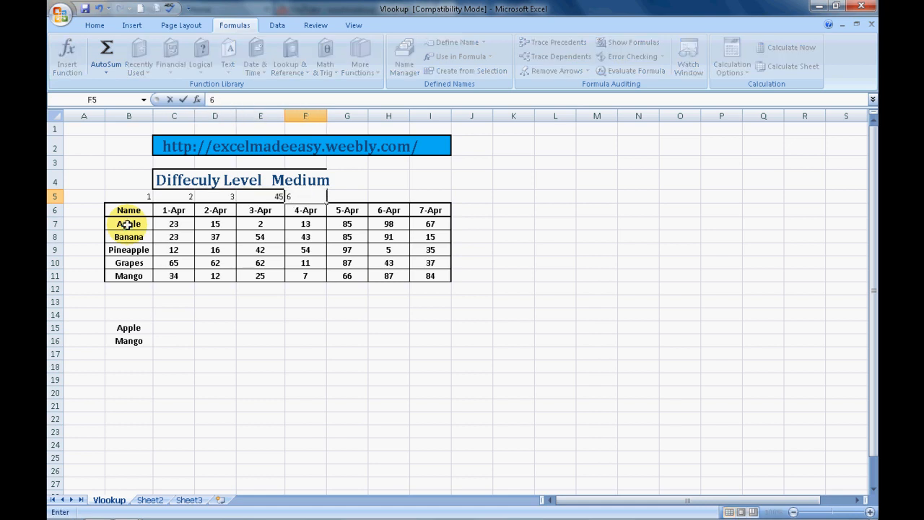
pyautogui.press('Right')
pyautogui.write('6')
pyautogui.hotkey('ctrl', 'Return')
pyautogui.press('Left')
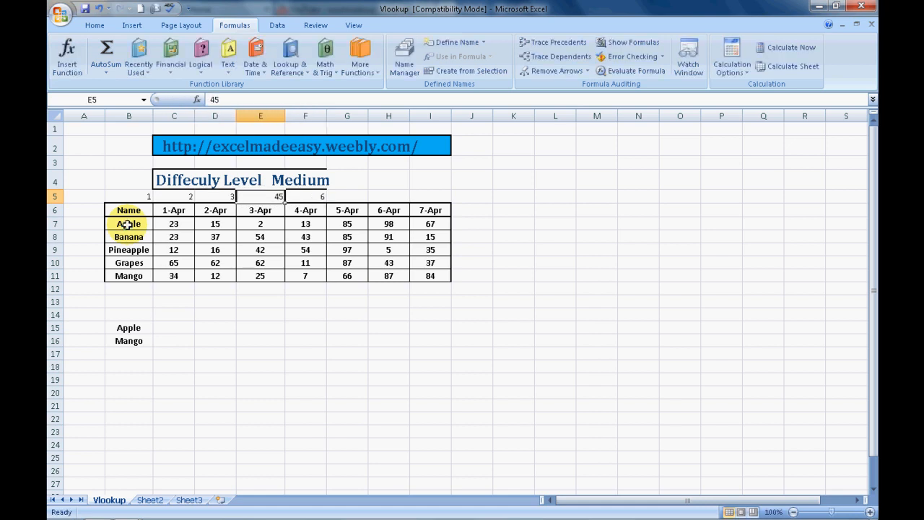
# Step: Continue the column numbering above the table headers with 4 to 8 in cells E5 to I5
pyautogui.write('4')
pyautogui.press('Right')
pyautogui.write('5')
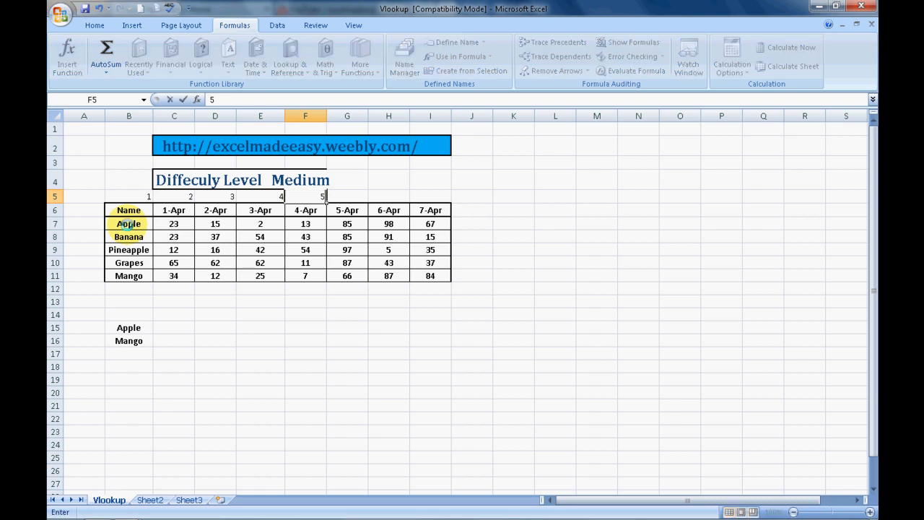
pyautogui.press('Right')
pyautogui.write('6')
pyautogui.press('Right')
pyautogui.write('7')
pyautogui.press('Right')
pyautogui.write('8')
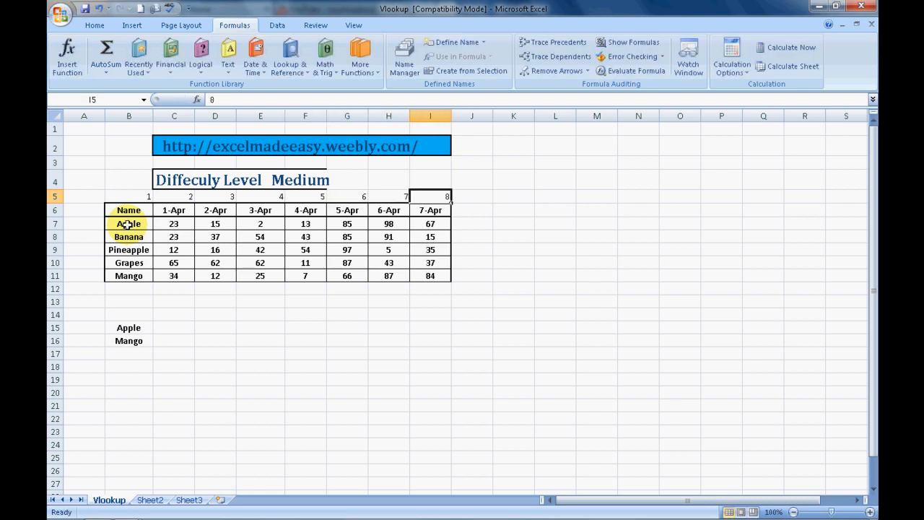
# Step: Begin a VLOOKUP formula in C15 with B15 as the lookup value
pyautogui.press('Down')
pyautogui.press('Down')
pyautogui.press('Down')
pyautogui.press('Down')
pyautogui.press('Down')
pyautogui.press('Down')
pyautogui.press('Left')
pyautogui.press('Left')
pyautogui.press('Left')
pyautogui.press('Down')
pyautogui.press('Down')
pyautogui.press('Down')
pyautogui.press('Down')
pyautogui.press('Left')
pyautogui.press('Left')
pyautogui.press('Left')
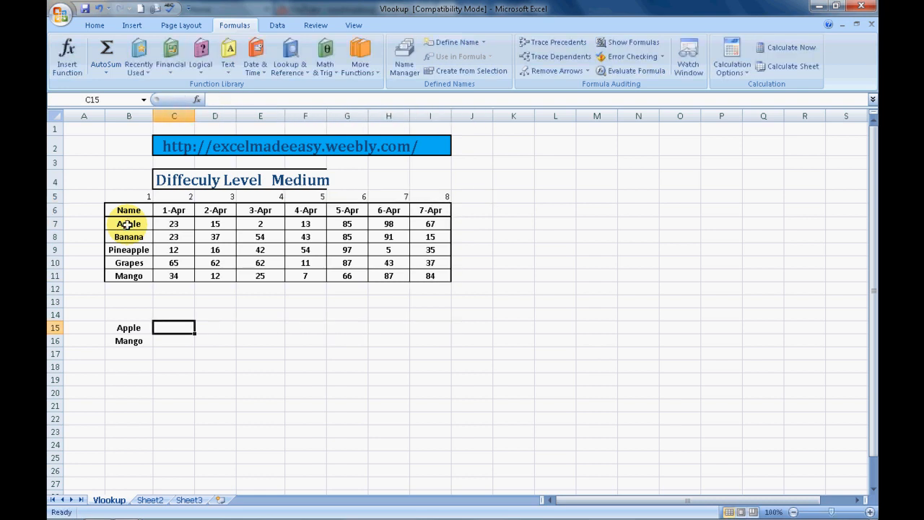
pyautogui.write('=vllok')
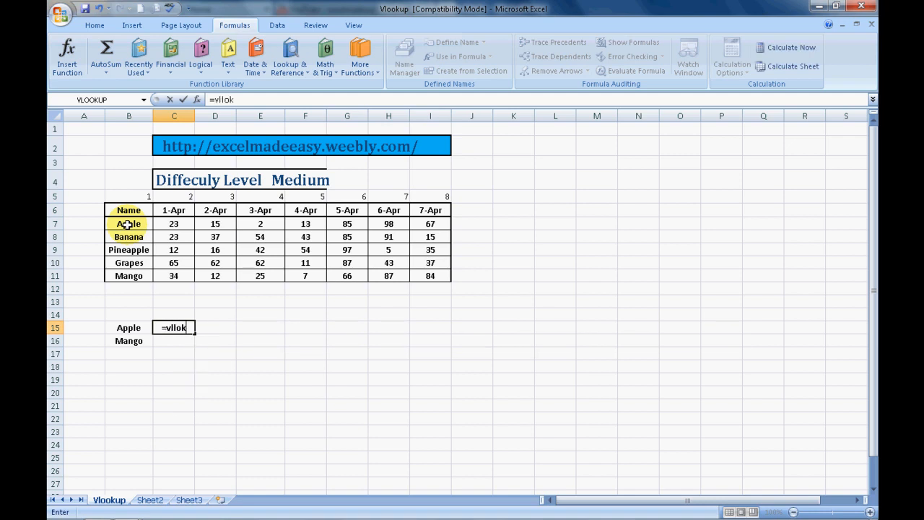
pyautogui.write('up(')
pyautogui.press('Left')
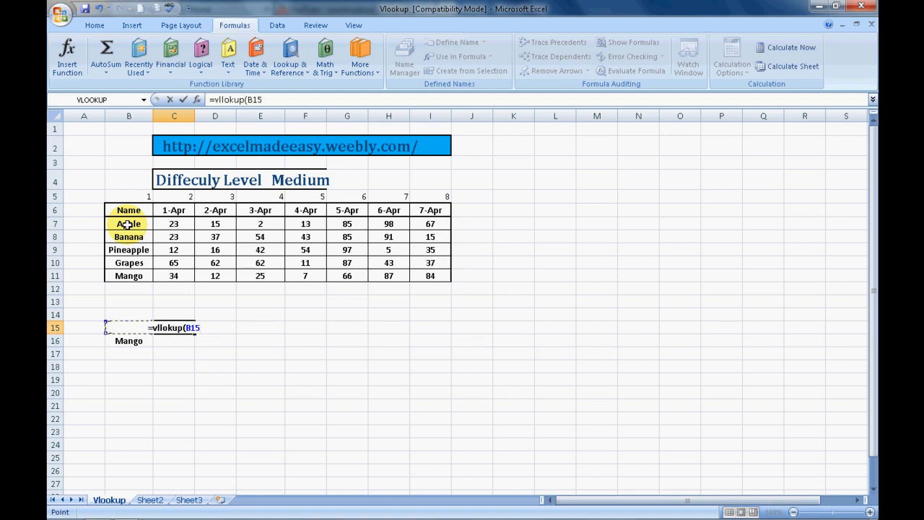
pyautogui.write(',')
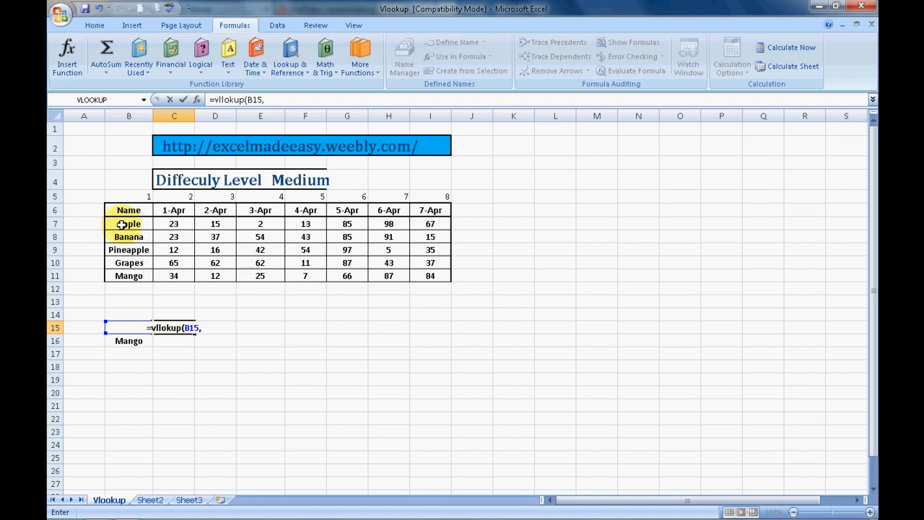
# Step: Complete the formula's arguments with table range B6:I11, column index 5 and range lookup 0
pyautogui.click(128, 224)
pyautogui.moveTo(128, 210); pyautogui.dragTo(448, 278)
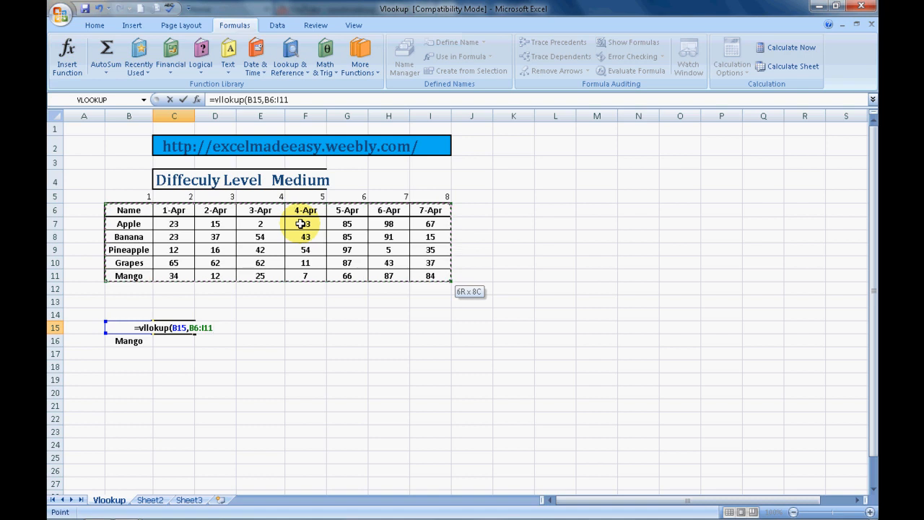
pyautogui.write(',')
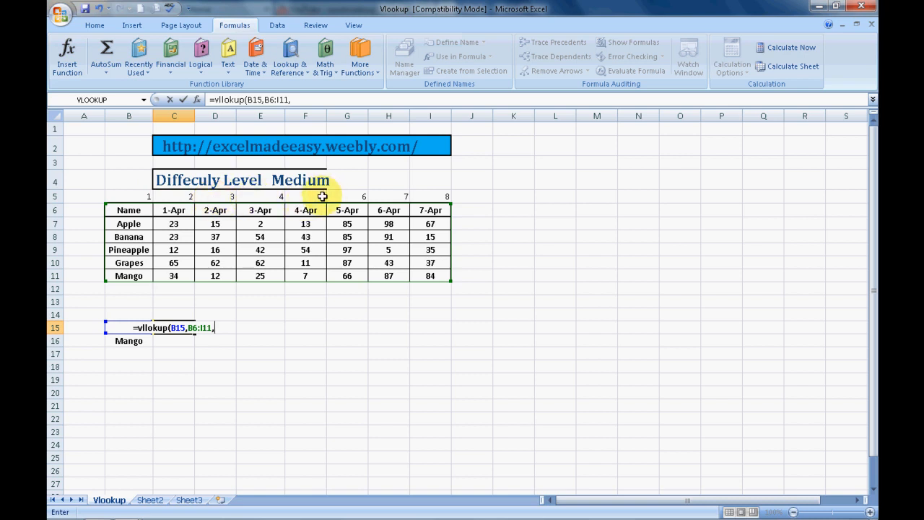
pyautogui.write('5')
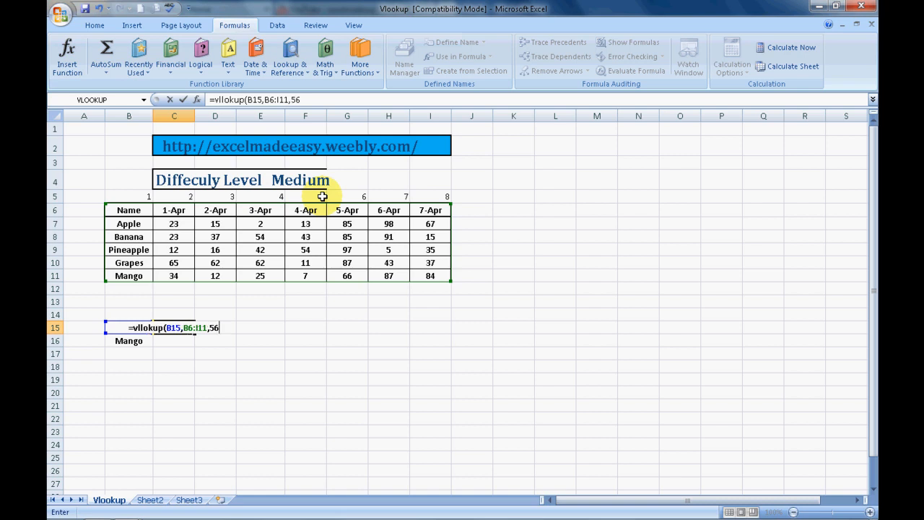
pyautogui.write(',')
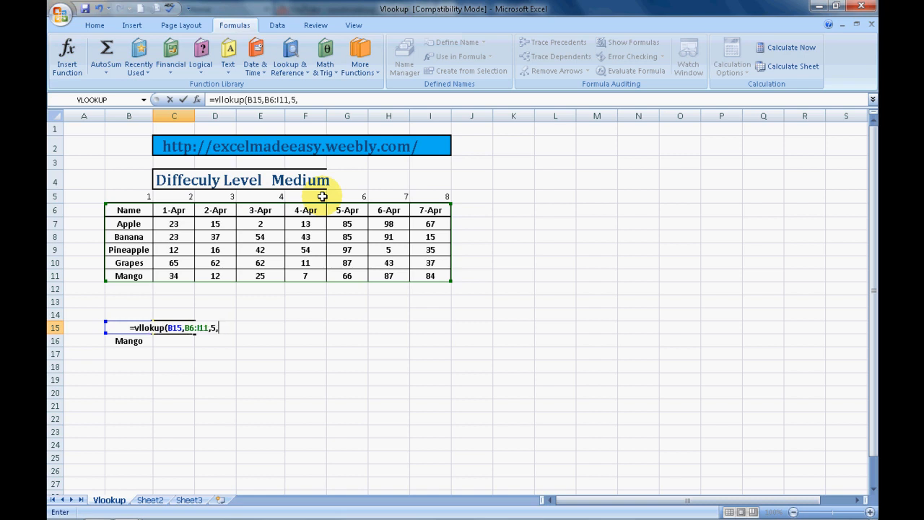
pyautogui.write('0)')
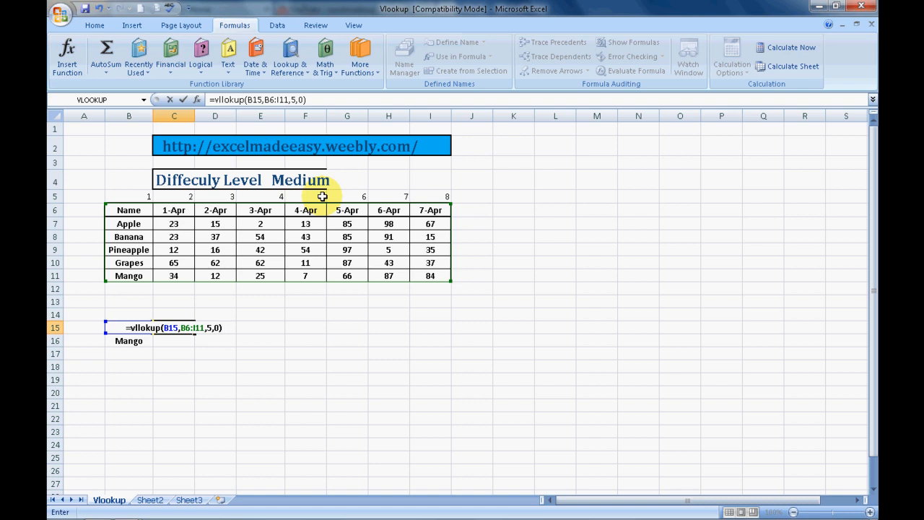
# Step: Correct the misspelled function name to vlookup and commit the formula =vlookup(B15,B6:I11,5,0) in C15
pyautogui.click(141, 328)
pyautogui.press('BackSpace')
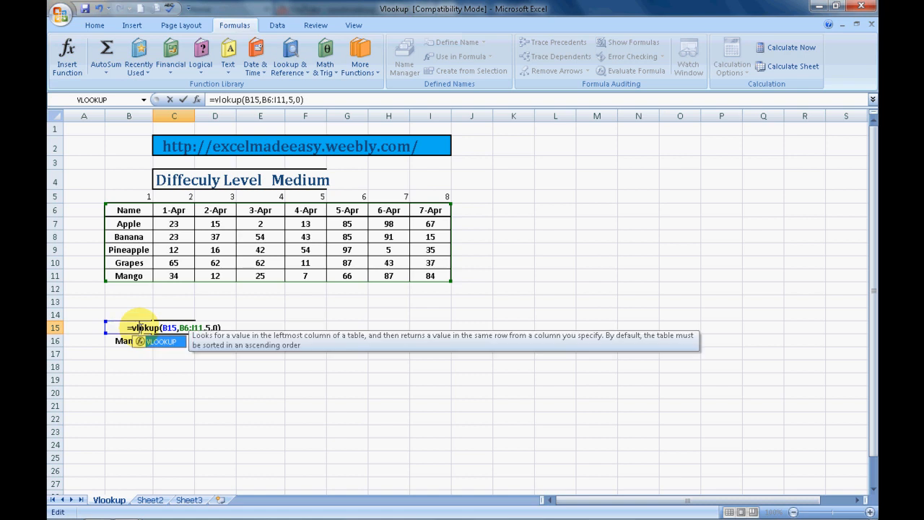
pyautogui.write('o')
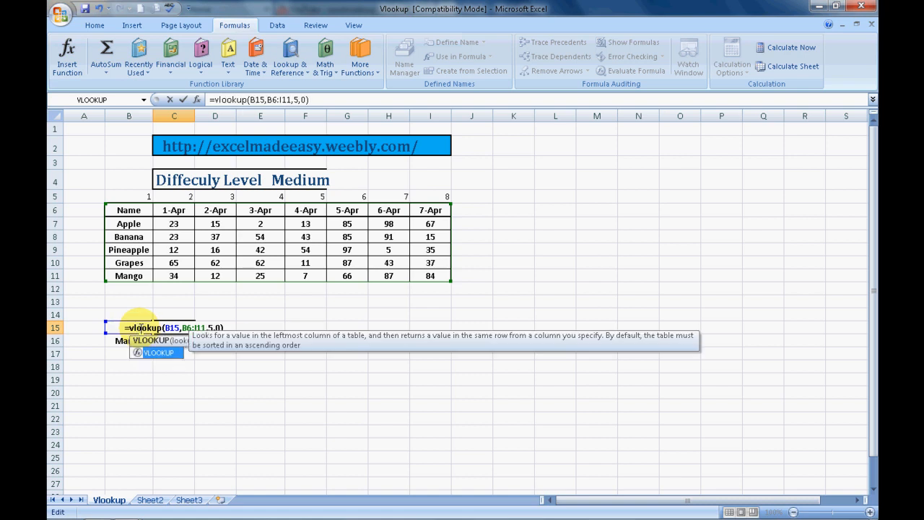
pyautogui.click(222, 328)
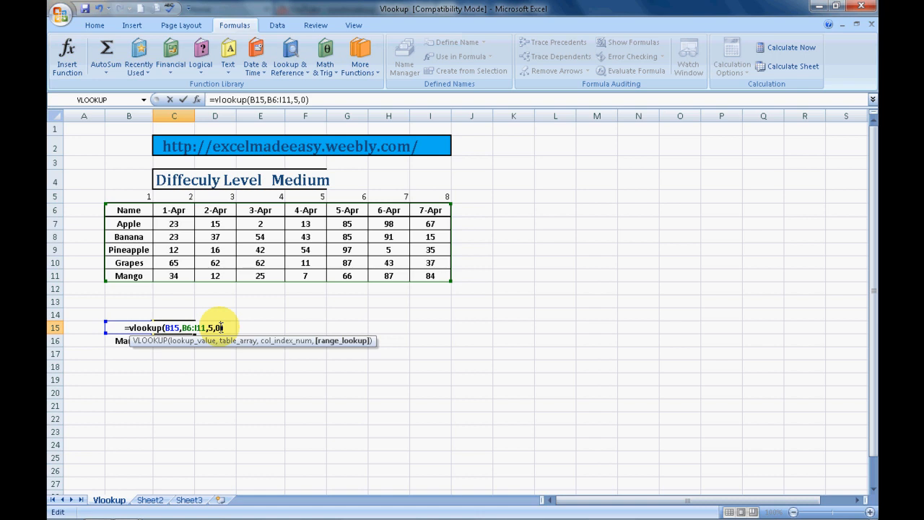
pyautogui.press('Return')
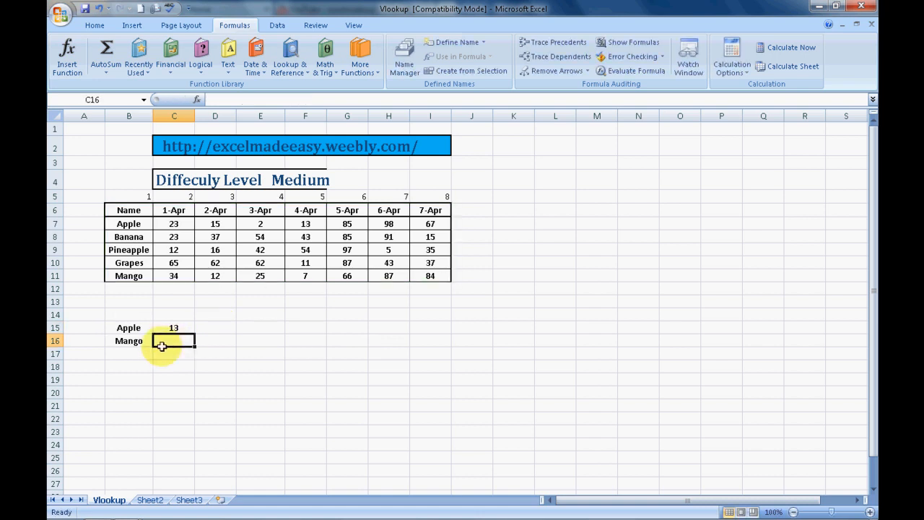
# Step: Label the result column by entering 4th in C14, above the Apple result
pyautogui.click(184, 330)
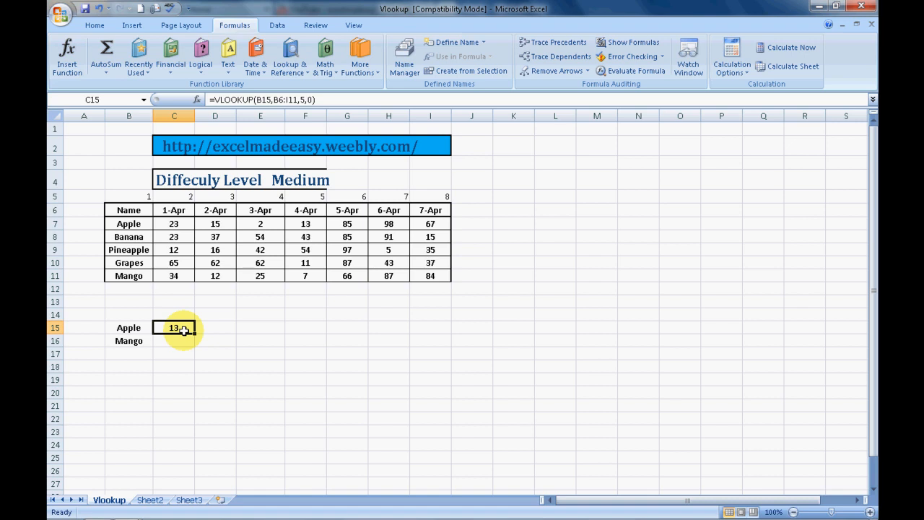
pyautogui.press('Up')
pyautogui.write('4th')
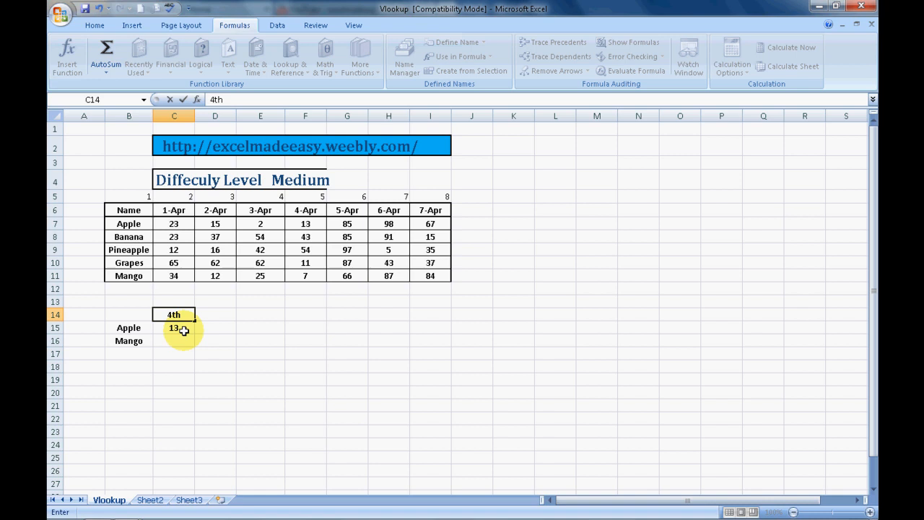
pyautogui.press('Tab')
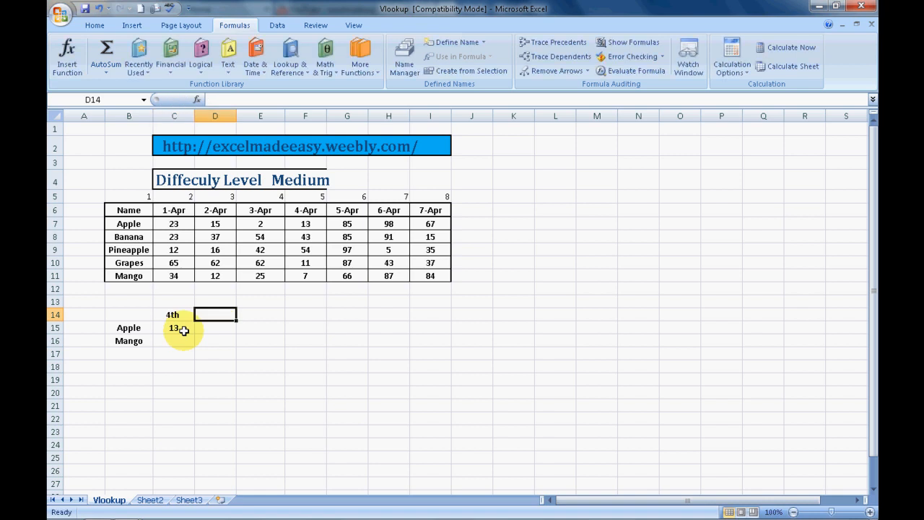
# Step: Review the arguments of the Apple VLOOKUP formula in C15 without changing it
pyautogui.click(177, 330)
pyautogui.click(190, 341)
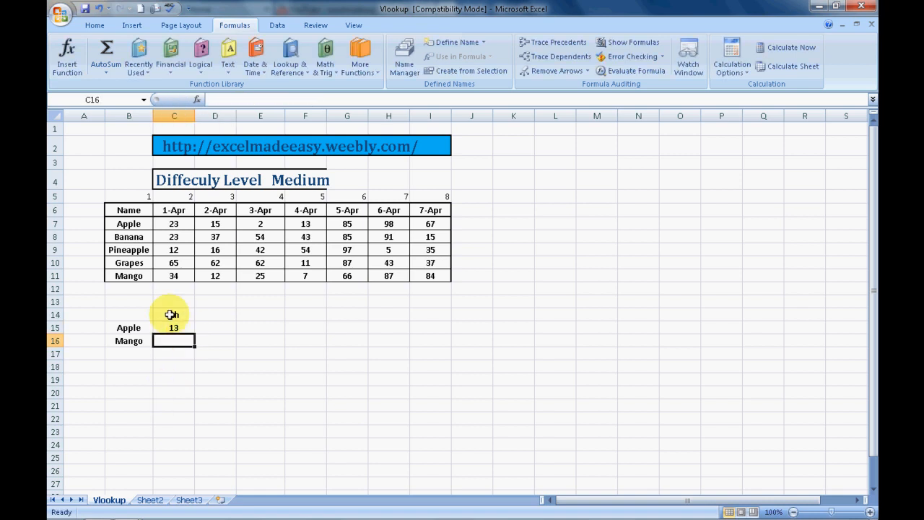
pyautogui.click(177, 330)
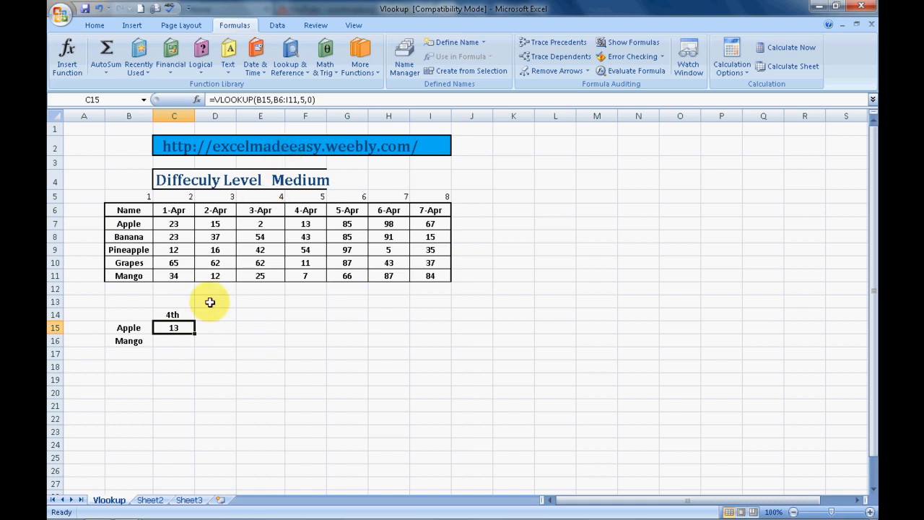
pyautogui.press('F2')
pyautogui.press('Escape')
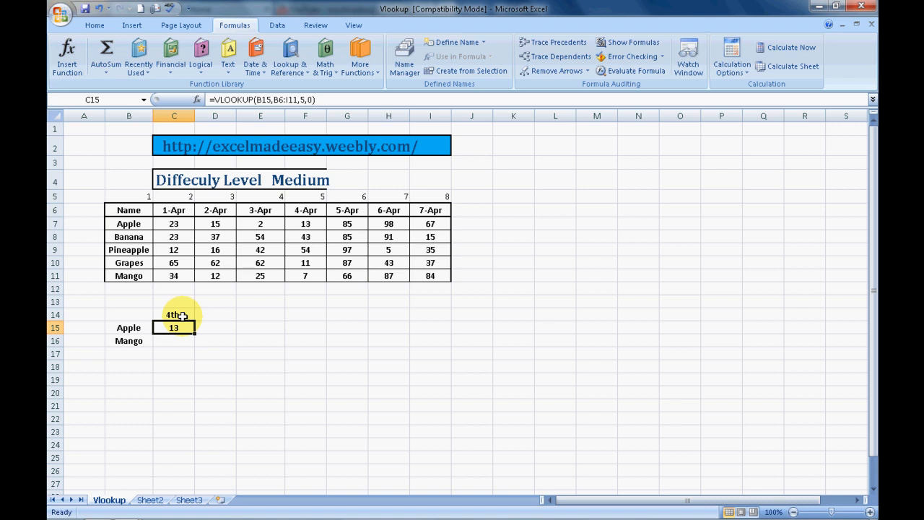
pyautogui.press('Up')
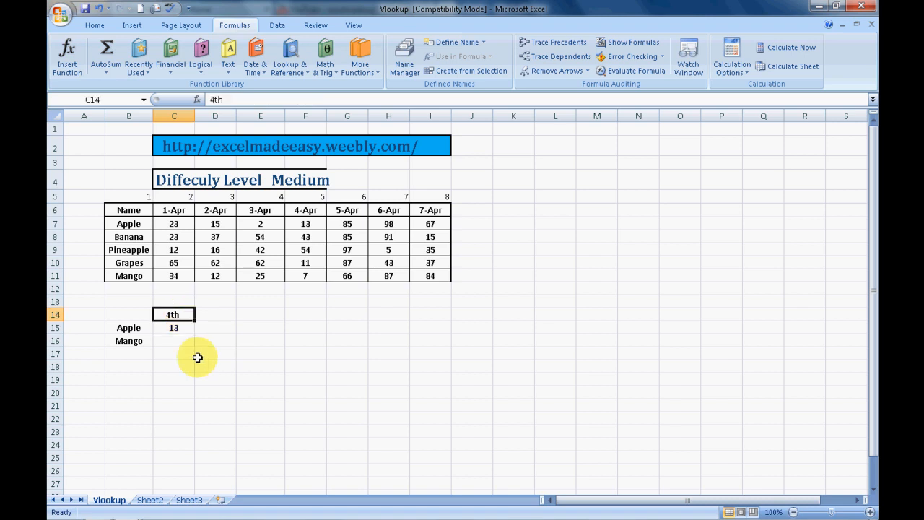
pyautogui.press('Down')
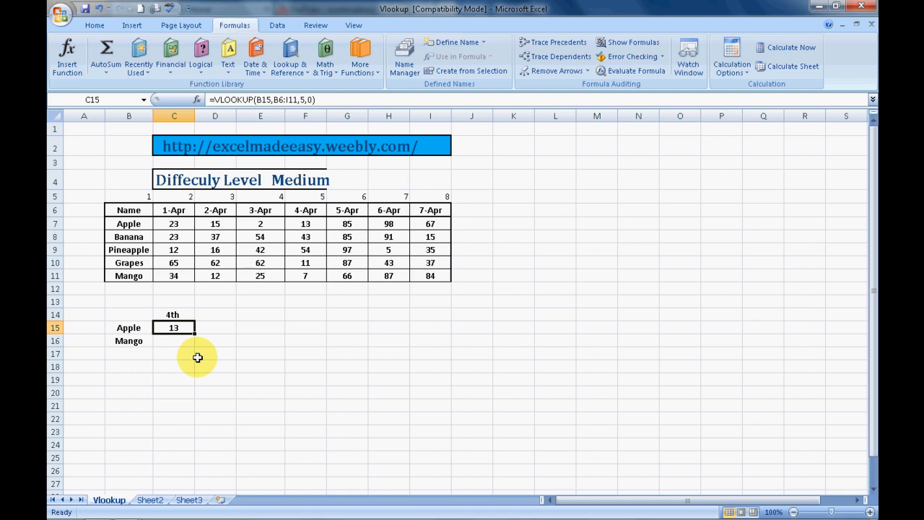
# Step: Search the function library for vlookup and insert the VLOOKUP function into C16, beside Mango
pyautogui.press('Down')
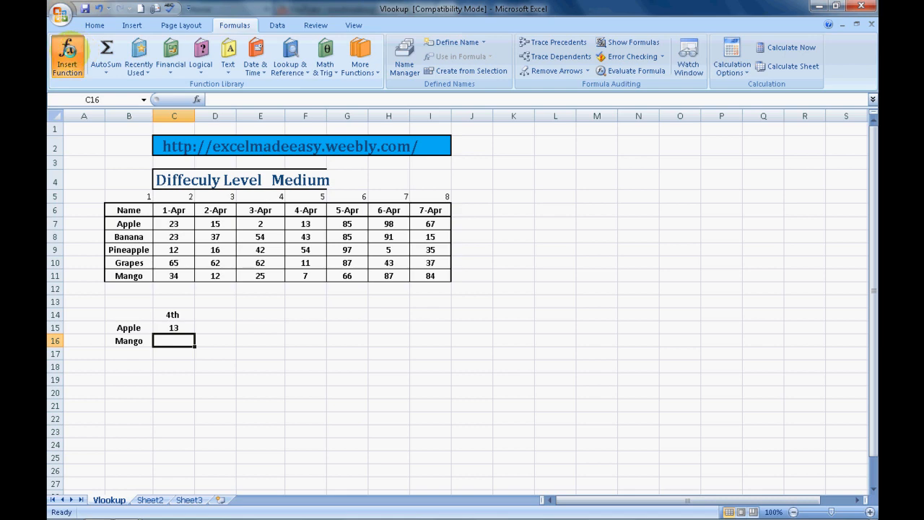
pyautogui.click(67, 58)
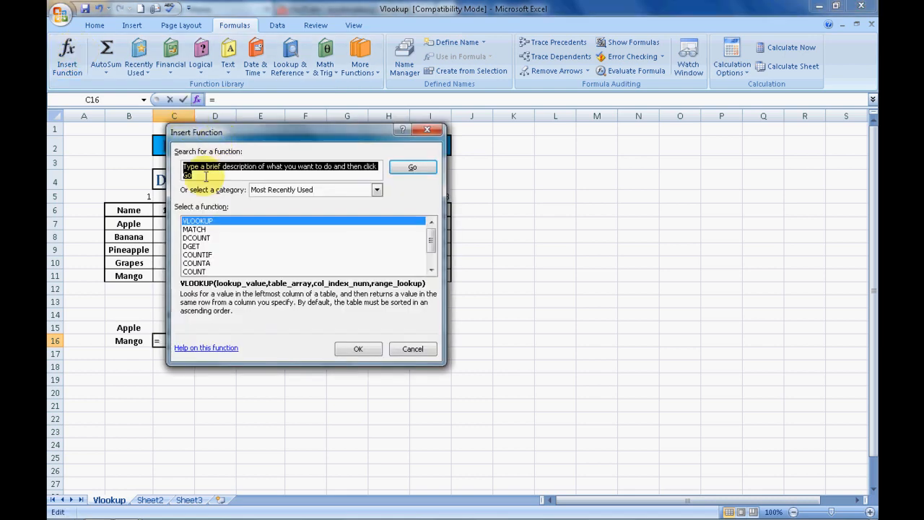
pyautogui.write('vlookup')
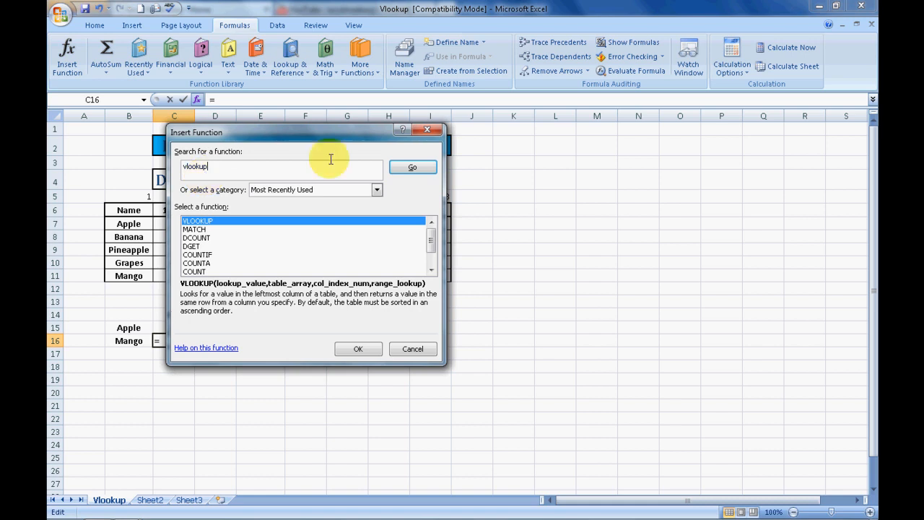
pyautogui.click(413, 168)
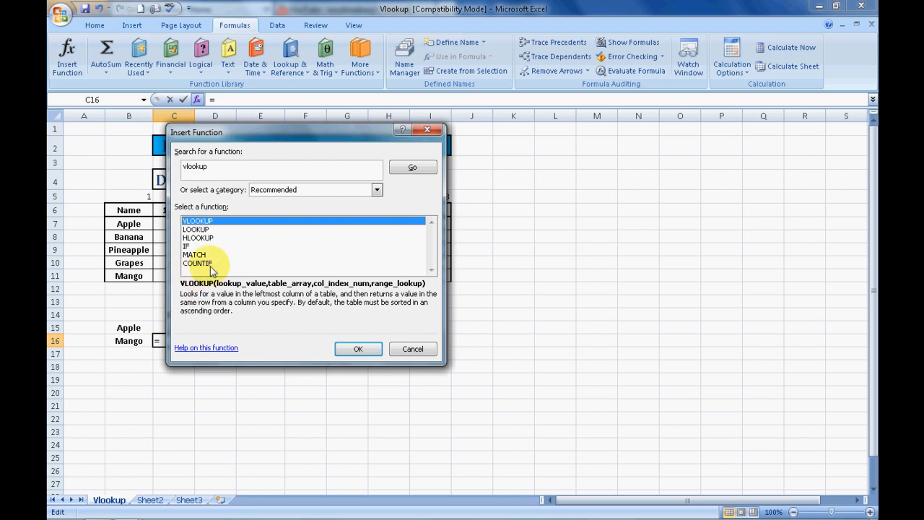
pyautogui.click(358, 349)
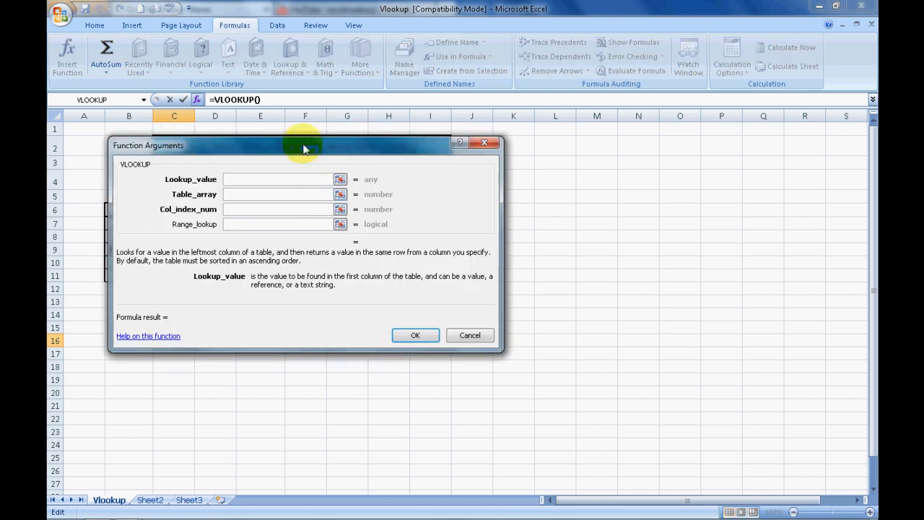
# Step: Move the function arguments dialog clear of the data and set the lookup value to B16
pyautogui.moveTo(299, 143); pyautogui.dragTo(669, 168)
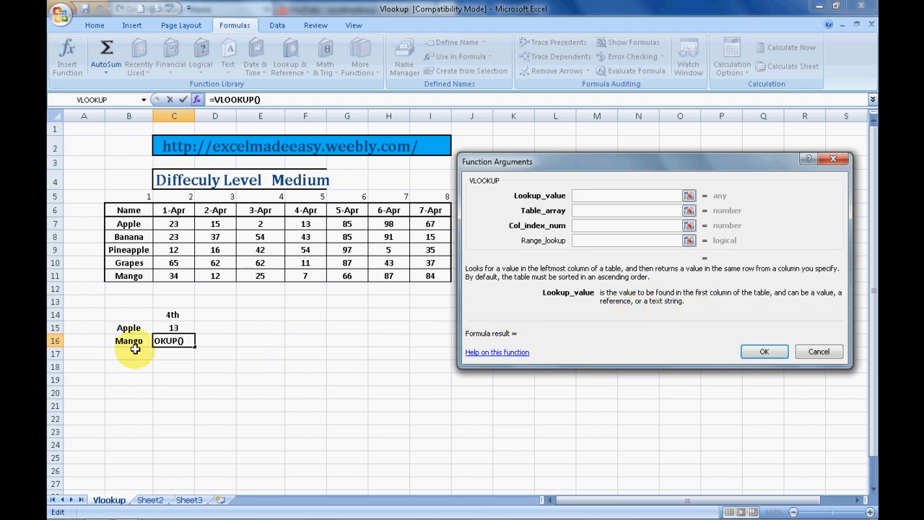
pyautogui.click(128, 327)
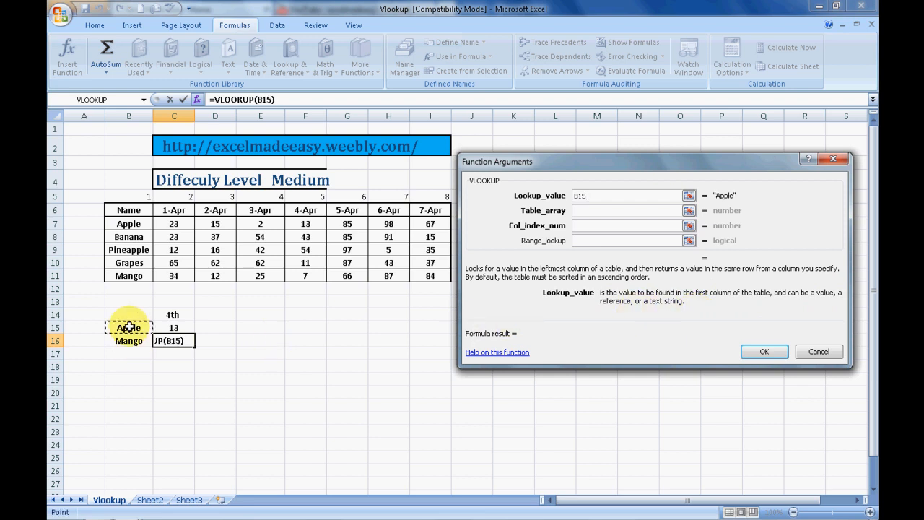
pyautogui.click(133, 344)
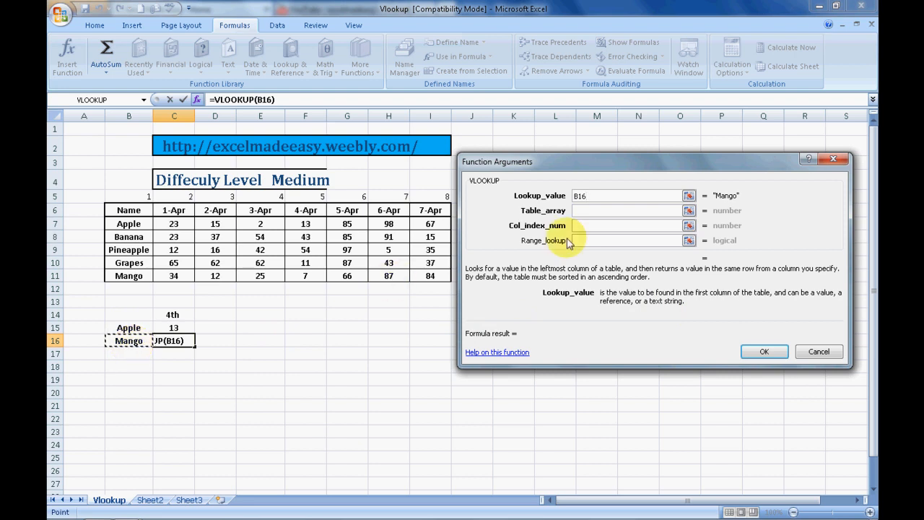
# Step: Set the table array to the whole fruit table, B6:I11, including its header row
pyautogui.click(581, 211)
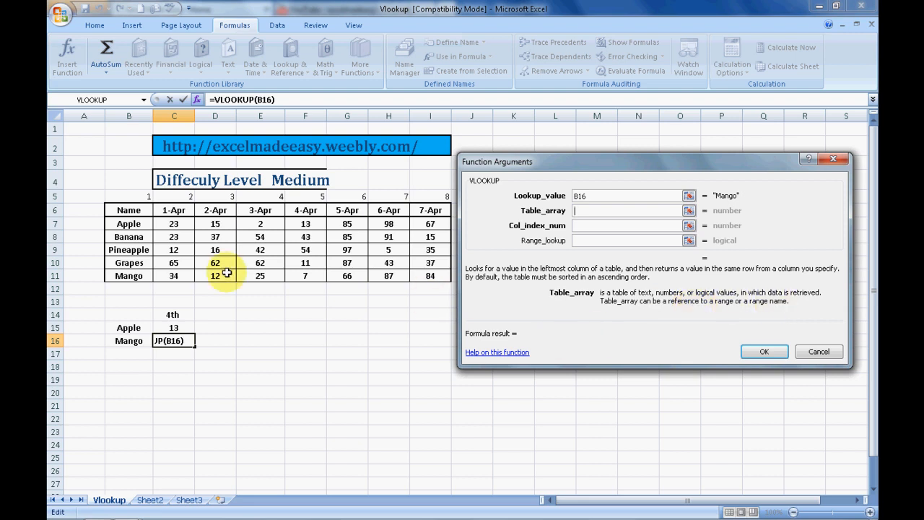
pyautogui.click(123, 210)
pyautogui.hotkey('shift', 'Right')
pyautogui.hotkey('shift', 'Right')
pyautogui.hotkey('shift', 'Right')
pyautogui.hotkey('shift', 'Right')
pyautogui.hotkey('shift', 'Right')
pyautogui.hotkey('shift', 'Right')
pyautogui.hotkey('shift', 'Right')
pyautogui.hotkey('shift', 'Right')
pyautogui.hotkey('shift', 'Right')
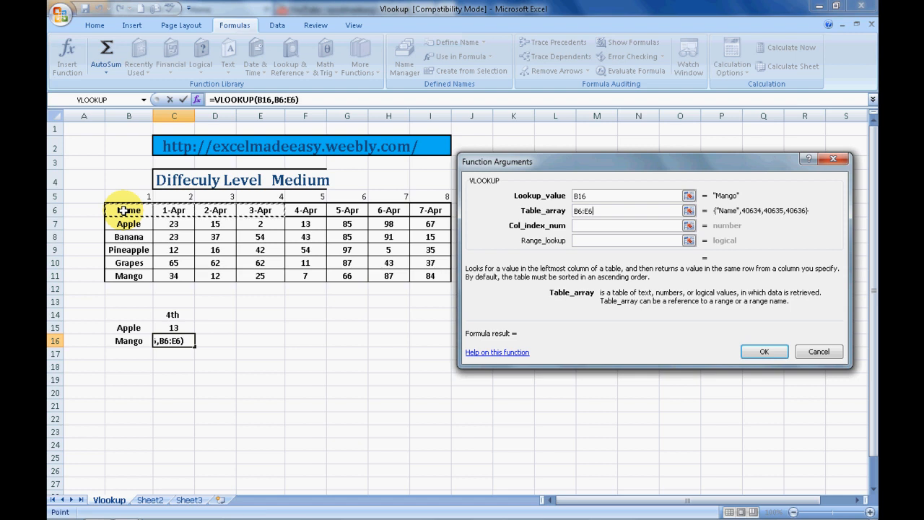
pyautogui.hotkey('shift', 'Down')
pyautogui.hotkey('shift', 'Down')
pyautogui.hotkey('shift', 'Down')
pyautogui.hotkey('shift', 'Down')
pyautogui.hotkey('shift', 'Down')
pyautogui.hotkey('shift', 'Down')
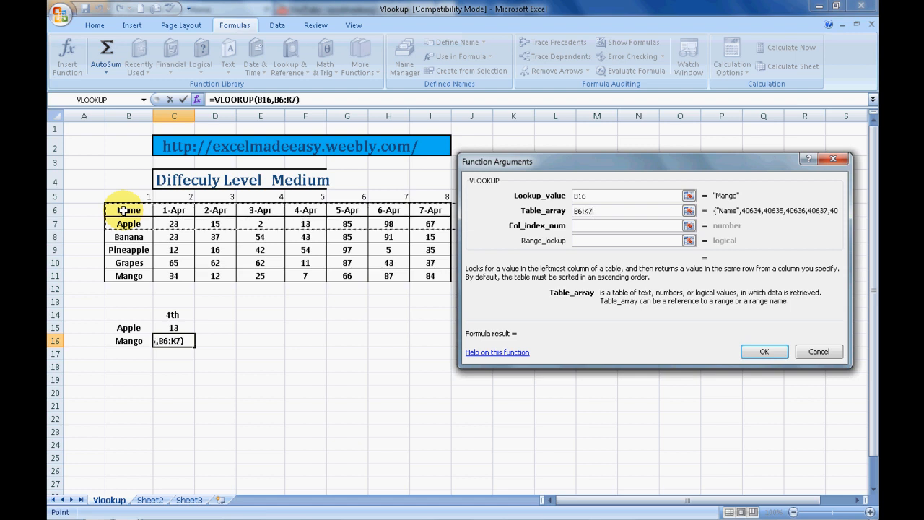
pyautogui.hotkey('shift', 'Left')
pyautogui.hotkey('shift', 'Up')
pyautogui.hotkey('shift', 'Left')
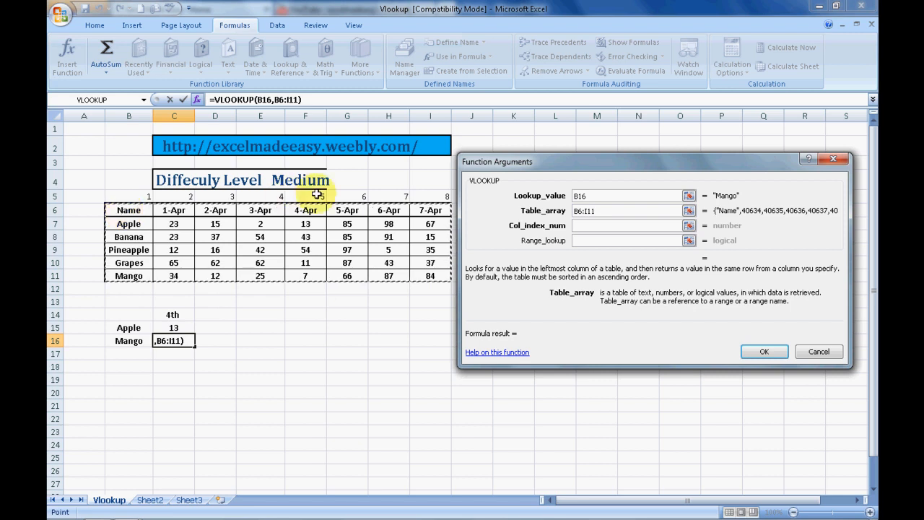
# Step: Set the column index to 5 and range lookup to 0, and commit the VLOOKUP formula in C16
pyautogui.click(583, 226)
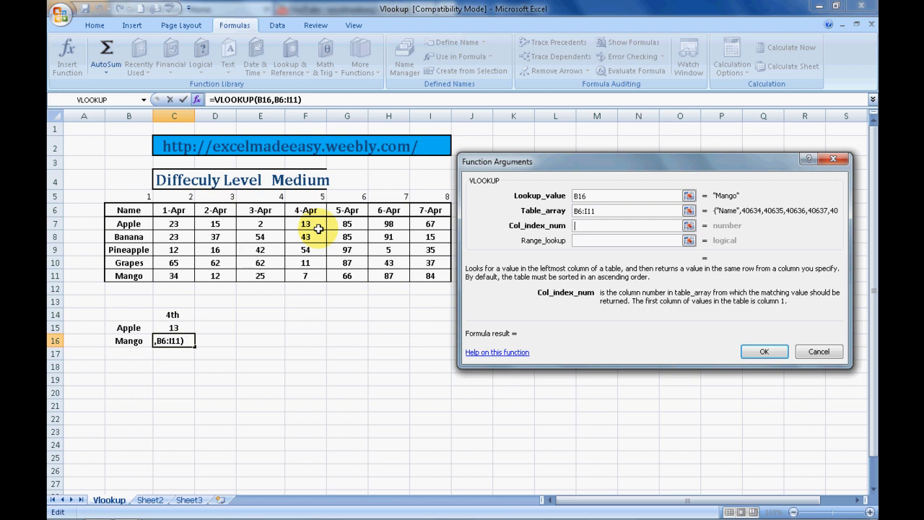
pyautogui.write('5')
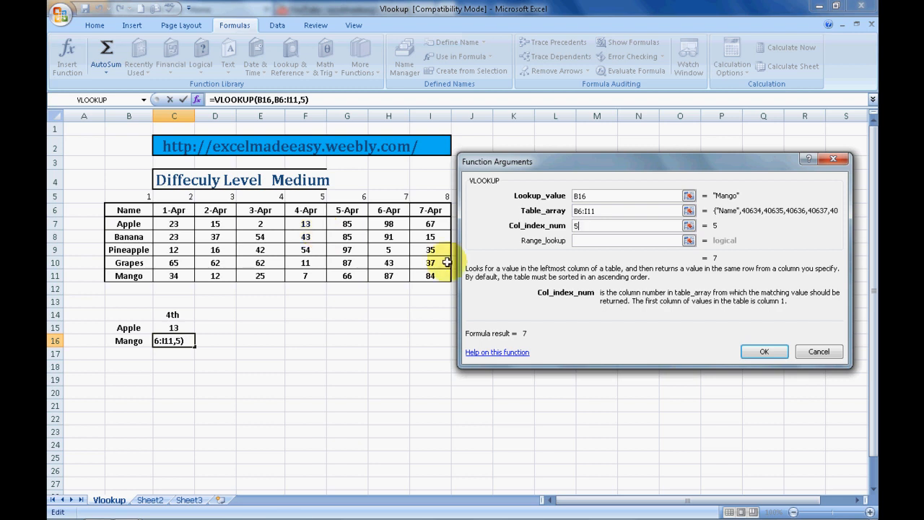
pyautogui.click(589, 241)
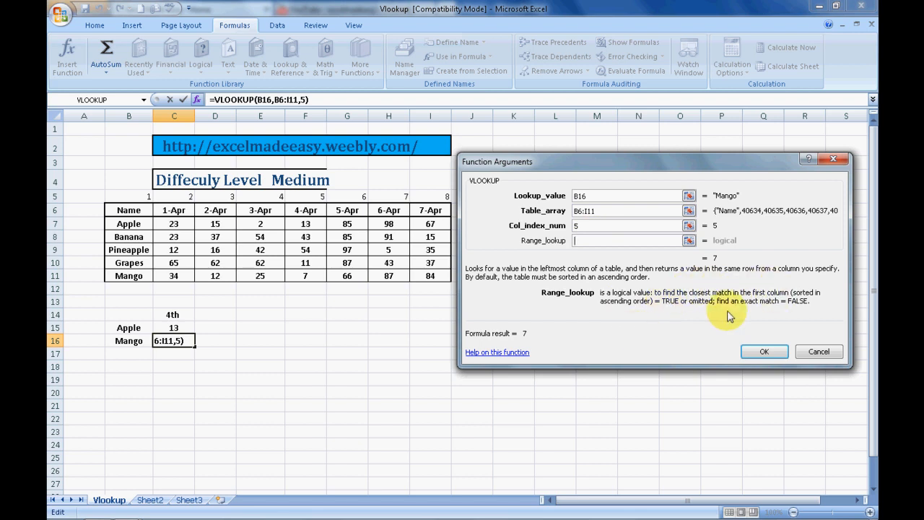
pyautogui.write('0')
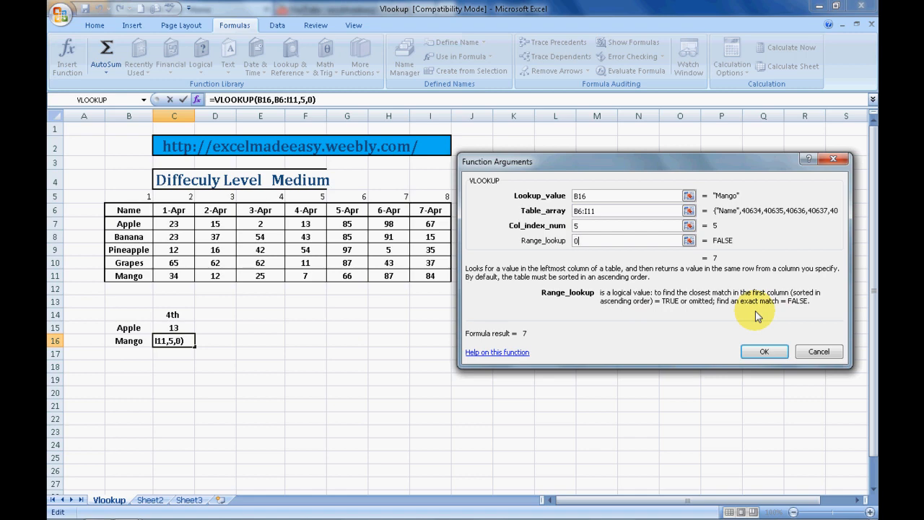
pyautogui.click(764, 352)
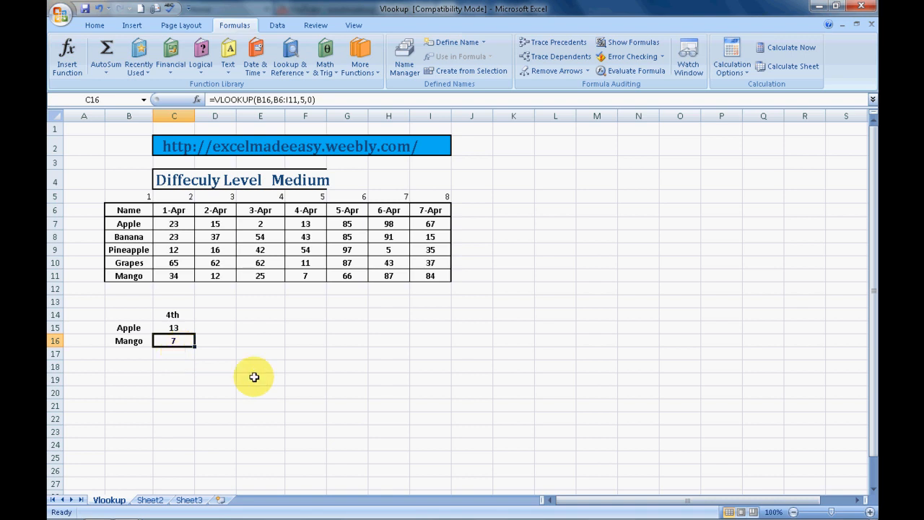
pyautogui.press('Return')
pyautogui.press('Right')
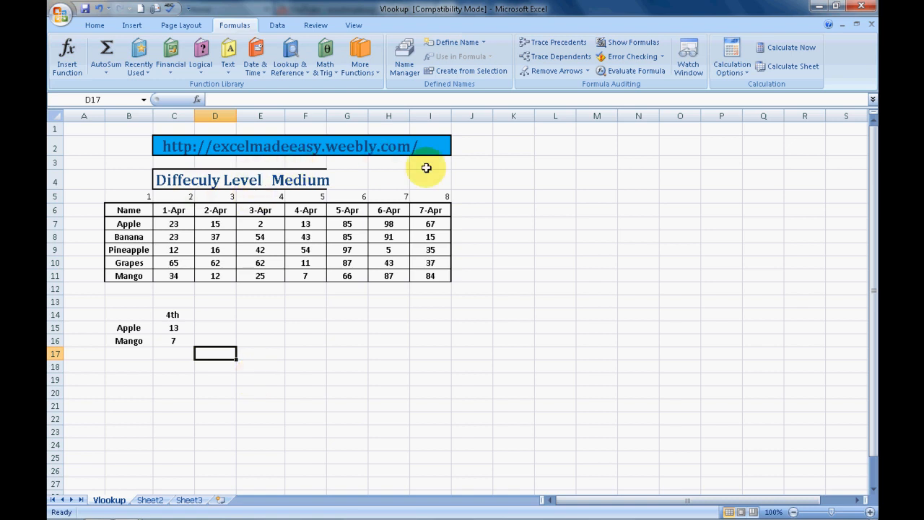
# Step: Switch to the Excel Made Easy home page in Firefox and show the playlists of the Hindi and English tutorial players
pyautogui.hotkey('alt', 'Tab')
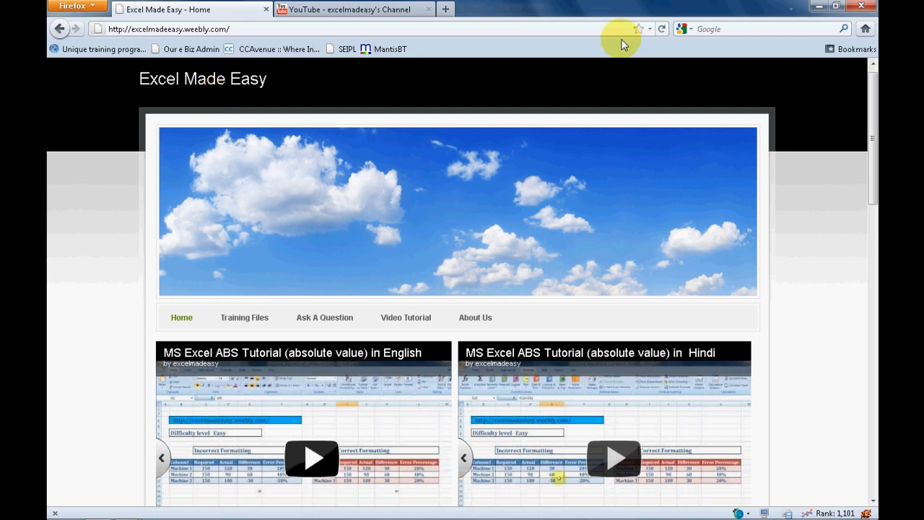
pyautogui.scroll(-1, 875, 112)
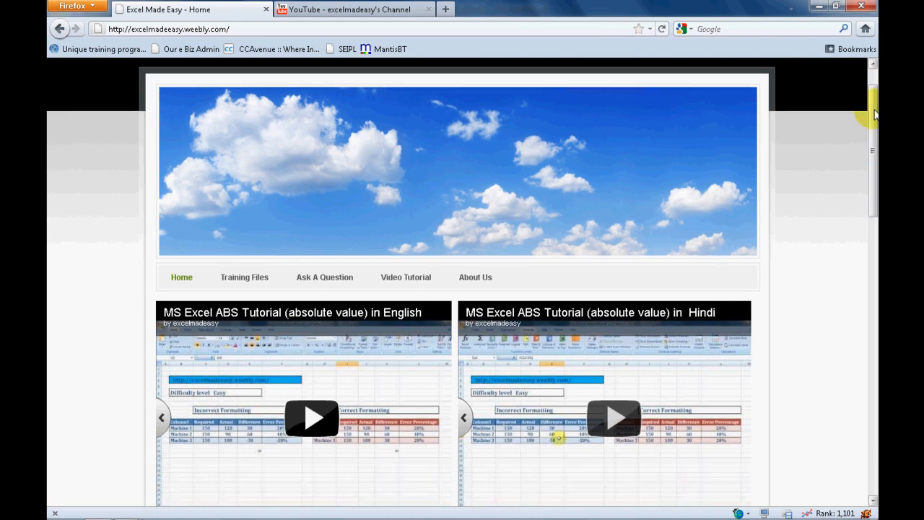
pyautogui.moveTo(874, 112); pyautogui.dragTo(869, 154)
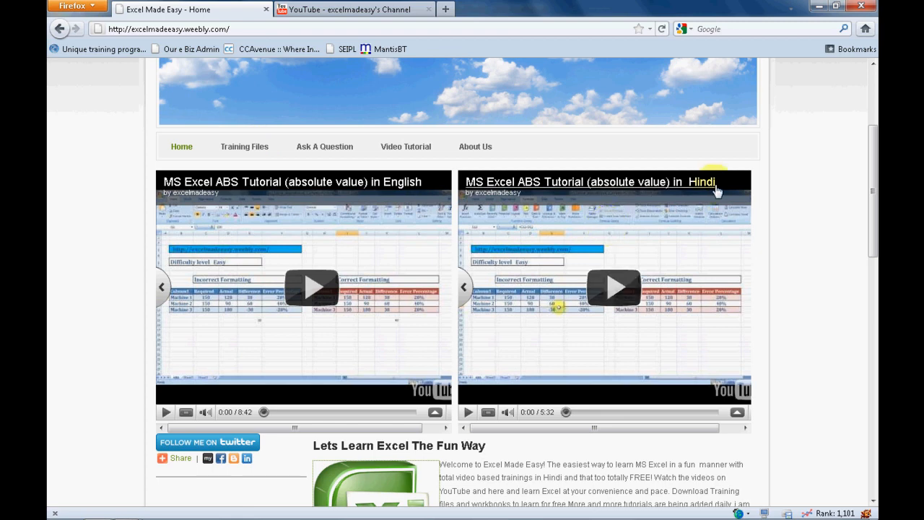
pyautogui.click(489, 414)
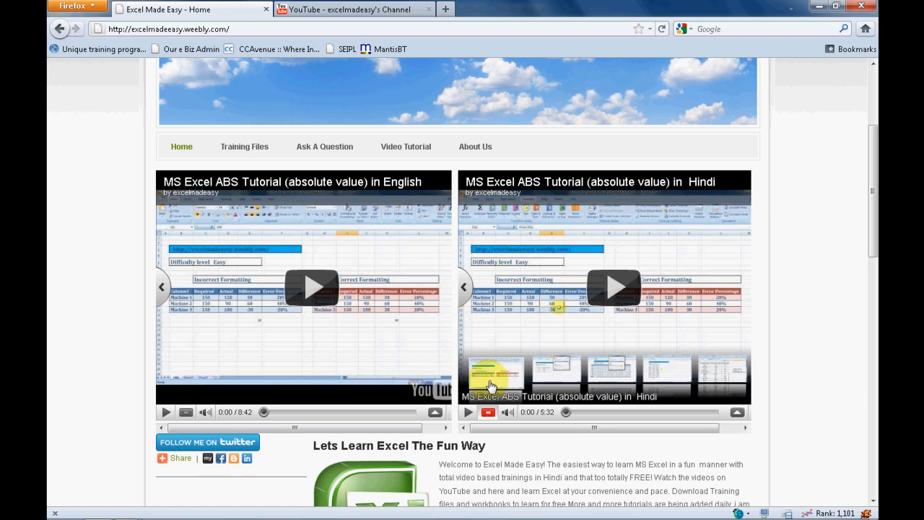
pyautogui.click(186, 413)
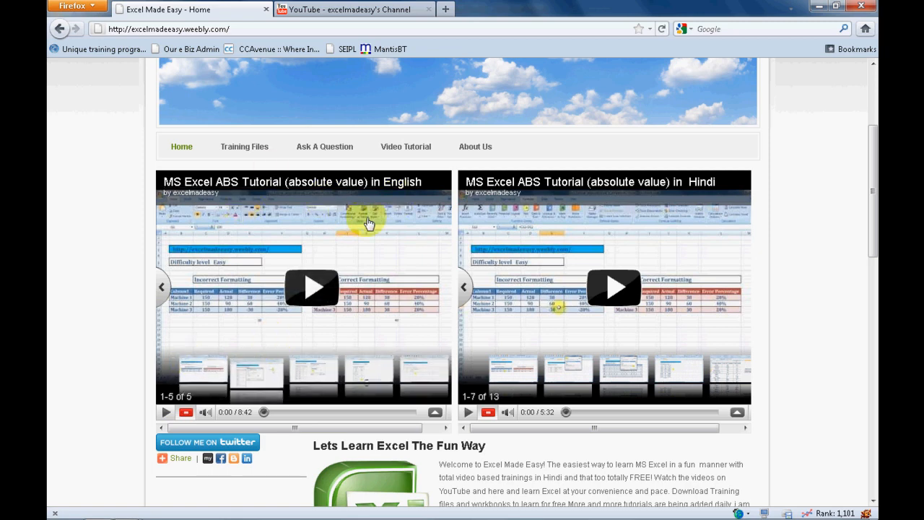
# Step: Look over the excelmadeasy YouTube channel, including its subscribe option, comments and profile, and return to the Excel Made Easy home page
pyautogui.click(384, 14)
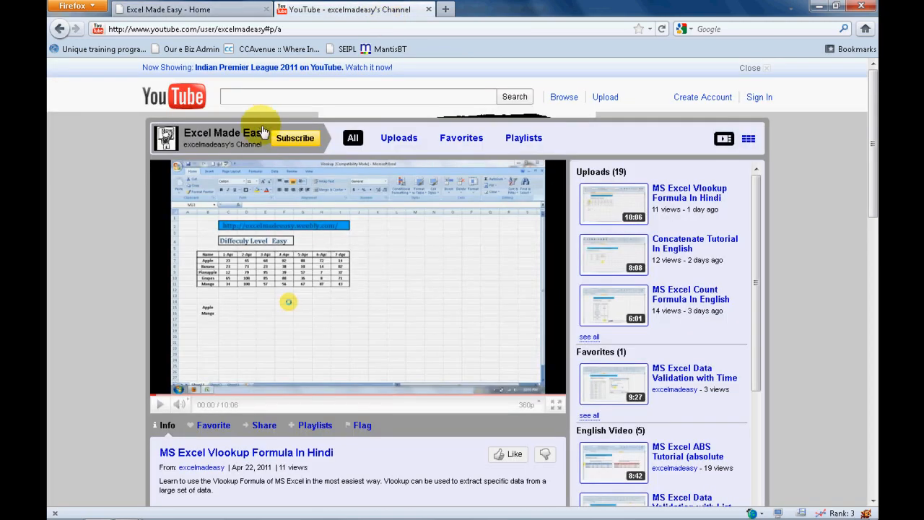
pyautogui.click(300, 140)
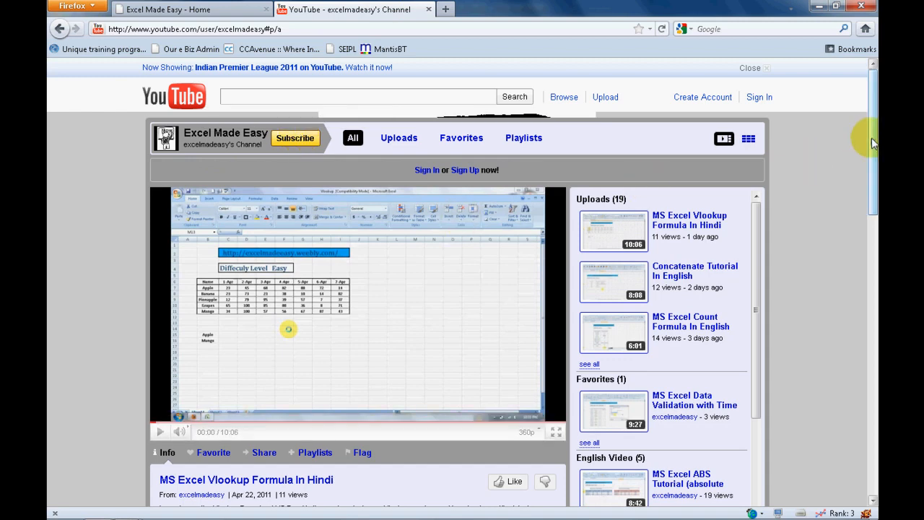
pyautogui.moveTo(873, 143); pyautogui.dragTo(872, 219)
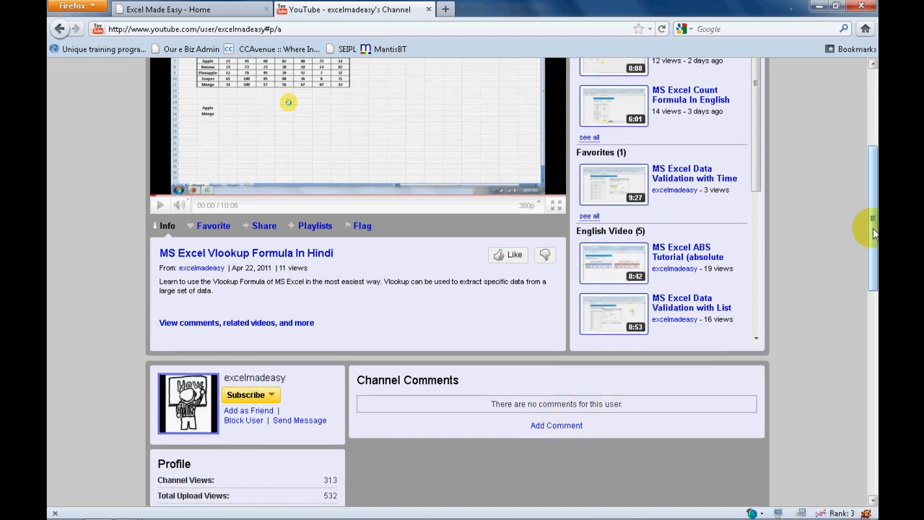
pyautogui.moveTo(873, 224); pyautogui.dragTo(874, 264)
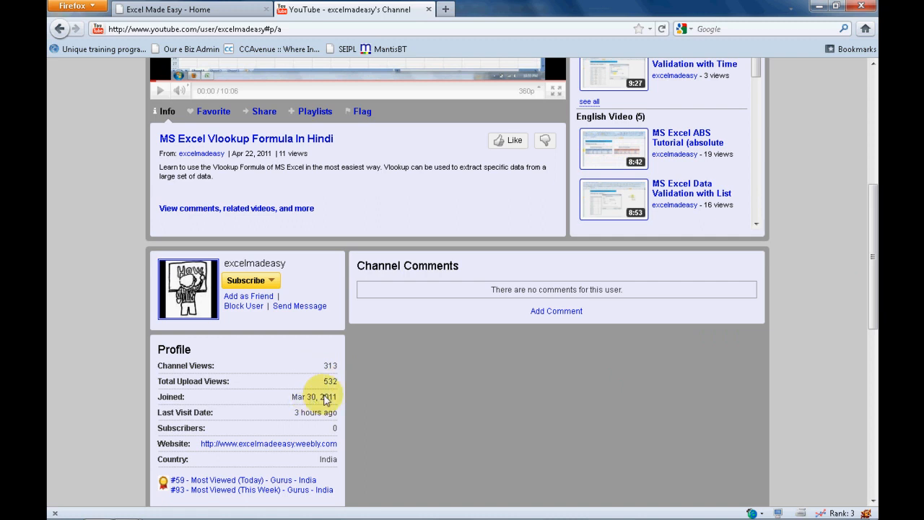
pyautogui.moveTo(325, 402); pyautogui.dragTo(349, 378)
pyautogui.click(349, 378)
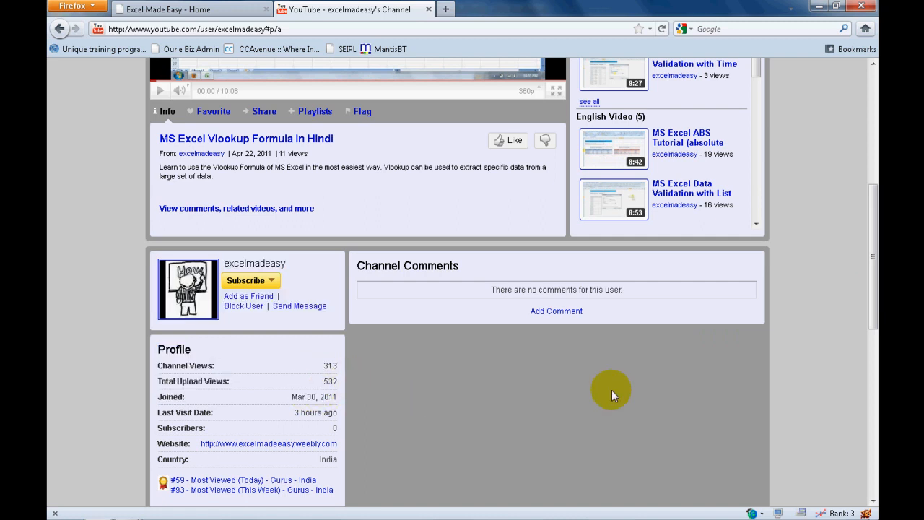
pyautogui.moveTo(872, 258); pyautogui.dragTo(873, 160)
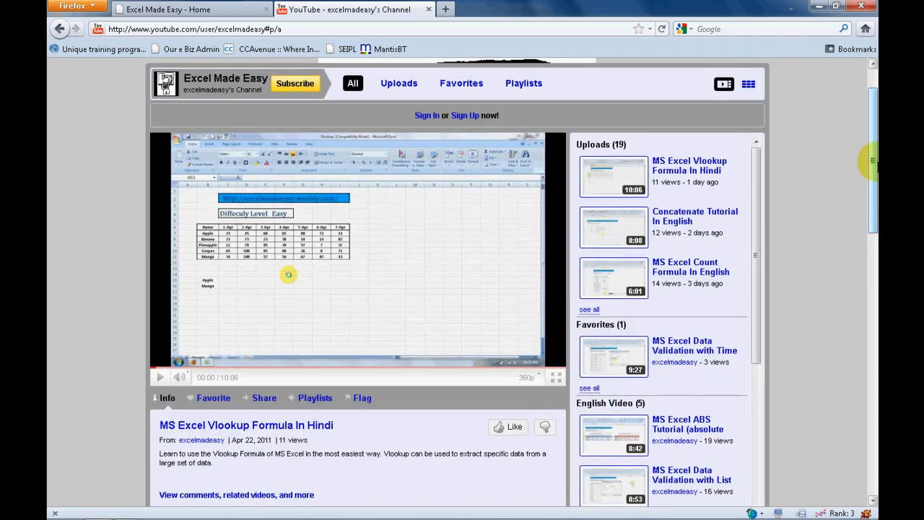
pyautogui.click(256, 14)
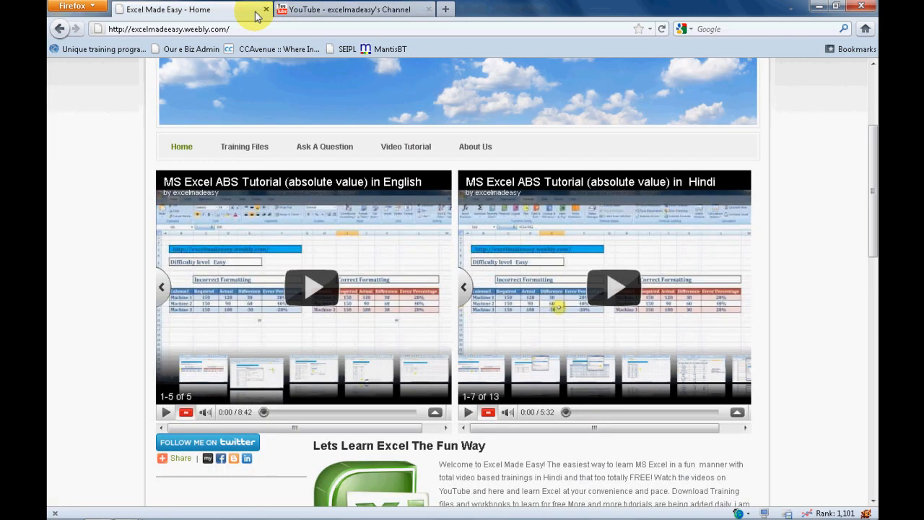
# Step: Show the Facebook box on the Excel Made Easy home page, and switch to the Vlookup workbook in Excel
pyautogui.moveTo(874, 158); pyautogui.dragTo(874, 324)
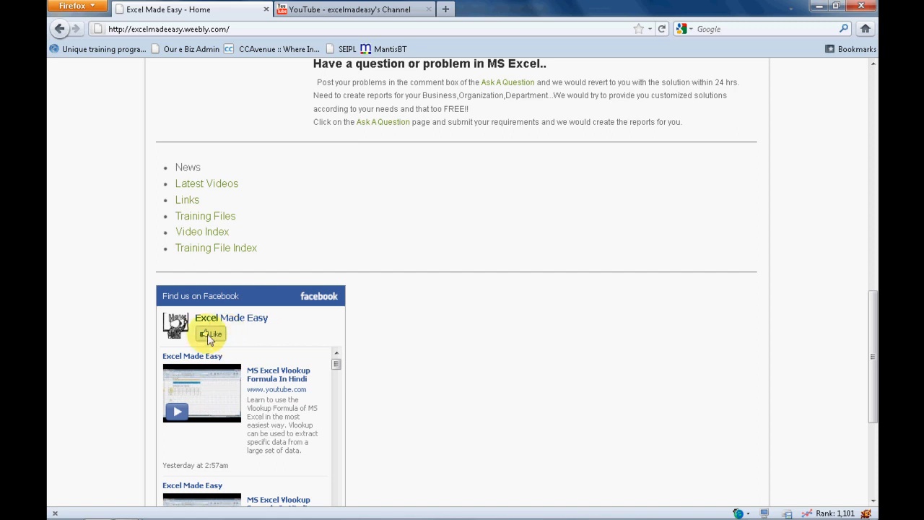
pyautogui.moveTo(181, 511)
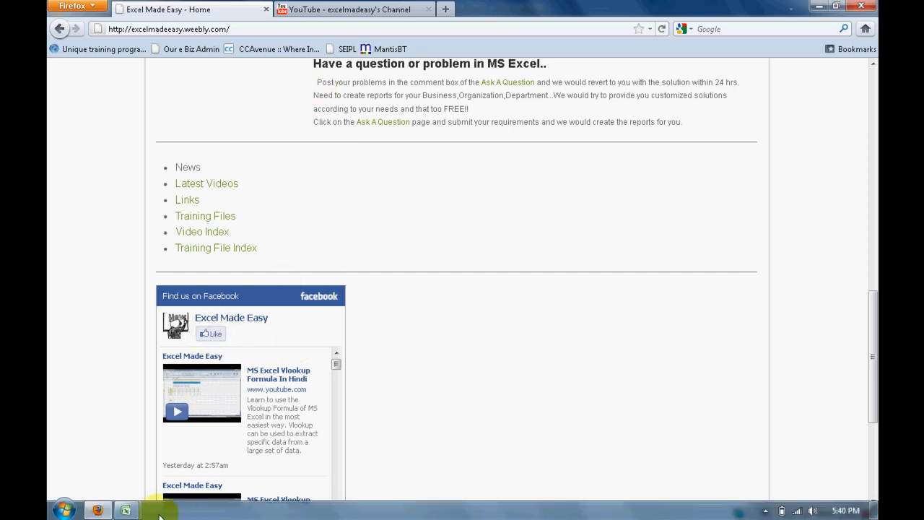
pyautogui.moveTo(128, 511)
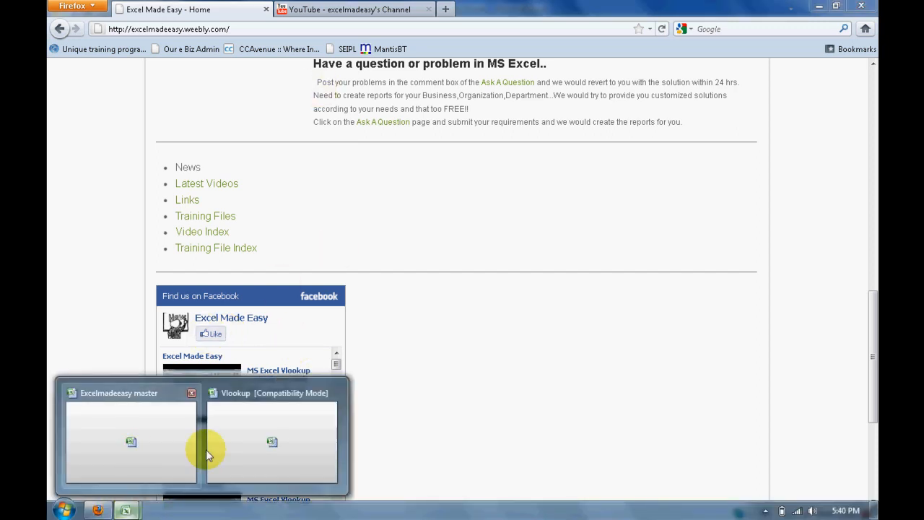
pyautogui.click(171, 451)
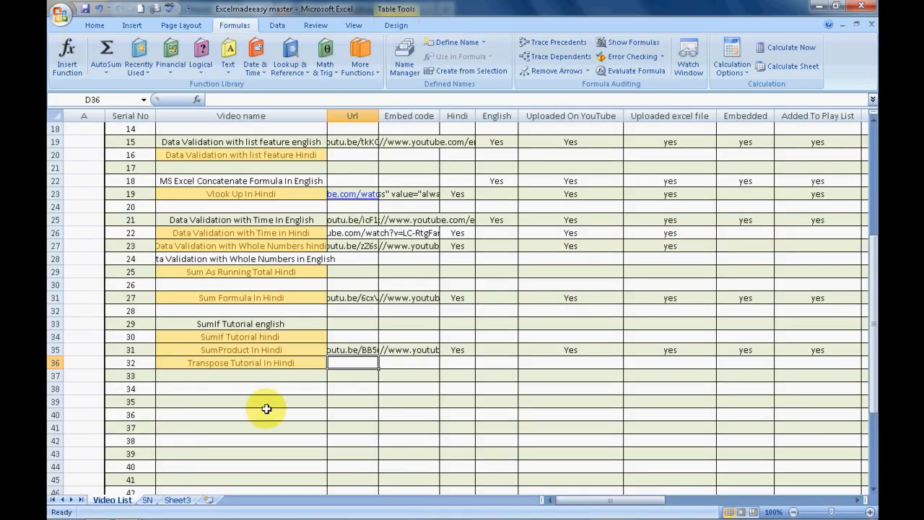
pyautogui.moveTo(127, 510)
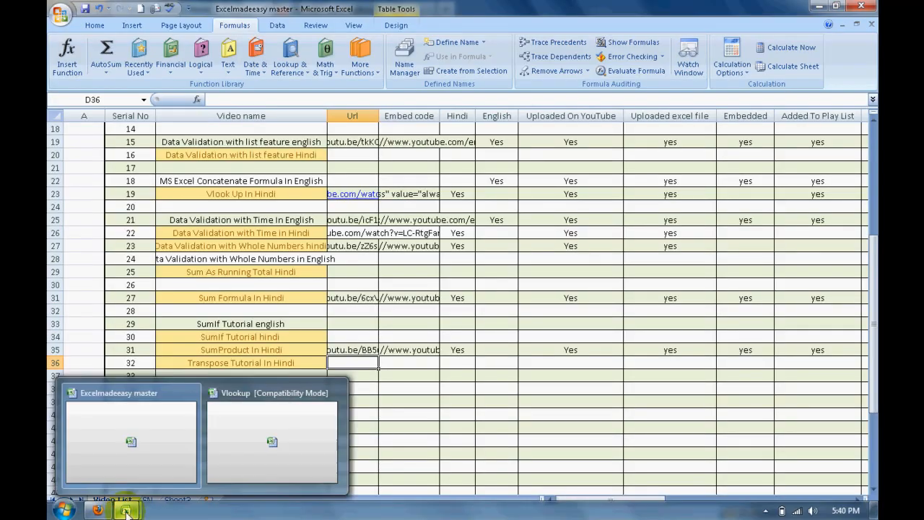
pyautogui.click(226, 451)
pyautogui.click(321, 364)
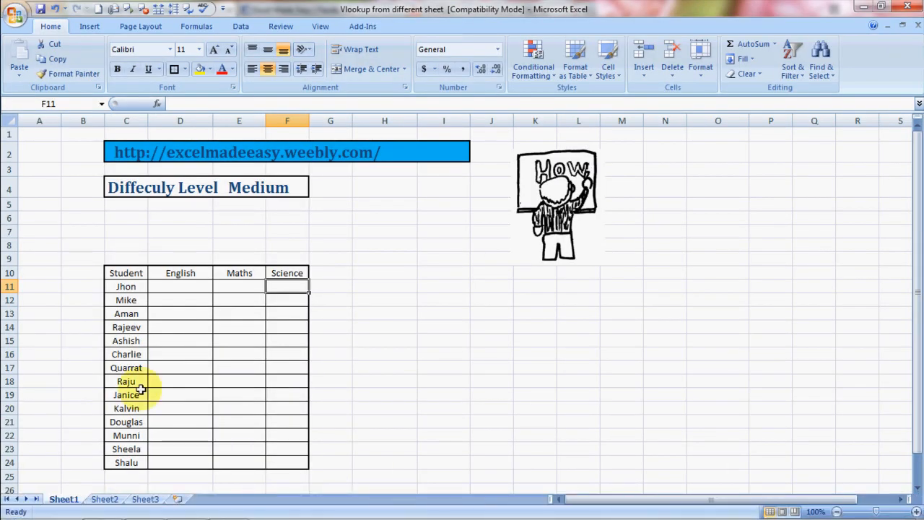
# Step: Examine the student list and the empty English, Maths and Science columns of the table on Sheet1
pyautogui.press('Left')
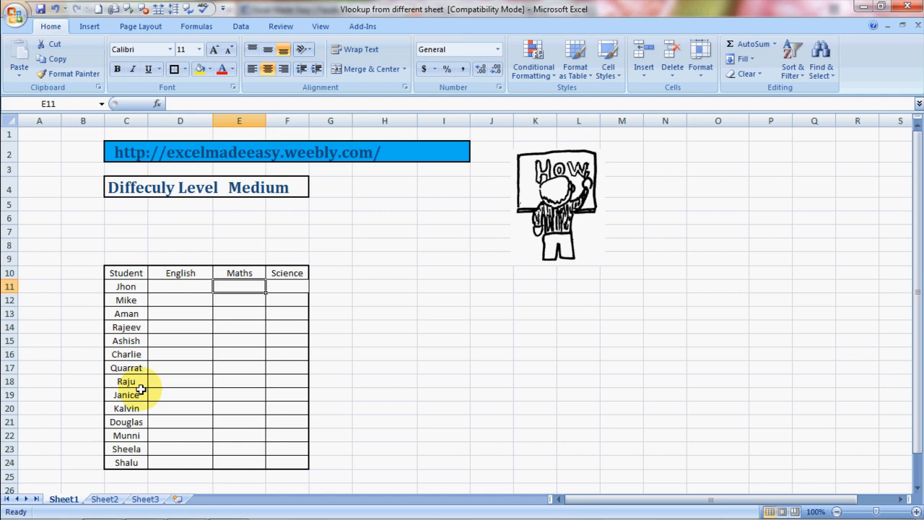
pyautogui.press('Left')
pyautogui.press('Left')
pyautogui.press('Up')
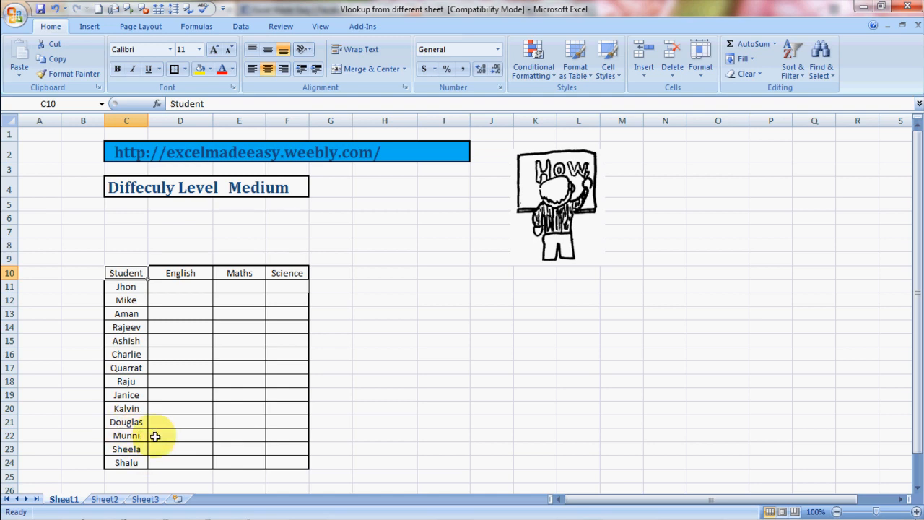
pyautogui.click(186, 278)
pyautogui.press('Right')
pyautogui.press('Right')
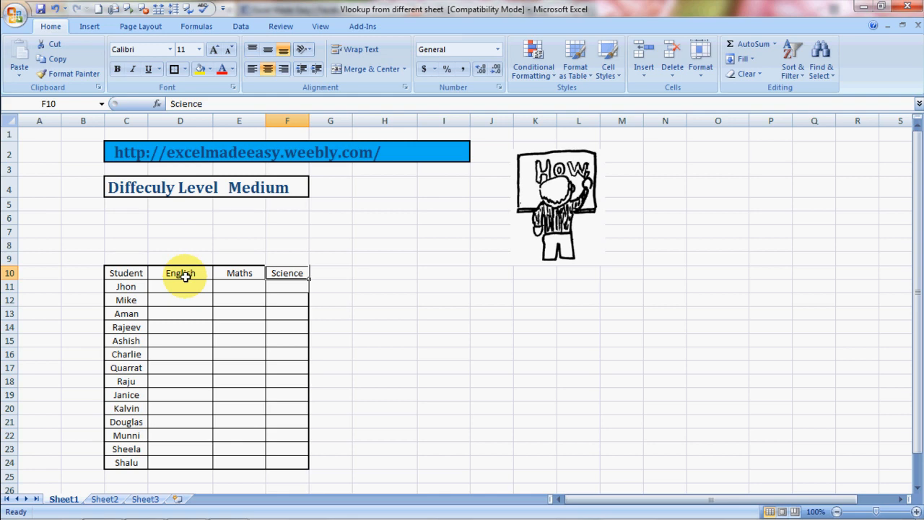
pyautogui.click(187, 304)
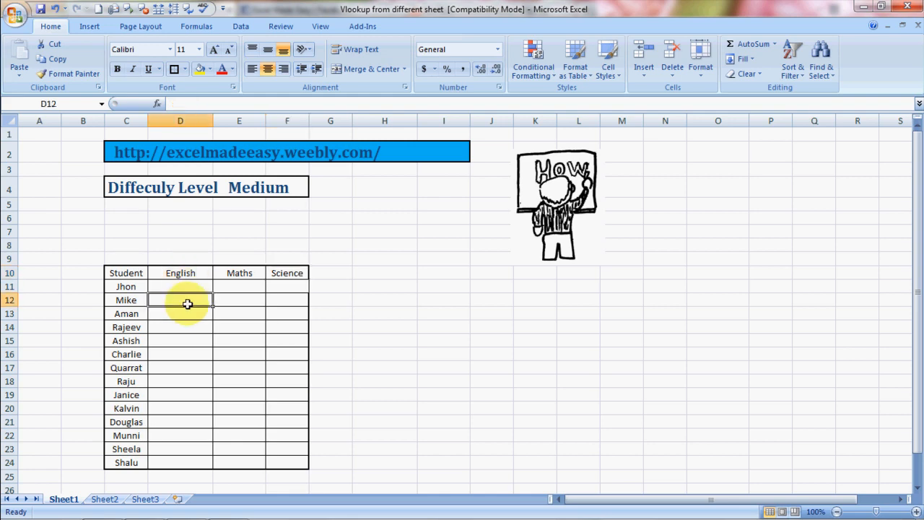
pyautogui.press('Up')
pyautogui.press('Right')
pyautogui.press('Down')
pyautogui.press('Down')
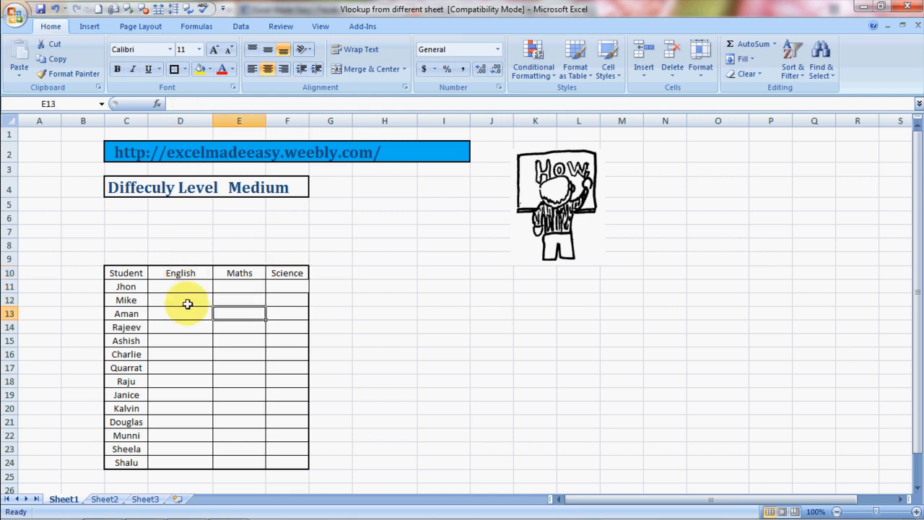
pyautogui.press('Right')
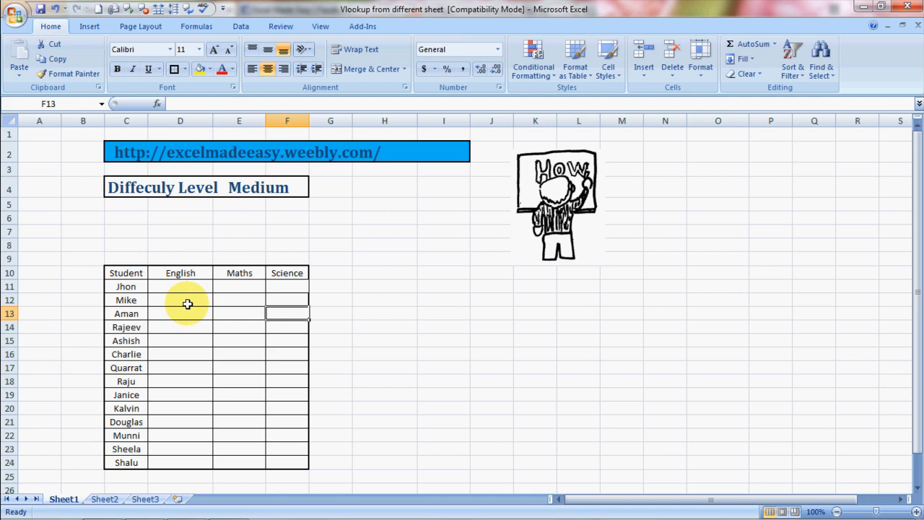
# Step: Apply all borders to the student marks table C10:I24 on Sheet3, including its header row
pyautogui.click(147, 499)
pyautogui.click(267, 393)
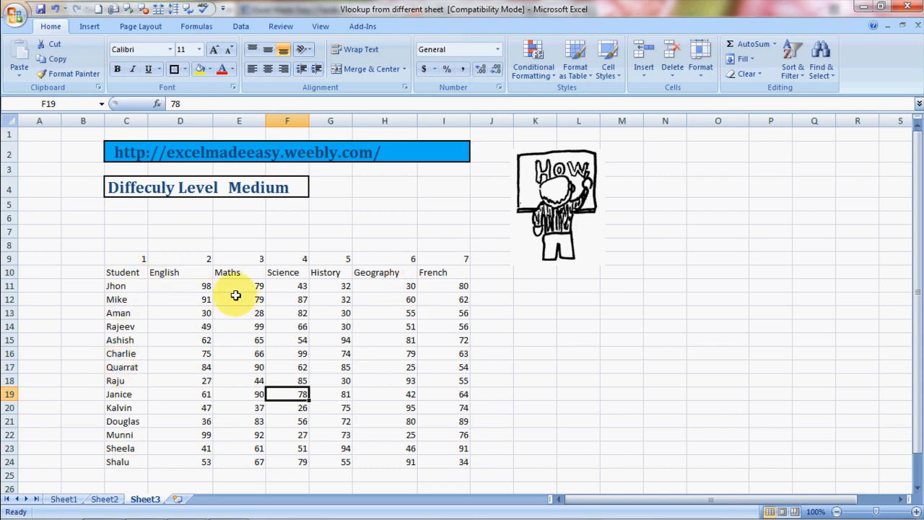
pyautogui.click(130, 282)
pyautogui.press('Up')
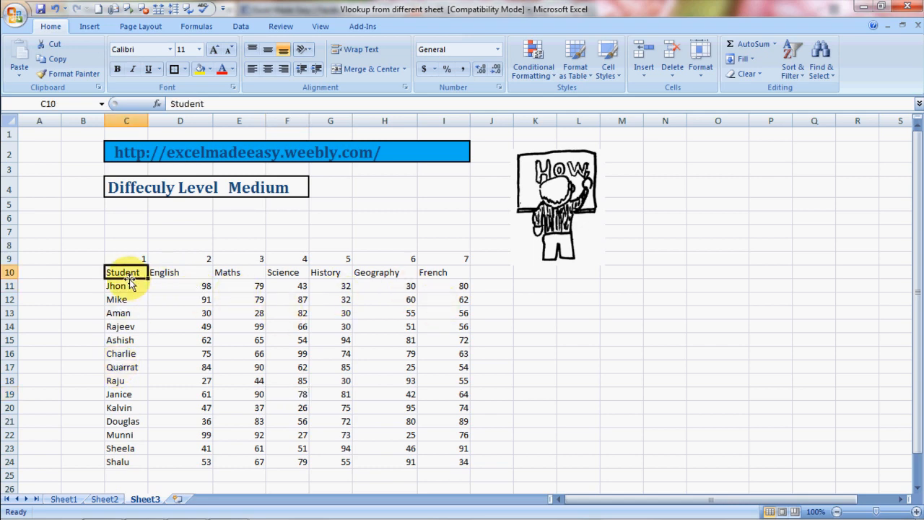
pyautogui.hotkey('shift', 'Right')
pyautogui.hotkey('shift', 'Right')
pyautogui.hotkey('shift', 'Right')
pyautogui.hotkey('shift', 'Right')
pyautogui.hotkey('shift', 'Right')
pyautogui.hotkey('shift', 'Right')
pyautogui.hotkey('shift', 'Down')
pyautogui.hotkey('shift', 'Down')
pyautogui.hotkey('shift', 'Down')
pyautogui.hotkey('shift', 'Down')
pyautogui.hotkey('shift', 'Down')
pyautogui.hotkey('shift', 'Down')
pyautogui.hotkey('shift', 'Down')
pyautogui.hotkey('shift', 'Down')
pyautogui.hotkey('shift', 'Down')
pyautogui.hotkey('shift', 'Down')
pyautogui.hotkey('shift', 'Down')
pyautogui.hotkey('shift', 'Down')
pyautogui.hotkey('shift', 'Down')
pyautogui.hotkey('shift', 'Down')
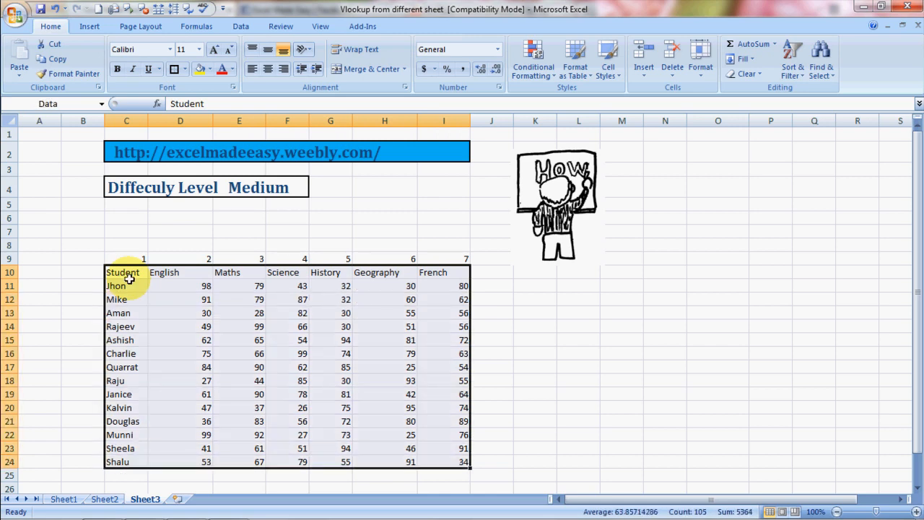
pyautogui.hotkey('alt', 'h')
pyautogui.press('b')
pyautogui.press('a')
pyautogui.hotkey('alt', 'h')
pyautogui.press('b')
pyautogui.press('t')
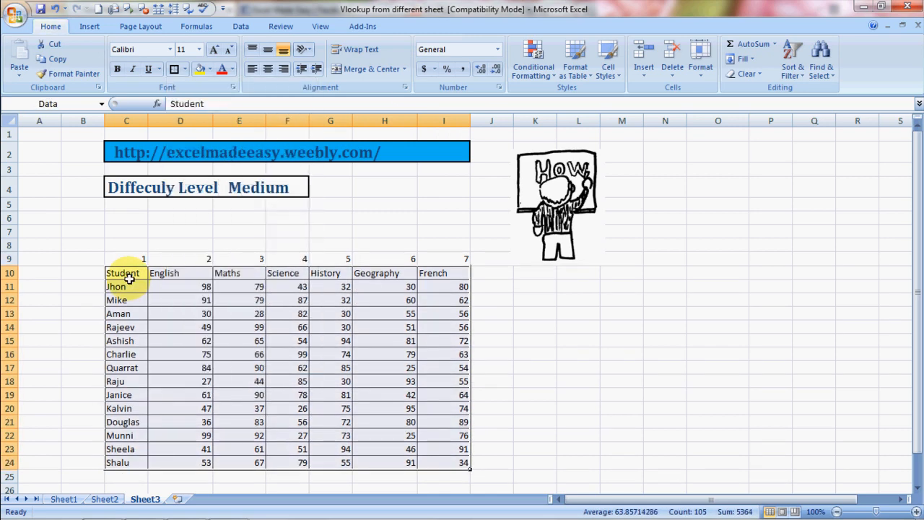
pyautogui.hotkey('alt', 'h')
pyautogui.press('b')
pyautogui.press('a')
pyautogui.press('Right')
pyautogui.press('Right')
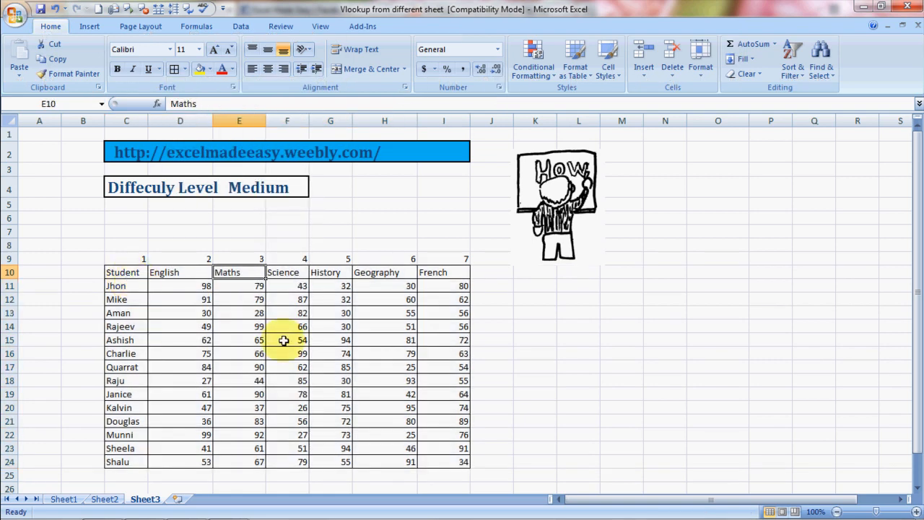
pyautogui.click(251, 313)
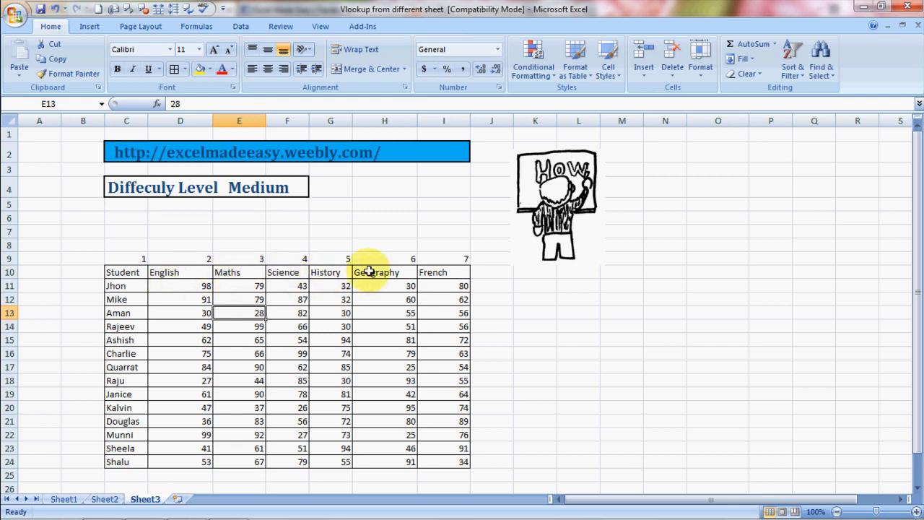
# Step: Begin a VLOOKUP formula in D11 on Sheet1, the first student's English cell
pyautogui.click(64, 499)
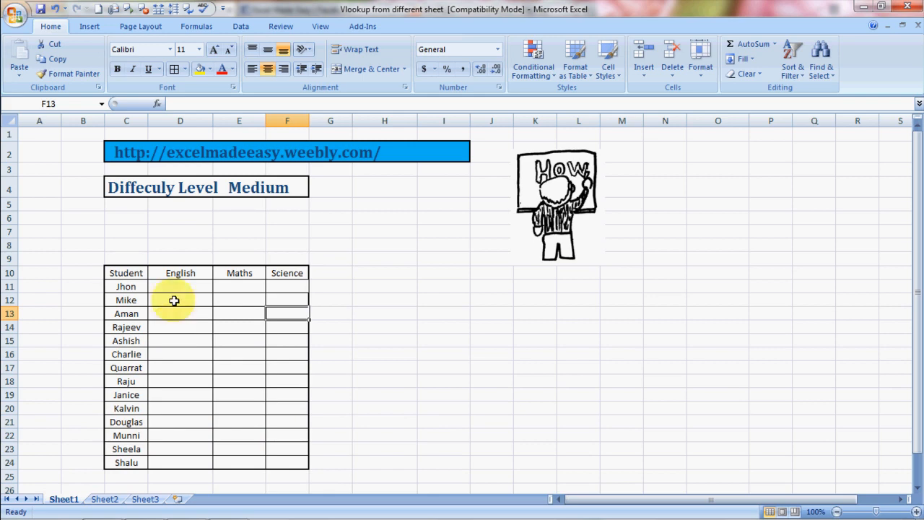
pyautogui.click(283, 297)
pyautogui.press('Up')
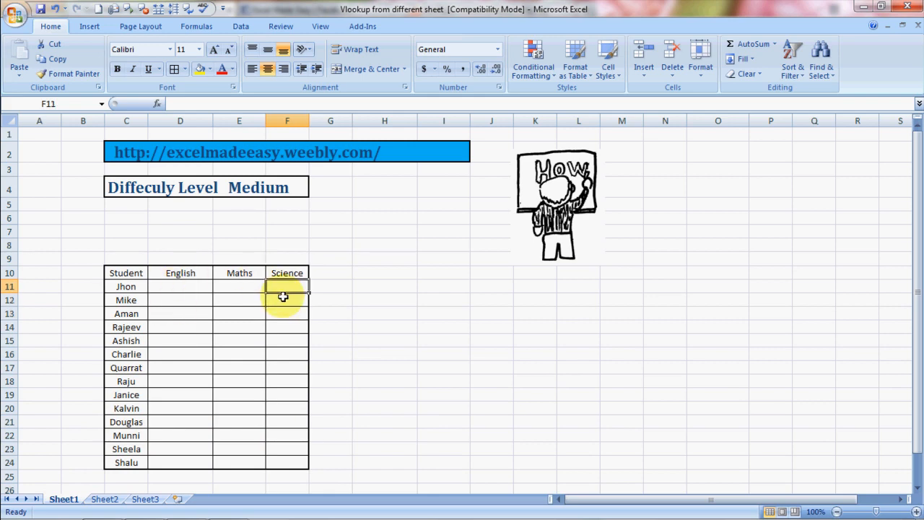
pyautogui.press('Left')
pyautogui.press('Left')
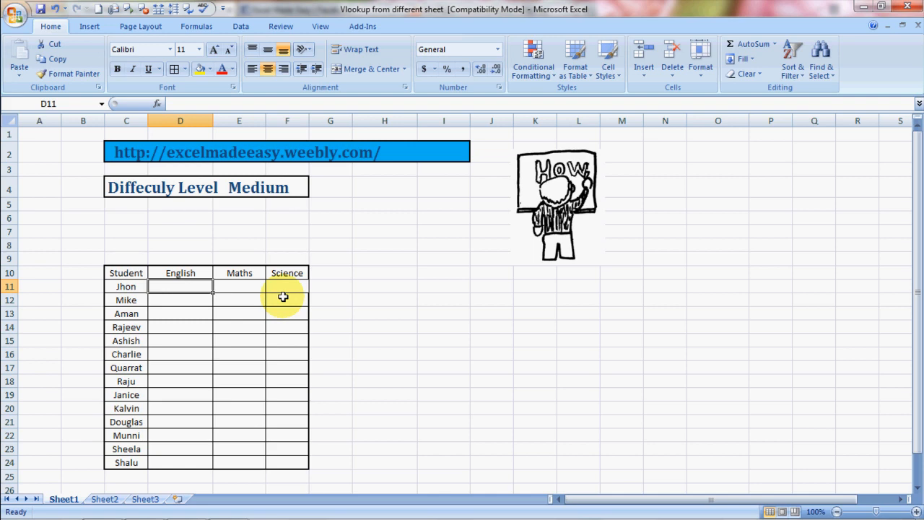
pyautogui.write('=vloo')
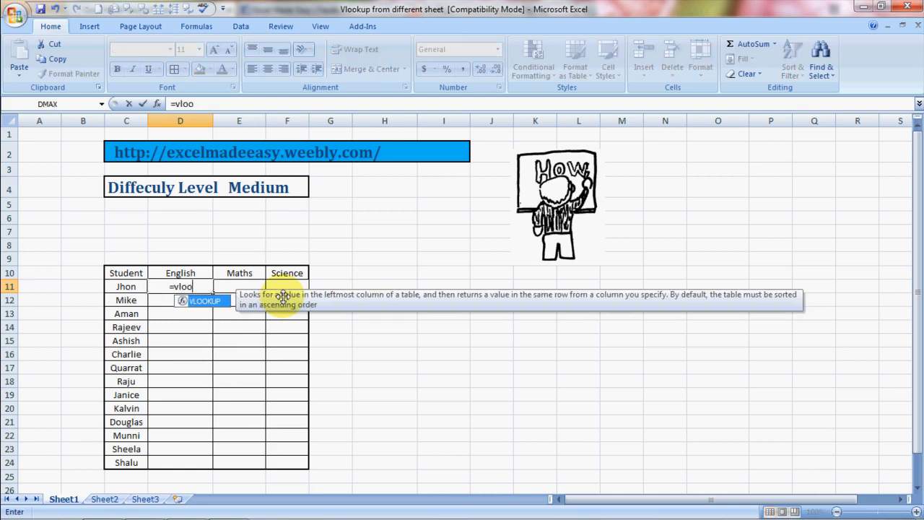
pyautogui.write('kuo')
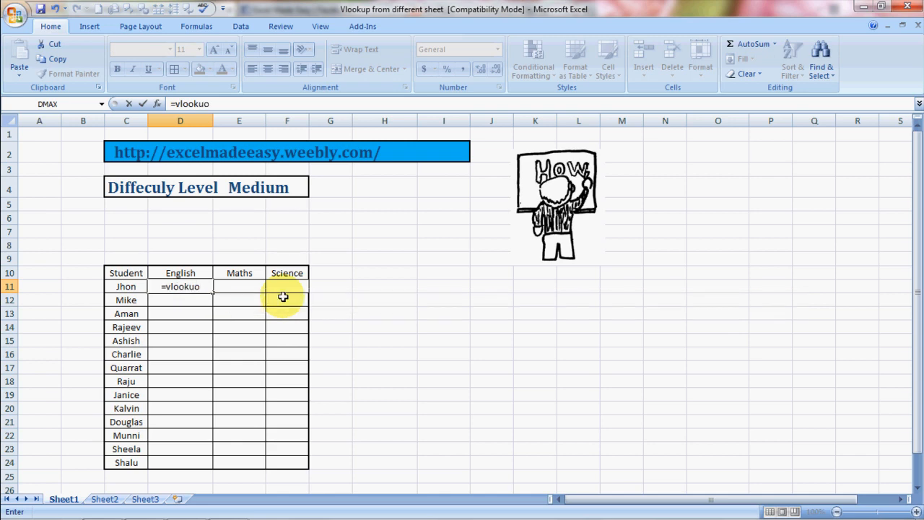
pyautogui.press('BackSpace')
pyautogui.write('p')
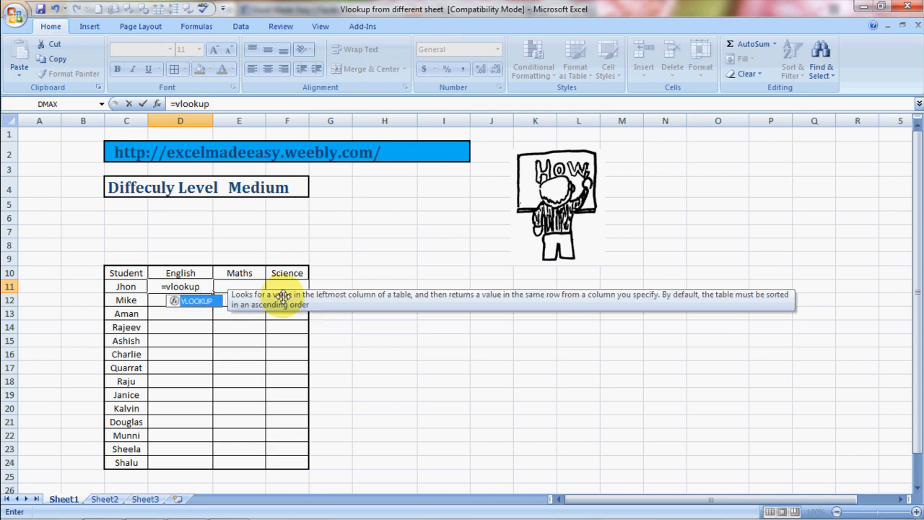
pyautogui.write('(')
# Step: Set the lookup value to the full list of student names, C11:C24
pyautogui.press('Left')
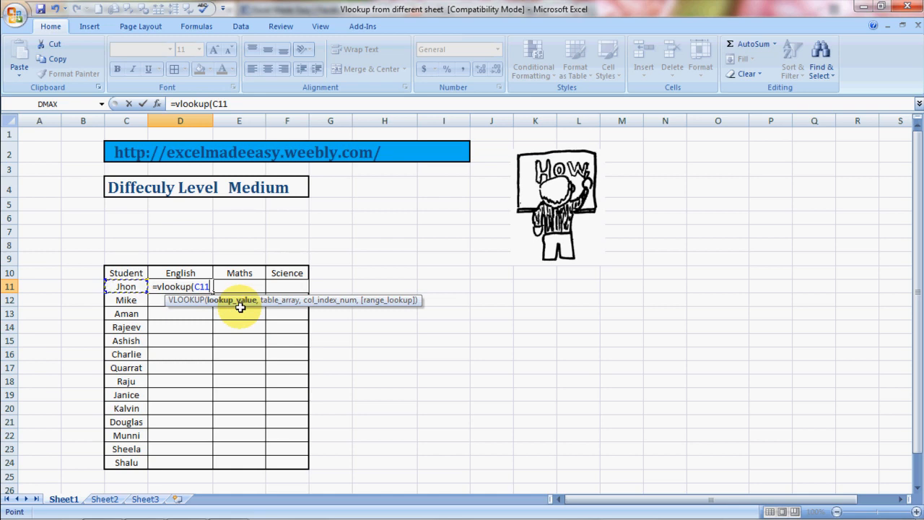
pyautogui.hotkey('shift', 'Down')
pyautogui.hotkey('shift', 'Down')
pyautogui.hotkey('shift', 'Down')
pyautogui.hotkey('shift', 'Down')
pyautogui.hotkey('shift', 'Down')
pyautogui.hotkey('shift', 'Down')
pyautogui.hotkey('shift', 'Down')
pyautogui.hotkey('shift', 'Down')
pyautogui.hotkey('shift', 'Down')
pyautogui.hotkey('shift', 'Down')
pyautogui.hotkey('shift', 'Down')
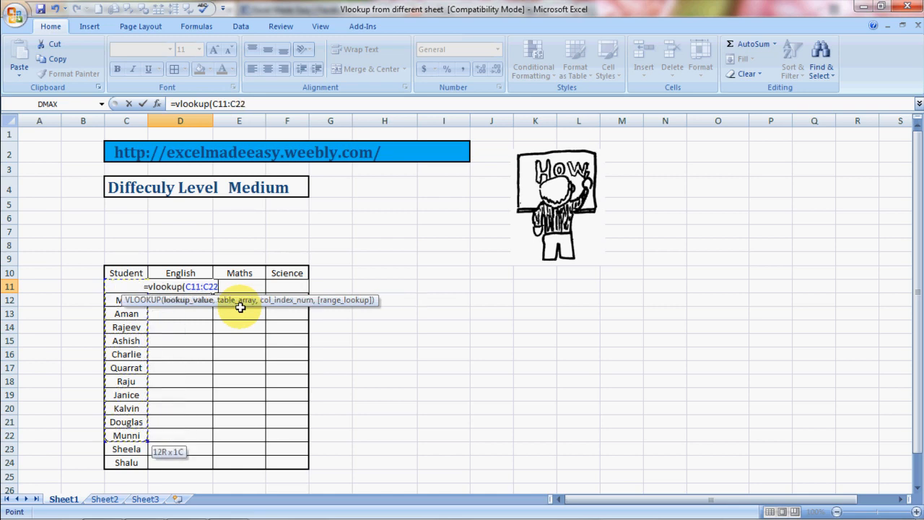
pyautogui.hotkey('shift', 'Down')
pyautogui.hotkey('shift', 'Down')
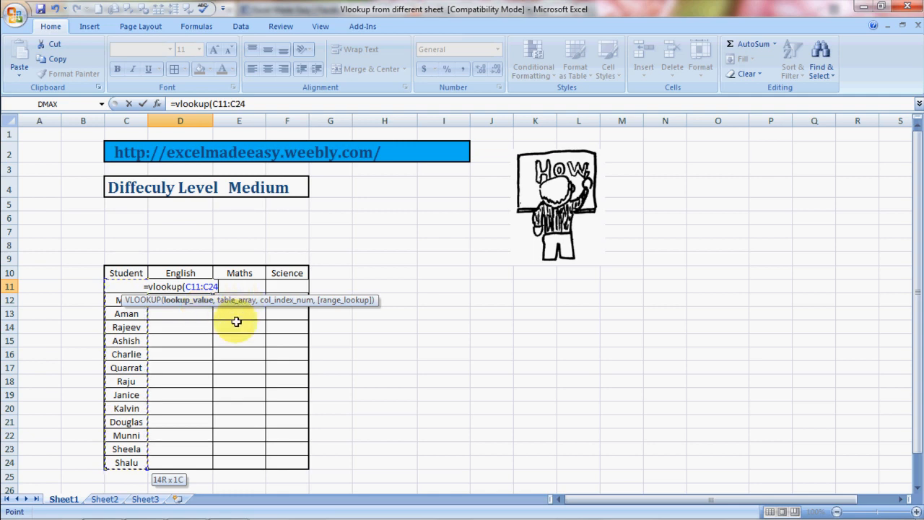
pyautogui.write(',')
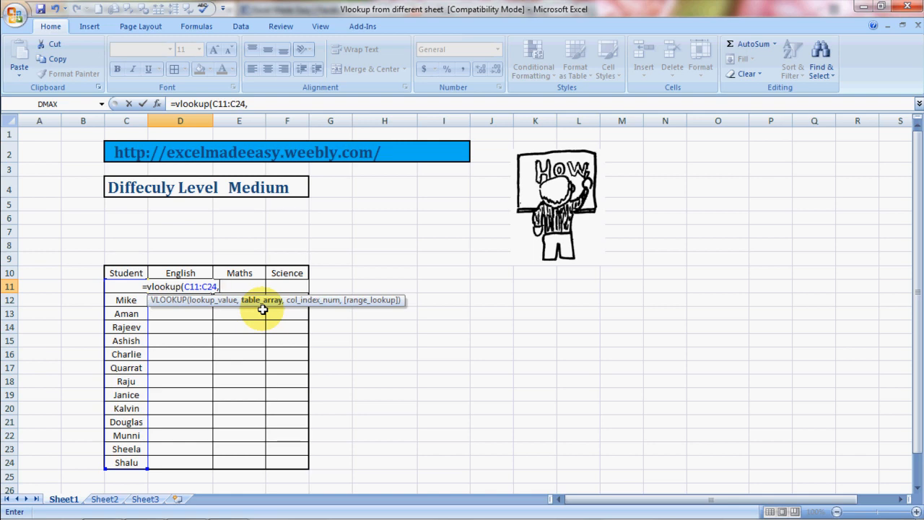
# Step: Set the table array to the named range Data, the whole marks table C10:I24 on Sheet3
pyautogui.click(147, 498)
pyautogui.moveTo(114, 272); pyautogui.dragTo(463, 450)
pyautogui.hotkey('shift', 'Down')
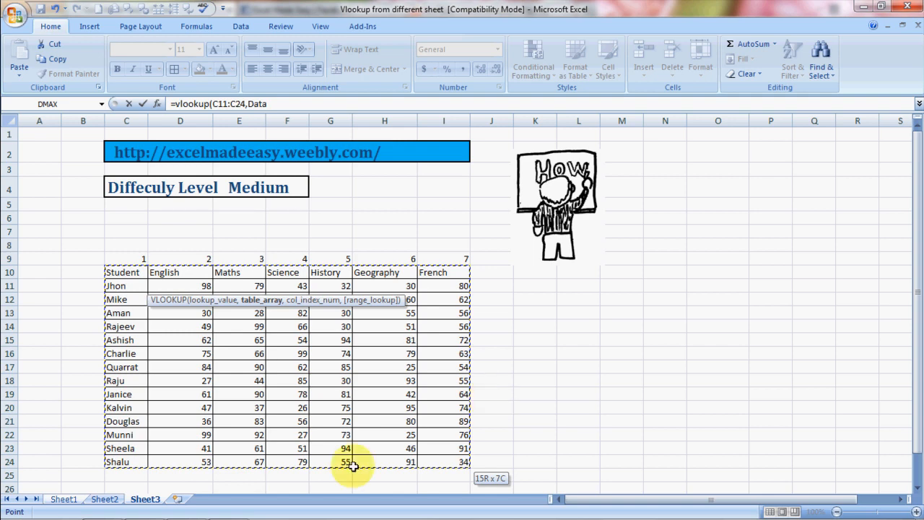
pyautogui.write(',')
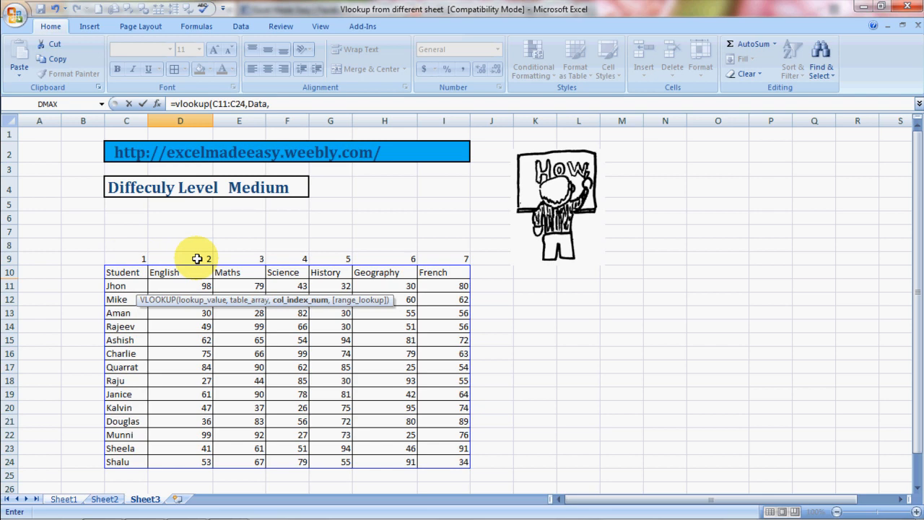
# Step: Complete the D11 formula with column index 2 and range lookup 0, and check its result against the marks on Sheet3
pyautogui.write('2,')
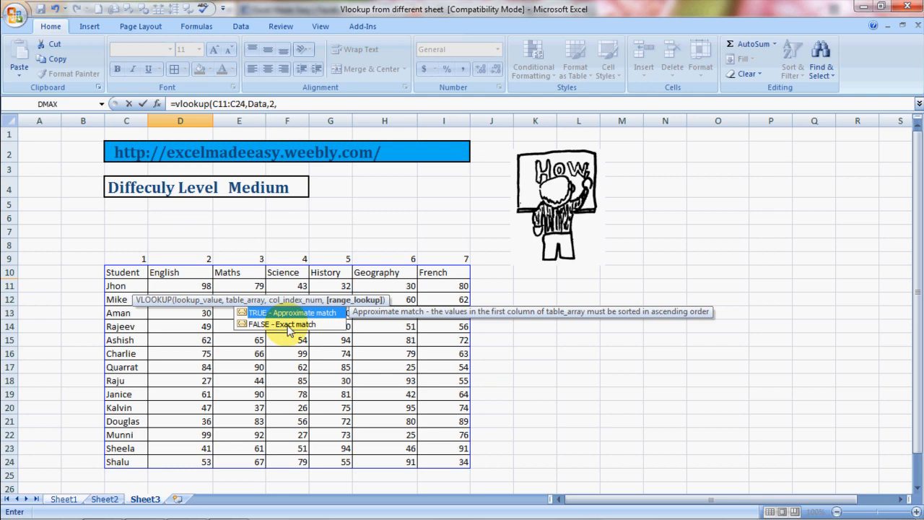
pyautogui.write('0')
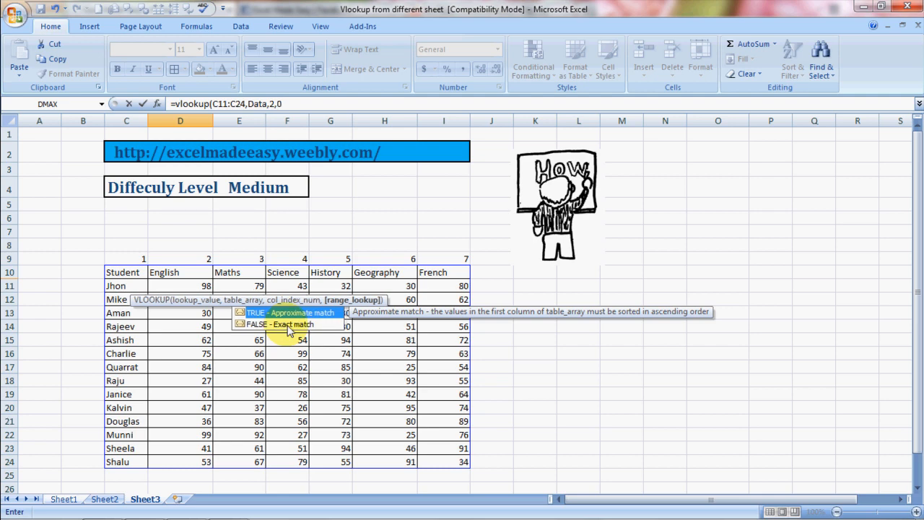
pyautogui.write(')')
pyautogui.press('Return')
pyautogui.press('Up')
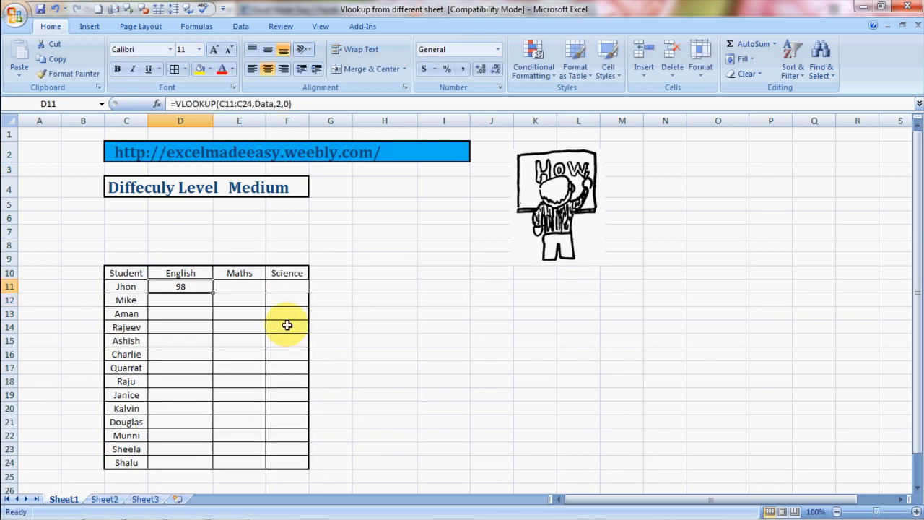
pyautogui.click(146, 499)
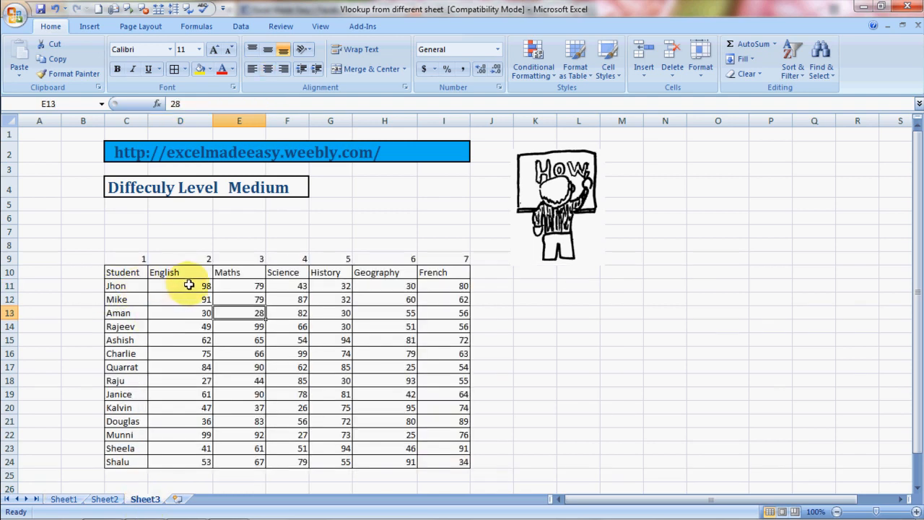
pyautogui.click(62, 500)
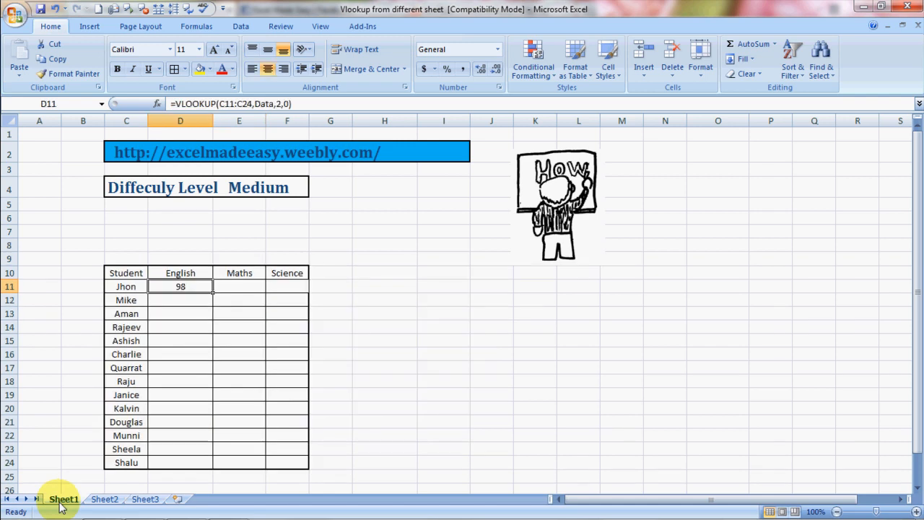
# Step: Begin a VLOOKUP formula in E11 on Sheet1, the first student's Maths cell
pyautogui.click(240, 287)
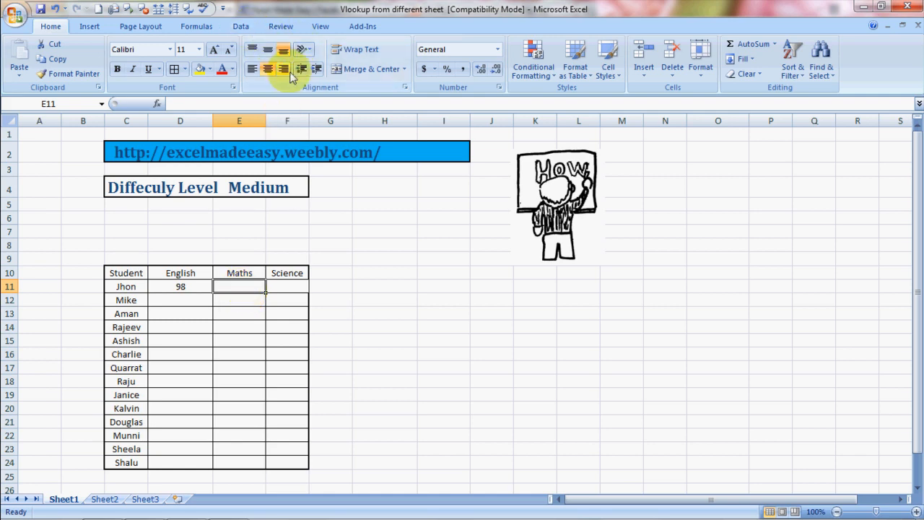
pyautogui.click(198, 27)
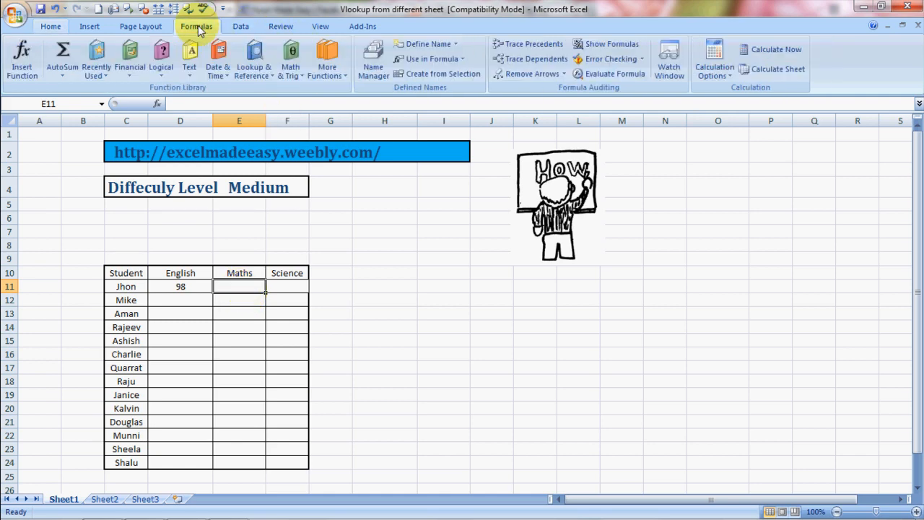
pyautogui.click(22, 67)
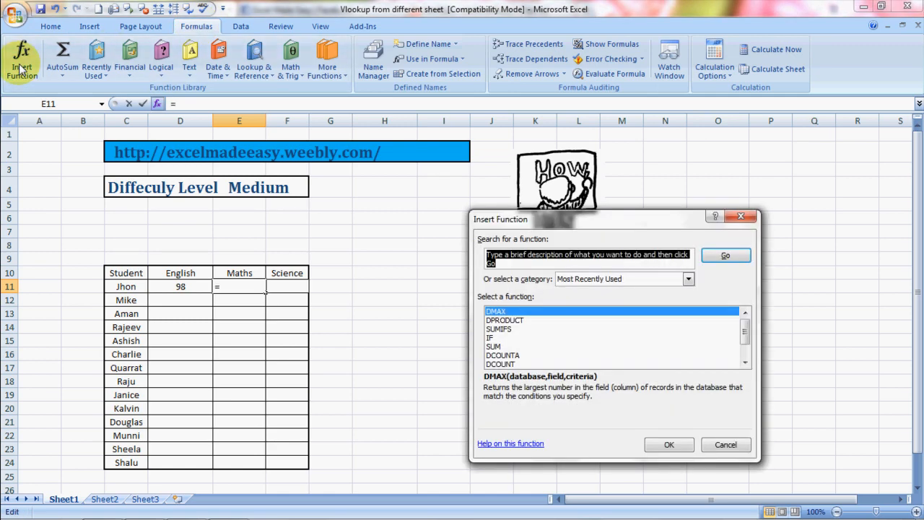
pyautogui.write('vlookup')
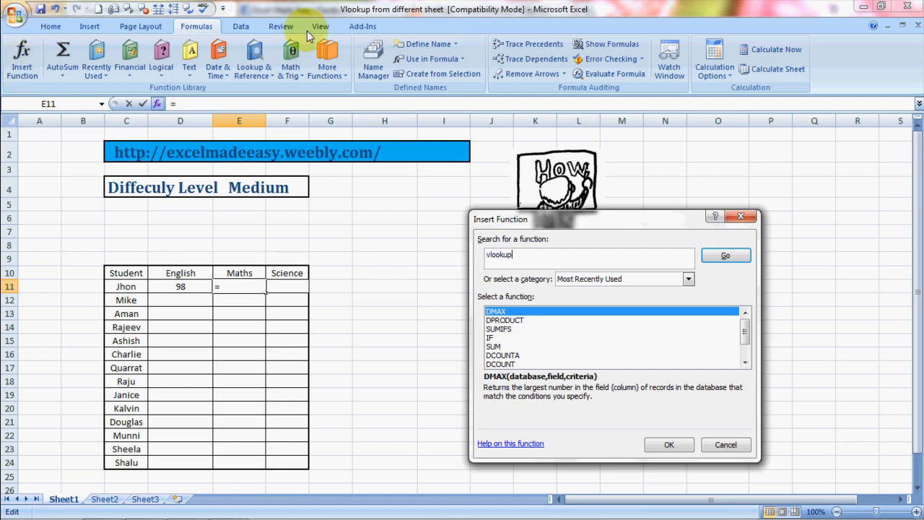
pyautogui.click(727, 260)
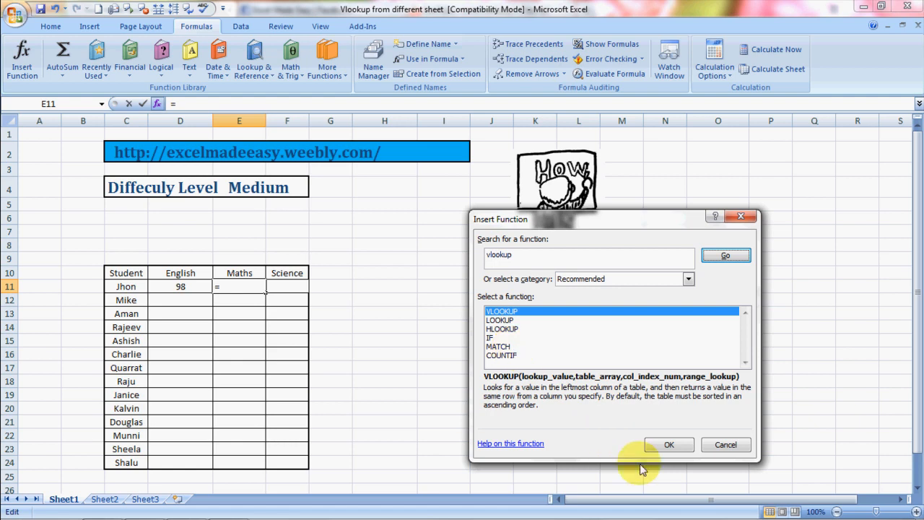
pyautogui.click(669, 445)
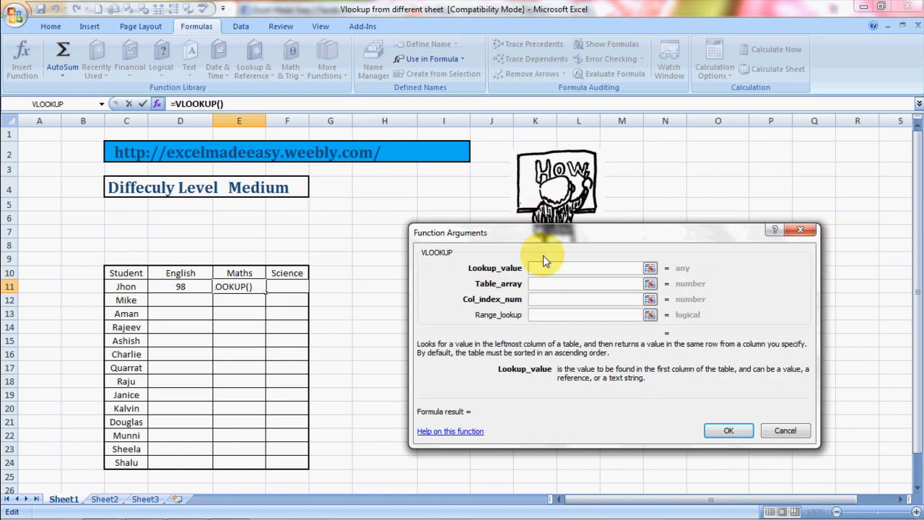
# Step: Set the lookup value of the E11 formula to the full list of student names, C11:C24
pyautogui.click(136, 286)
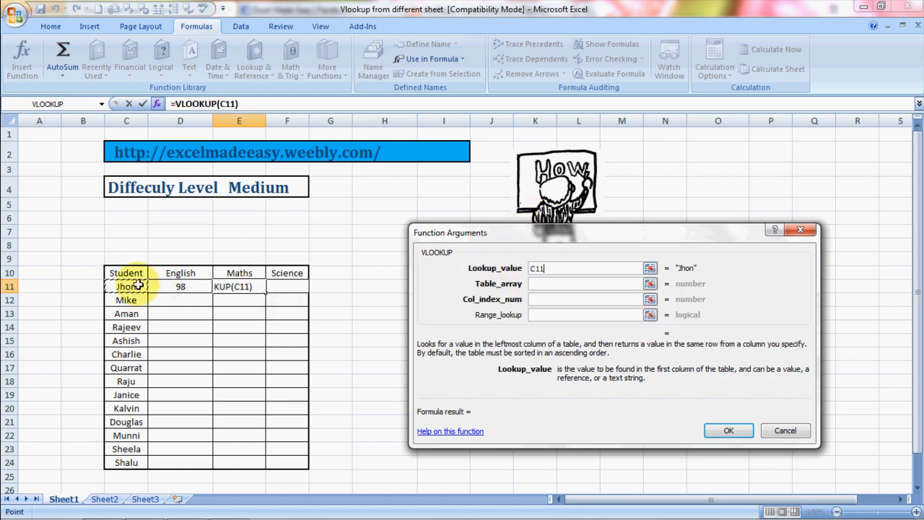
pyautogui.hotkey('shift', 'Down')
pyautogui.hotkey('shift', 'Down')
pyautogui.hotkey('shift', 'Down')
pyautogui.hotkey('shift', 'Down')
pyautogui.hotkey('shift', 'Down')
pyautogui.hotkey('shift', 'Down')
pyautogui.hotkey('shift', 'Down')
pyautogui.hotkey('shift', 'Down')
pyautogui.hotkey('shift', 'Down')
pyautogui.hotkey('shift', 'Down')
pyautogui.hotkey('shift', 'Down')
pyautogui.hotkey('shift', 'Down')
pyautogui.hotkey('shift', 'Down')
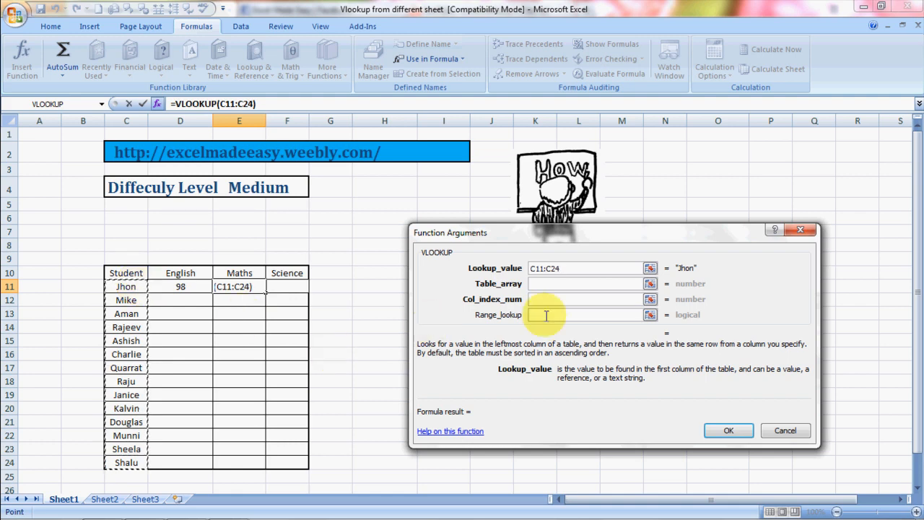
# Step: Set the table array of the E11 formula to the named range Data, the whole marks table C10:I24 on Sheet3
pyautogui.click(545, 283)
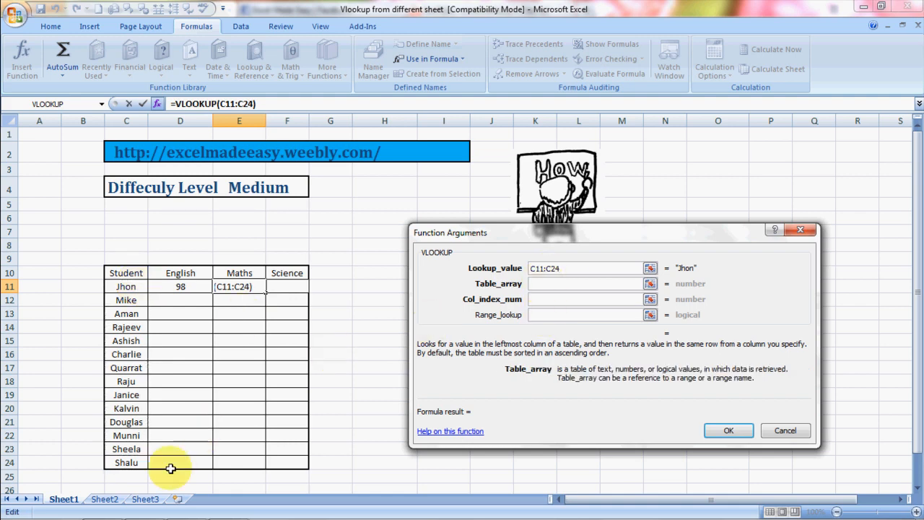
pyautogui.click(150, 499)
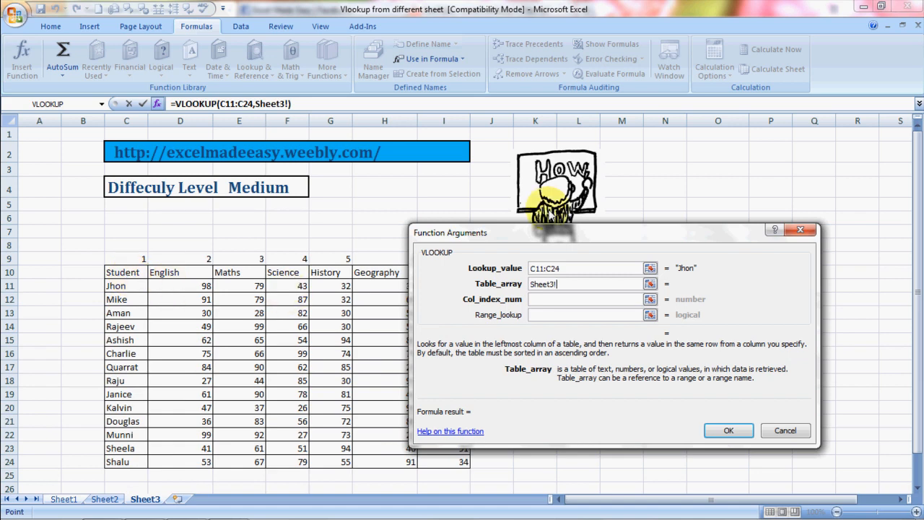
pyautogui.moveTo(538, 227); pyautogui.dragTo(633, 237)
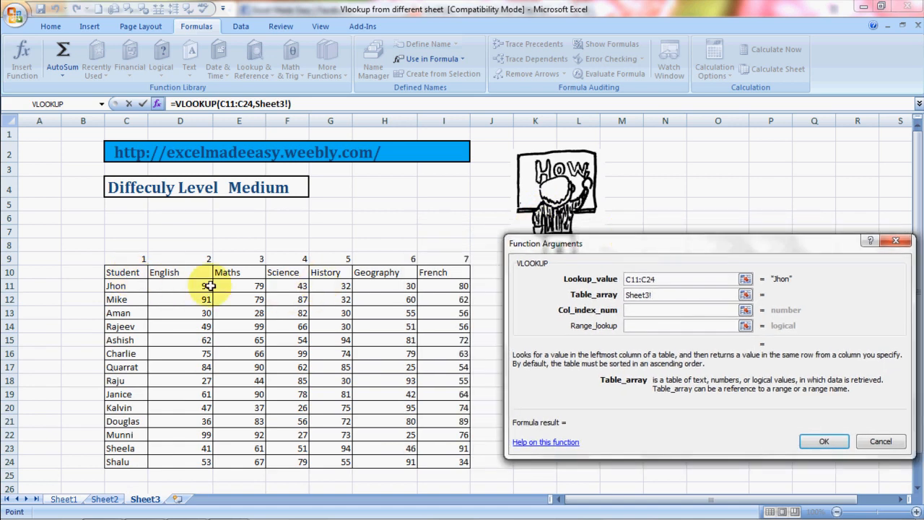
pyautogui.click(135, 273)
pyautogui.hotkey('shift', 'Right')
pyautogui.hotkey('shift', 'Right')
pyautogui.hotkey('shift', 'Right')
pyautogui.hotkey('shift', 'Right')
pyautogui.hotkey('shift', 'Right')
pyautogui.hotkey('shift', 'Right')
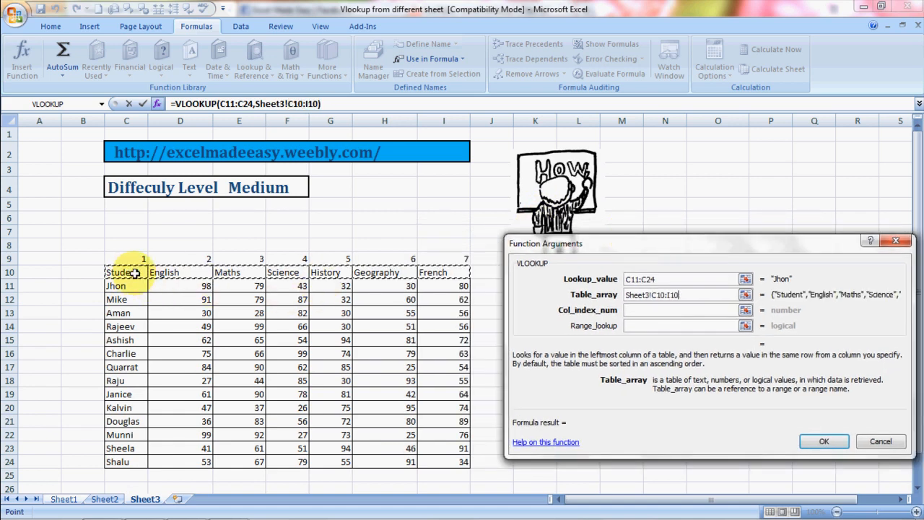
pyautogui.hotkey('shift', 'Down')
pyautogui.write('Data')
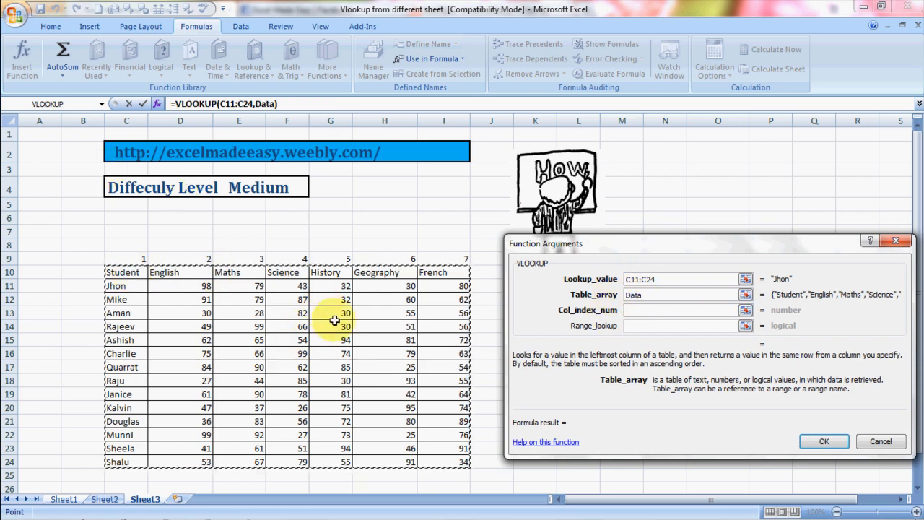
# Step: Complete the E11 formula with column index 2 and range lookup 0
pyautogui.click(639, 312)
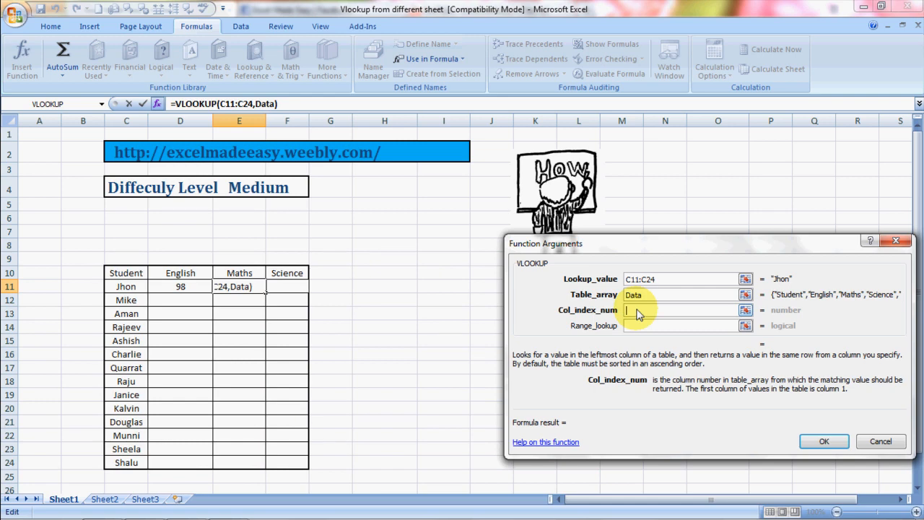
pyautogui.write('2')
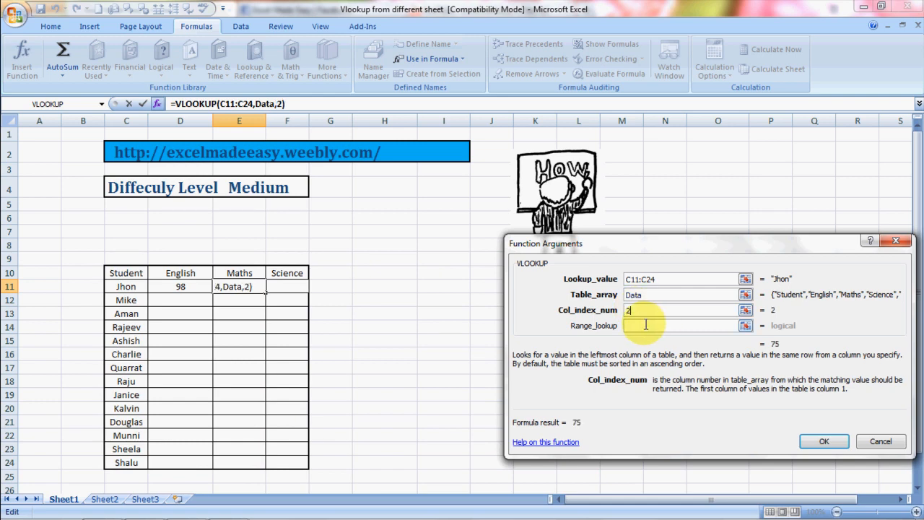
pyautogui.click(645, 324)
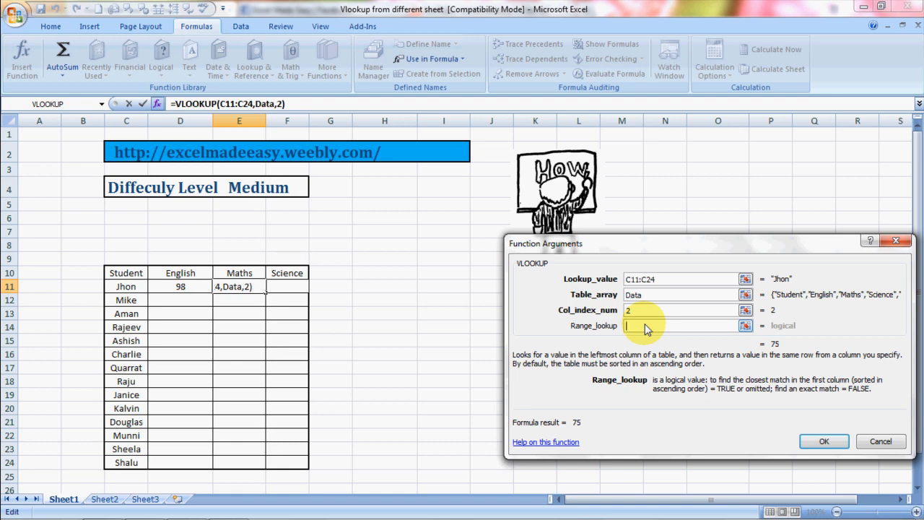
pyautogui.write('0')
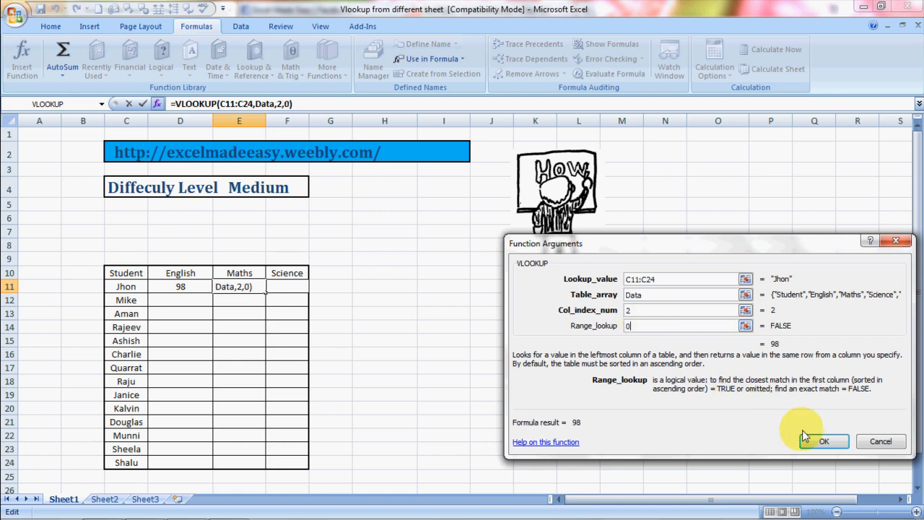
pyautogui.click(822, 442)
pyautogui.click(591, 387)
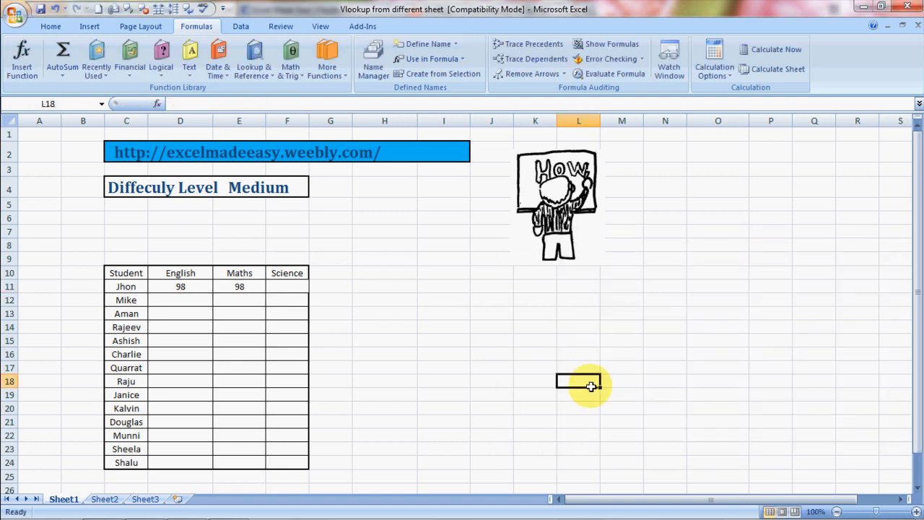
# Step: Change the column index in the E11 formula to 3 so that it returns the Maths mark
pyautogui.click(245, 288)
pyautogui.click(282, 104)
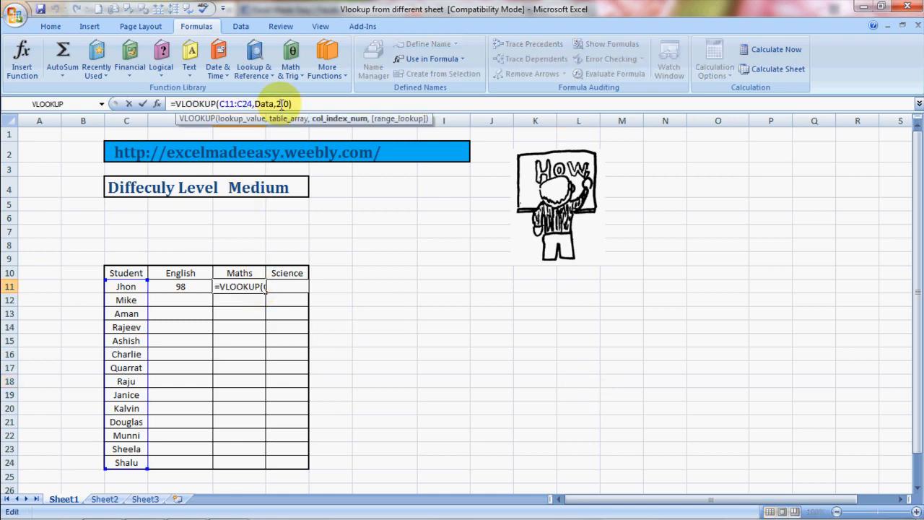
pyautogui.press('BackSpace')
pyautogui.write('3')
pyautogui.press('Return')
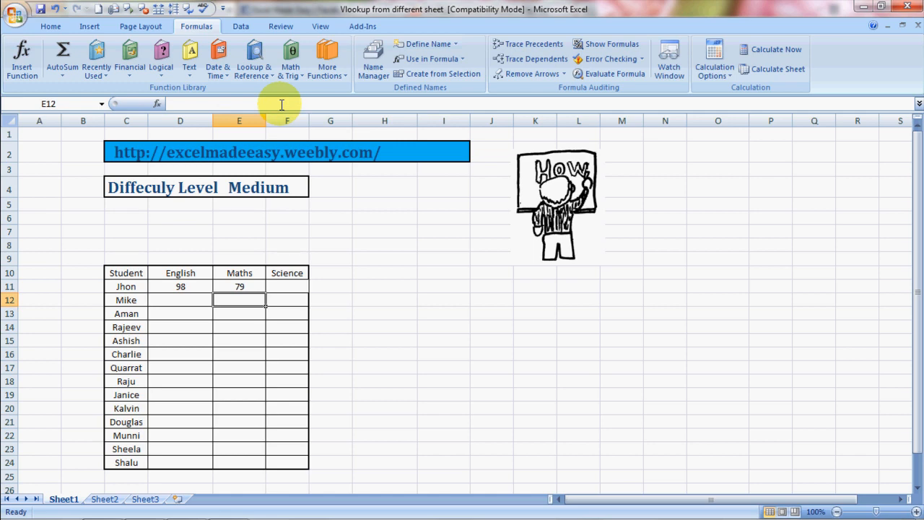
# Step: Check the E11 result against the Maths marks on Sheet3 and compare the column indexes in the D11 and E11 formulas
pyautogui.click(145, 499)
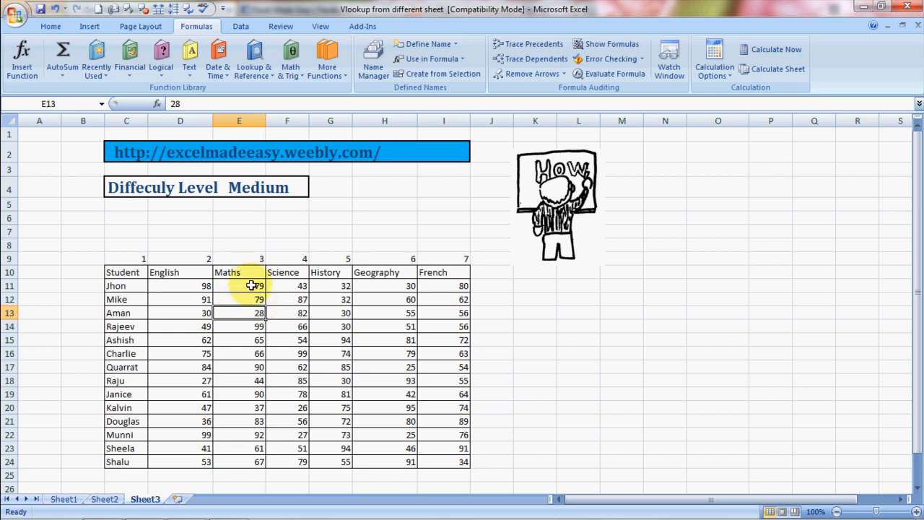
pyautogui.click(63, 499)
pyautogui.click(281, 287)
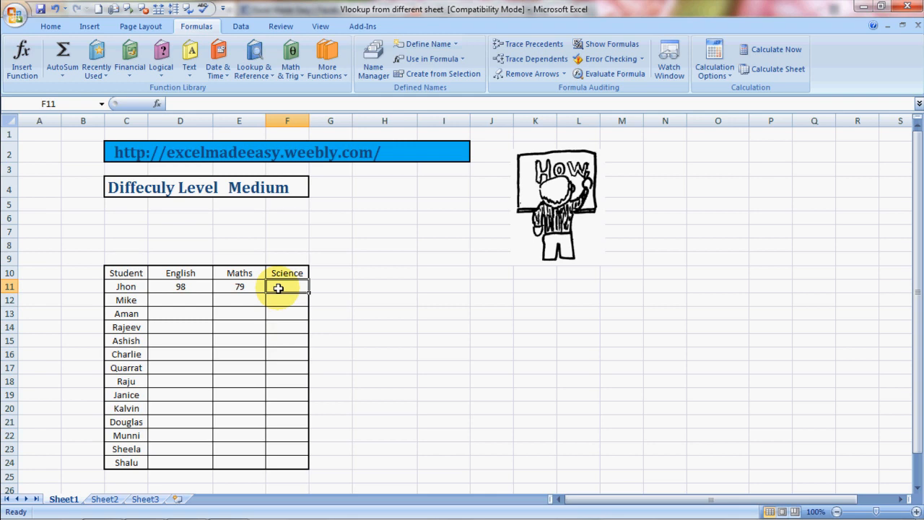
pyautogui.press('Left')
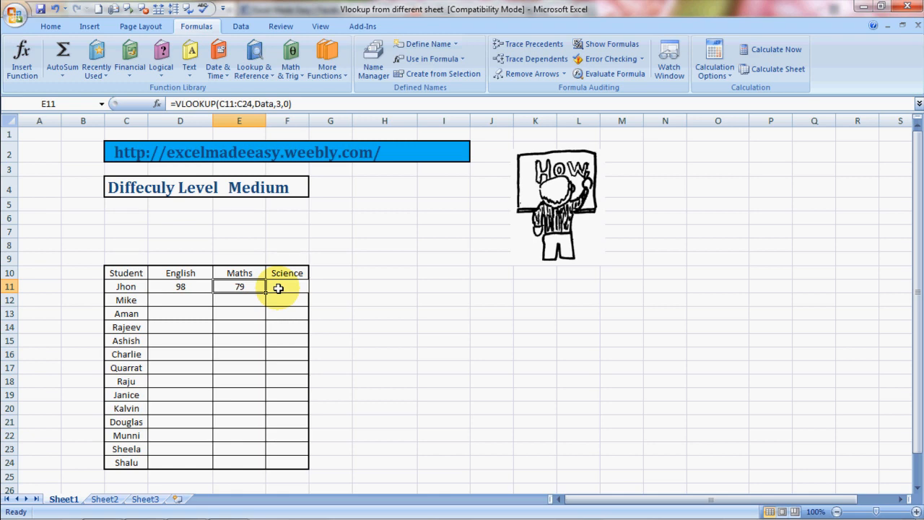
pyautogui.click(182, 275)
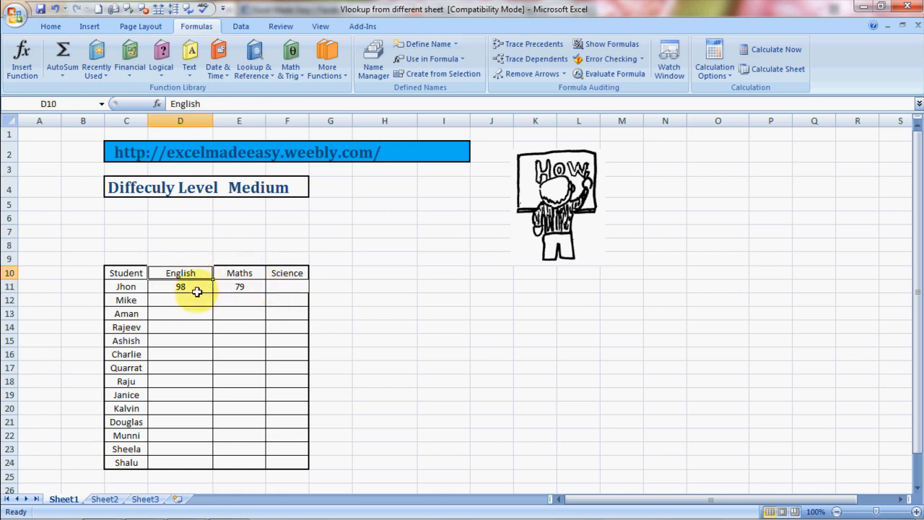
pyautogui.click(195, 291)
pyautogui.click(227, 289)
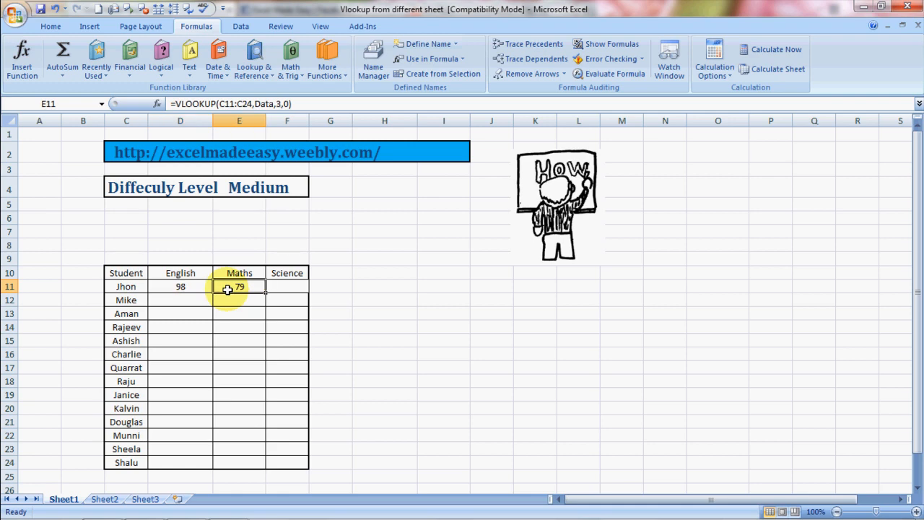
pyautogui.click(187, 294)
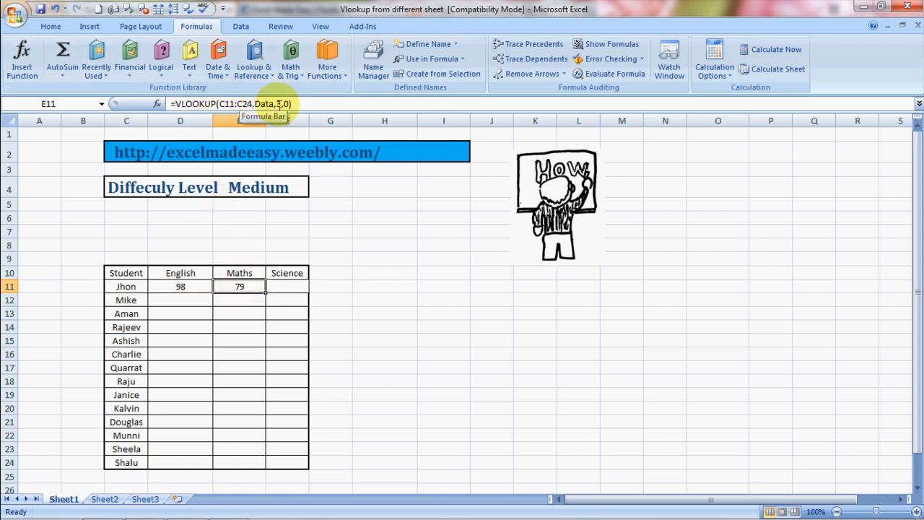
pyautogui.click(192, 290)
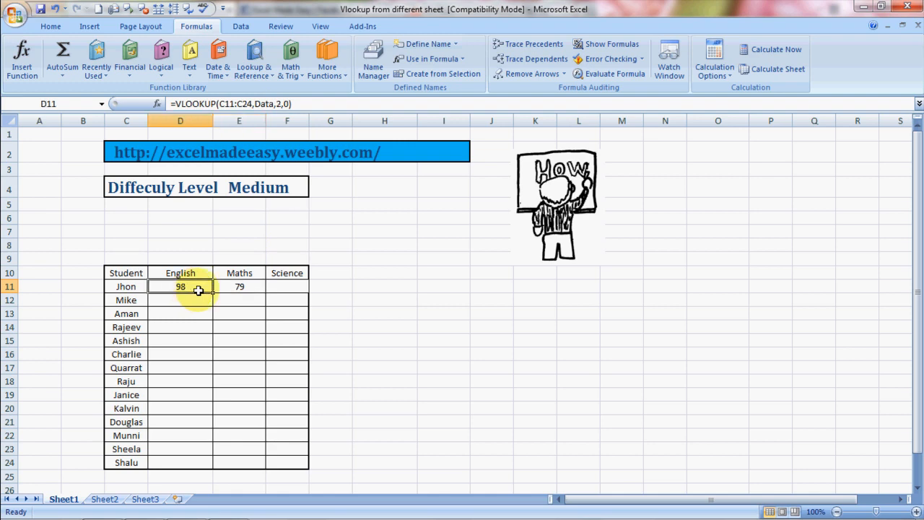
pyautogui.click(224, 289)
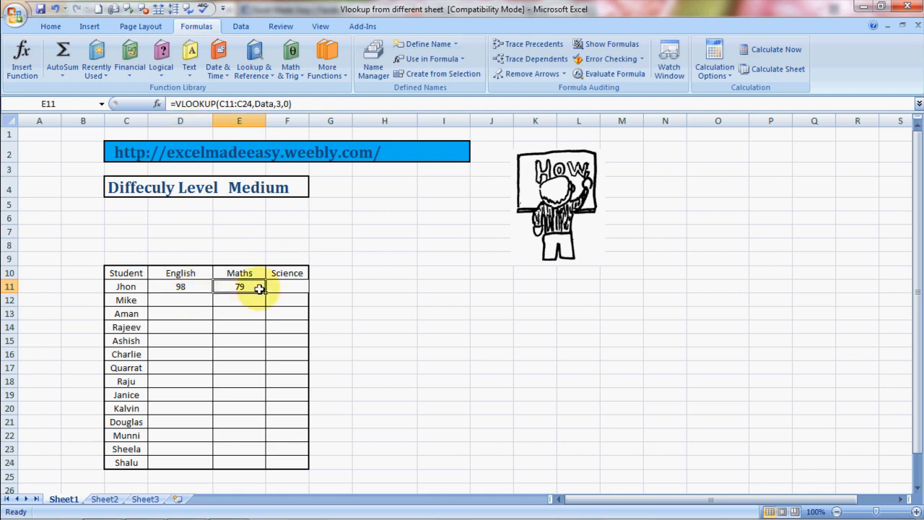
pyautogui.click(284, 288)
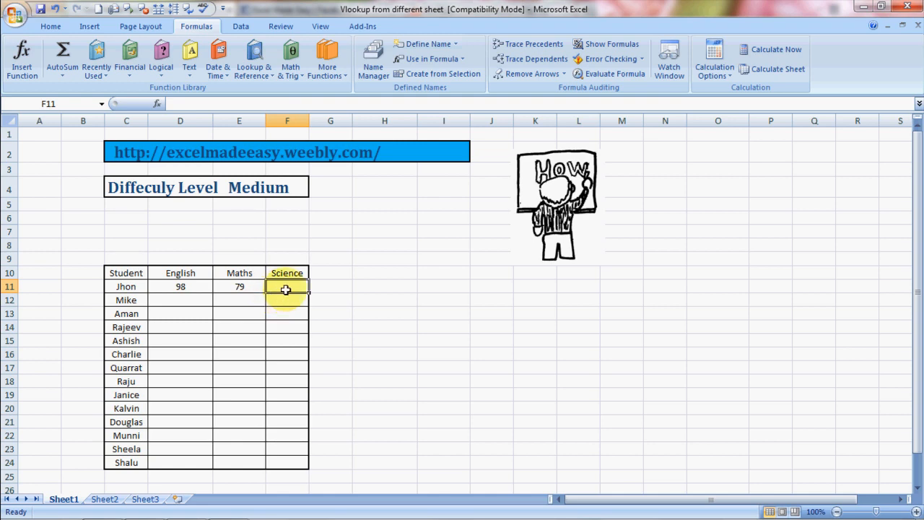
pyautogui.click(144, 499)
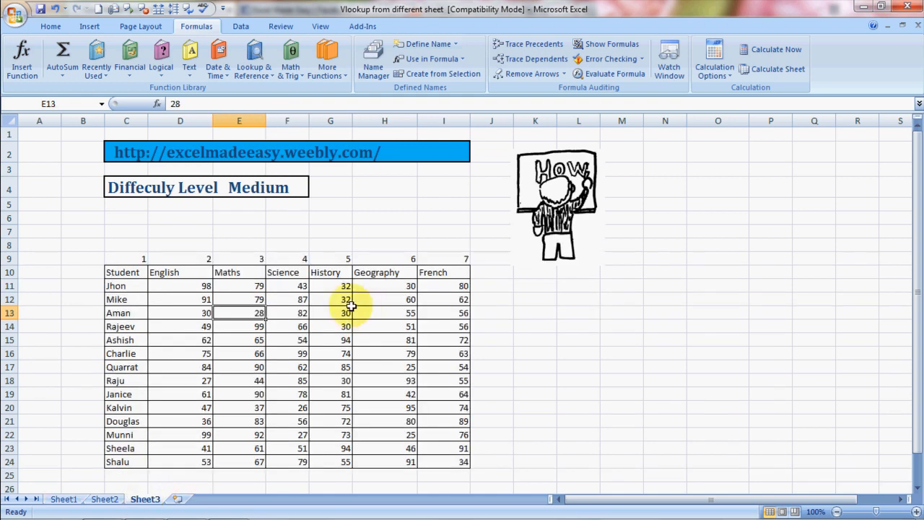
pyautogui.click(64, 500)
# Step: Make the lookup range in the Sheet1 E11 formula absolute, as $C$11:$C$24
pyautogui.click(236, 288)
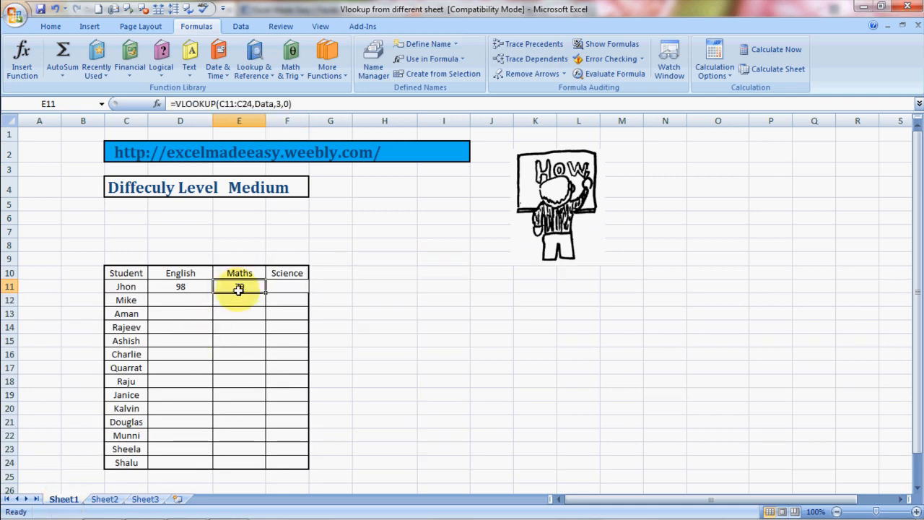
pyautogui.doubleClick(238, 289)
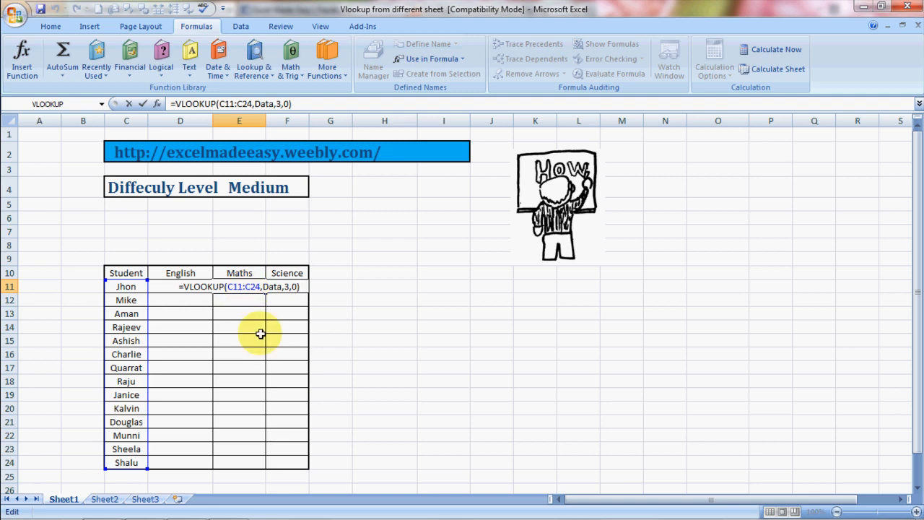
pyautogui.press('Left')
pyautogui.press('Left')
pyautogui.press('Left')
pyautogui.press('Left')
pyautogui.press('Left')
pyautogui.press('Left')
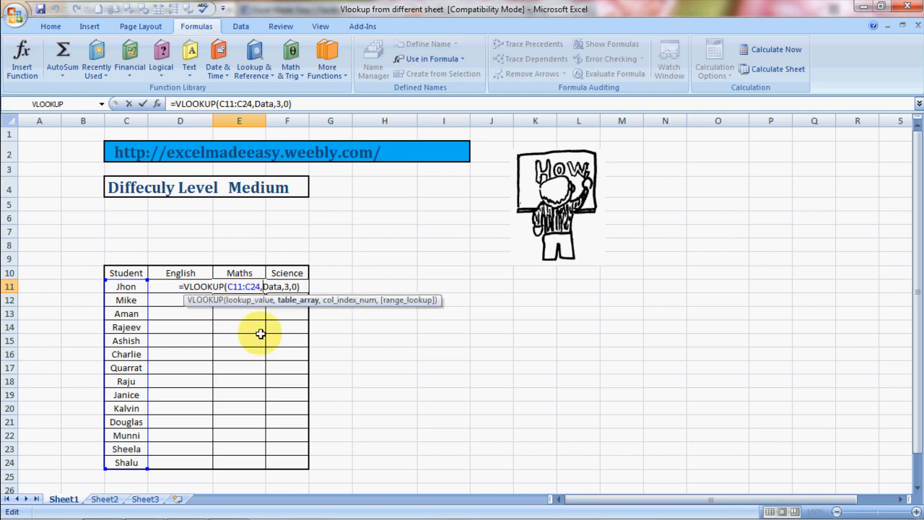
pyautogui.press('Left')
pyautogui.hotkey('shift', 'Left')
pyautogui.hotkey('shift', 'Left')
pyautogui.hotkey('shift', 'Left')
pyautogui.hotkey('shift', 'Left')
pyautogui.hotkey('shift', 'Left')
pyautogui.hotkey('shift', 'Left')
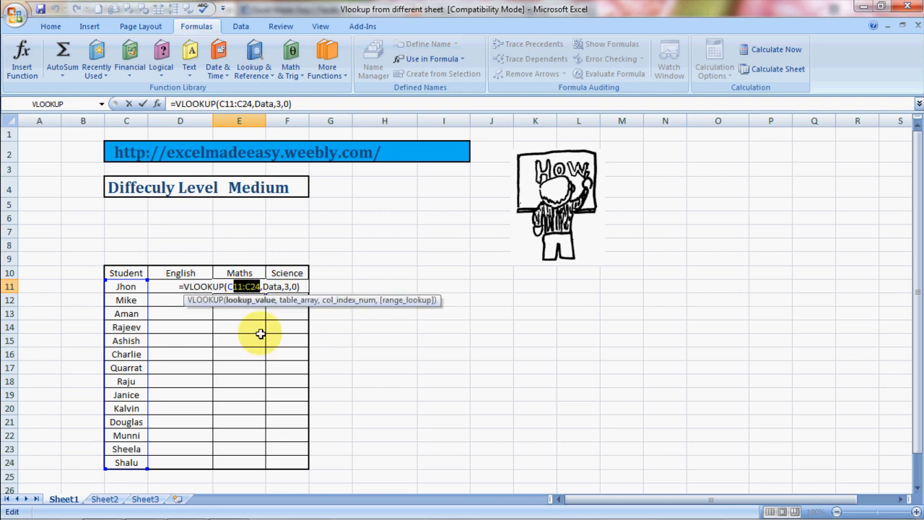
pyautogui.hotkey('shift', 'Left')
pyautogui.press('F4')
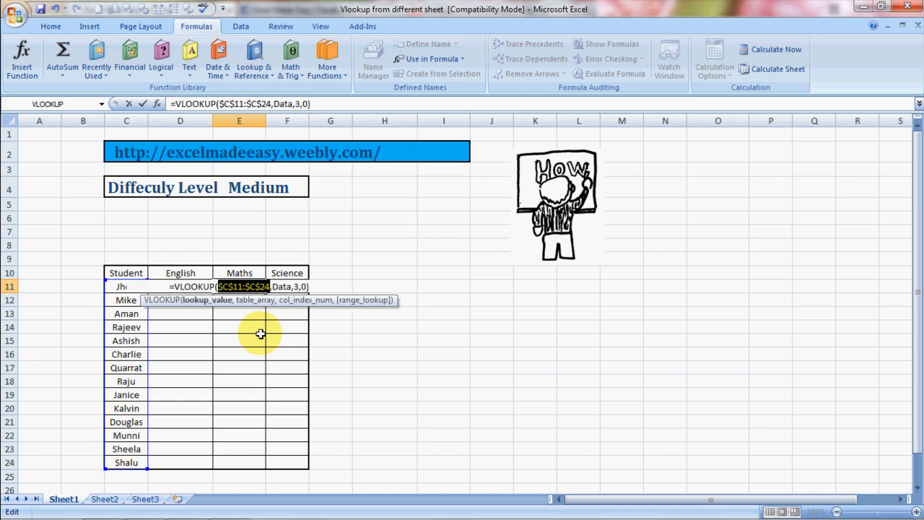
pyautogui.press('Return')
pyautogui.press('Up')
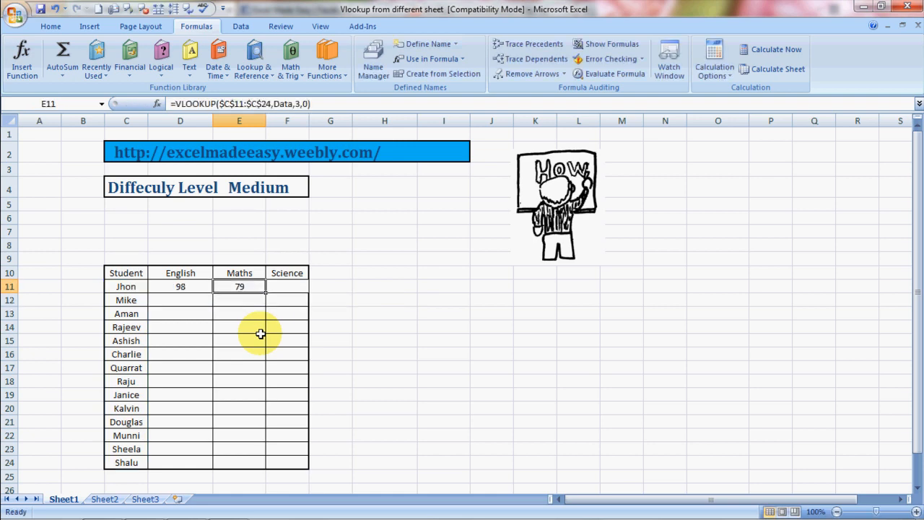
# Step: Copy the Maths formula from E11 into the Science cell F11
pyautogui.hotkey('ctrl', 'c')
pyautogui.press('Right')
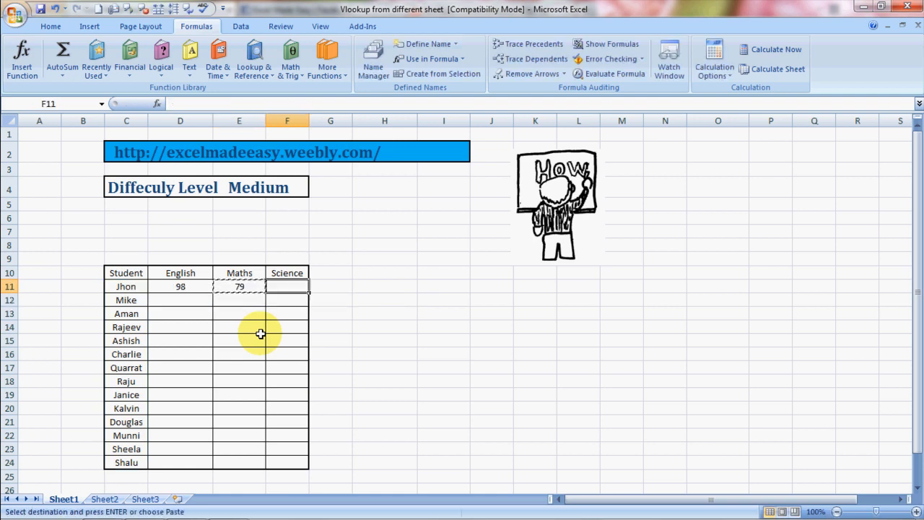
pyautogui.hotkey('ctrl', 'v')
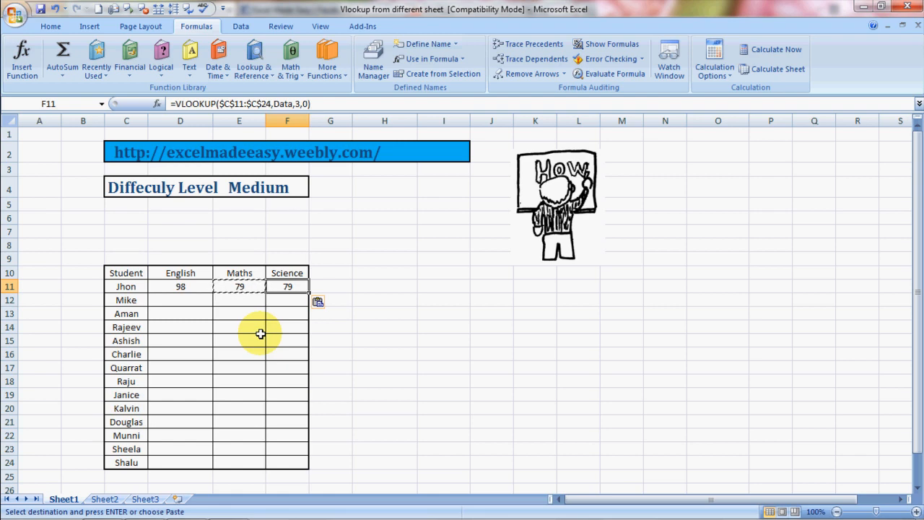
pyautogui.press('Escape')
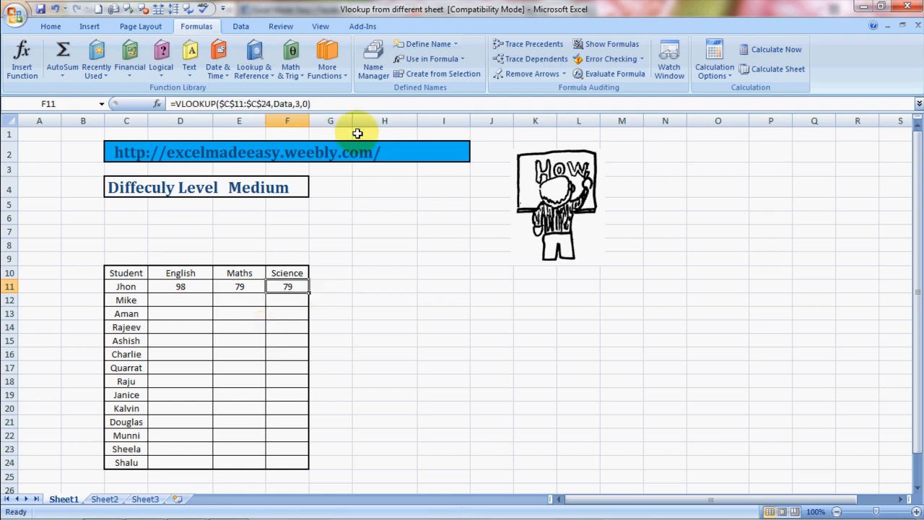
# Step: Change the column index in the F11 formula to 4 so that it returns the Science mark
pyautogui.press('F2')
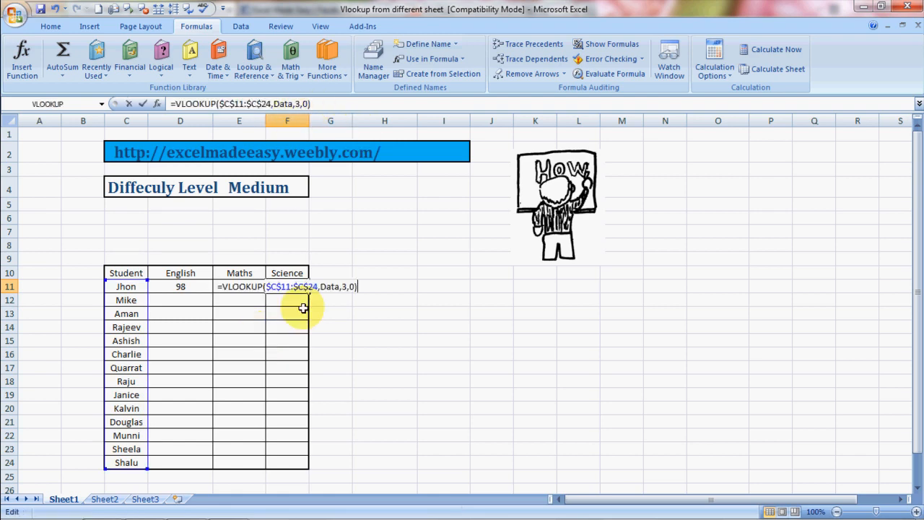
pyautogui.press('Left')
pyautogui.press('Left')
pyautogui.press('Left')
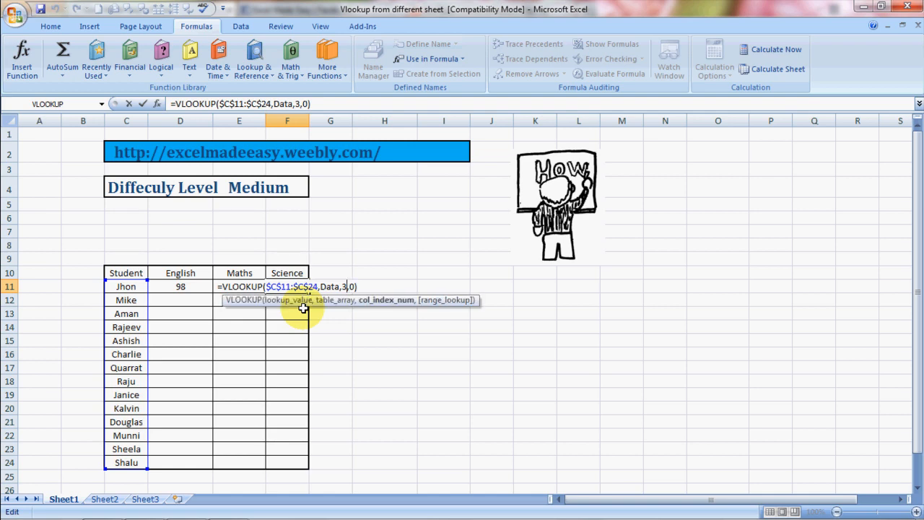
pyautogui.press('BackSpace')
pyautogui.write('4')
pyautogui.press('Return')
pyautogui.press('Up')
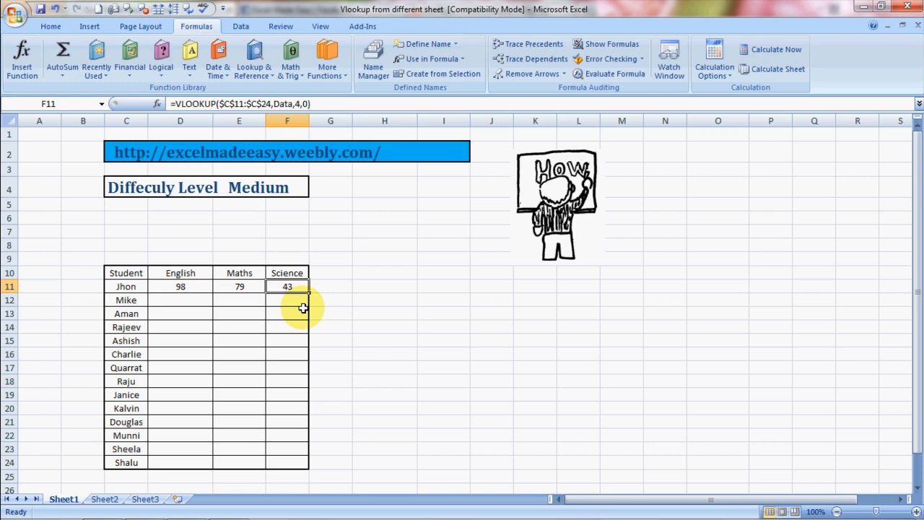
# Step: Copy the English, Maths and Science formulas in D11:F11 down to row 24 for all students
pyautogui.press('Left')
pyautogui.press('Left')
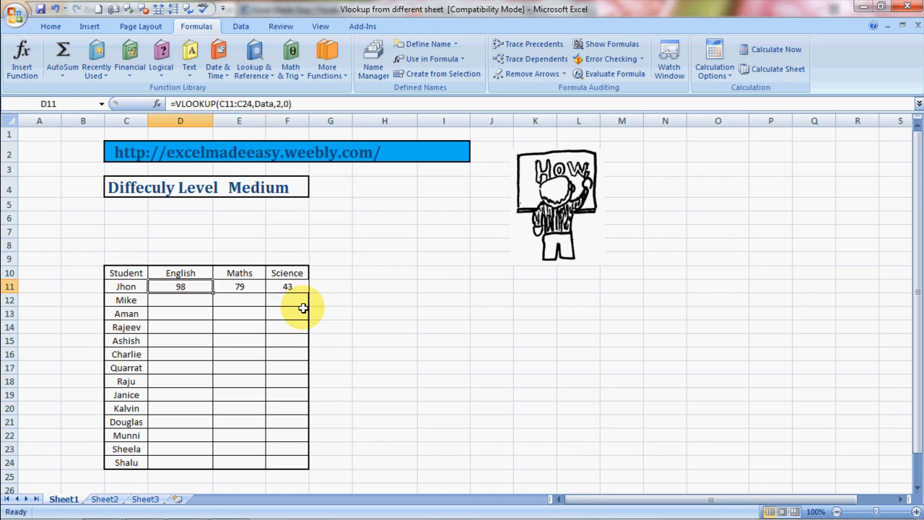
pyautogui.press('Down')
pyautogui.press('Up')
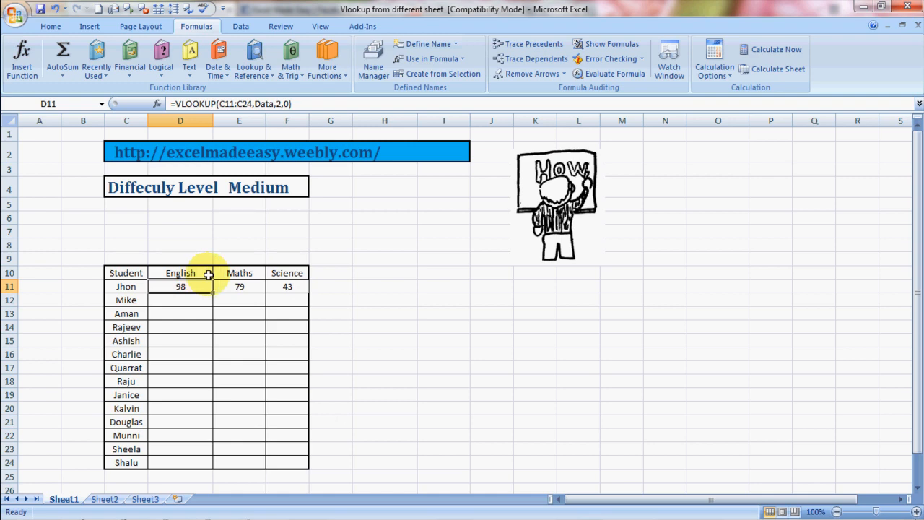
pyautogui.moveTo(209, 274); pyautogui.dragTo(229, 274)
pyautogui.click(283, 271)
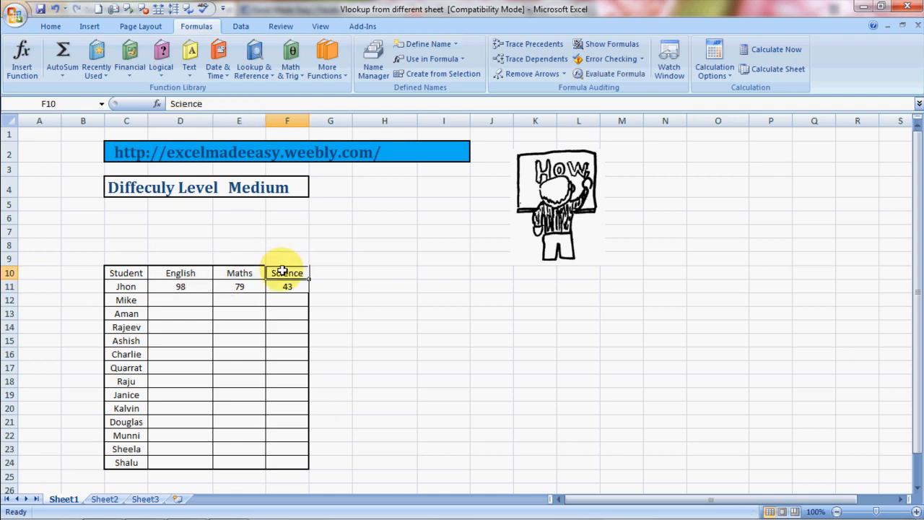
pyautogui.press('Down')
pyautogui.press('Left')
pyautogui.press('Left')
pyautogui.hotkey('shift', 'Right')
pyautogui.hotkey('shift', 'Right')
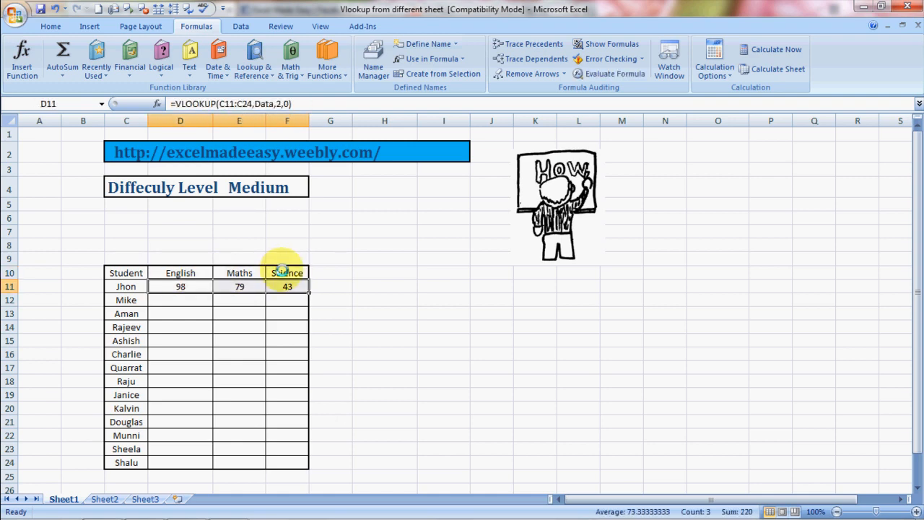
pyautogui.hotkey('ctrl', 'c')
pyautogui.hotkey('shift', 'Down')
pyautogui.hotkey('shift', 'Down')
pyautogui.hotkey('shift', 'Down')
pyautogui.hotkey('shift', 'Down')
pyautogui.hotkey('shift', 'Down')
pyautogui.hotkey('shift', 'Down')
pyautogui.hotkey('shift', 'Down')
pyautogui.hotkey('shift', 'Down')
pyautogui.hotkey('shift', 'Down')
pyautogui.hotkey('shift', 'Down')
pyautogui.hotkey('shift', 'Down')
pyautogui.hotkey('shift', 'Down')
pyautogui.hotkey('shift', 'Down')
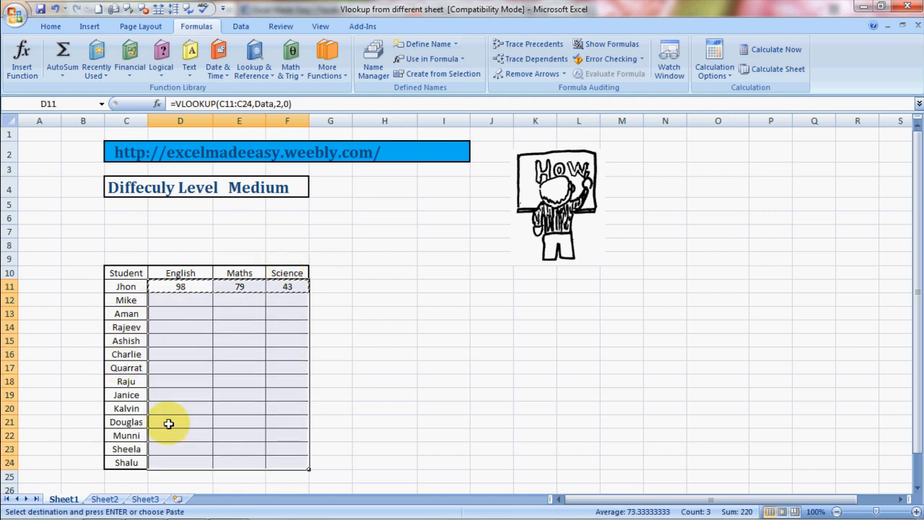
pyautogui.hotkey('ctrl', 'v')
pyautogui.press('Escape')
# Step: Check the copied Maths formulas in E11 through E16
pyautogui.press('Right')
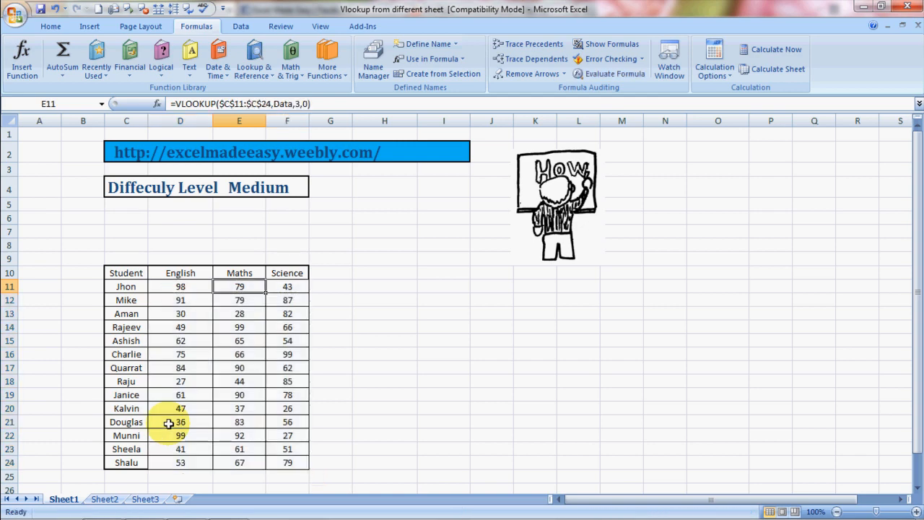
pyautogui.press('Down')
pyautogui.press('Down')
pyautogui.press('Down')
pyautogui.press('Down')
pyautogui.press('Down')
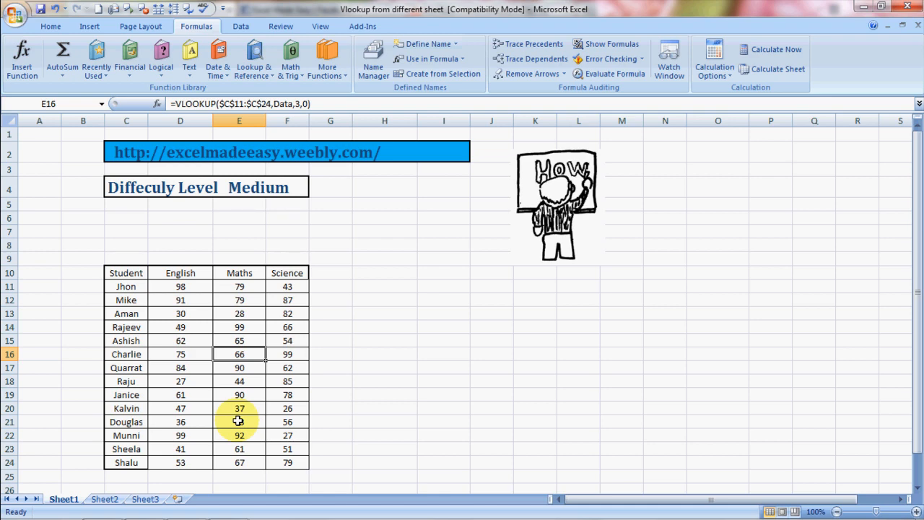
# Step: Open the excelmadeeasy.weebly.com link from the sheet in Firefox and look through the home page
pyautogui.click(133, 159)
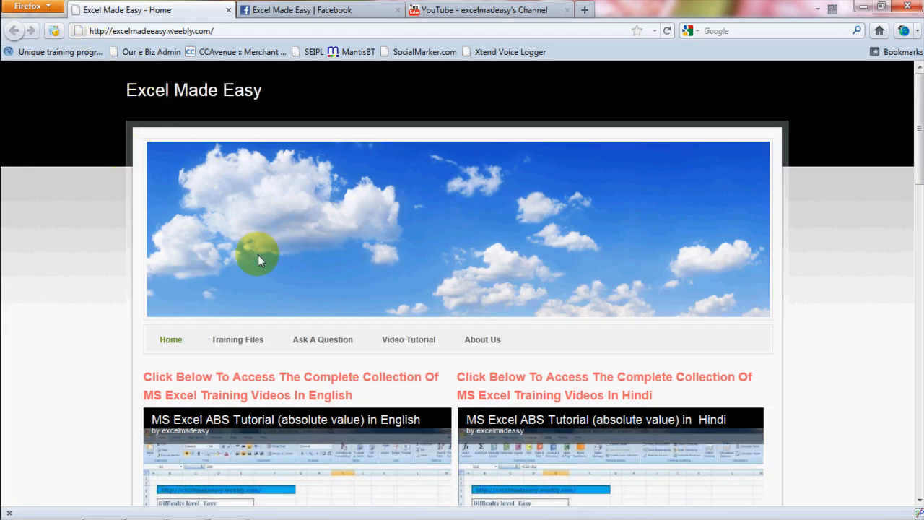
pyautogui.scroll(-1, 257, 255)
pyautogui.scroll(-3, 258, 254)
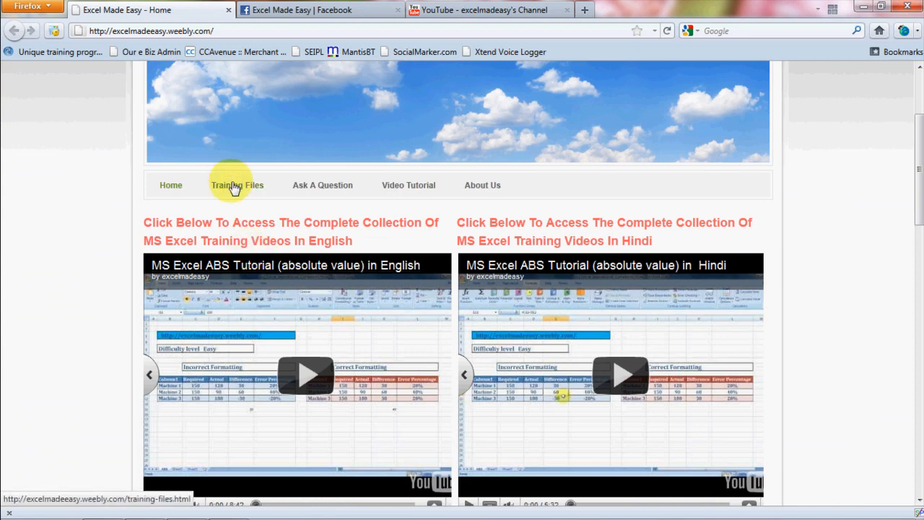
pyautogui.scroll(-3, 234, 188)
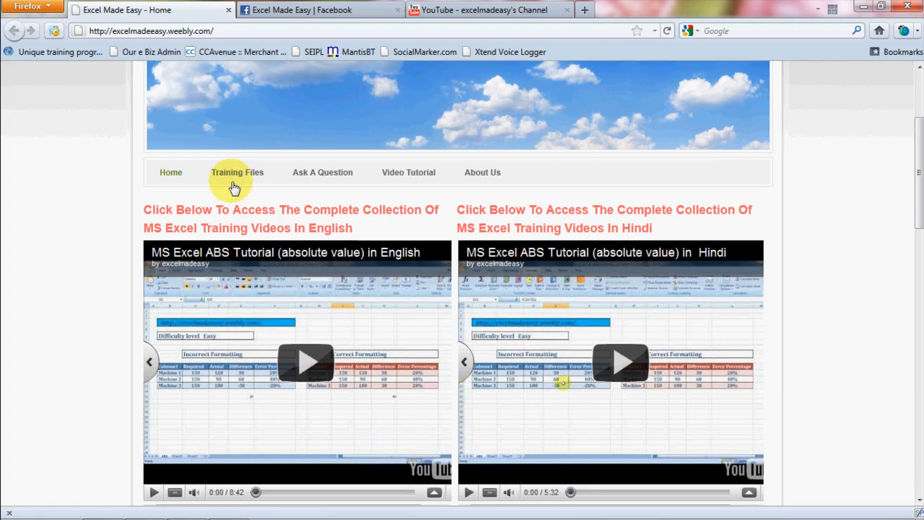
pyautogui.scroll(-4, 233, 188)
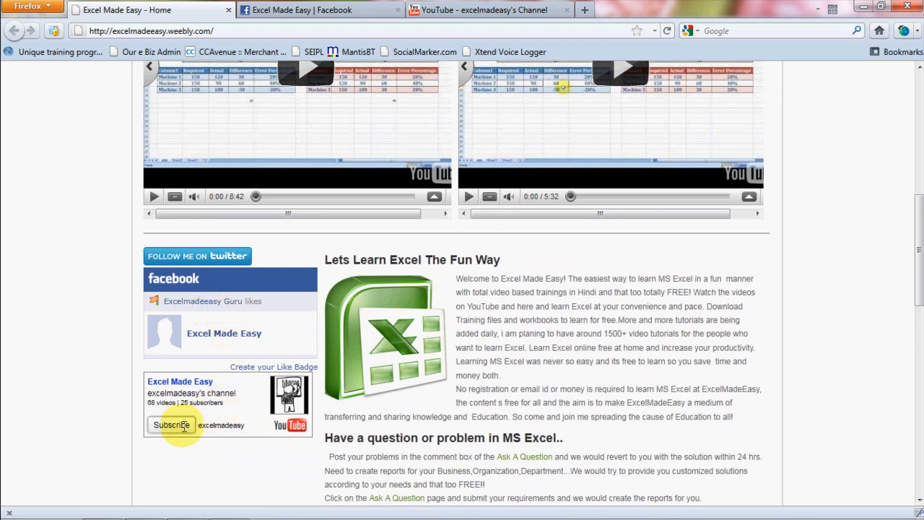
# Step: View the Excel Made Easy Facebook page and YouTube channel, finishing back at the website's home page
pyautogui.click(320, 12)
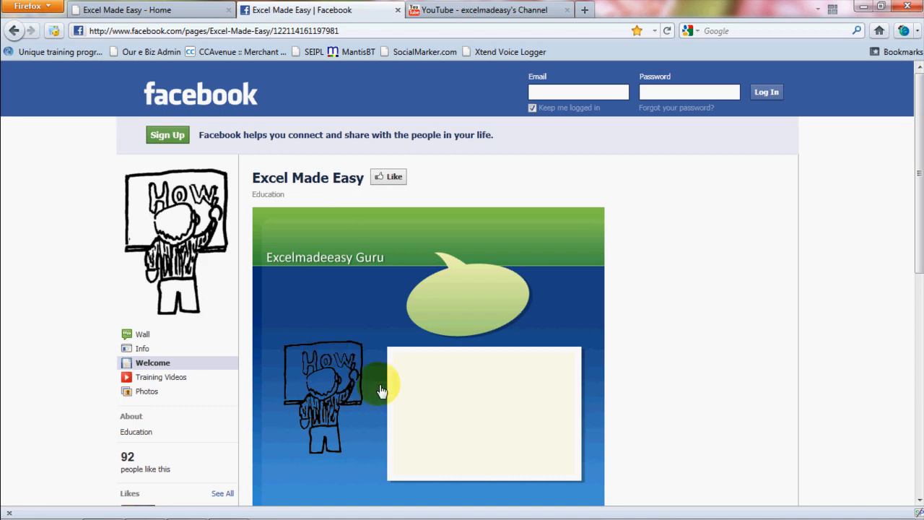
pyautogui.click(505, 8)
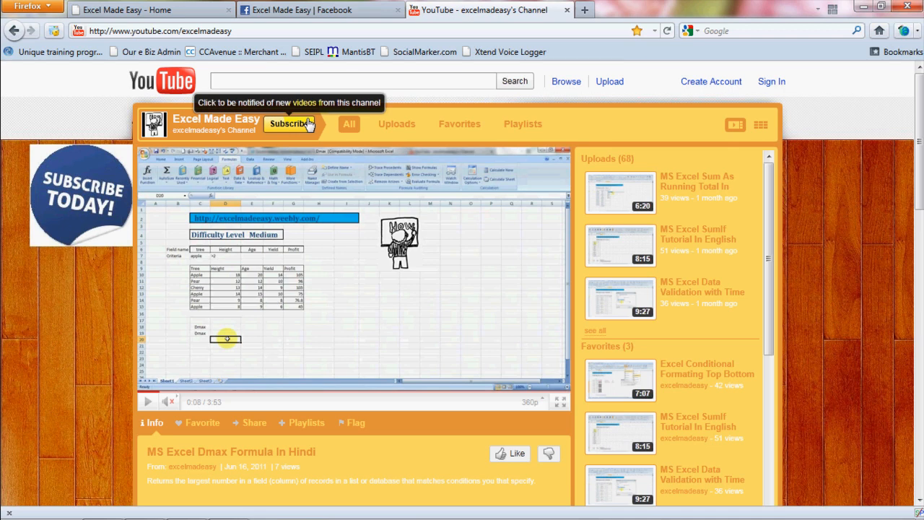
pyautogui.click(164, 11)
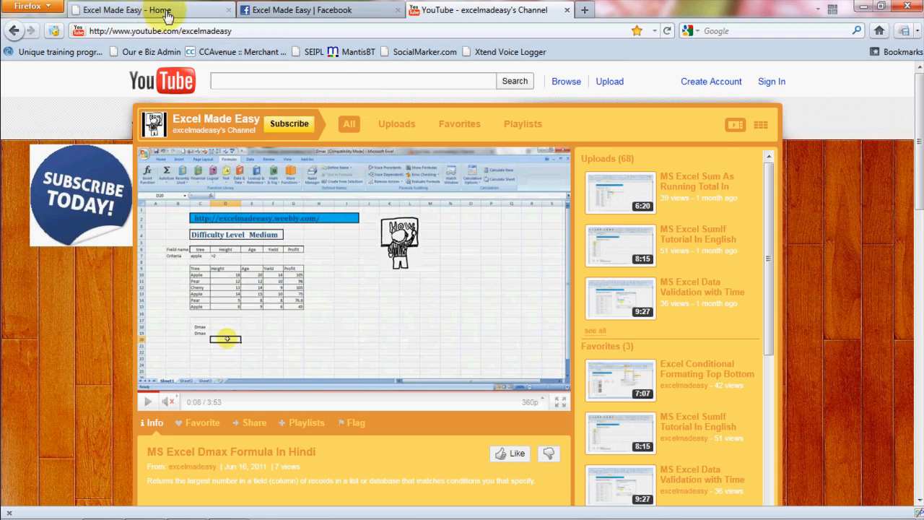
pyautogui.hotkey('alt', 'Tab')
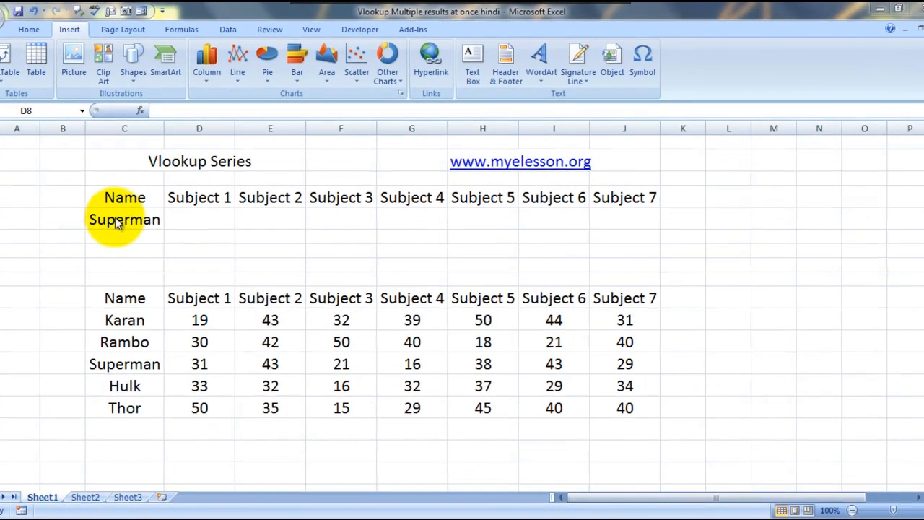
# Step: Examine the lookup name in C5 and the empty subject cells beside it in the multiple-results workbook
pyautogui.press('Up')
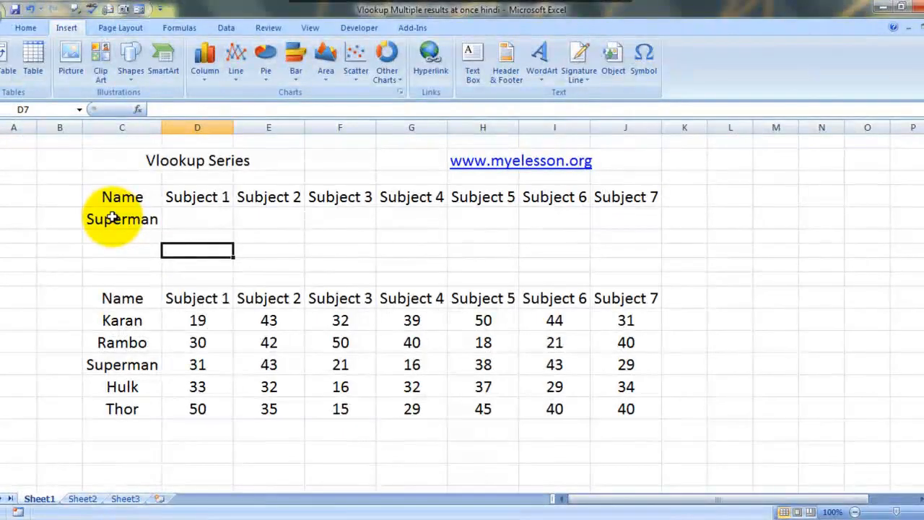
pyautogui.click(113, 218)
pyautogui.press('Right')
pyautogui.press('Left')
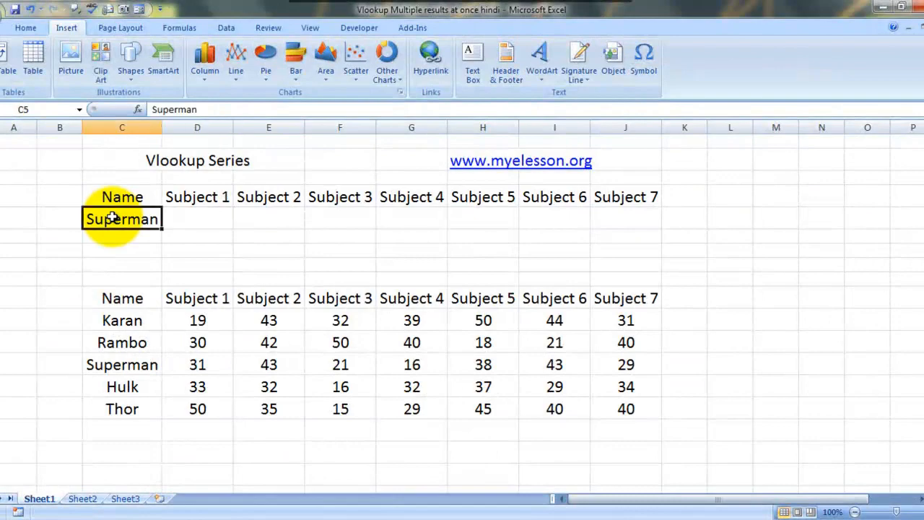
pyautogui.press('Right')
pyautogui.press('Right')
pyautogui.press('Right')
pyautogui.press('Left')
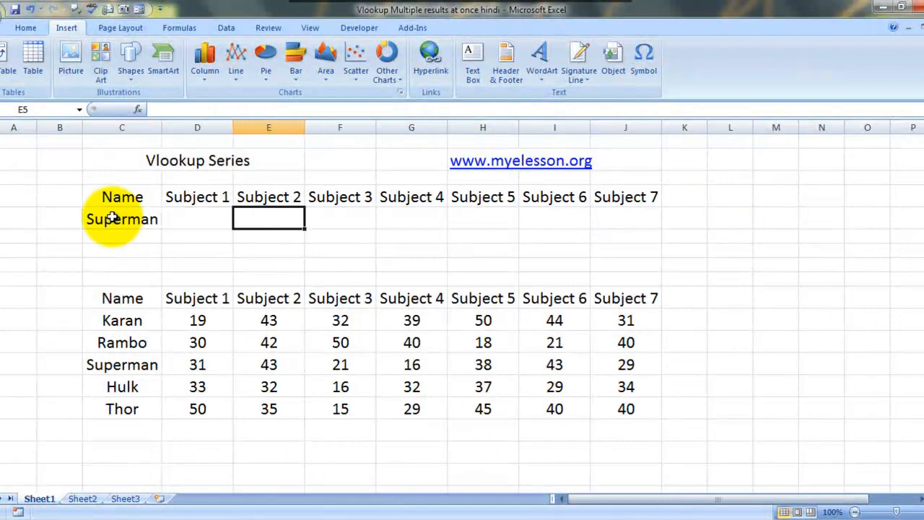
# Step: Start a VLOOKUP formula across the selected cells D5:J5 with the absolute lookup value $C$5
pyautogui.press('Left')
pyautogui.hotkey('shift', 'Right')
pyautogui.hotkey('shift', 'Right')
pyautogui.hotkey('shift', 'Right')
pyautogui.hotkey('shift', 'Right')
pyautogui.hotkey('shift', 'Right')
pyautogui.hotkey('shift', 'Right')
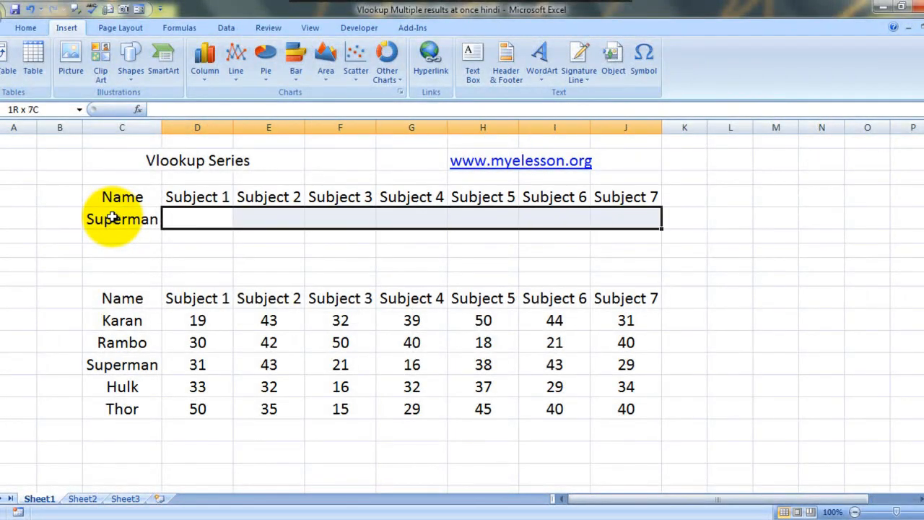
pyautogui.hotkey('shift', 'Left')
pyautogui.hotkey('shift', 'Left')
pyautogui.hotkey('shift', 'Left')
pyautogui.hotkey('shift', 'Left')
pyautogui.hotkey('shift', 'Left')
pyautogui.hotkey('shift', 'Left')
pyautogui.hotkey('shift', 'Right')
pyautogui.hotkey('shift', 'Right')
pyautogui.hotkey('shift', 'Right')
pyautogui.hotkey('shift', 'Right')
pyautogui.hotkey('shift', 'Right')
pyautogui.hotkey('shift', 'Right')
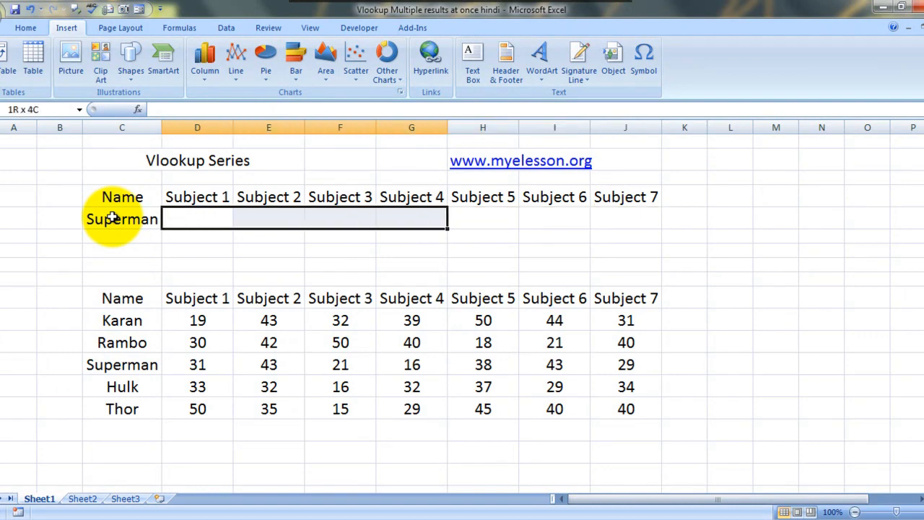
pyautogui.write('=vlo')
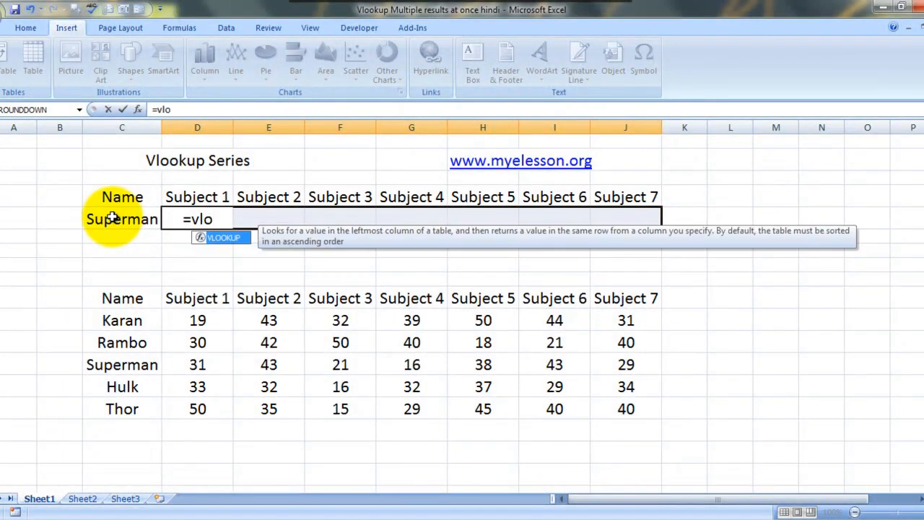
pyautogui.press('Tab')
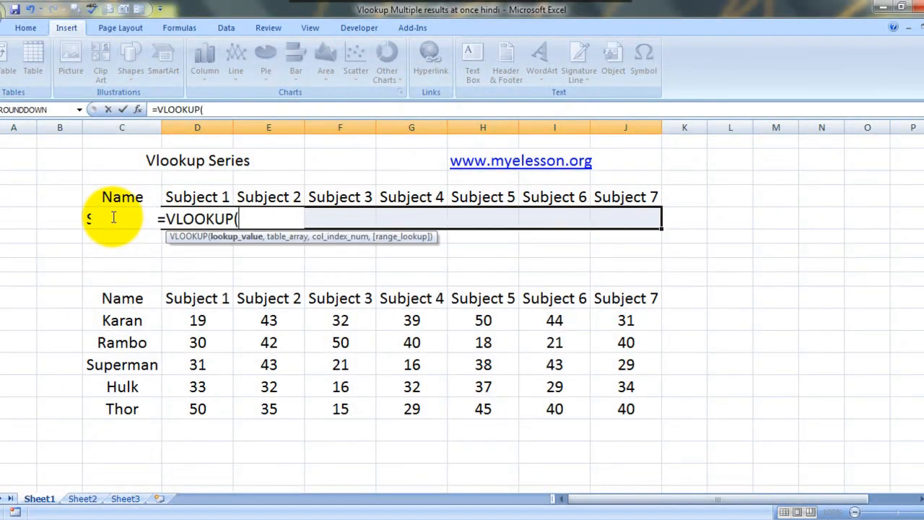
pyautogui.click(113, 217)
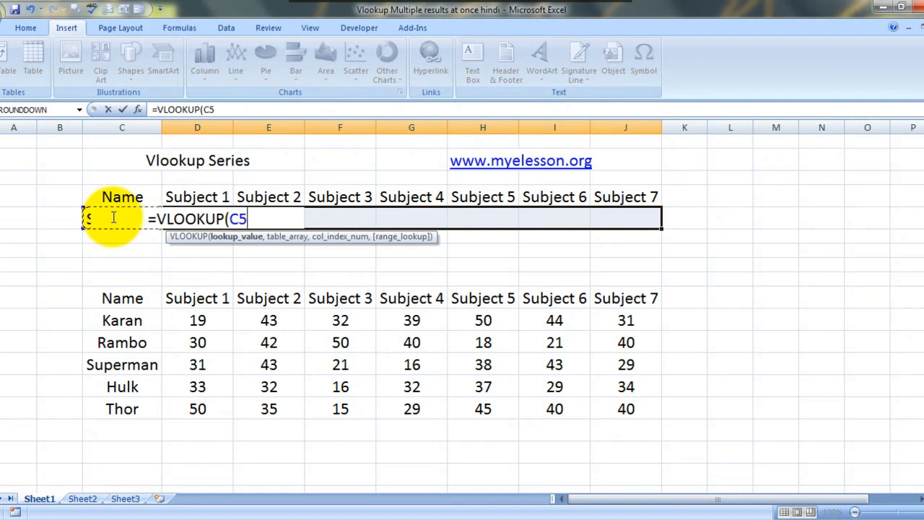
pyautogui.press('F4')
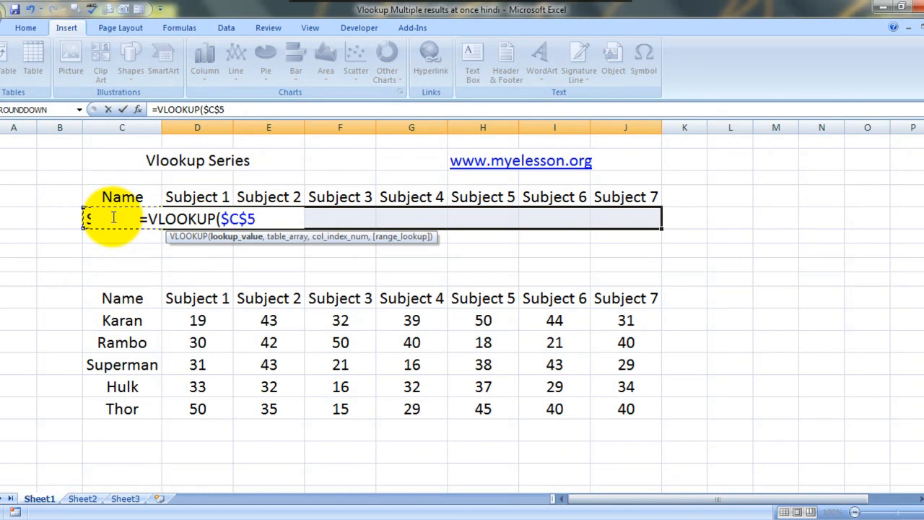
pyautogui.write(',')
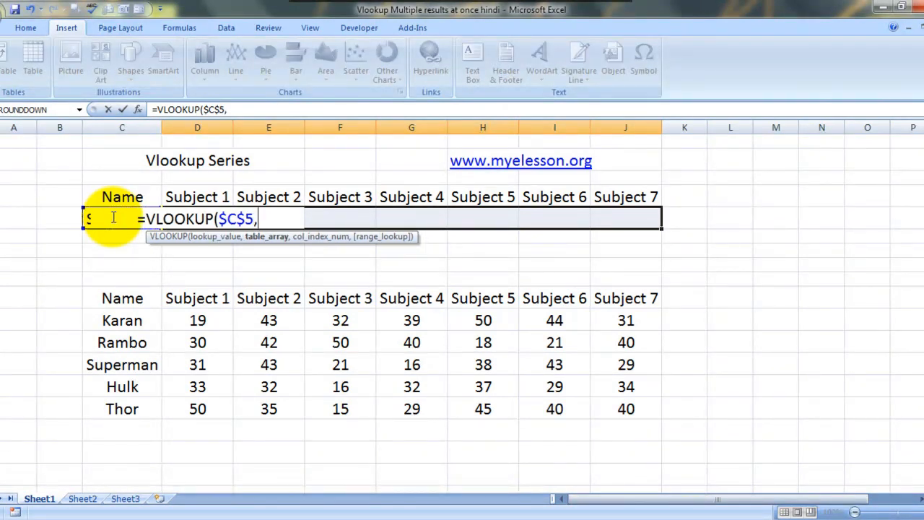
# Step: Supply the lower marks table as the formula's absolute table array, $C$10:$J$15
pyautogui.moveTo(117, 303); pyautogui.dragTo(657, 413)
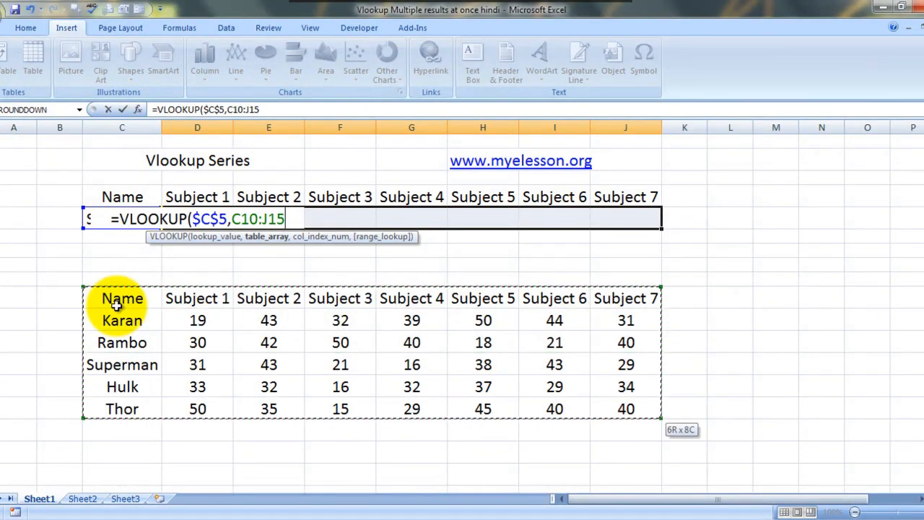
pyautogui.press('F4')
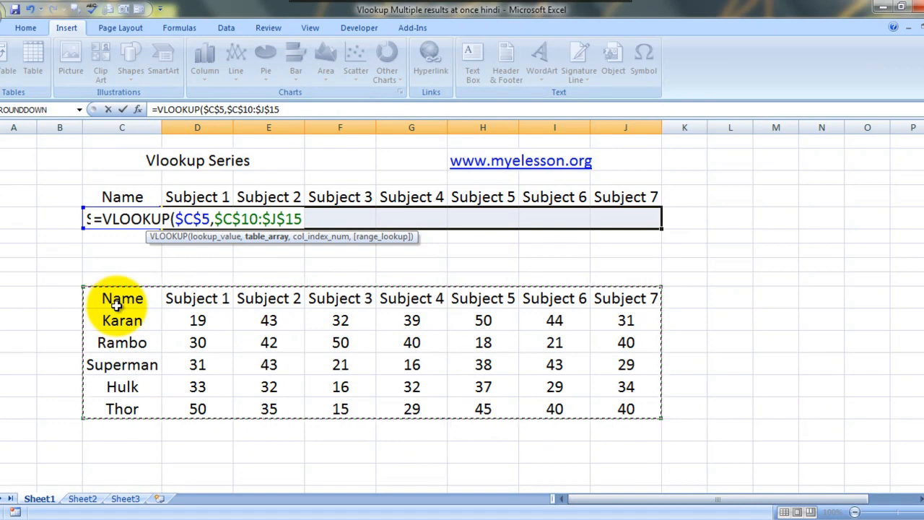
pyautogui.write(',')
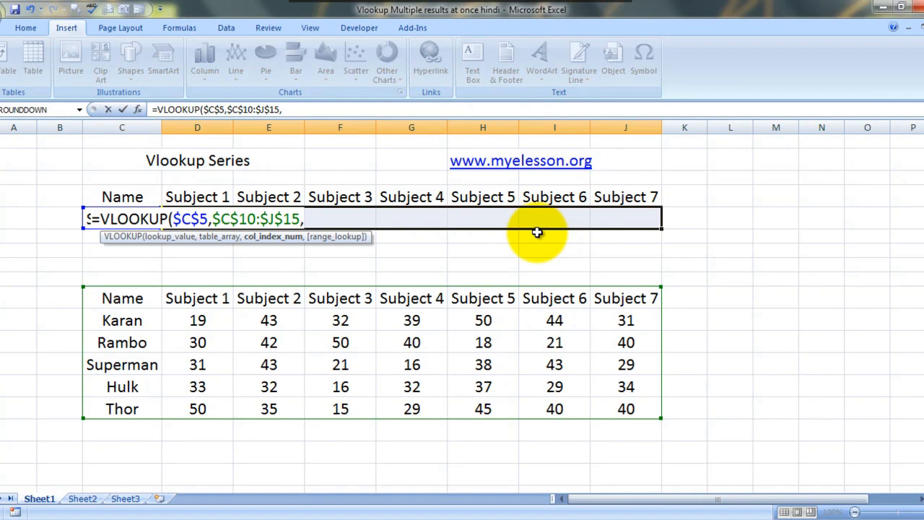
# Step: Use COLUMNS($C4:D4) as the column index with match type 0, and enter the formula into all selected cells D5:J5
pyautogui.write('cou')
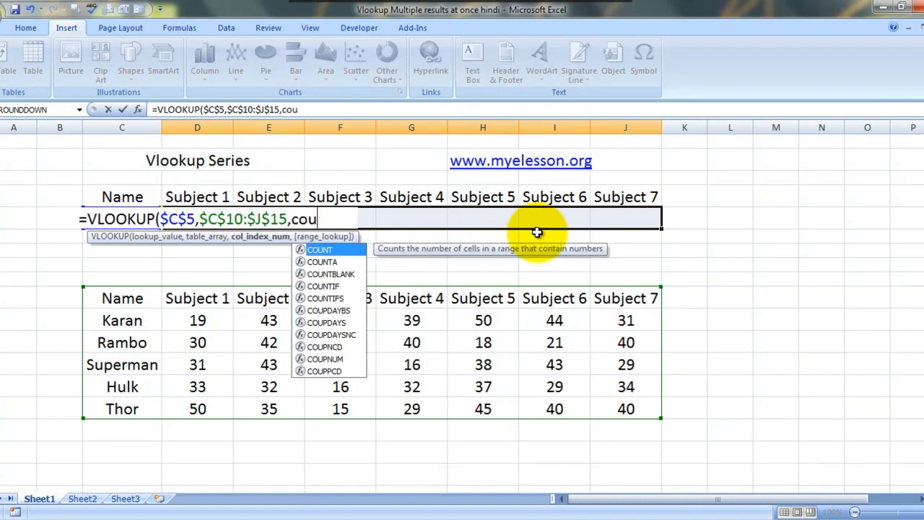
pyautogui.press('BackSpace')
pyautogui.write('lu')
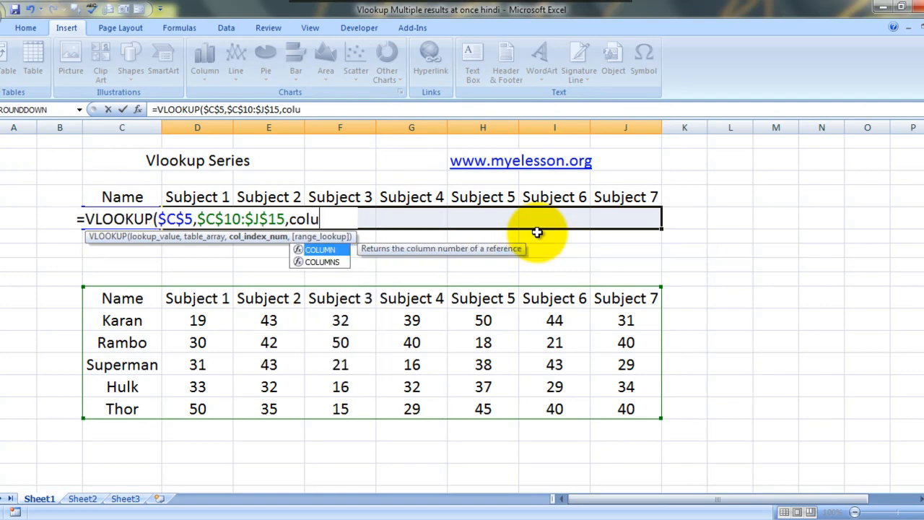
pyautogui.press('Down')
pyautogui.press('Tab')
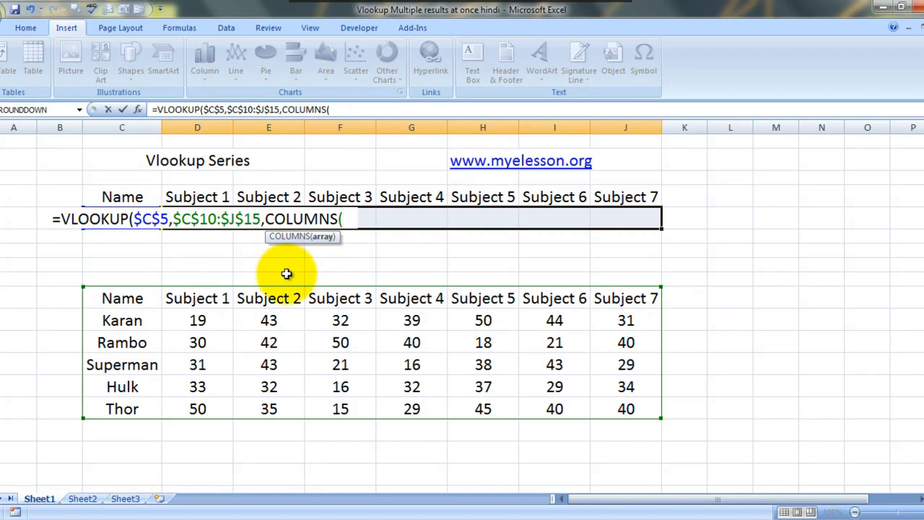
pyautogui.write('$')
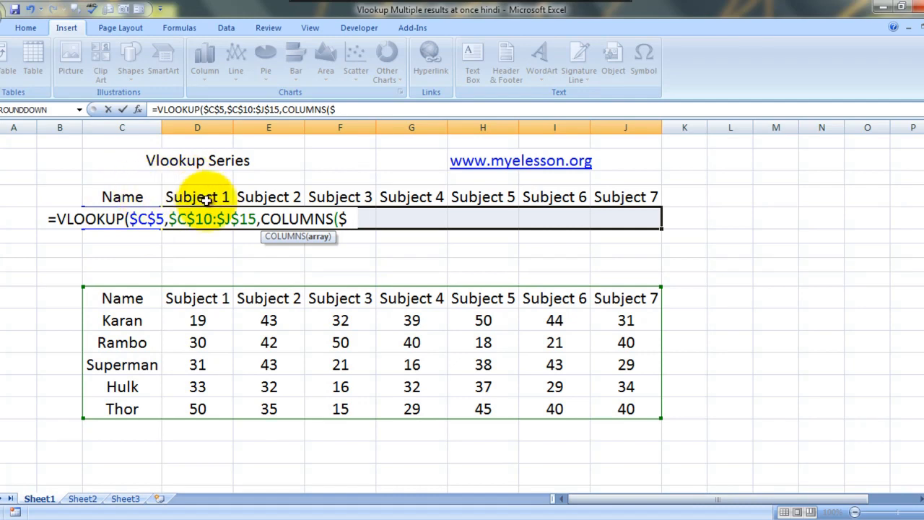
pyautogui.write('c4')
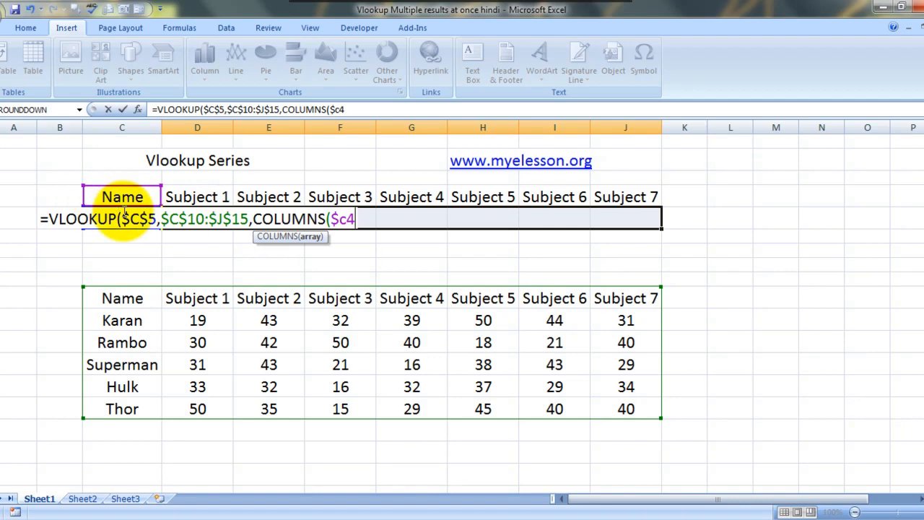
pyautogui.write(':')
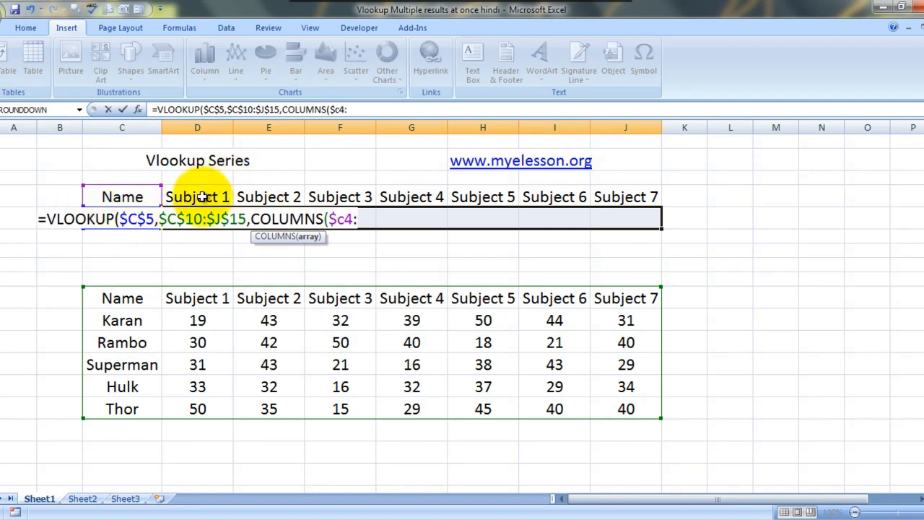
pyautogui.write('d4')
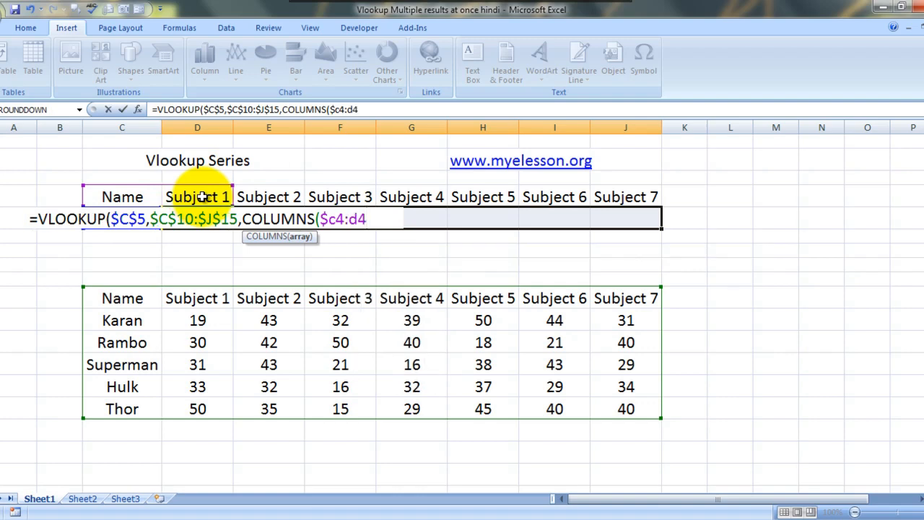
pyautogui.write('),')
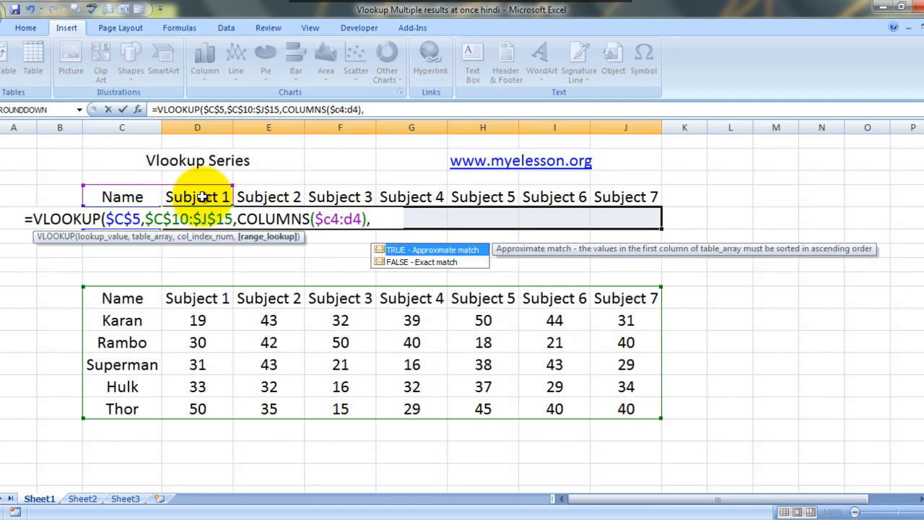
pyautogui.write('0)')
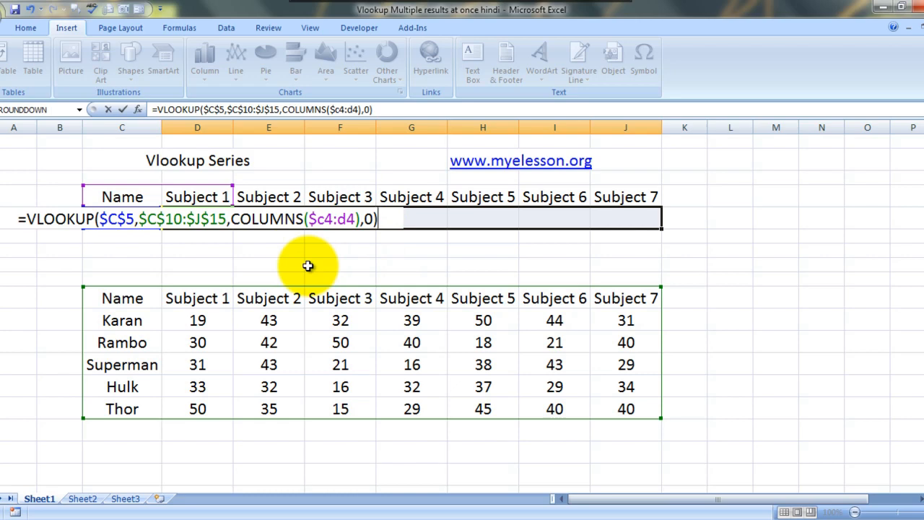
pyautogui.hotkey('ctrl', 'Return')
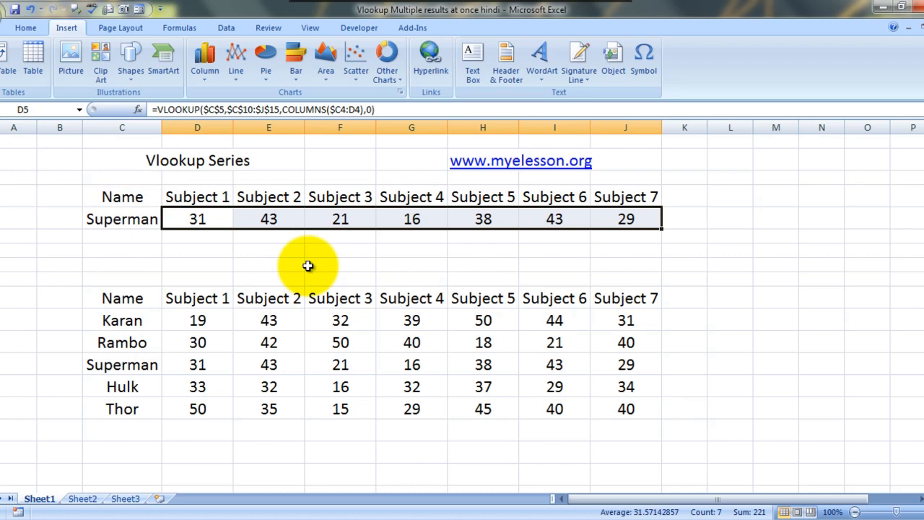
# Step: Check how the COLUMNS range in the VLOOKUP formula changes across D5 through J5
pyautogui.press('Right')
pyautogui.press('Left')
pyautogui.press('Right')
pyautogui.press('Right')
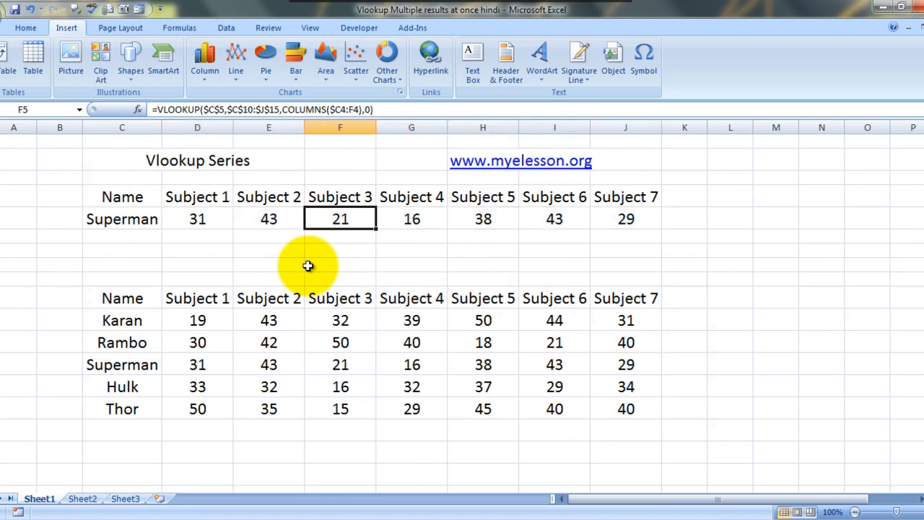
pyautogui.press('Right')
pyautogui.press('Right')
pyautogui.press('Right')
pyautogui.press('Right')
pyautogui.press('Left')
pyautogui.press('Left')
pyautogui.press('Left')
pyautogui.press('Left')
pyautogui.press('Left')
pyautogui.press('Left')
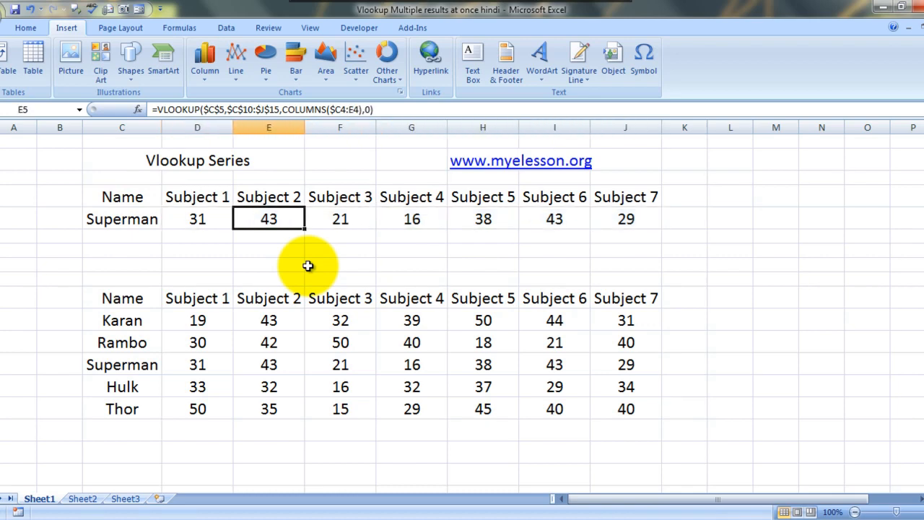
# Step: Test the lookup by changing the name in C5 to hulk and finally to thor
pyautogui.press('Left')
pyautogui.write('hulk')
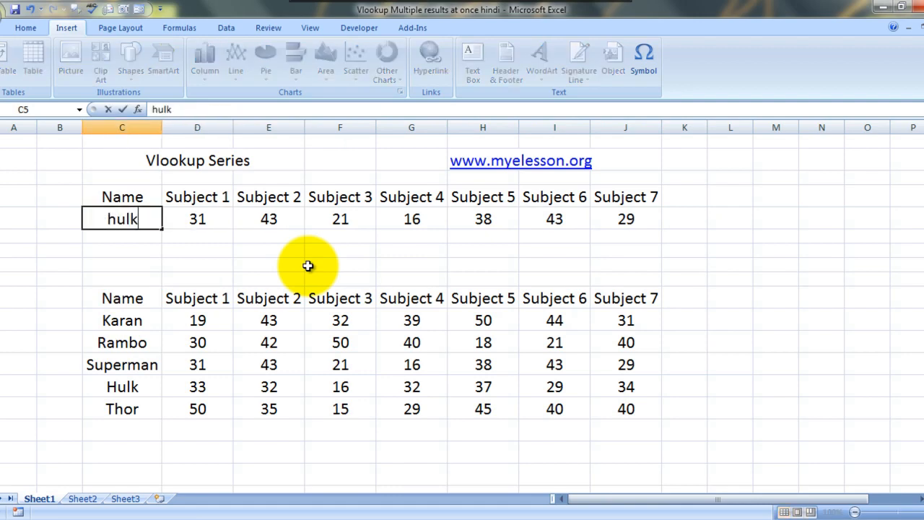
pyautogui.press('Return')
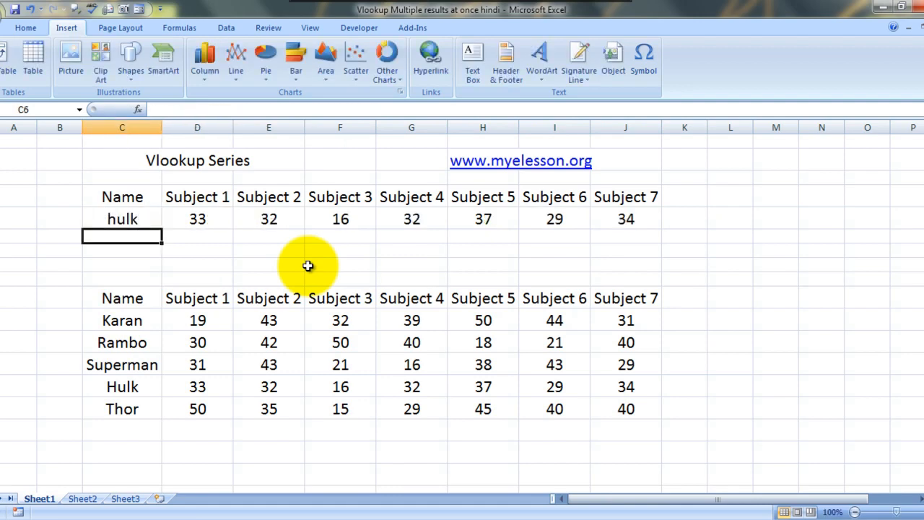
pyautogui.press('Up')
pyautogui.write('thor')
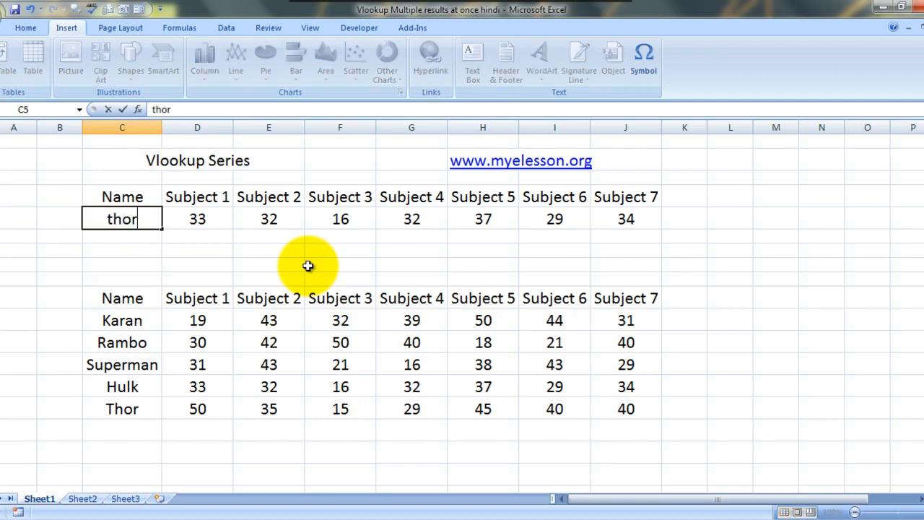
pyautogui.press('Return')
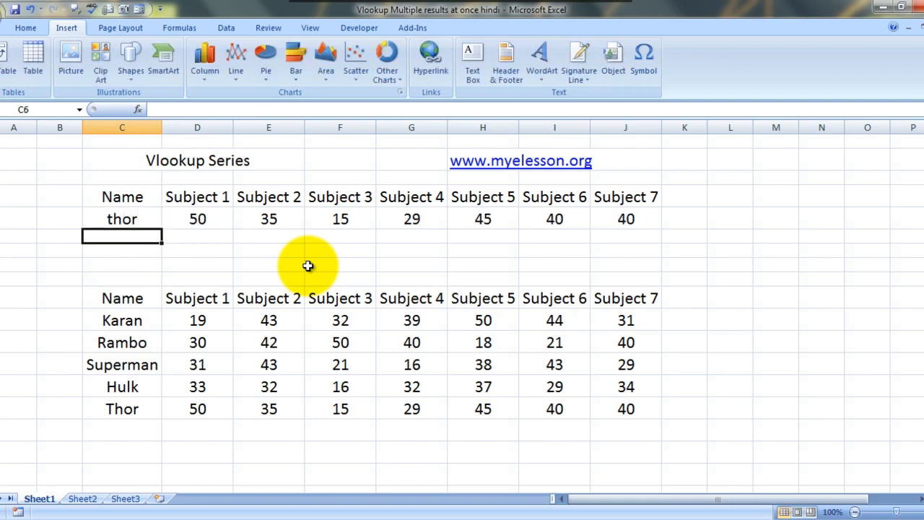
# Step: Clear the VLOOKUP formulas from the subject cells D5:J5
pyautogui.press('Up')
pyautogui.press('Right')
pyautogui.press('Right')
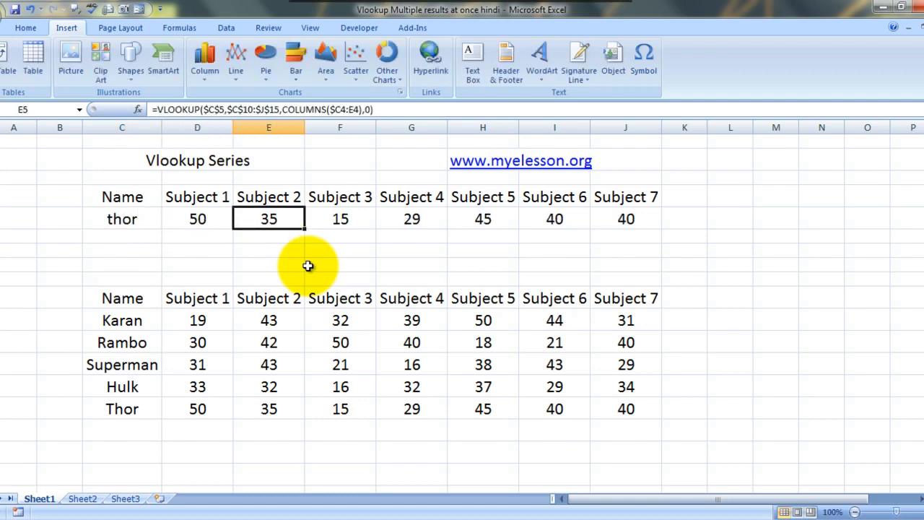
pyautogui.press('Left')
pyautogui.hotkey('shift', 'Right')
pyautogui.hotkey('shift', 'Right')
pyautogui.hotkey('shift', 'Right')
pyautogui.hotkey('shift', 'Right')
pyautogui.hotkey('shift', 'Right')
pyautogui.hotkey('shift', 'Right')
pyautogui.press('Delete')
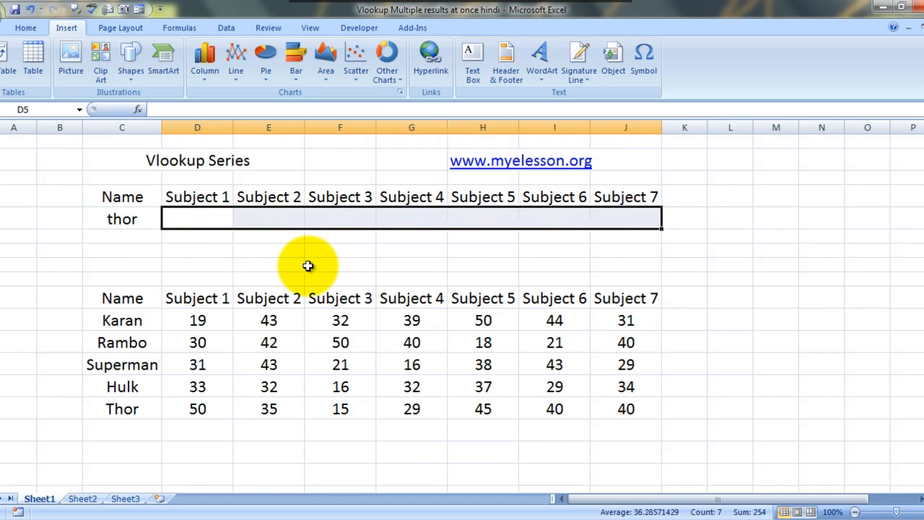
# Step: Start a VLOOKUP formula in the single cell D5 with the absolute lookup value $C$5
pyautogui.press('Right')
pyautogui.press('Left')
pyautogui.write('=v')
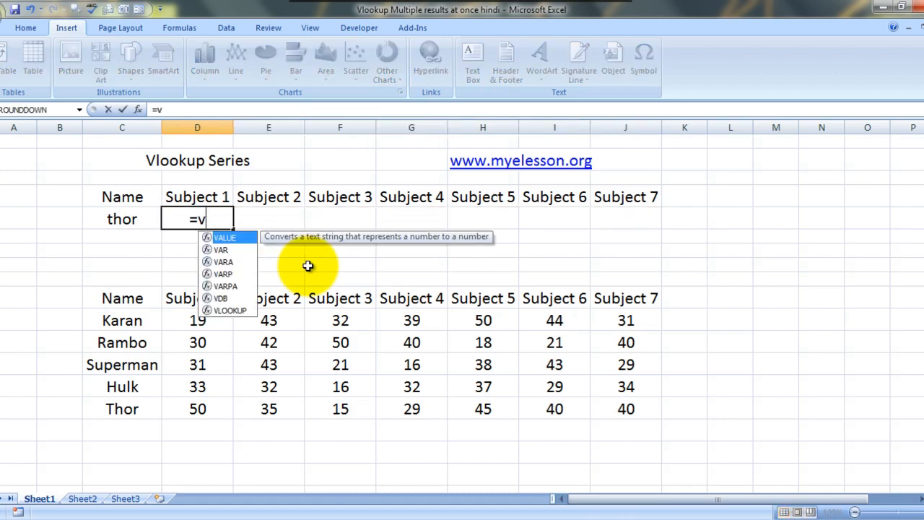
pyautogui.press('Down')
pyautogui.press('Down')
pyautogui.press('Down')
pyautogui.press('Down')
pyautogui.press('Down')
pyautogui.press('Down')
pyautogui.press('Tab')
pyautogui.press('Left')
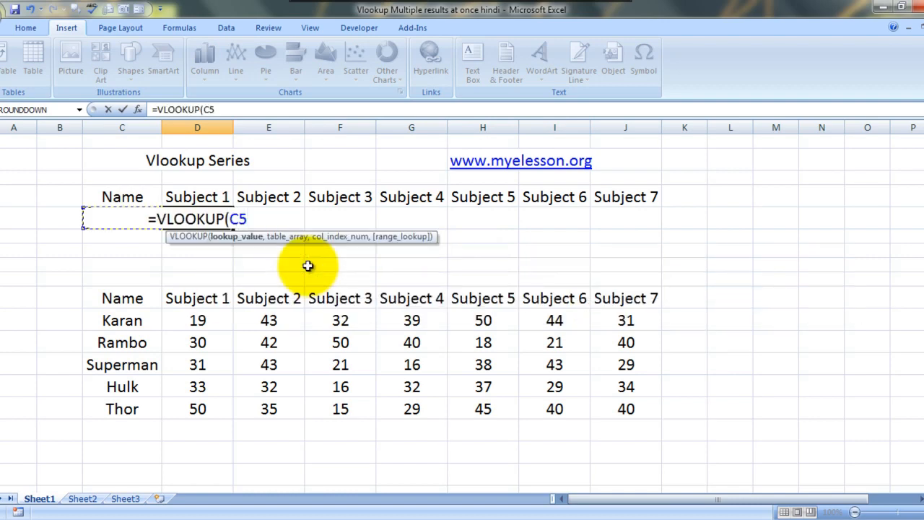
pyautogui.press('F4')
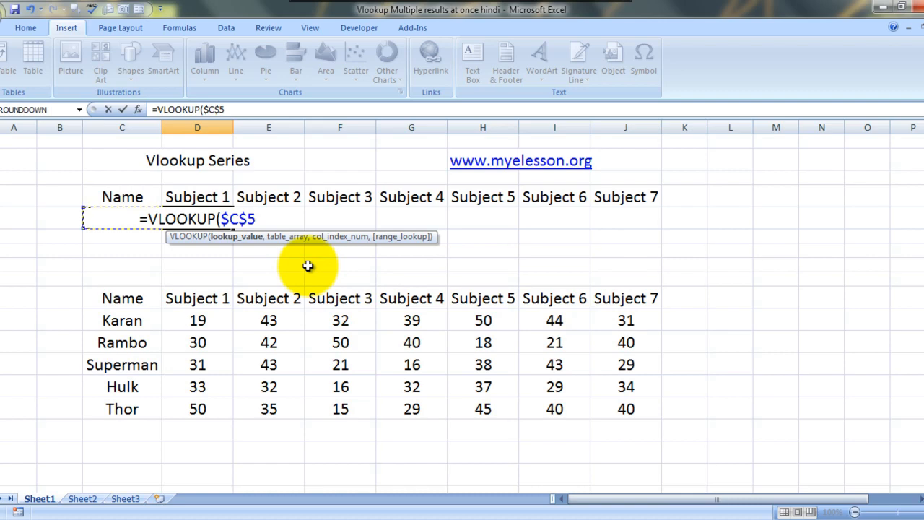
pyautogui.write(',')
# Step: Set the table array of the D5 formula to the absolute range $C$10:$J$15, covering the whole marks table
pyautogui.click(123, 298)
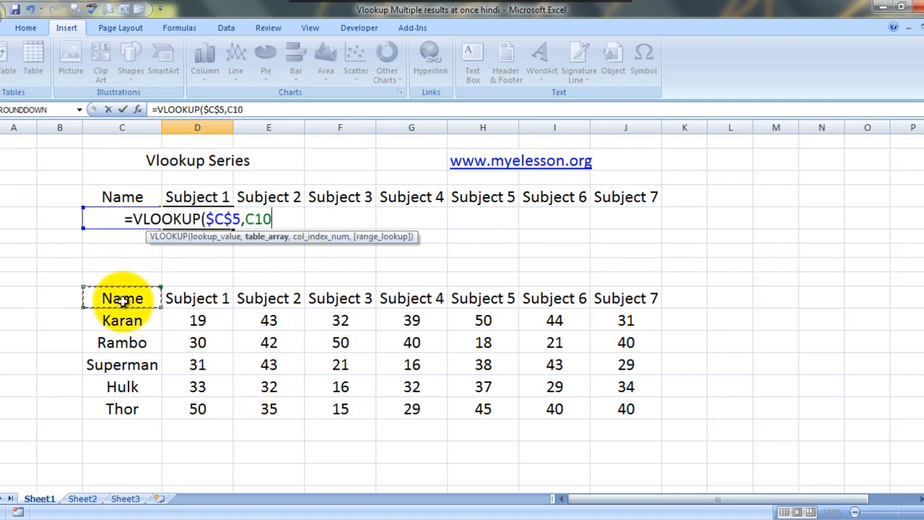
pyautogui.hotkey('shift', 'Down')
pyautogui.hotkey('shift', 'Down')
pyautogui.hotkey('shift', 'Down')
pyautogui.hotkey('shift', 'Down')
pyautogui.hotkey('shift', 'Down')
pyautogui.hotkey('shift', 'Right')
pyautogui.hotkey('shift', 'Right')
pyautogui.hotkey('shift', 'Right')
pyautogui.hotkey('shift', 'Right')
pyautogui.hotkey('shift', 'Right')
pyautogui.hotkey('shift', 'Right')
pyautogui.hotkey('shift', 'Right')
pyautogui.hotkey('shift', 'Right')
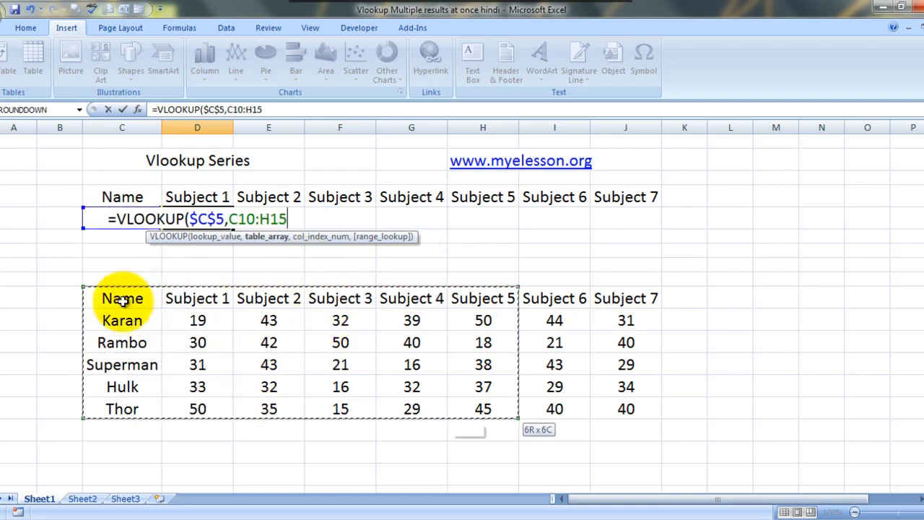
pyautogui.hotkey('shift', 'Left')
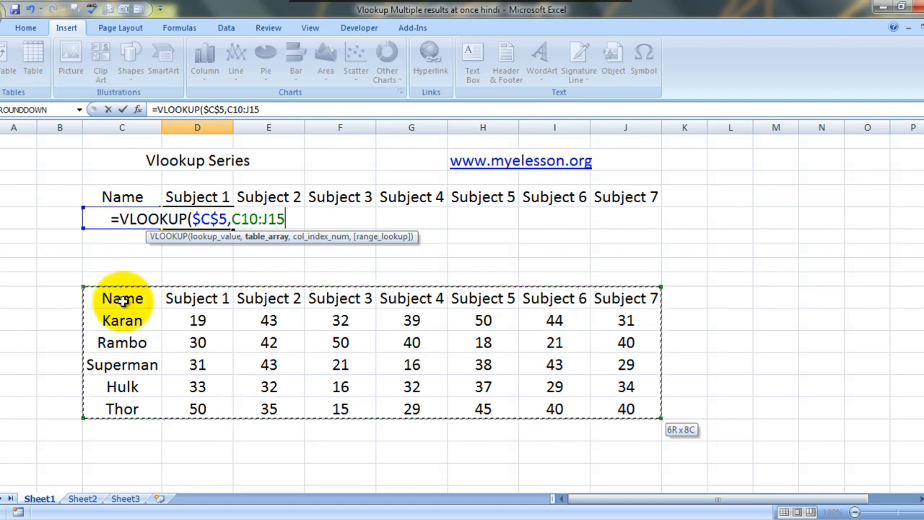
pyautogui.press('F4')
pyautogui.write(',')
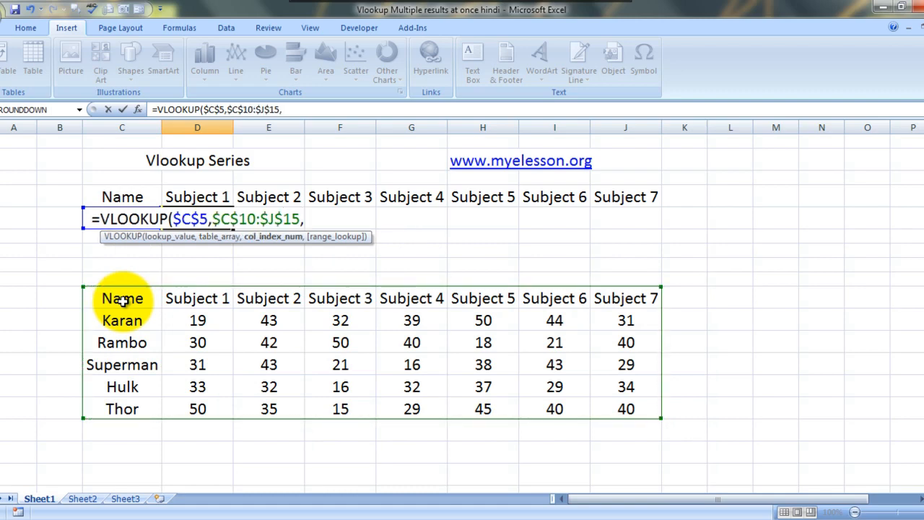
# Step: Use COLUMNS($C$4:$D$4) as the column index in the D5 formula and try to enter the formula
pyautogui.write('cl')
pyautogui.press('BackSpace')
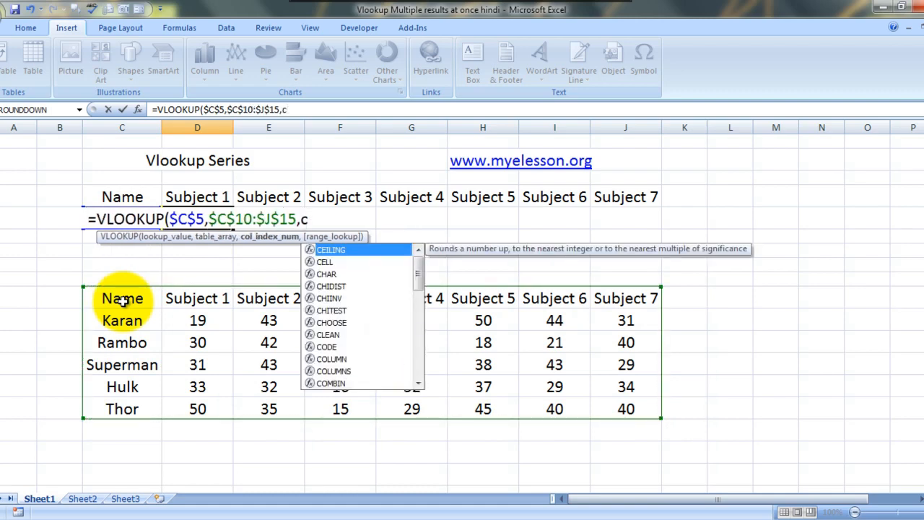
pyautogui.write('ol')
pyautogui.press('Down')
pyautogui.press('Tab')
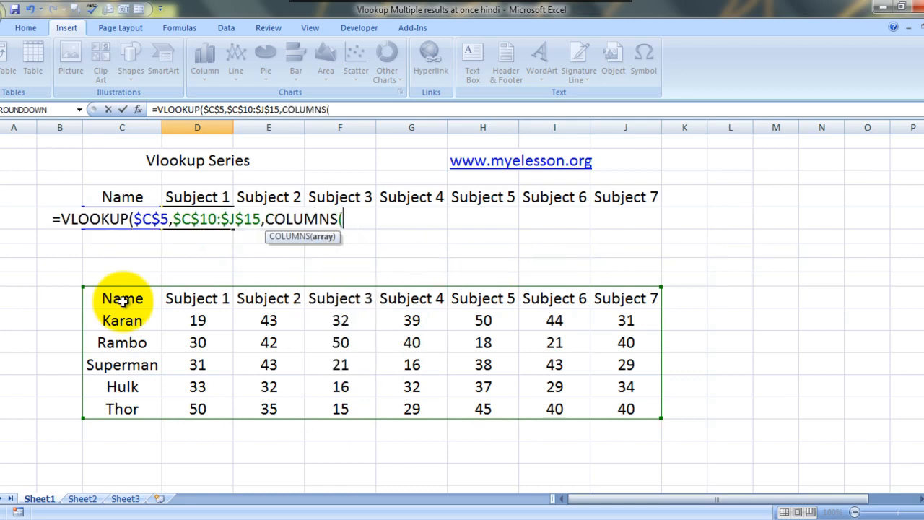
pyautogui.click(106, 197)
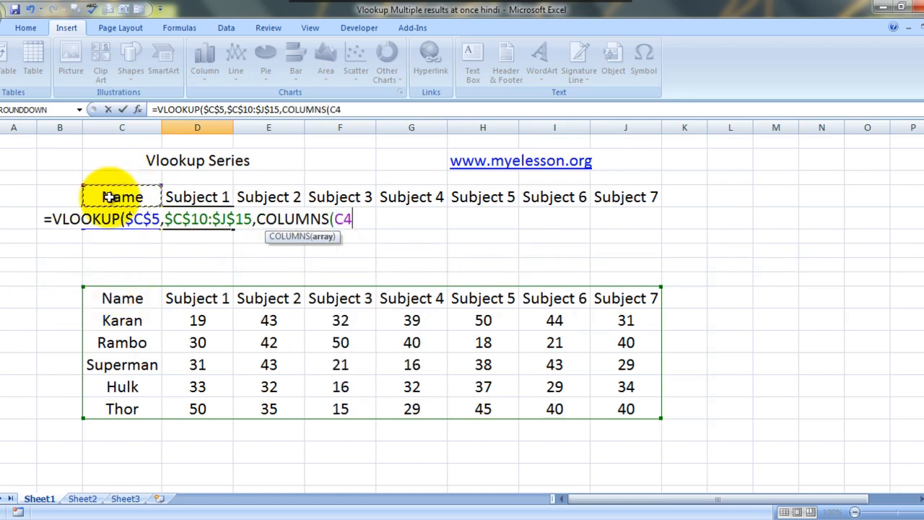
pyautogui.press('F4')
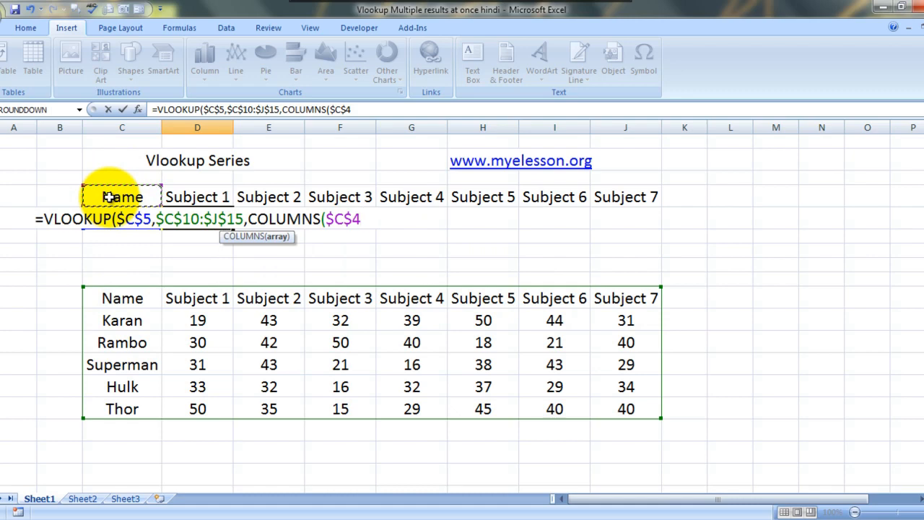
pyautogui.press('Right')
pyautogui.press('Left')
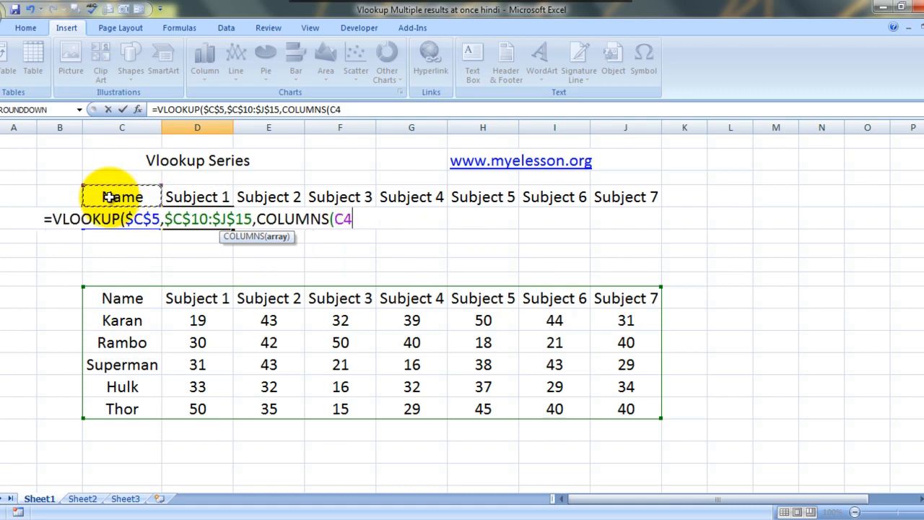
pyautogui.press('F4')
pyautogui.hotkey('shift', 'Right')
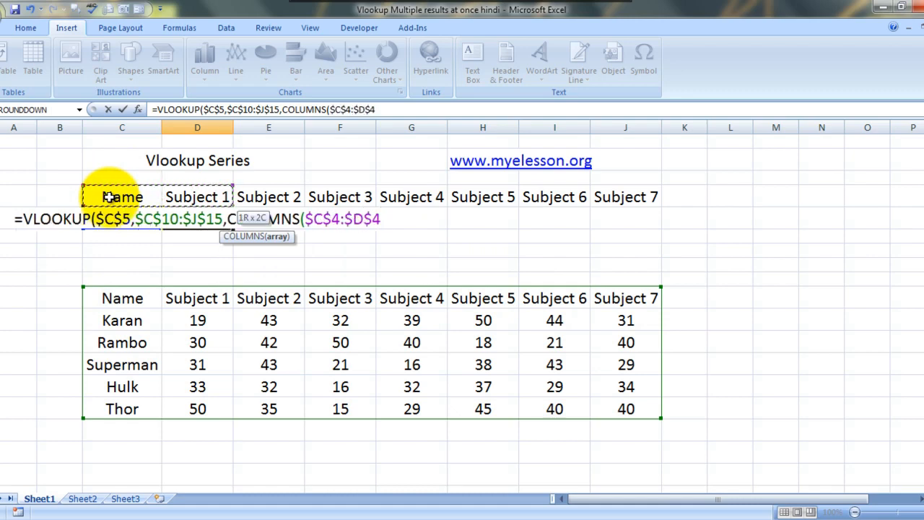
pyautogui.write(')')
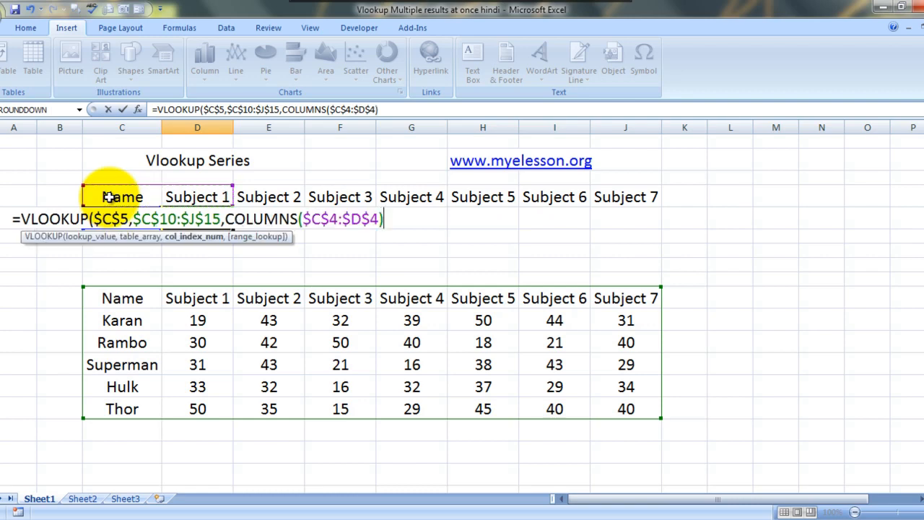
pyautogui.press('Return')
pyautogui.press('Escape')
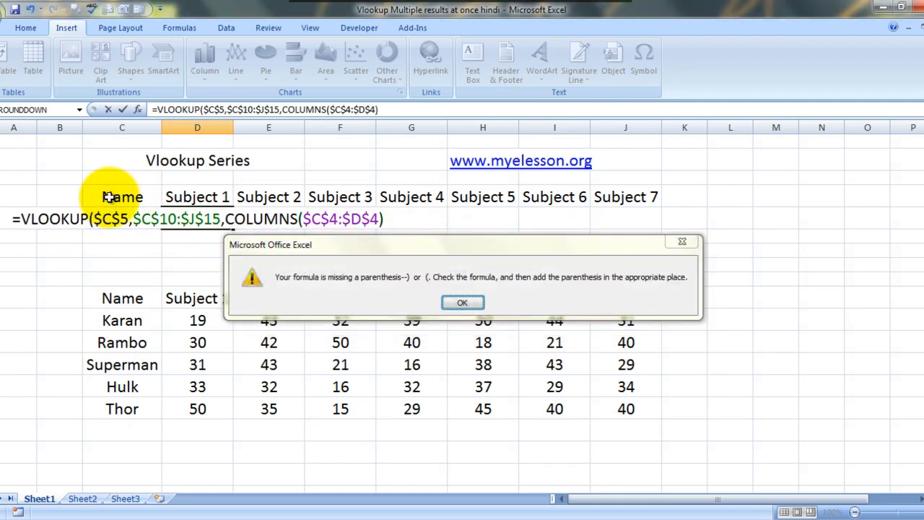
# Step: Change the COLUMNS range in the D5 formula to $C4:D4 by removing the unneeded absolute markers
pyautogui.press('Return')
pyautogui.press('Right')
pyautogui.press('Left')
pyautogui.press('Left')
pyautogui.press('BackSpace')
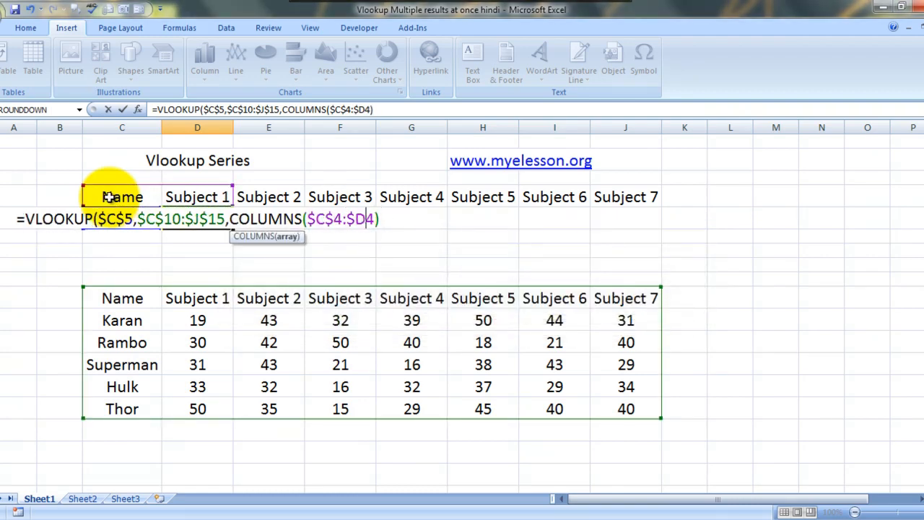
pyautogui.press('Left')
pyautogui.press('BackSpace')
pyautogui.press('Left')
pyautogui.press('Left')
pyautogui.press('BackSpace')
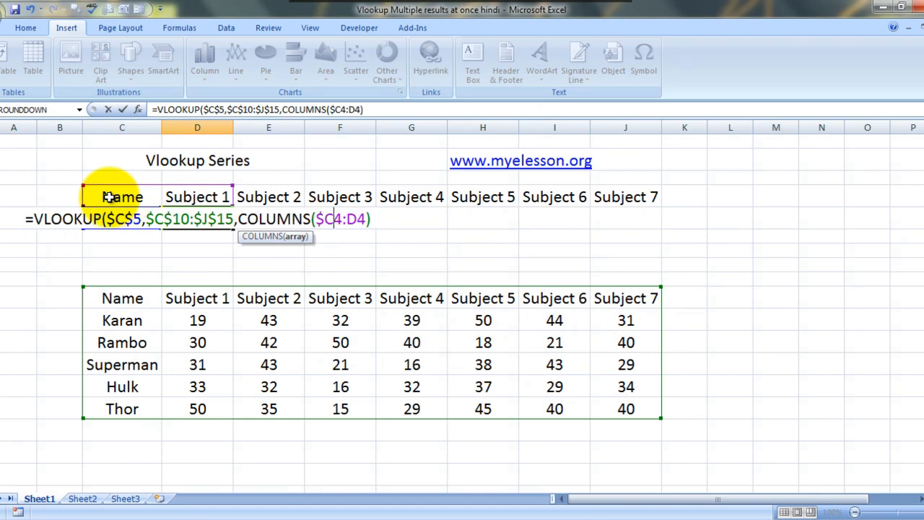
# Step: Complete the D5 VLOOKUP formula with range lookup 0 for an exact match and enter it
pyautogui.press('Right')
pyautogui.press('Right')
pyautogui.press('Right')
pyautogui.press('Right')
pyautogui.press('Right')
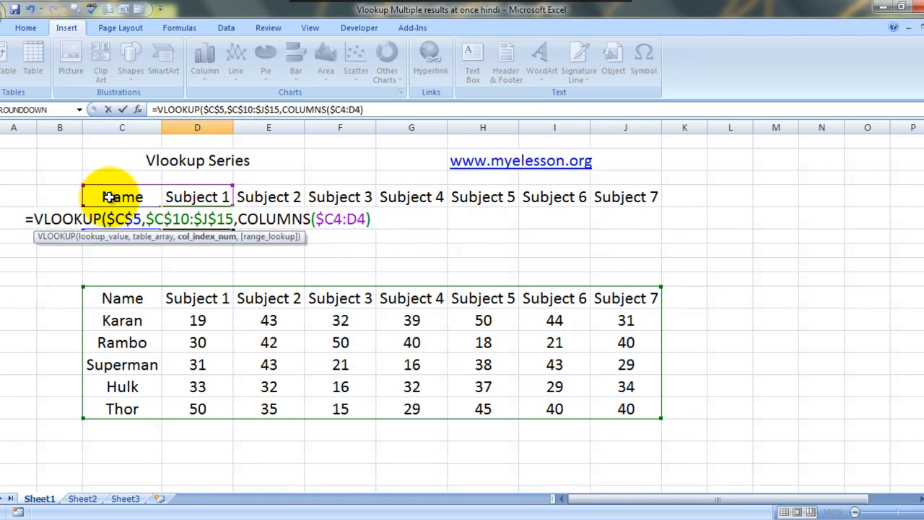
pyautogui.write(',0)')
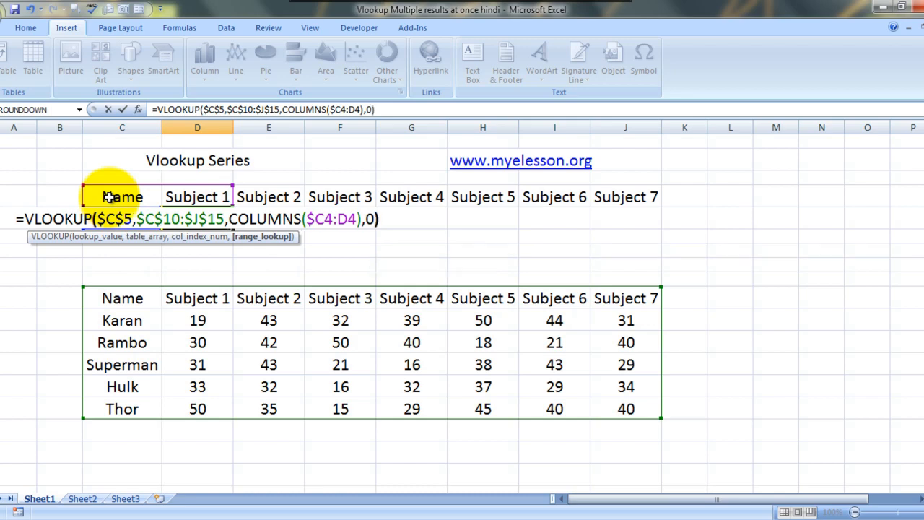
pyautogui.press('Return')
pyautogui.press('Up')
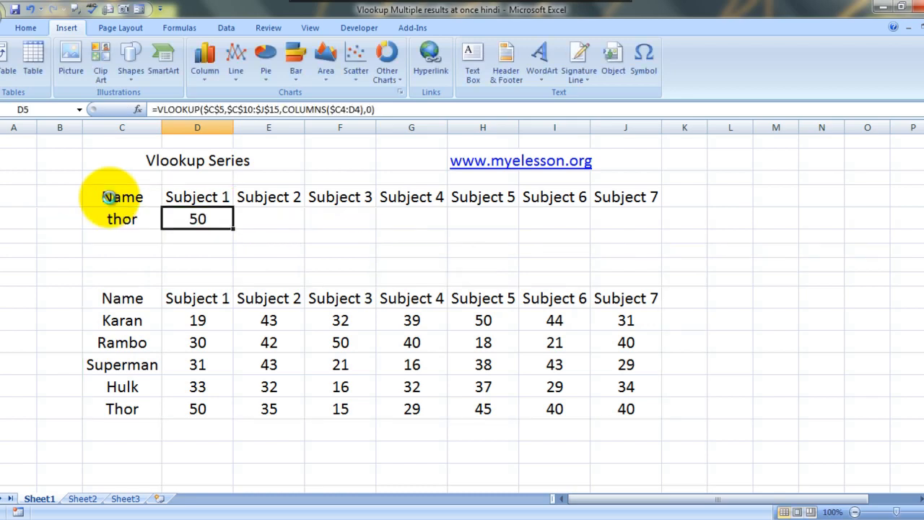
# Step: Copy the D5 VLOOKUP formula across the remaining subject cells E5:J5
pyautogui.hotkey('ctrl', 'c')
pyautogui.press('Right')
pyautogui.hotkey('shift', 'Right')
pyautogui.hotkey('shift', 'Right')
pyautogui.hotkey('shift', 'Right')
pyautogui.hotkey('shift', 'Right')
pyautogui.hotkey('shift', 'Right')
pyautogui.hotkey('ctrl', 'v')
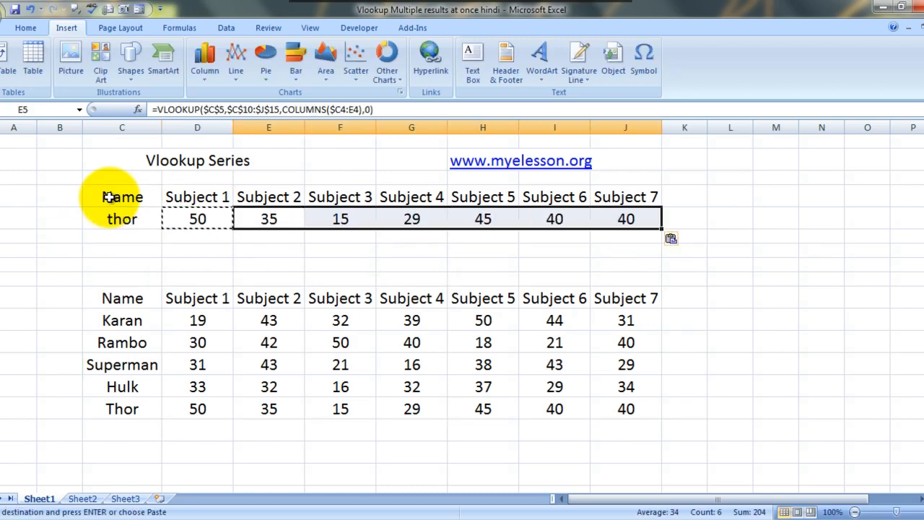
pyautogui.press('Escape')
# Step: Compare the returned subject marks in row 5 with the source marks table below
pyautogui.press('Down')
pyautogui.press('Down')
pyautogui.press('Down')
pyautogui.press('Down')
pyautogui.press('Down')
pyautogui.press('Down')
pyautogui.press('Down')
pyautogui.press('Down')
pyautogui.press('Down')
pyautogui.press('Down')
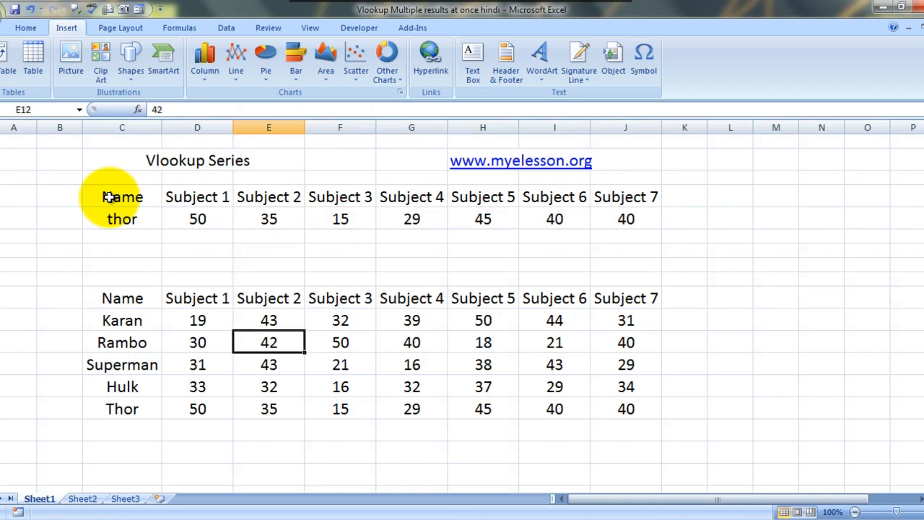
pyautogui.press('Up')
pyautogui.press('Up')
pyautogui.press('Up')
pyautogui.press('Up')
pyautogui.press('Up')
pyautogui.press('Up')
pyautogui.press('Up')
pyautogui.press('Up')
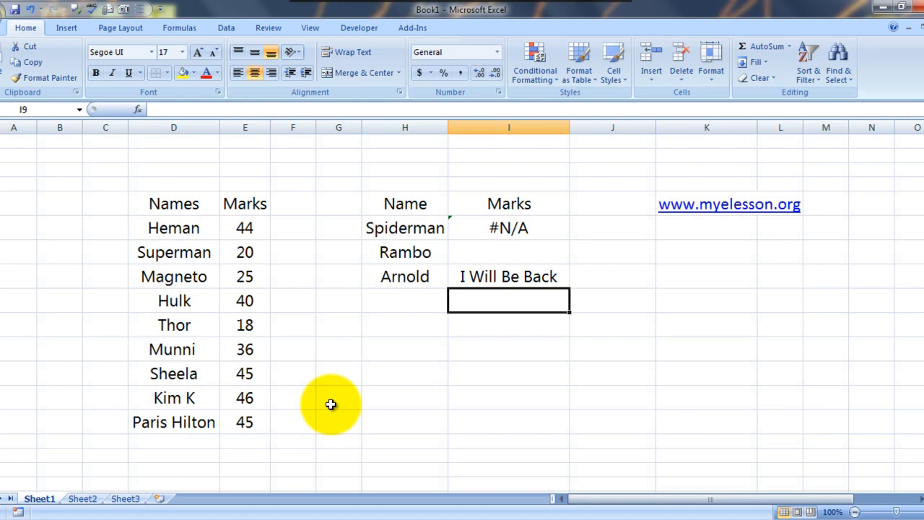
# Step: Examine the VLOOKUP and IFERROR formulas in I6:I8 of Book1 for Spiderman, Rambo and Arnold
pyautogui.click(513, 229)
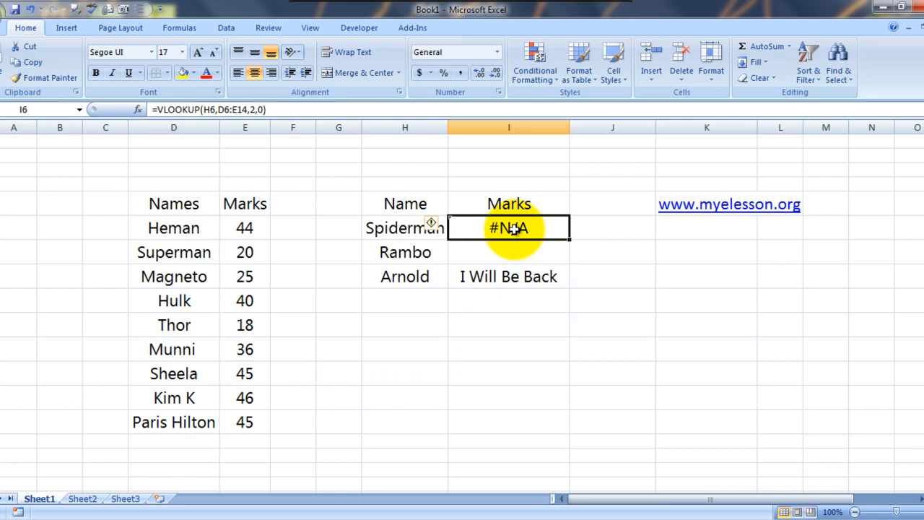
pyautogui.press('Right')
pyautogui.press('Right')
pyautogui.press('Left')
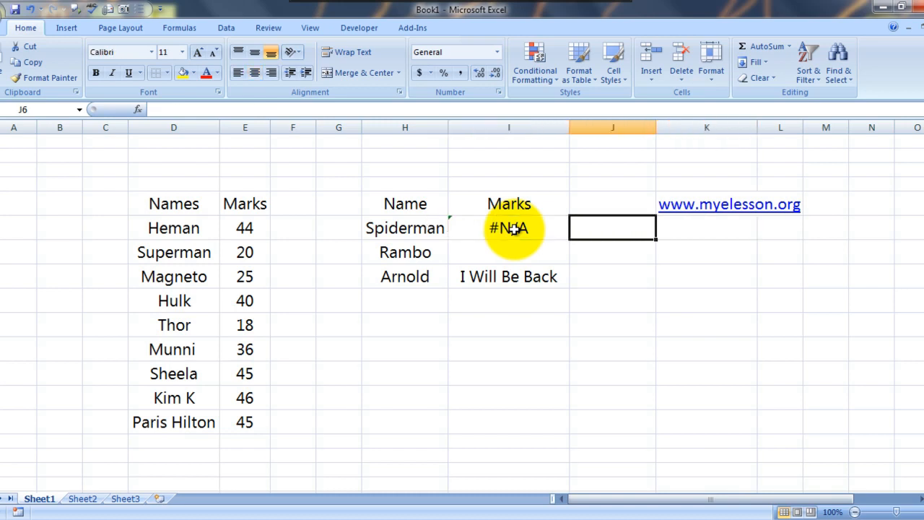
pyautogui.click(406, 264)
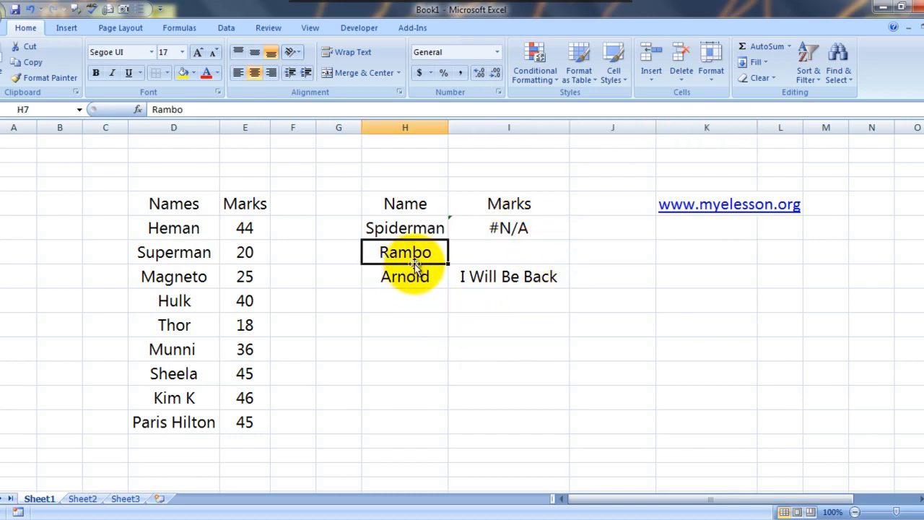
pyautogui.press('Right')
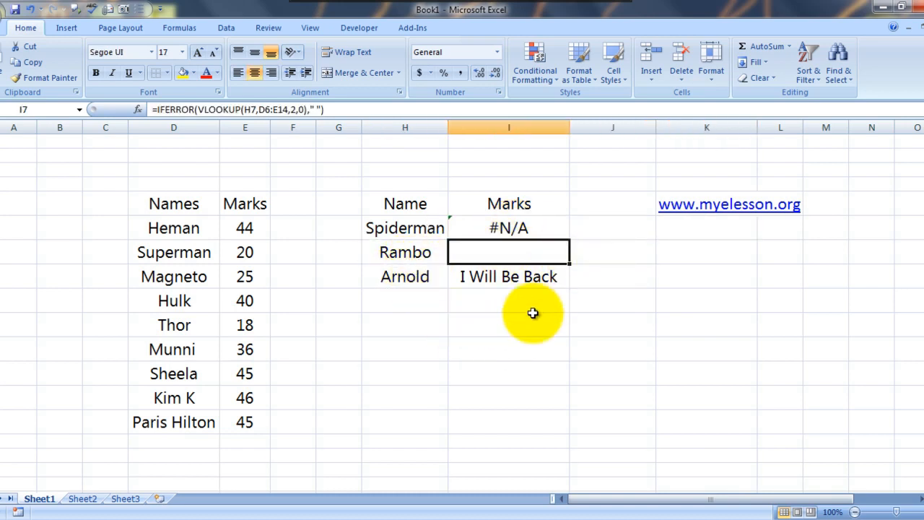
pyautogui.press('Up')
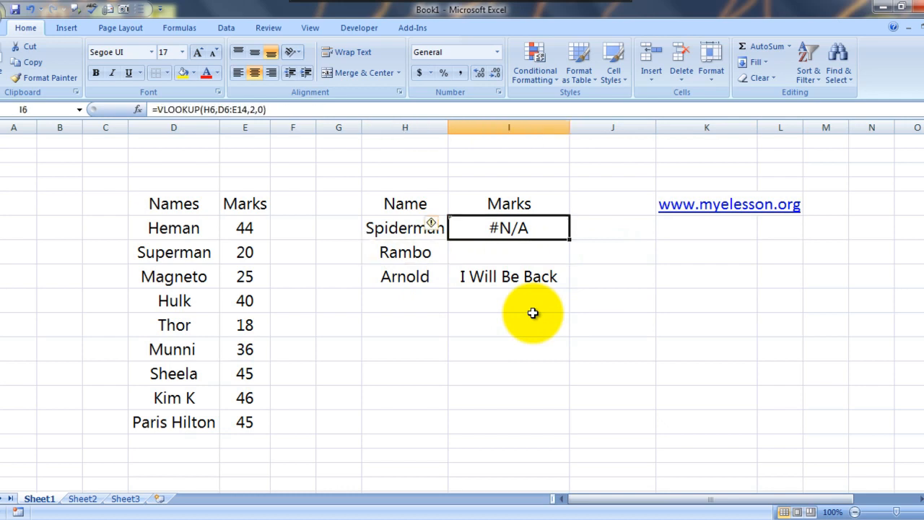
pyautogui.press('Down')
pyautogui.press('Down')
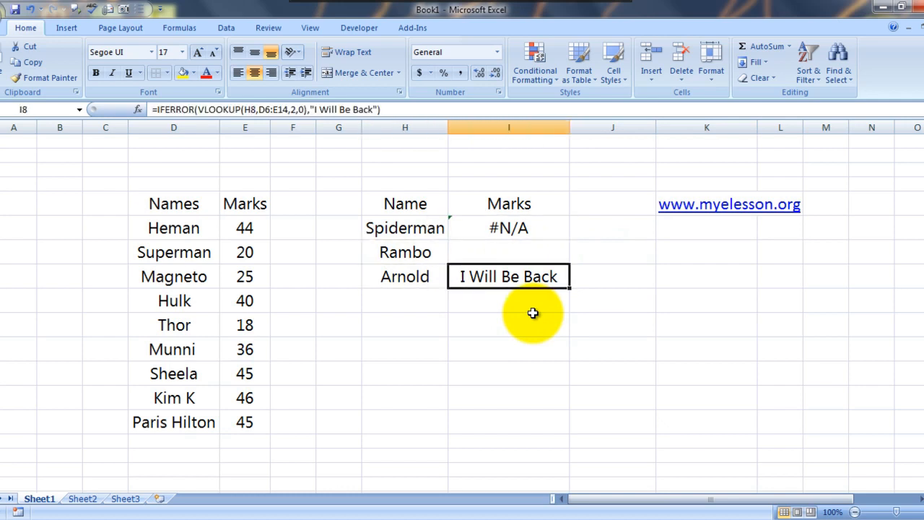
pyautogui.press('Left')
pyautogui.press('Right')
pyautogui.press('Right')
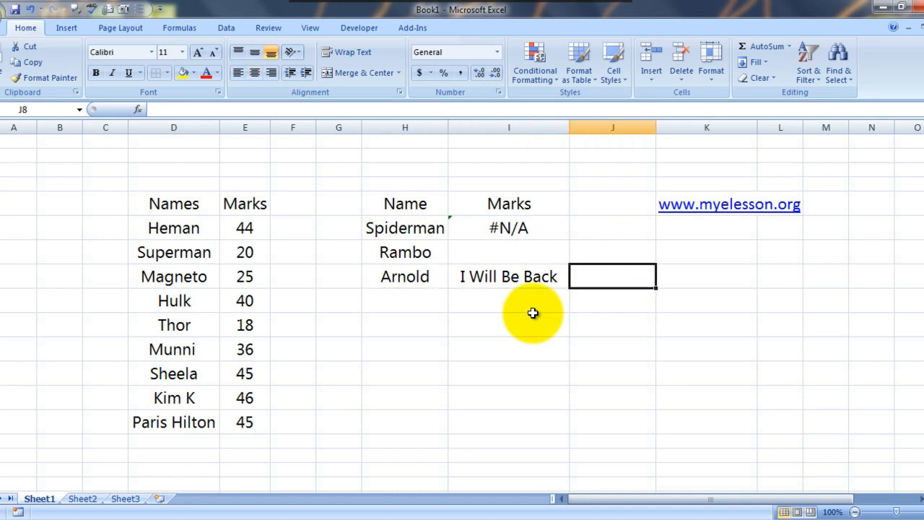
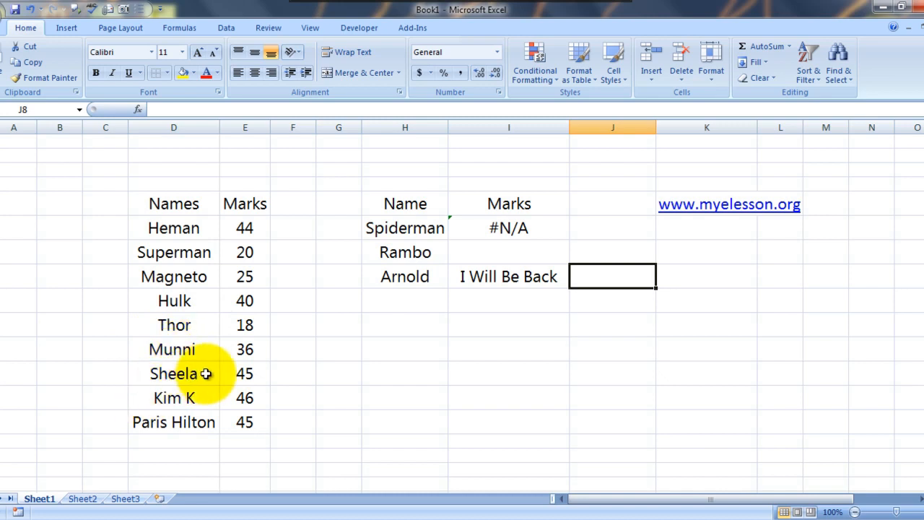
# Step: Review the source list of names and marks in D5:E14, including the Kim K and Paris Hilton rows
pyautogui.click(166, 398)
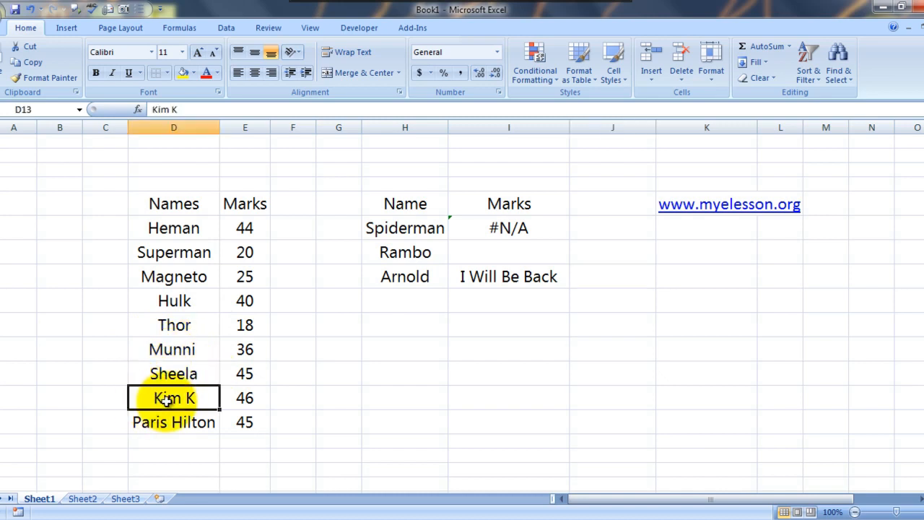
pyautogui.click(139, 425)
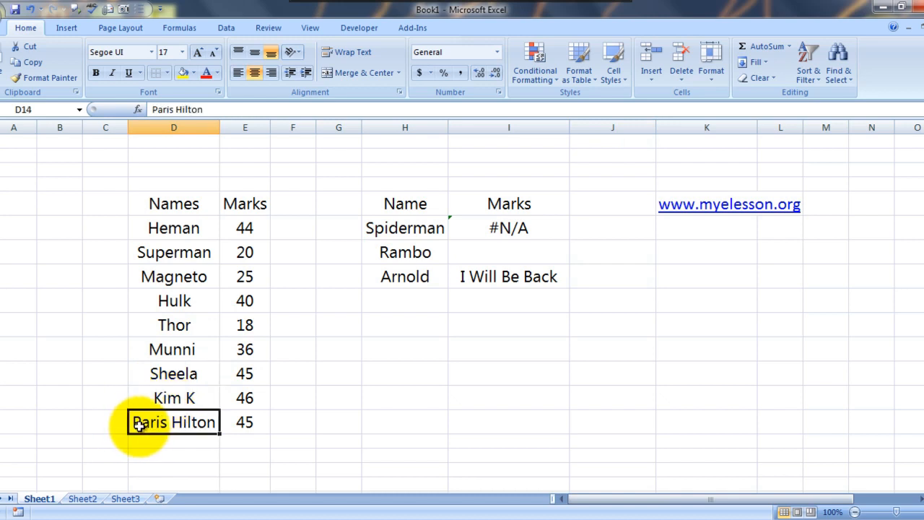
pyautogui.press('Right')
pyautogui.press('Up')
pyautogui.press('Left')
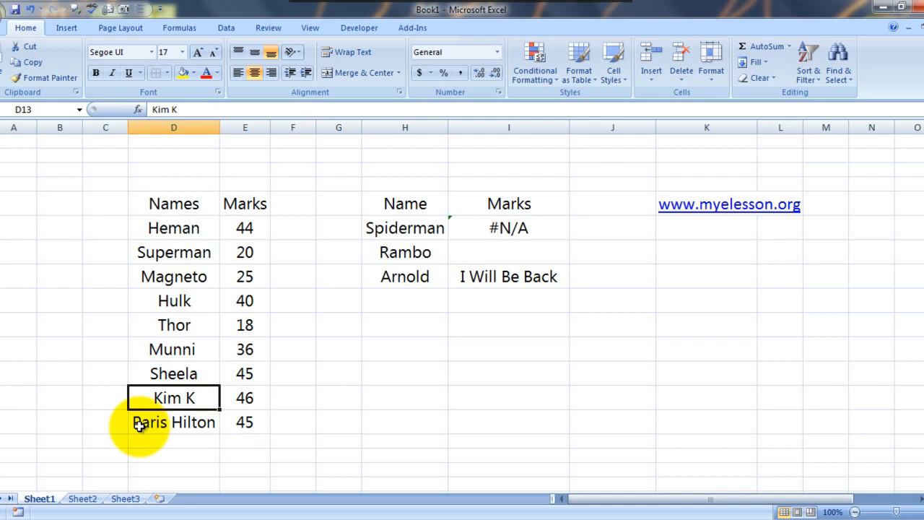
pyautogui.press('Right')
pyautogui.press('Right')
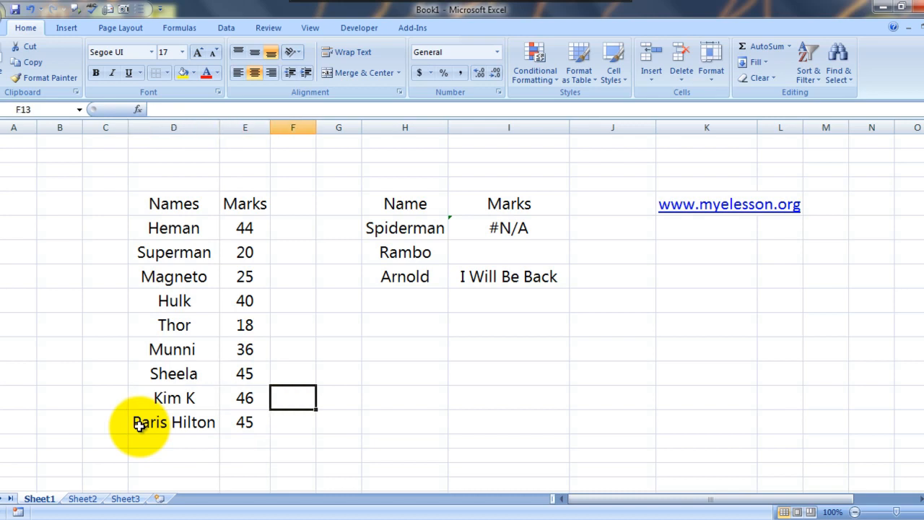
pyautogui.press('Up')
pyautogui.press('Up')
pyautogui.press('Up')
pyautogui.press('Up')
pyautogui.press('Up')
pyautogui.press('Up')
pyautogui.press('Up')
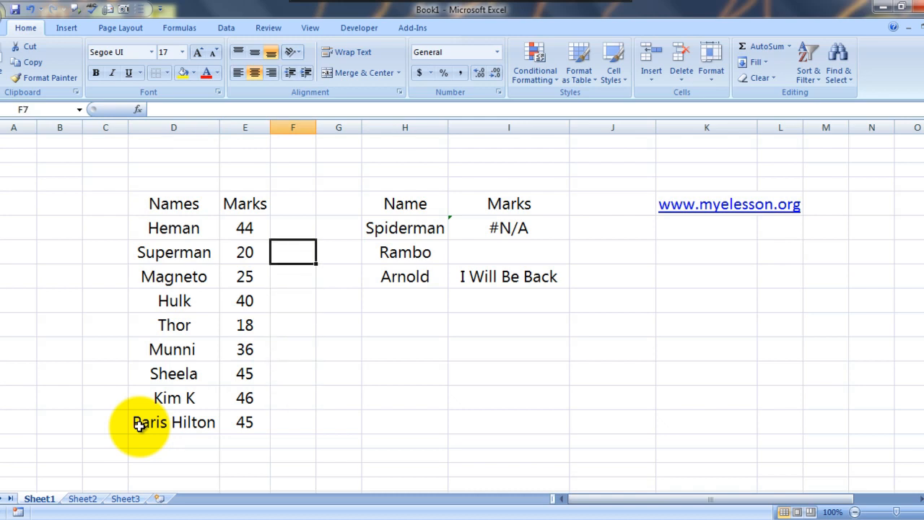
pyautogui.press('Up')
pyautogui.press('Right')
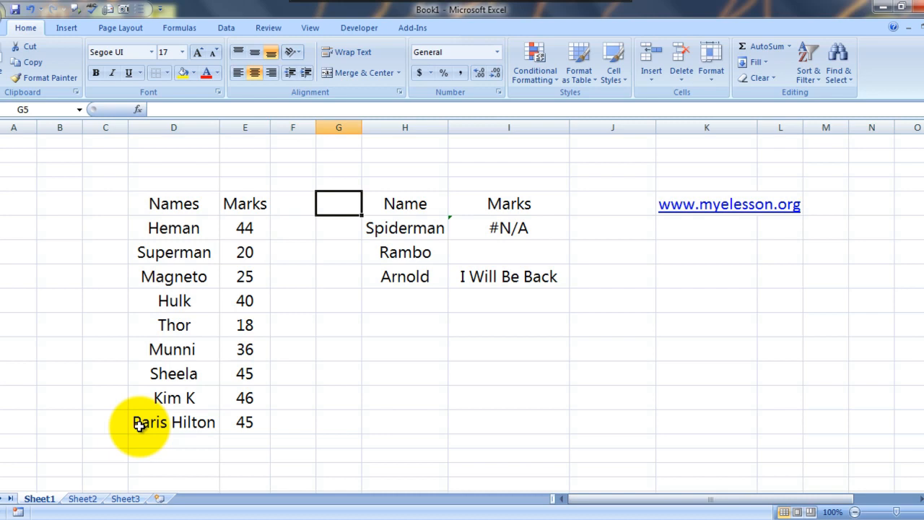
# Step: Review the lookup names in H6:H8 and inspect the plain VLOOKUP formula for Spiderman in I6
pyautogui.press('Right')
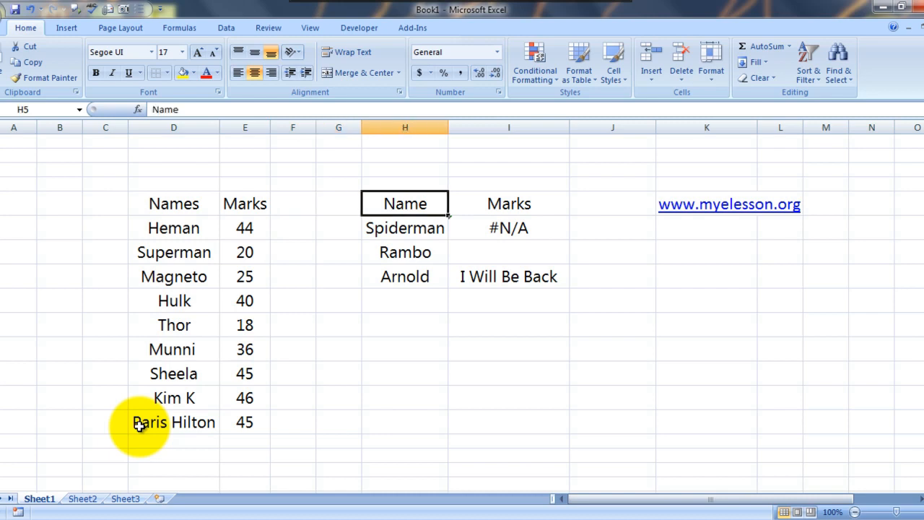
pyautogui.press('Down')
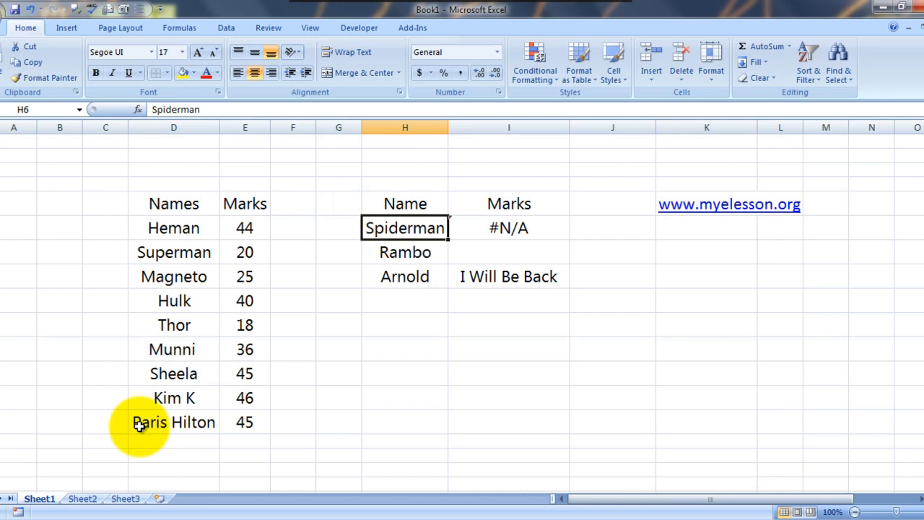
pyautogui.press('Down')
pyautogui.press('Down')
pyautogui.press('Up')
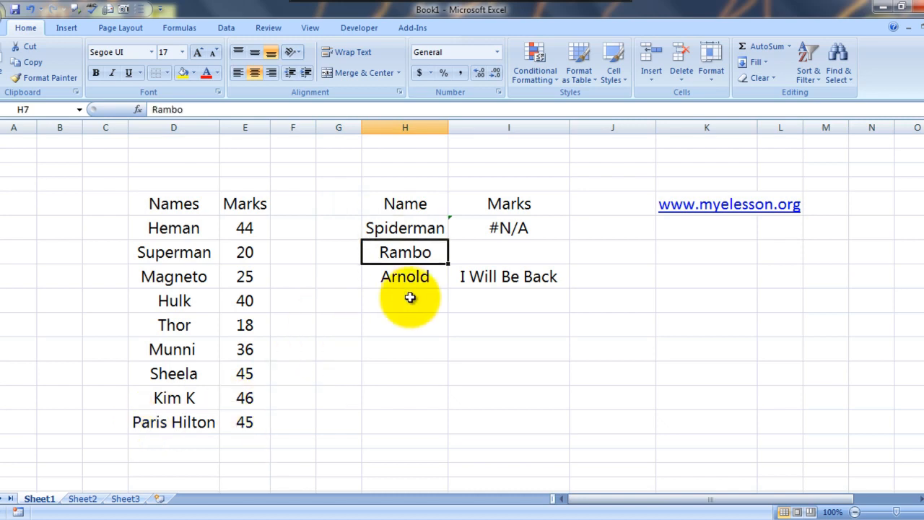
pyautogui.press('Up')
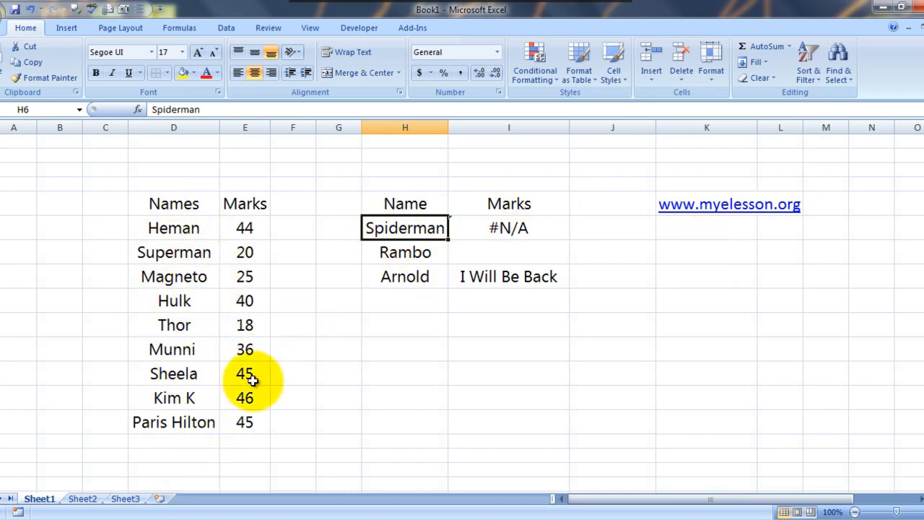
pyautogui.click(508, 229)
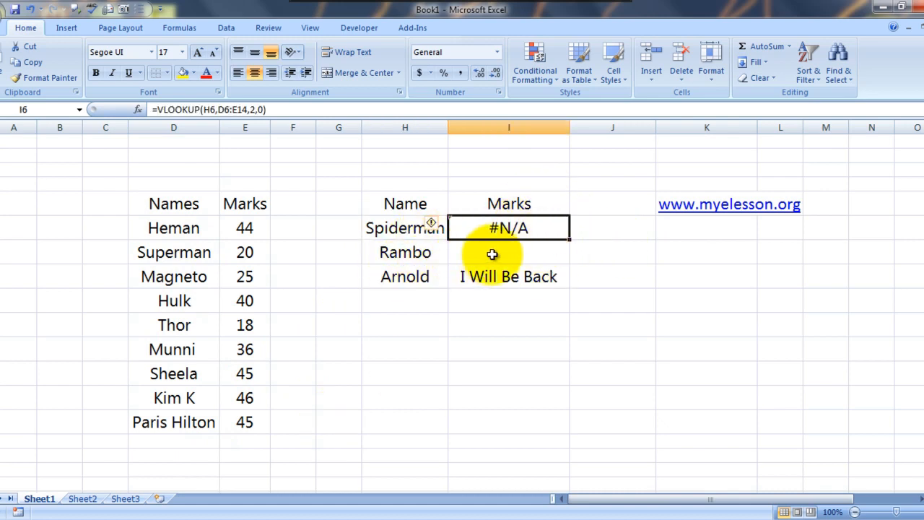
# Step: Review the lookup names Rambo and Arnold and the formulas for all three names in I6:I8
pyautogui.click(407, 252)
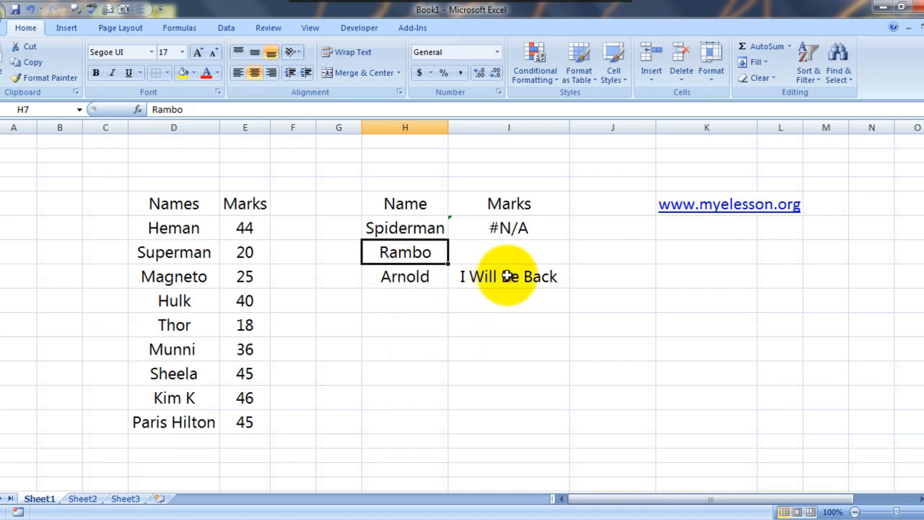
pyautogui.press('Down')
pyautogui.press('Down')
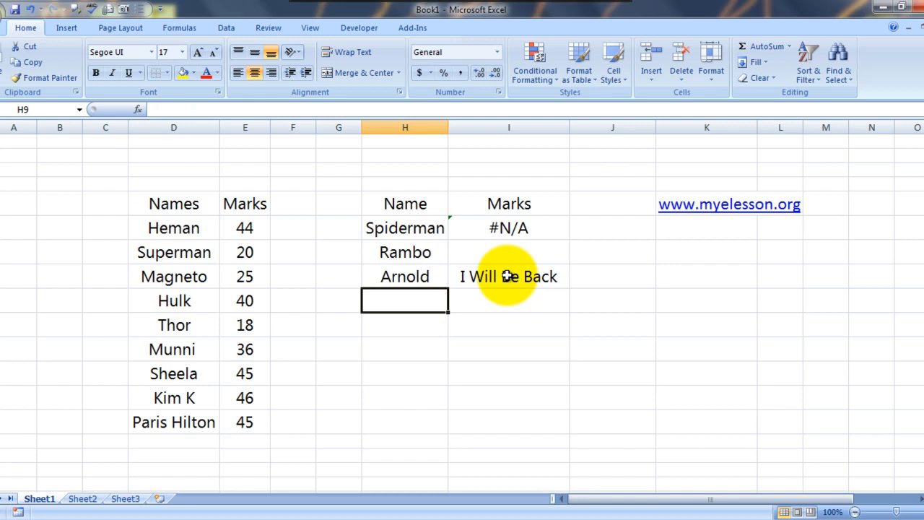
pyautogui.press('Up')
pyautogui.press('Up')
pyautogui.press('Right')
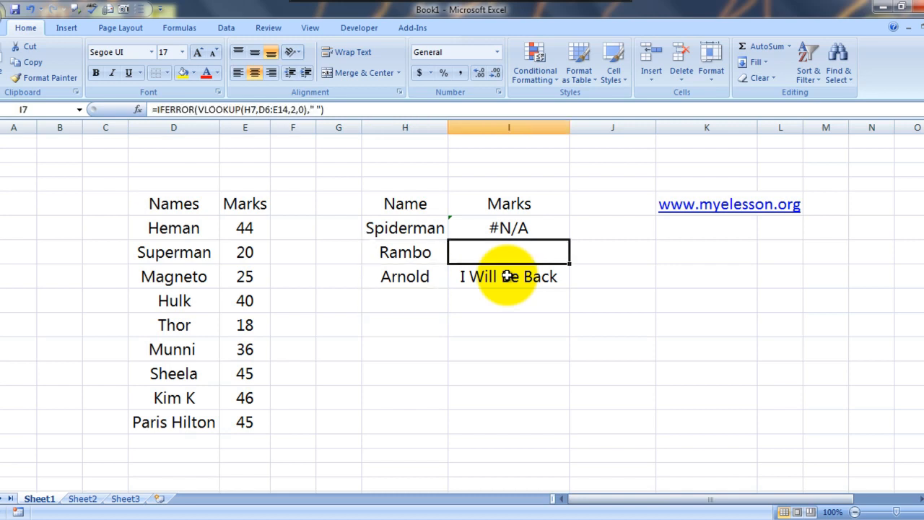
pyautogui.press('Down')
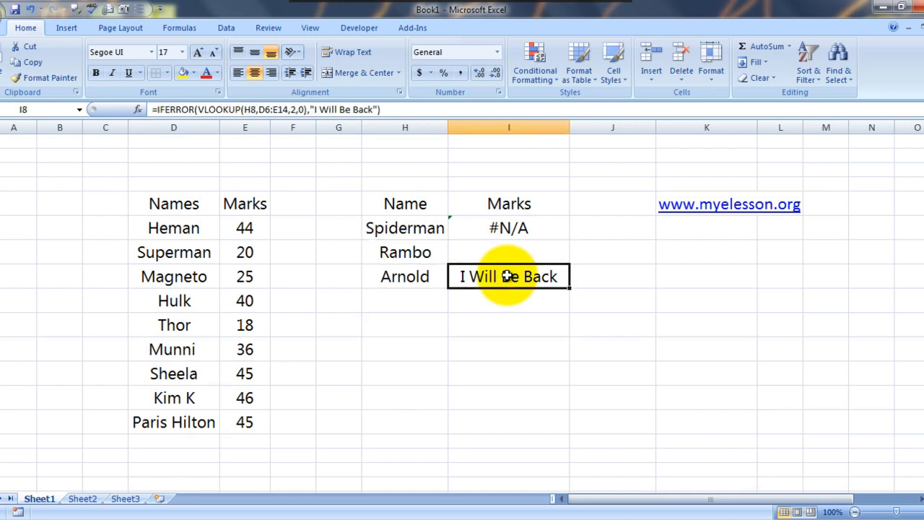
pyautogui.press('Up')
pyautogui.press('Up')
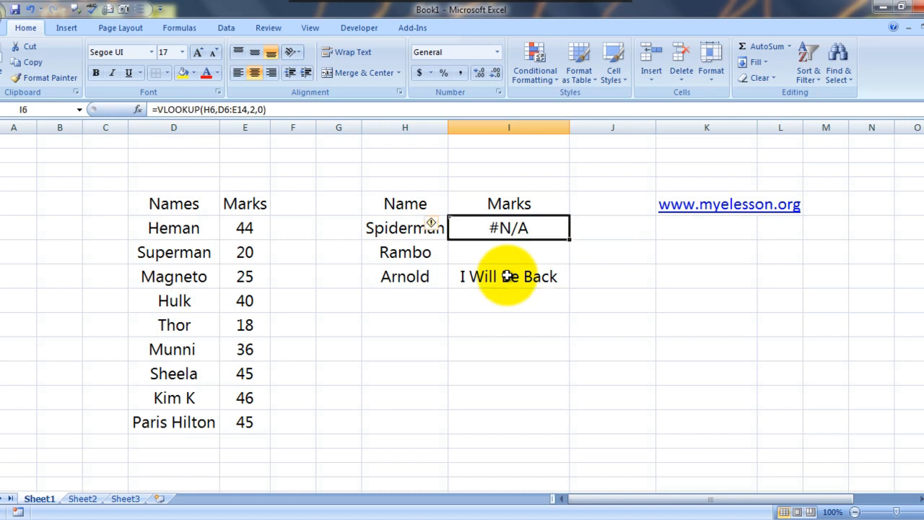
pyautogui.press('Down')
pyautogui.press('Up')
pyautogui.hotkey('shift', 'Down')
pyautogui.hotkey('shift', 'Down')
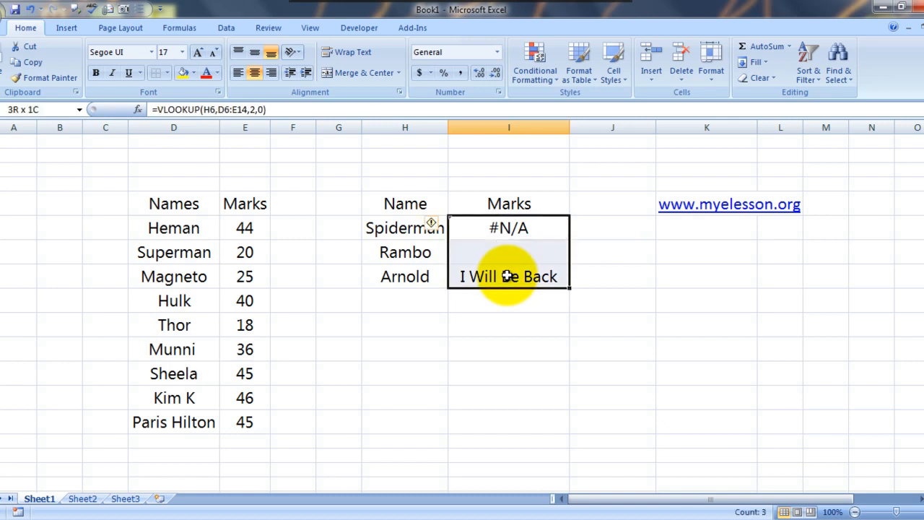
pyautogui.press('Delete')
pyautogui.hotkey('shift', 'Up')
pyautogui.hotkey('shift', 'Up')
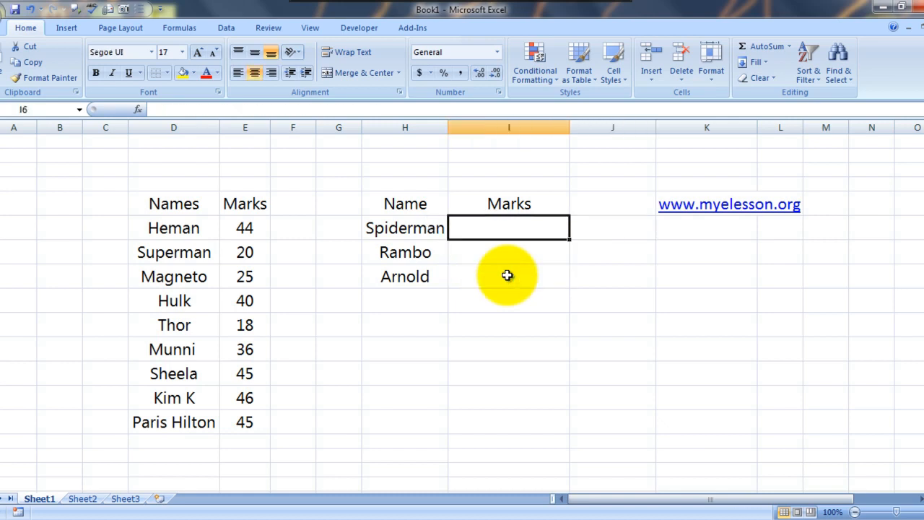
pyautogui.write('=')
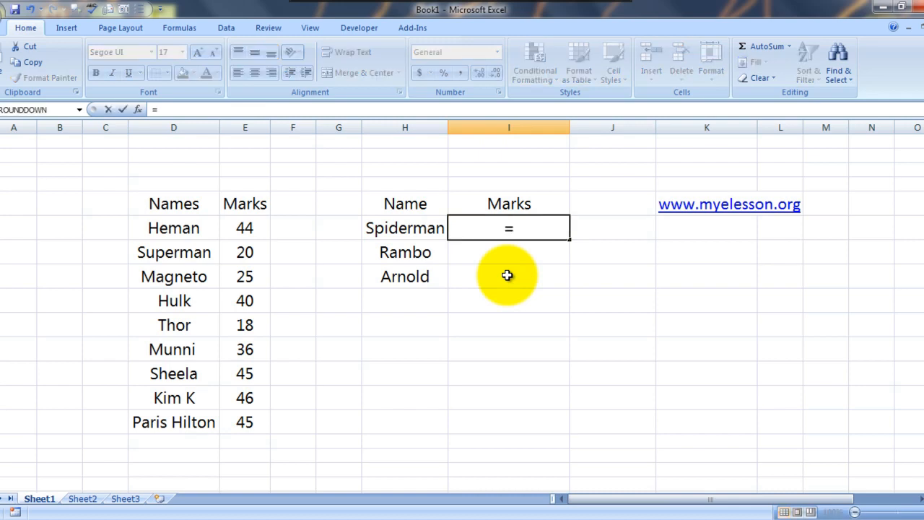
pyautogui.press('Escape')
pyautogui.hotkey('ctrl', 'z')
pyautogui.press('Right')
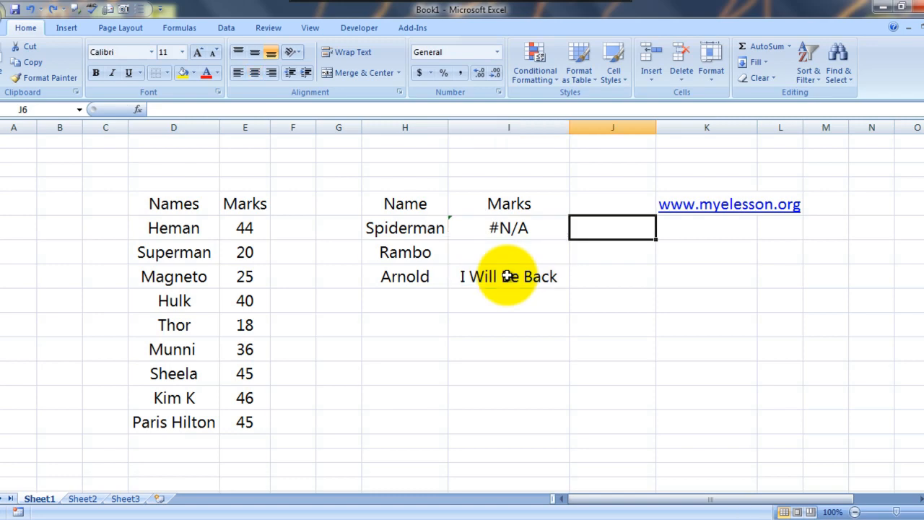
# Step: Replace the contents of I6 with a new VLOOKUP formula that uses H6 as the lookup value
pyautogui.press('Left')
pyautogui.press('Delete')
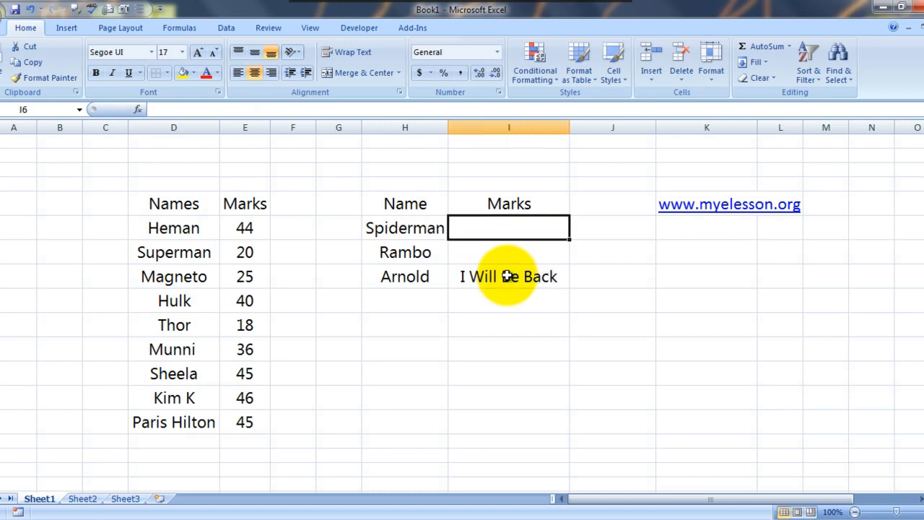
pyautogui.write('=vlo')
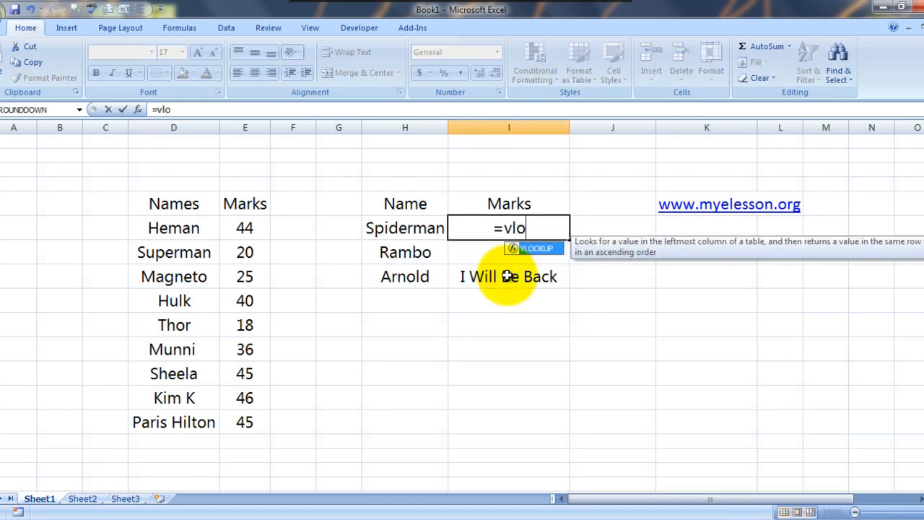
pyautogui.press('Tab')
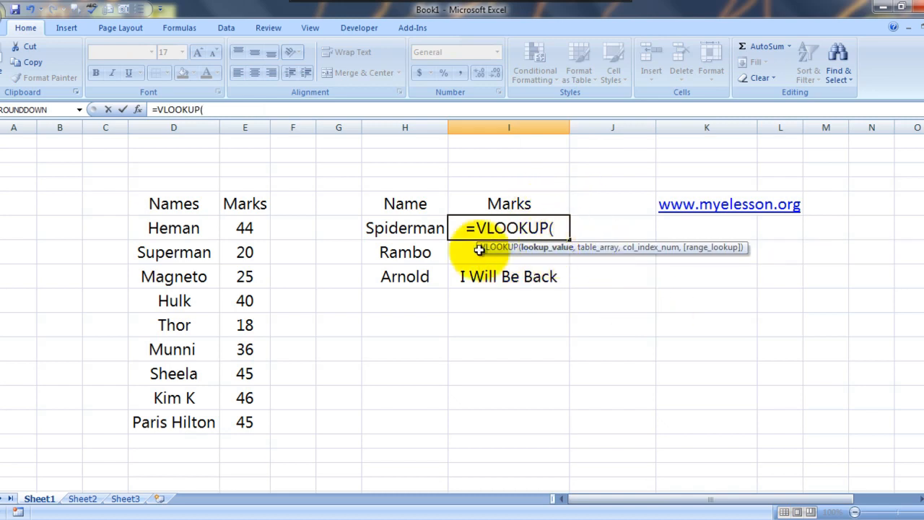
pyautogui.click(393, 230)
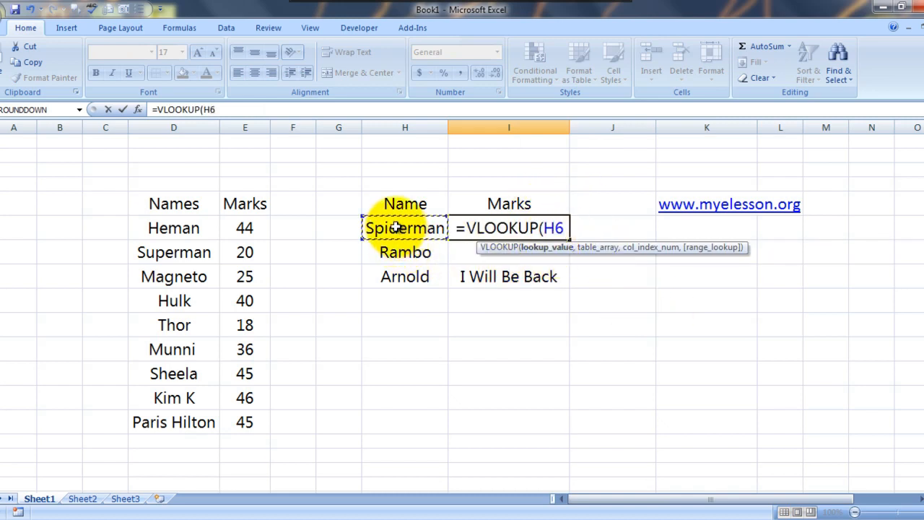
pyautogui.write(',')
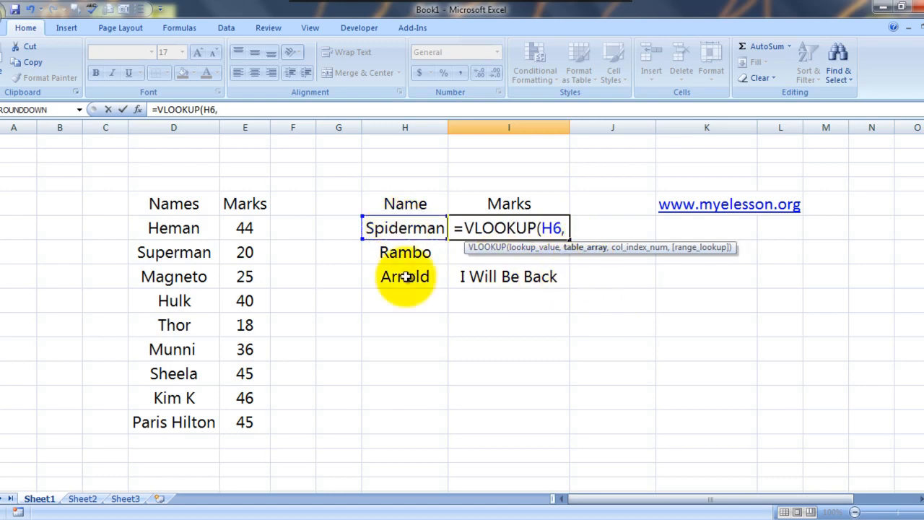
# Step: Set the names and marks range D6:E14 as the table array of the VLOOKUP in I6
pyautogui.moveTo(155, 227); pyautogui.dragTo(253, 303)
pyautogui.hotkey('shift', 'Down')
pyautogui.hotkey('shift', 'Down')
pyautogui.hotkey('shift', 'Down')
pyautogui.hotkey('shift', 'Down')
pyautogui.hotkey('shift', 'Down')
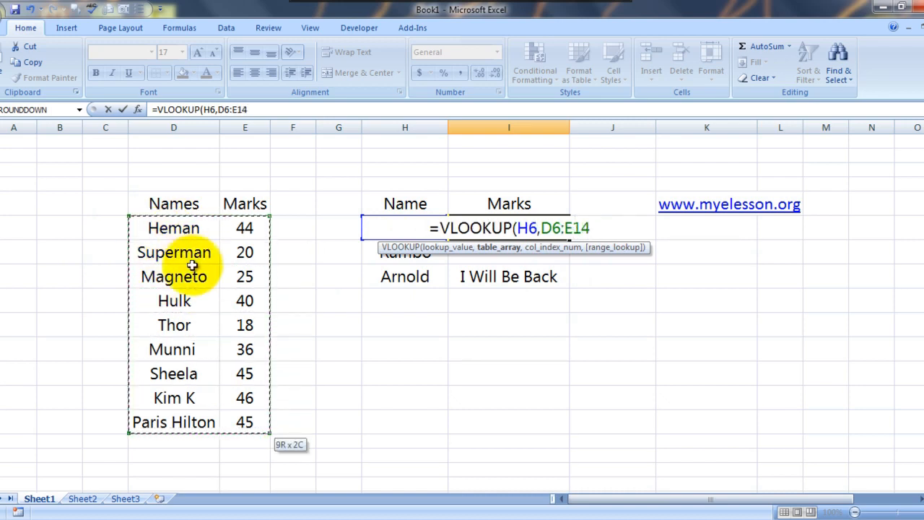
pyautogui.write(',')
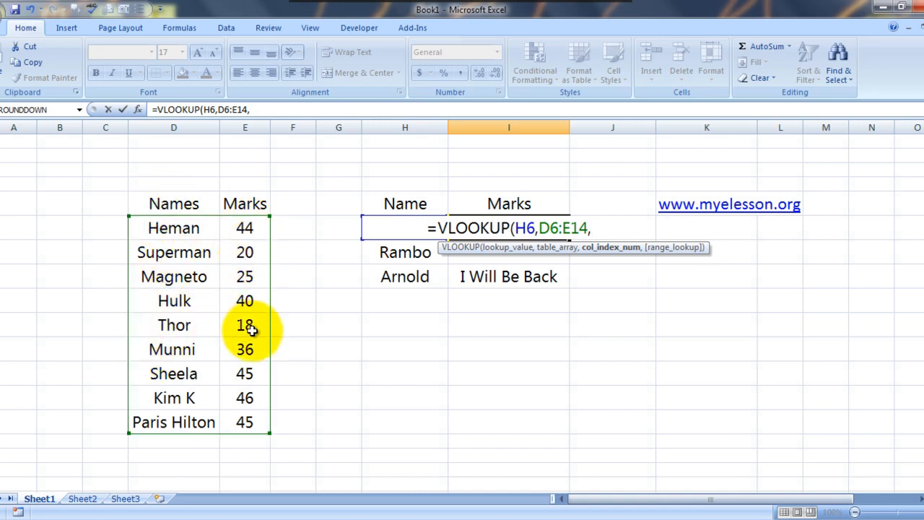
# Step: Complete the VLOOKUP in I6 with column index 2 and range lookup 0 for an exact match
pyautogui.write('2,')
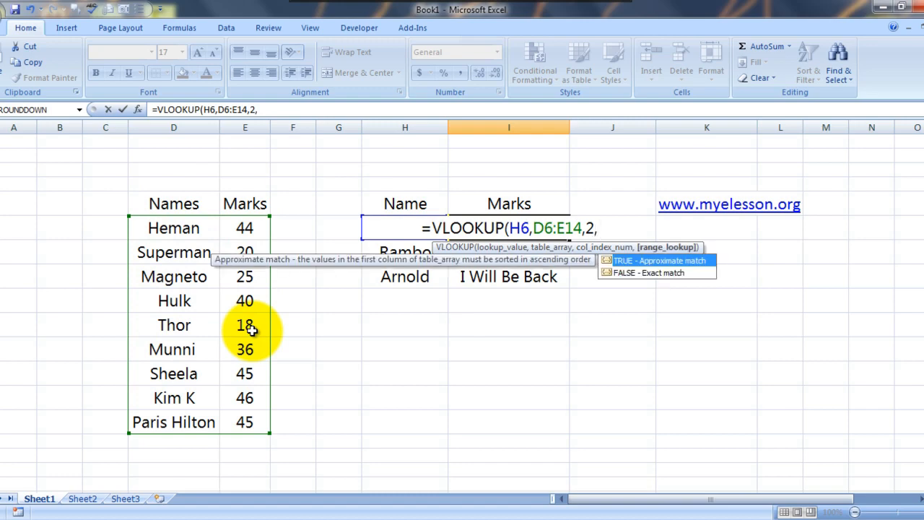
pyautogui.write('0')
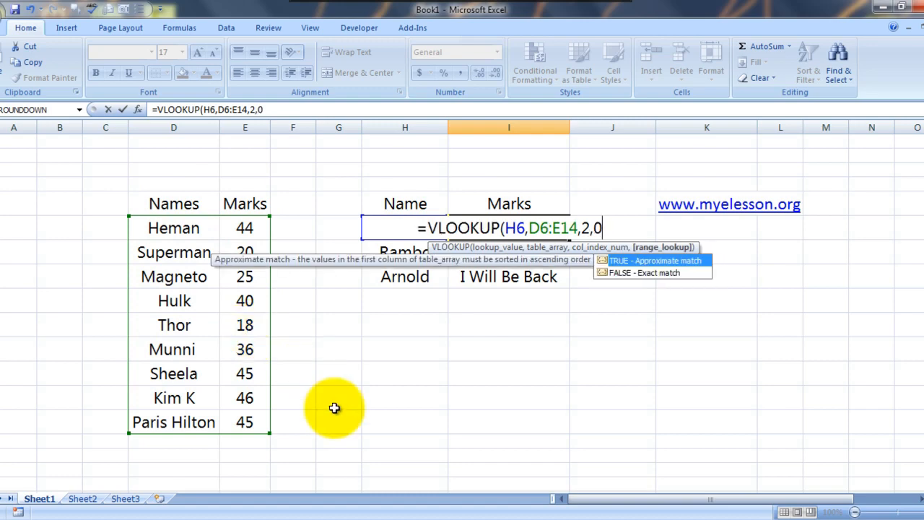
pyautogui.press('BackSpace')
pyautogui.write('1')
pyautogui.press('BackSpace')
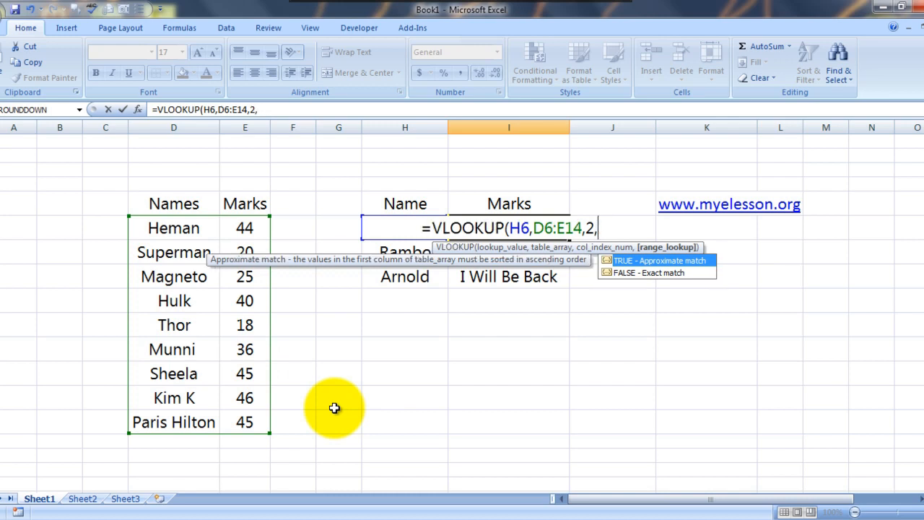
pyautogui.write('0')
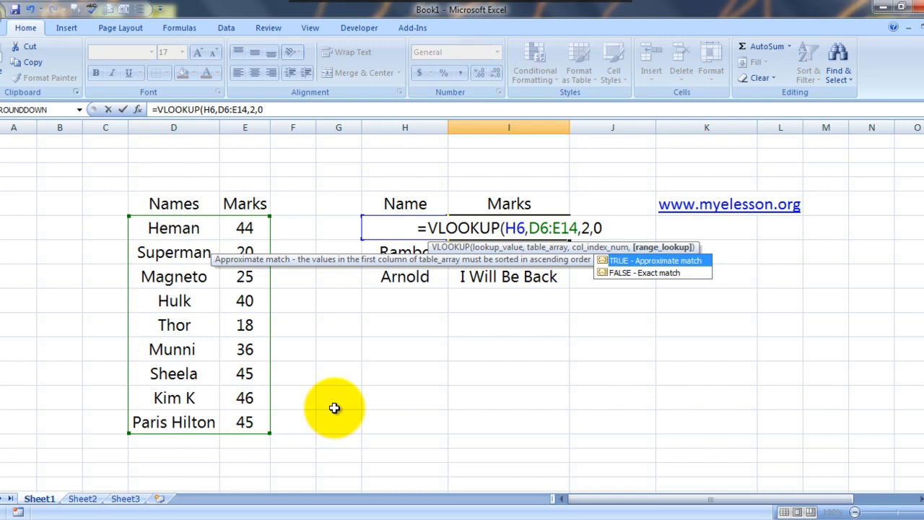
pyautogui.write(')')
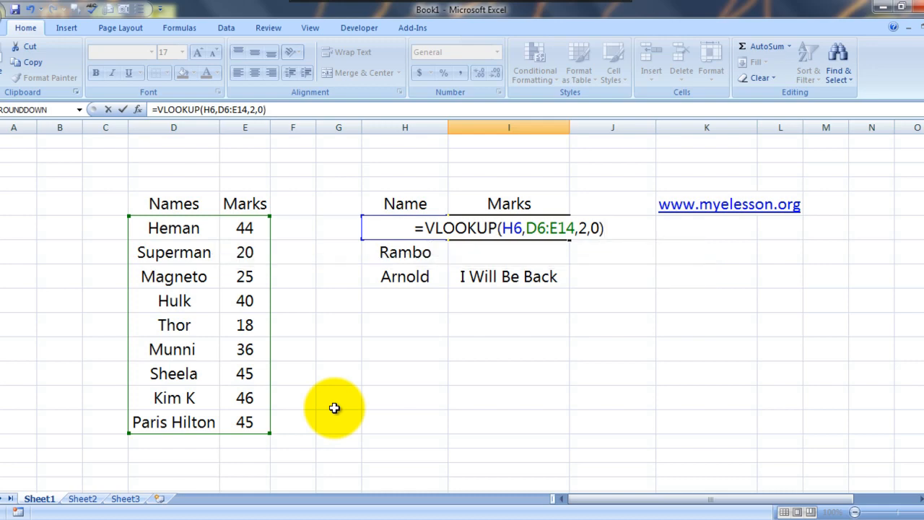
pyautogui.press('Return')
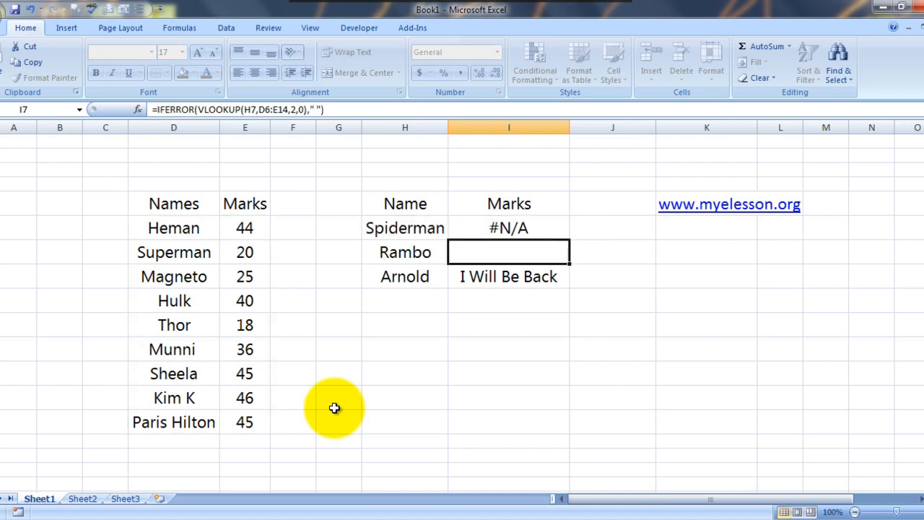
# Step: Compare the lookup name Spiderman in H6 with its VLOOKUP formula and result in I6
pyautogui.press('Up')
pyautogui.press('Left')
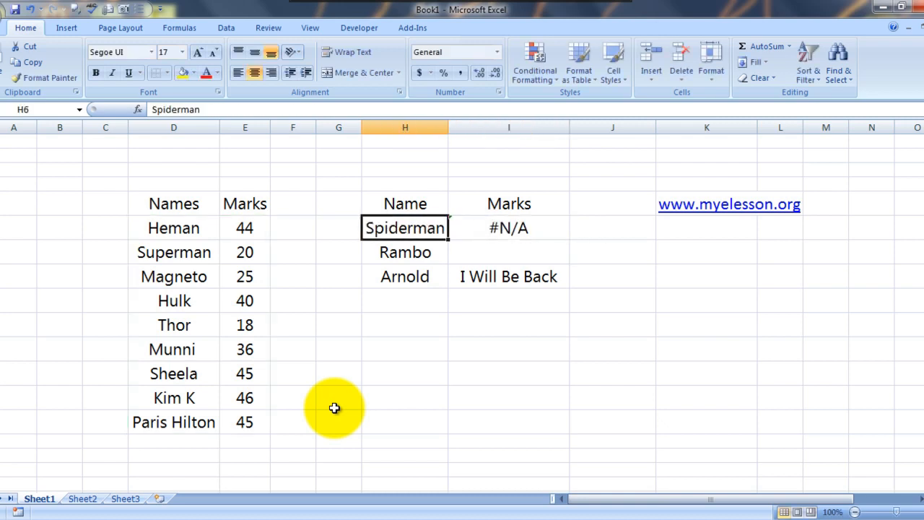
pyautogui.press('Right')
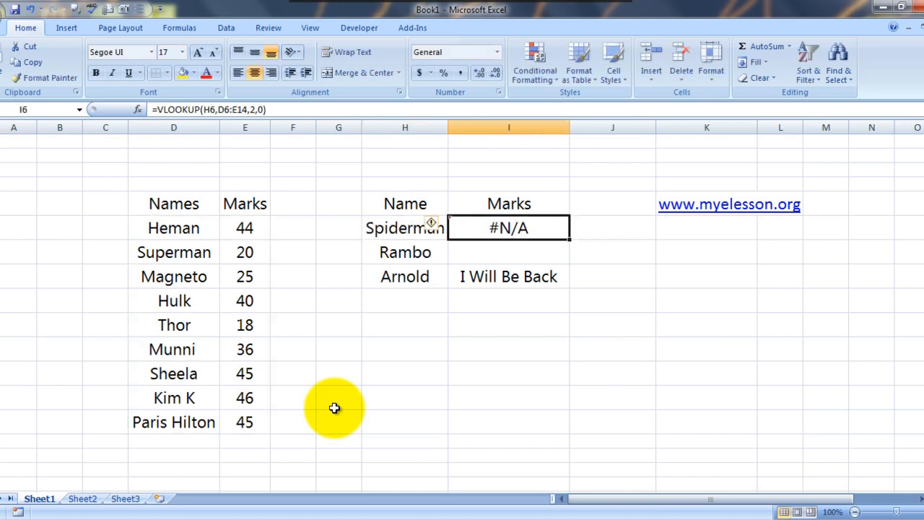
pyautogui.press('Left')
pyautogui.press('Left')
pyautogui.press('Left')
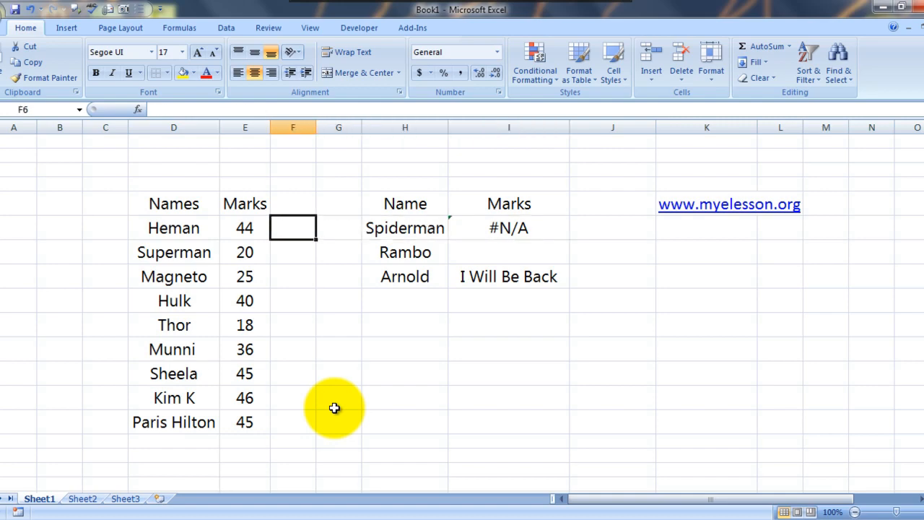
pyautogui.press('Right')
pyautogui.press('Right')
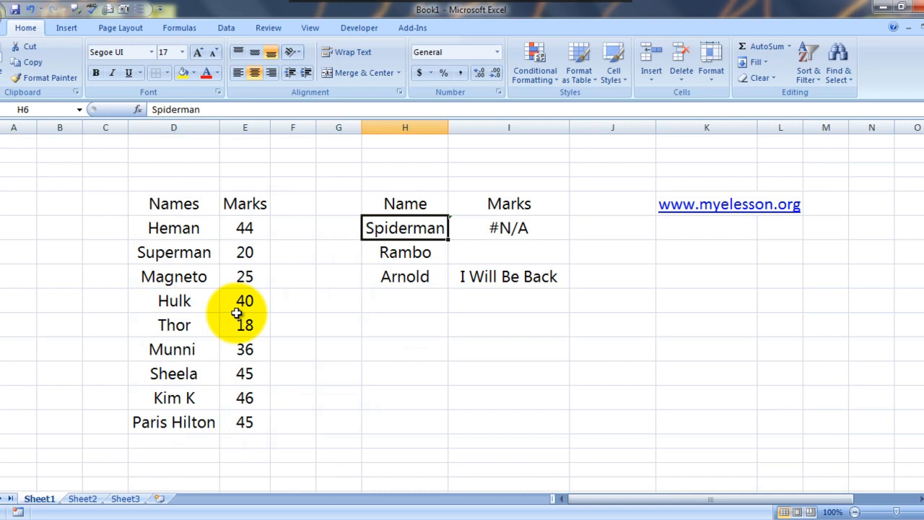
pyautogui.press('Right')
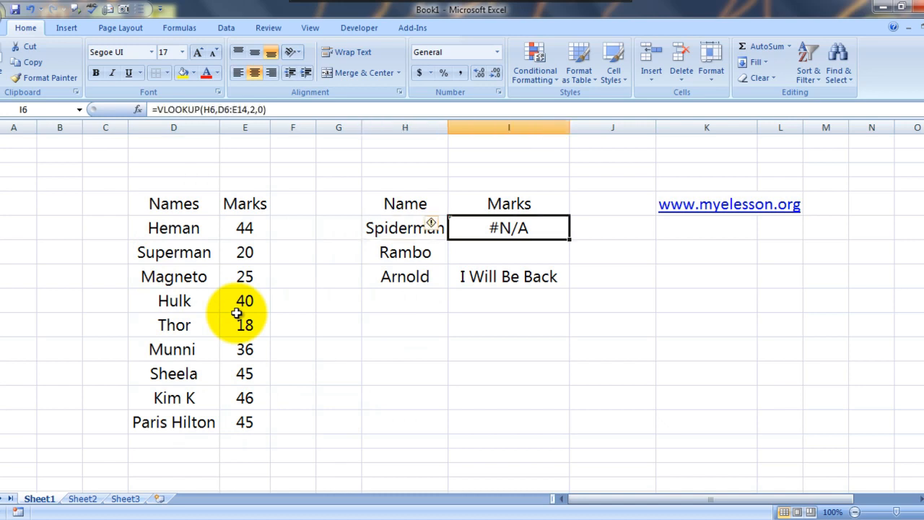
# Step: Examine the lookup name Rambo in H7 and the cell references of its IFERROR formula in I7
pyautogui.press('Down')
pyautogui.press('Left')
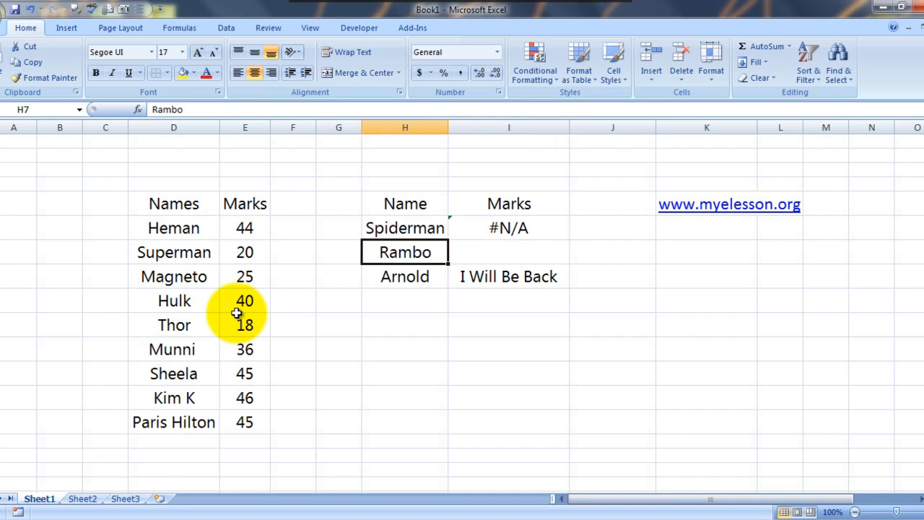
pyautogui.press('Left')
pyautogui.press('Left')
pyautogui.press('Left')
pyautogui.press('Up')
pyautogui.press('Right')
pyautogui.press('Right')
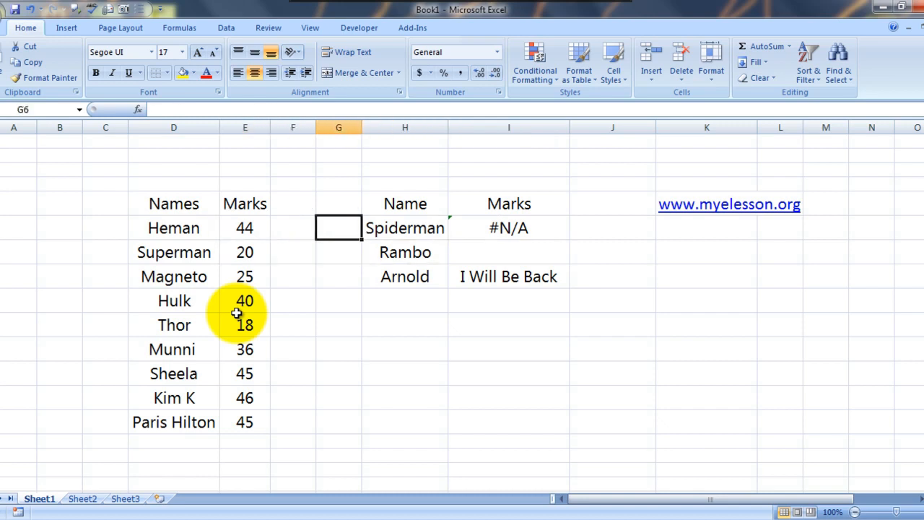
pyautogui.press('Right')
pyautogui.press('Right')
pyautogui.press('Down')
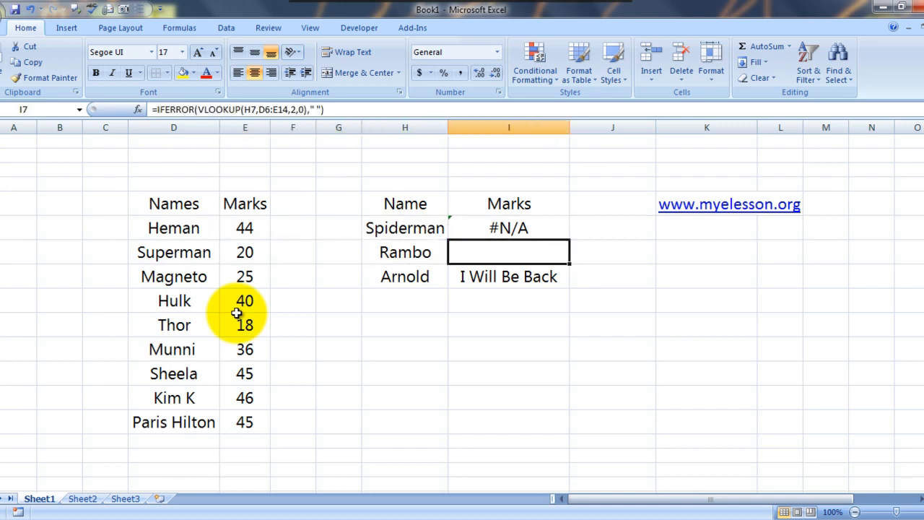
pyautogui.press('F2')
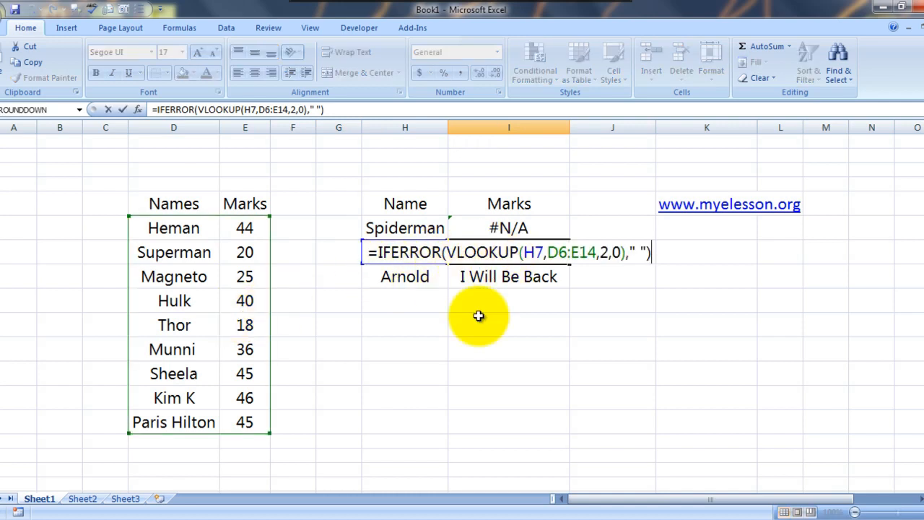
pyautogui.press('Escape')
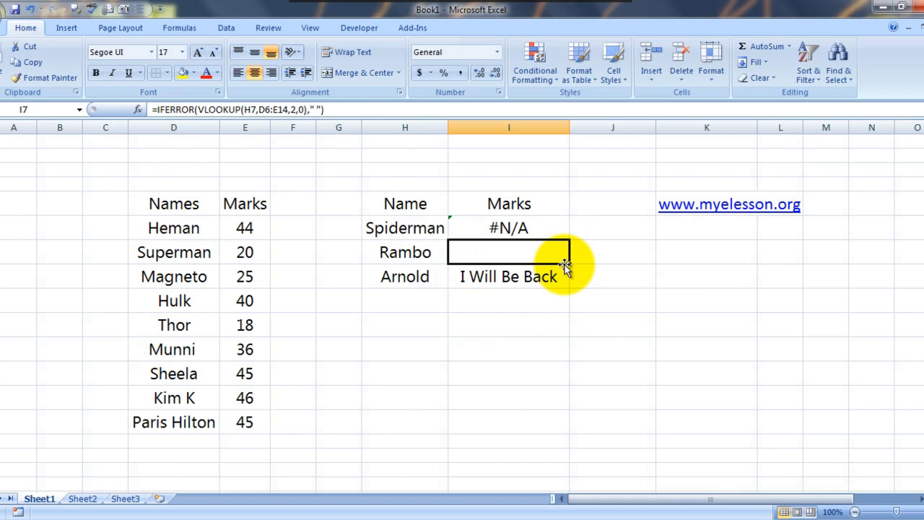
# Step: Start an IFERROR formula in I7 with a nested VLOOKUP that uses H7 as its lookup value
pyautogui.press('Left')
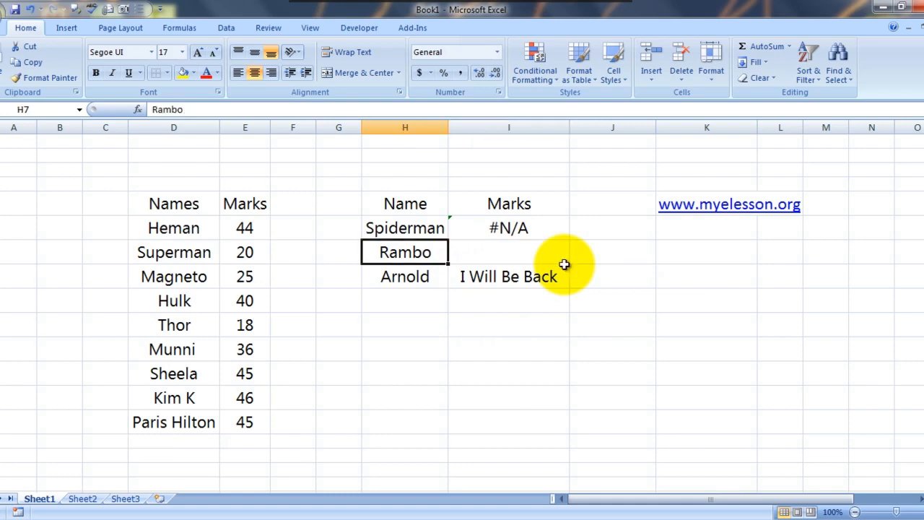
pyautogui.press('Right')
pyautogui.write('=if')
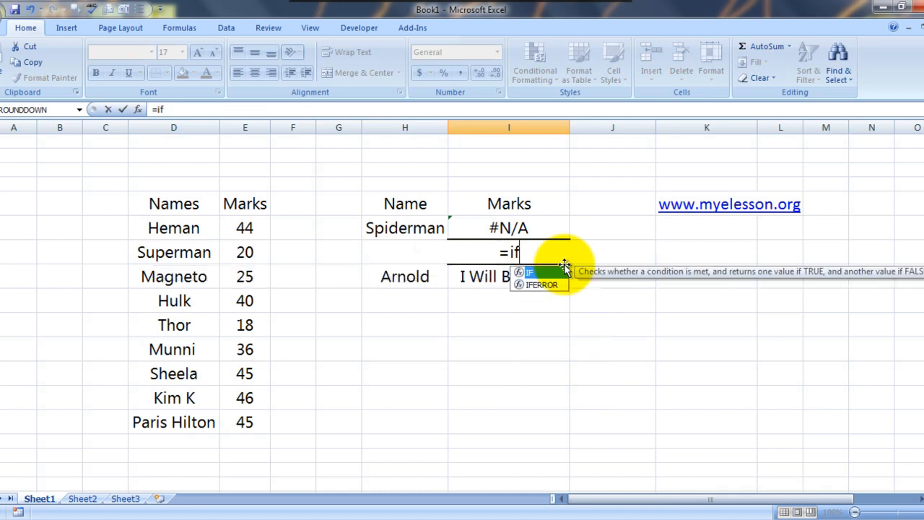
pyautogui.press('Down')
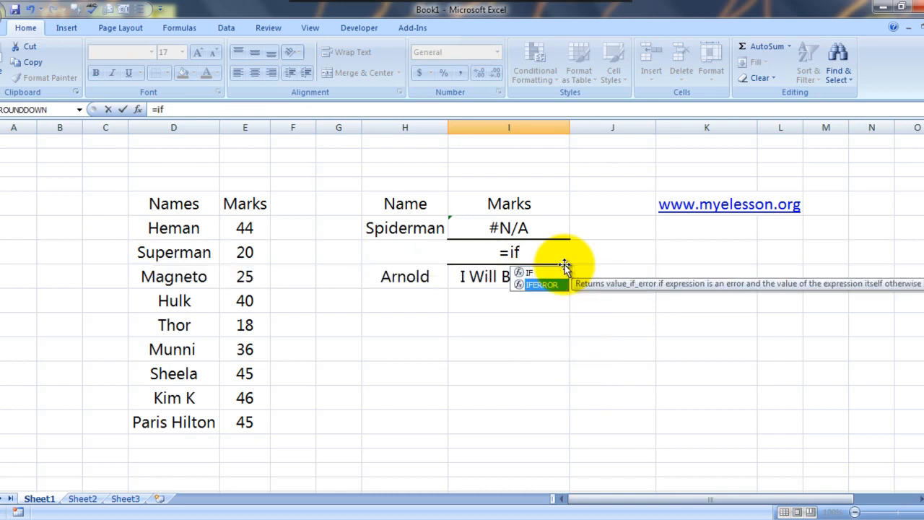
pyautogui.press('Tab')
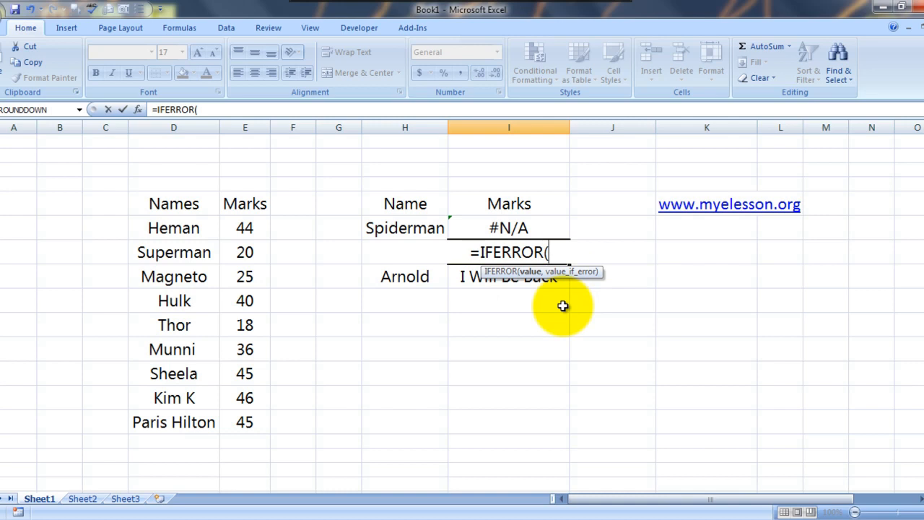
pyautogui.write('vlo')
pyautogui.press('Tab')
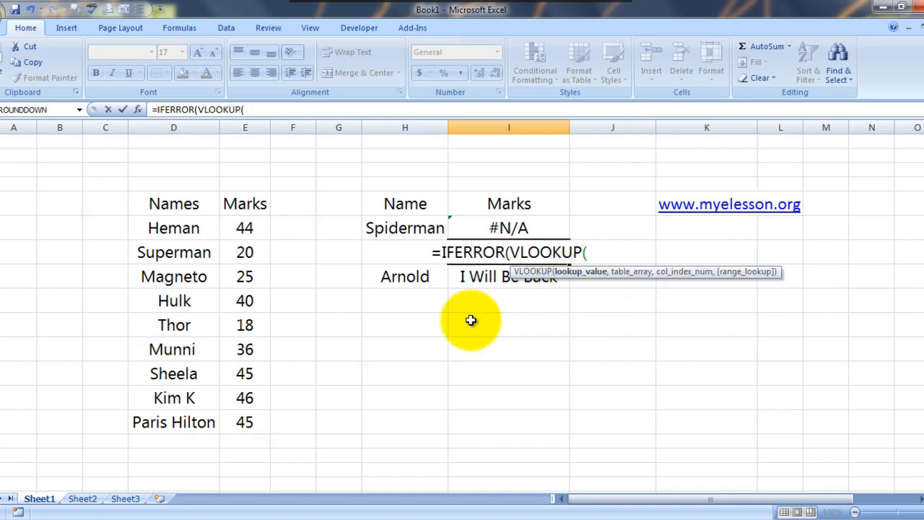
pyautogui.click(338, 250)
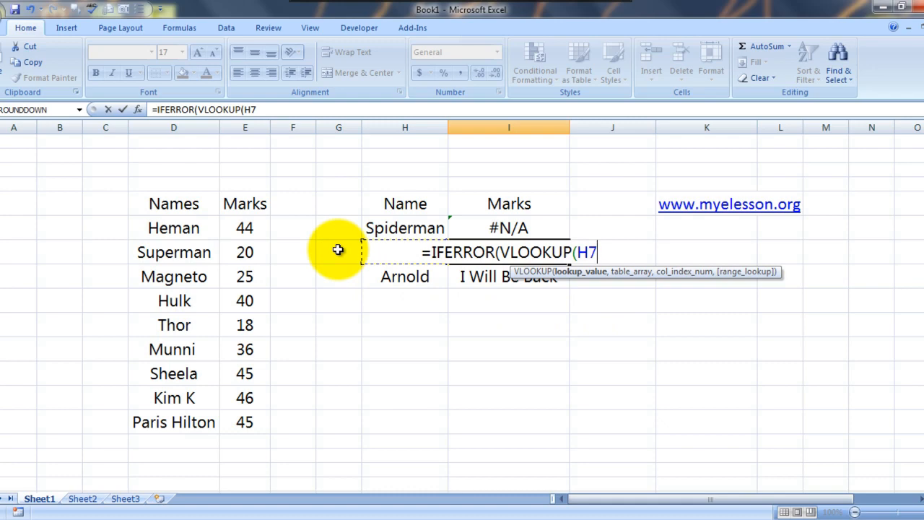
# Step: Set the names and marks range D6:E14 as the table array of the nested VLOOKUP in I7
pyautogui.write(',')
pyautogui.click(162, 228)
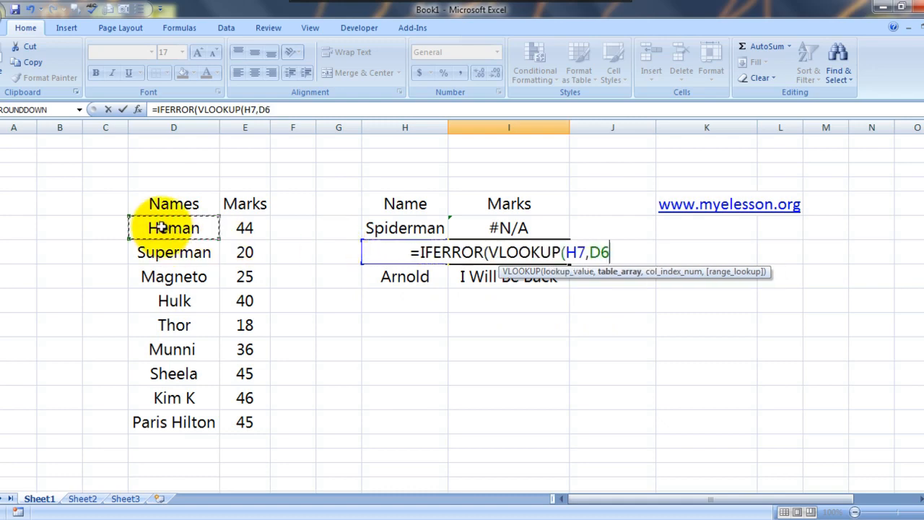
pyautogui.hotkey('shift', 'Right')
pyautogui.hotkey('shift', 'Down')
pyautogui.hotkey('shift', 'Down')
pyautogui.hotkey('shift', 'Down')
pyautogui.hotkey('shift', 'Down')
pyautogui.hotkey('shift', 'Down')
pyautogui.hotkey('shift', 'Down')
pyautogui.hotkey('shift', 'Down')
pyautogui.hotkey('shift', 'Down')
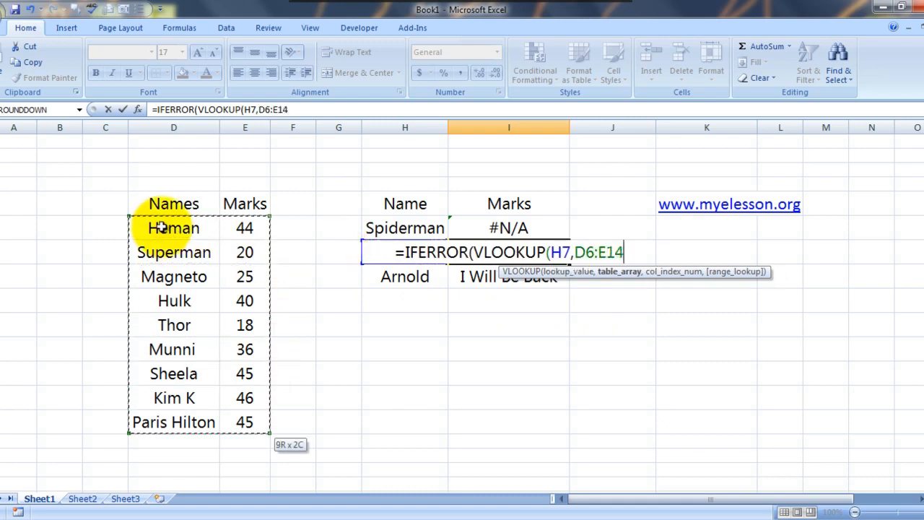
# Step: Close the nested VLOOKUP in I7 with column index 2 and range lookup 0, and advance to IFERROR's value_if_error argument, moving its syntax hint clear of the data
pyautogui.write(',2,0')
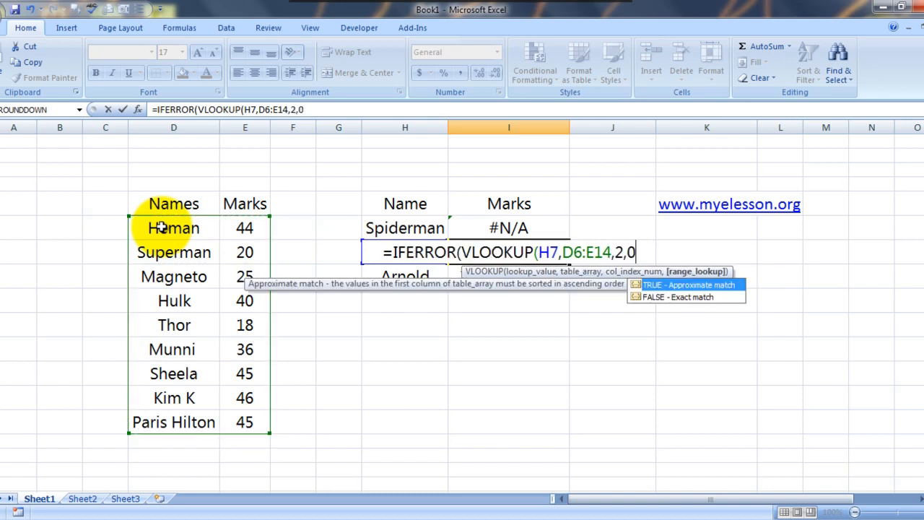
pyautogui.write(')')
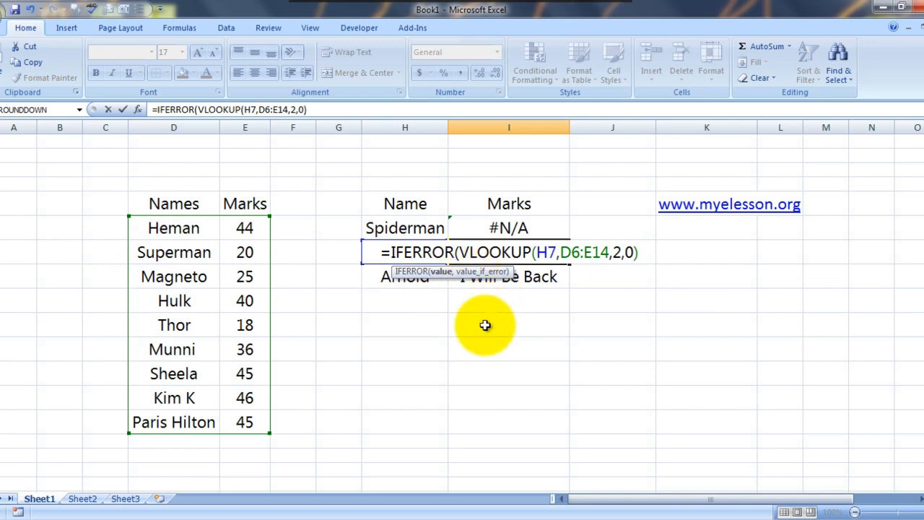
pyautogui.write(',')
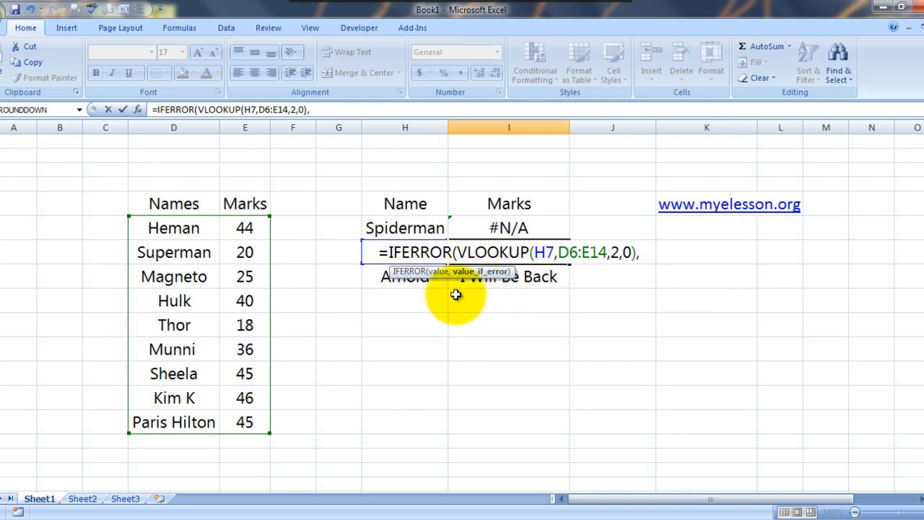
pyautogui.moveTo(451, 271); pyautogui.dragTo(703, 321)
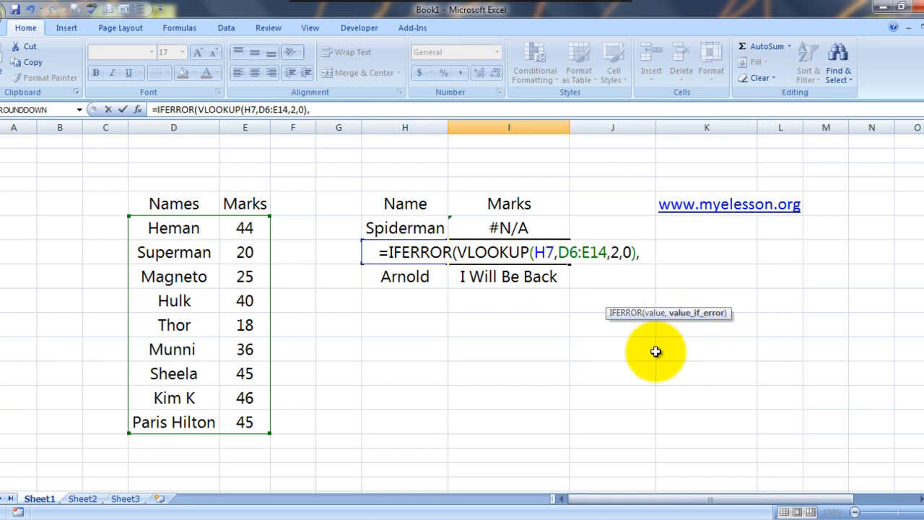
# Step: Finish Rambo's IFERROR formula in I7 with a single space in quotes as the error value
pyautogui.write('"')
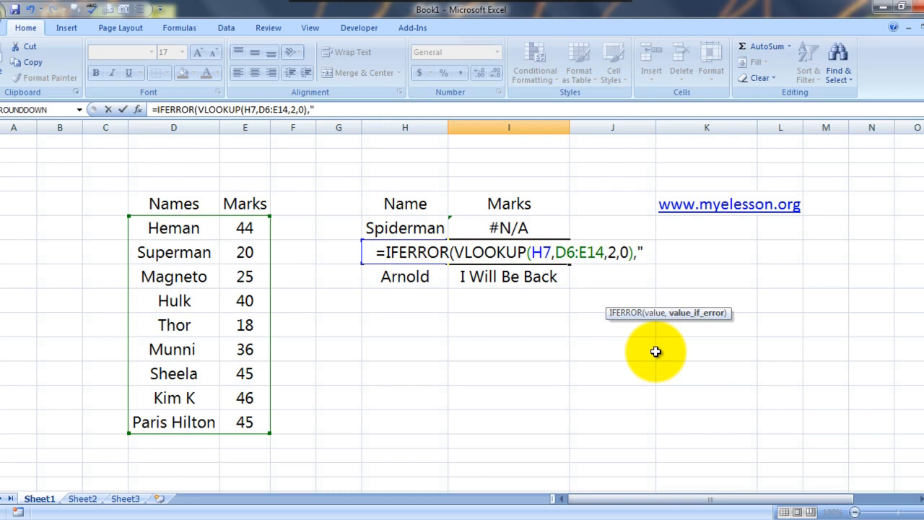
pyautogui.write(' "')
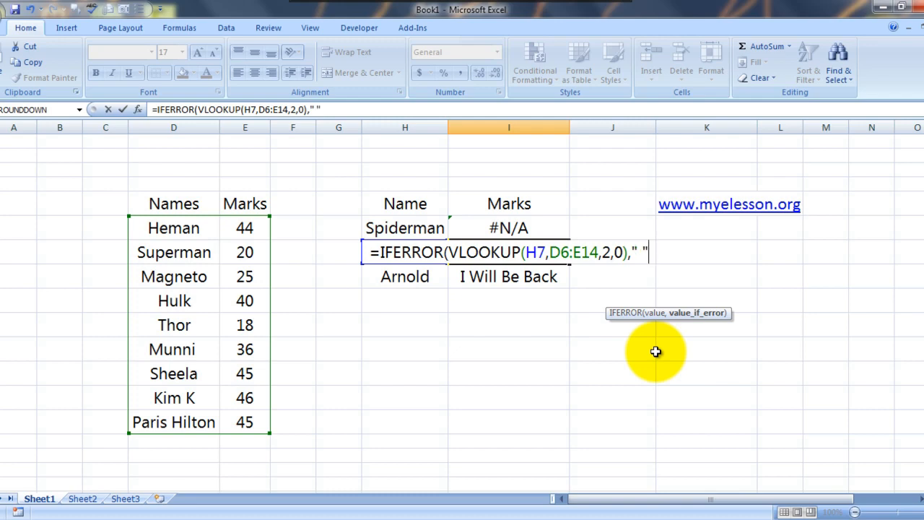
pyautogui.write(')')
pyautogui.press('Return')
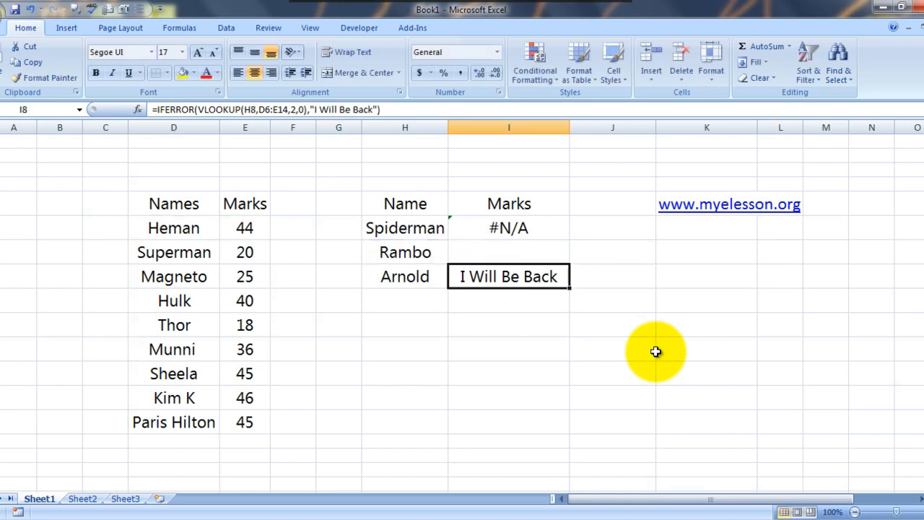
pyautogui.press('Up')
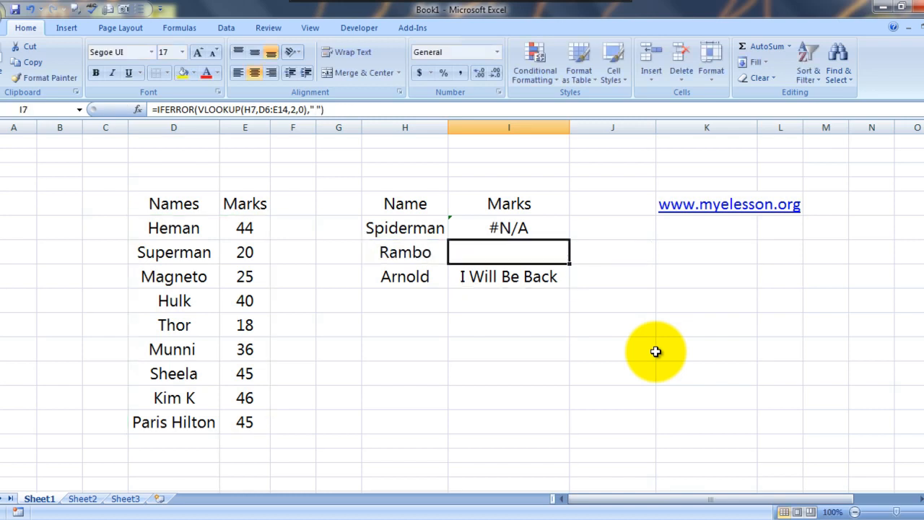
# Step: Clear Arnold's marks cell I8 and begin an IFERROR formula there wrapping a VLOOKUP with H8 as lookup value
pyautogui.click(514, 277)
pyautogui.press('Delete')
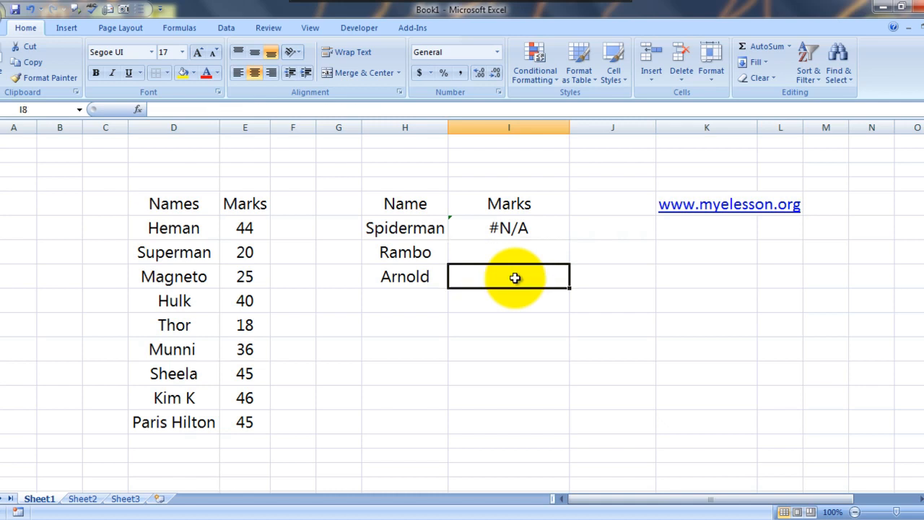
pyautogui.write('=if')
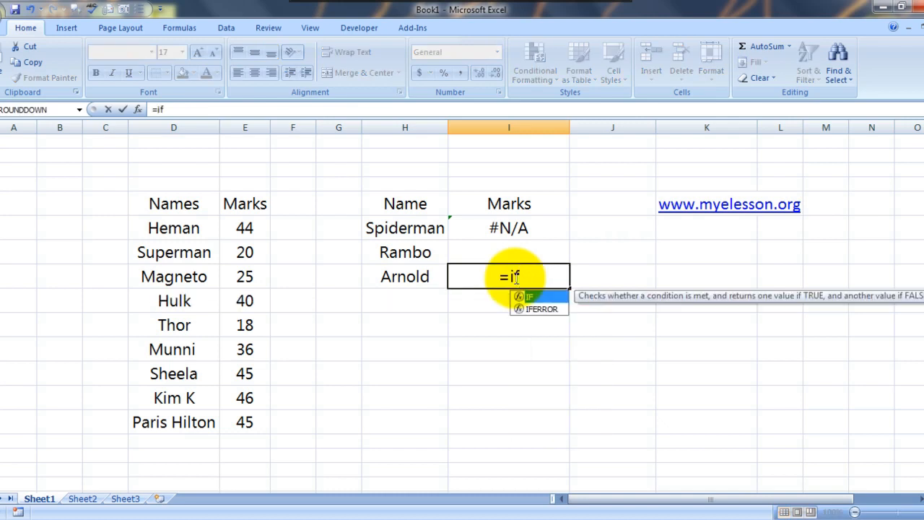
pyautogui.press('Tab')
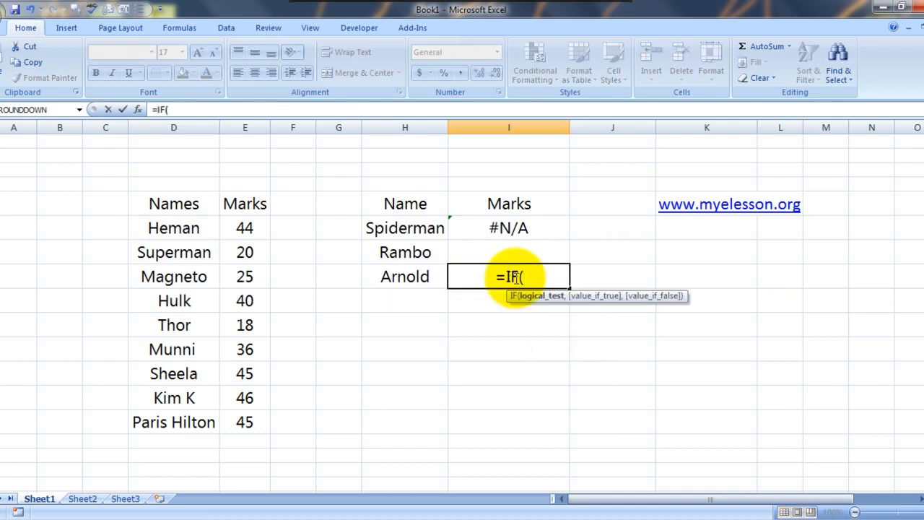
pyautogui.press('BackSpace')
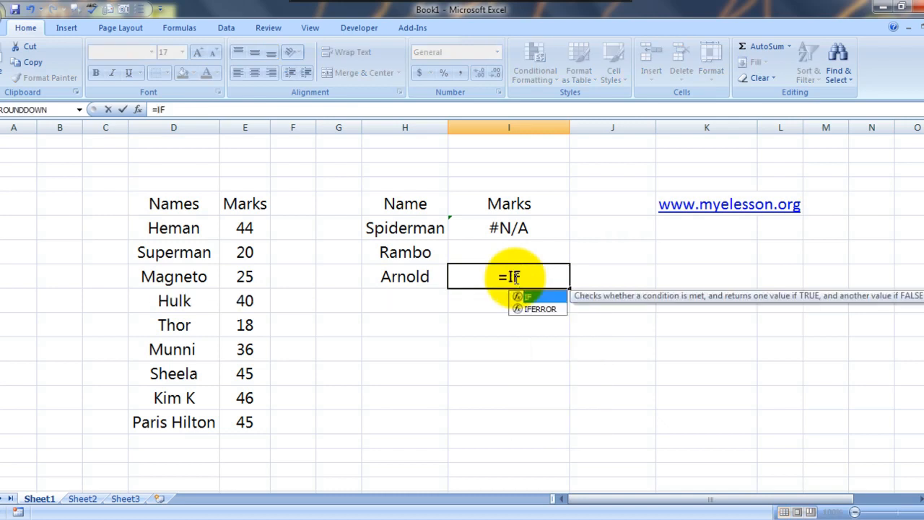
pyautogui.press('Down')
pyautogui.press('Tab')
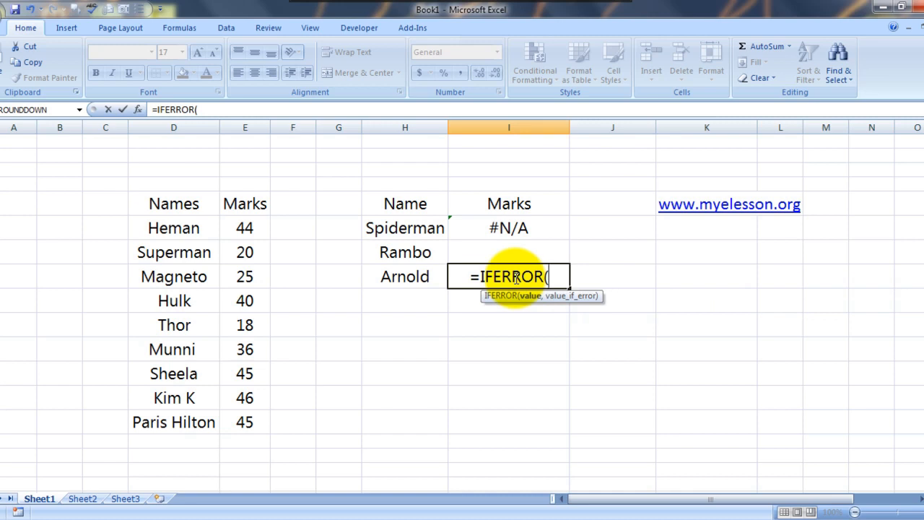
pyautogui.write('vlo')
pyautogui.press('Tab')
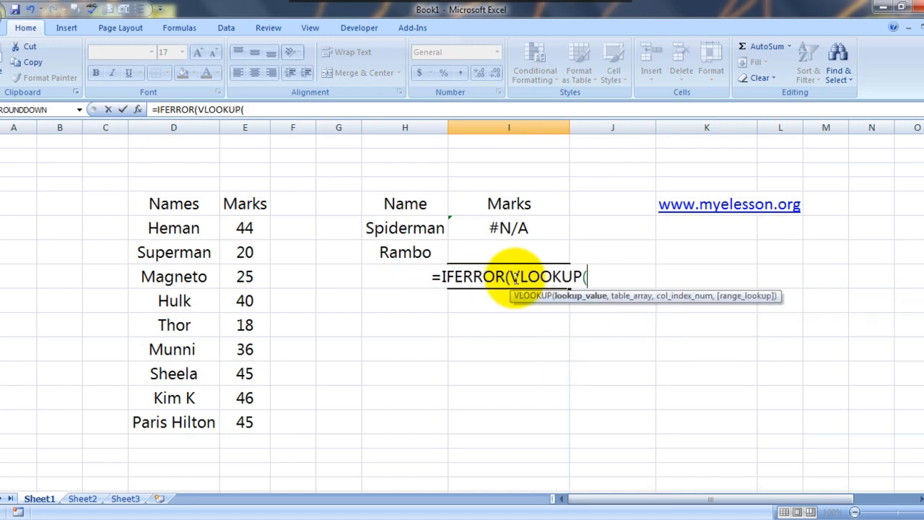
pyautogui.write('H8,')
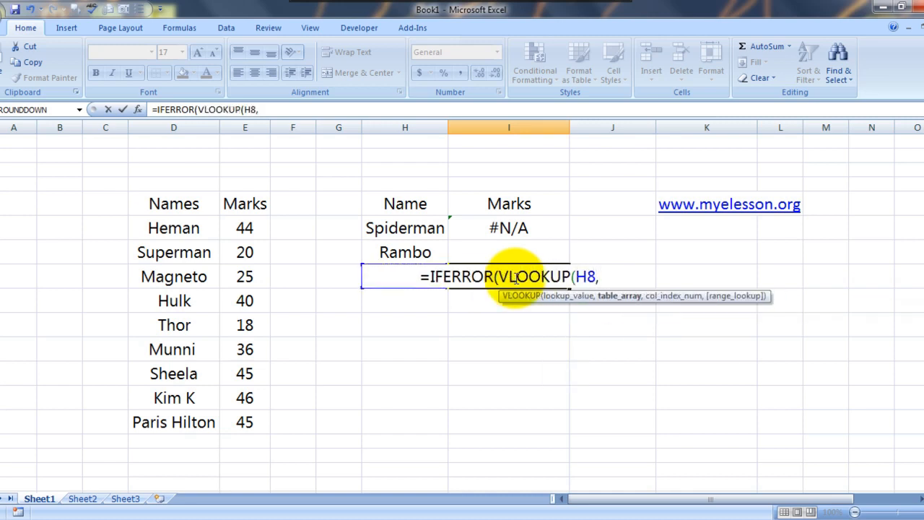
# Step: Set the VLOOKUP table array to the names and marks range D6:E14
pyautogui.press('Left')
pyautogui.press('Left')
pyautogui.press('Left')
pyautogui.press('Left')
pyautogui.press('Left')
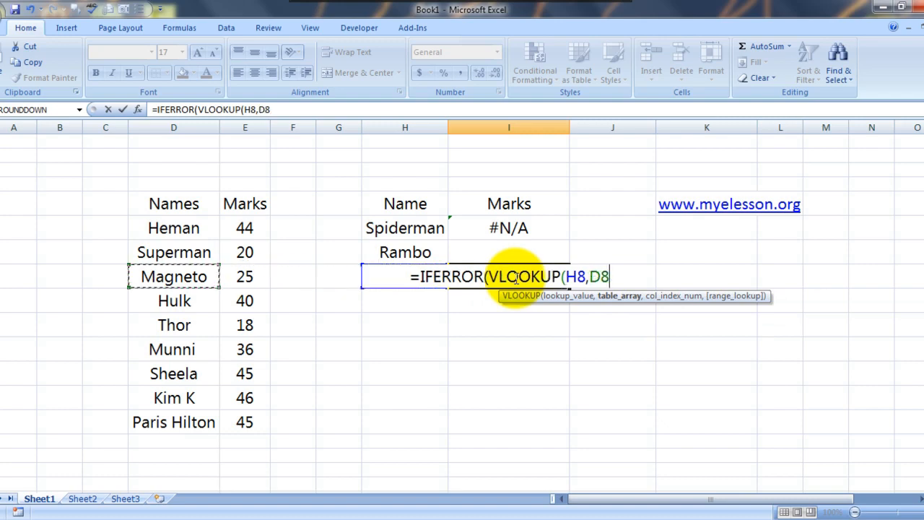
pyautogui.press('Up')
pyautogui.press('Up')
pyautogui.hotkey('shift', 'Right')
pyautogui.hotkey('shift', 'Down')
pyautogui.hotkey('shift', 'Down')
pyautogui.hotkey('shift', 'Down')
pyautogui.hotkey('shift', 'Down')
pyautogui.hotkey('shift', 'Down')
pyautogui.hotkey('shift', 'Down')
pyautogui.hotkey('shift', 'Down')
pyautogui.hotkey('shift', 'Down')
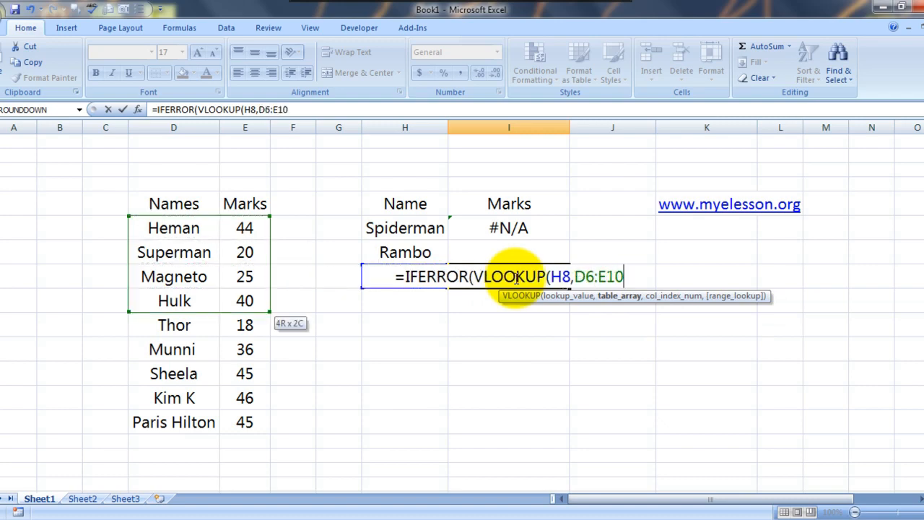
pyautogui.write(',')
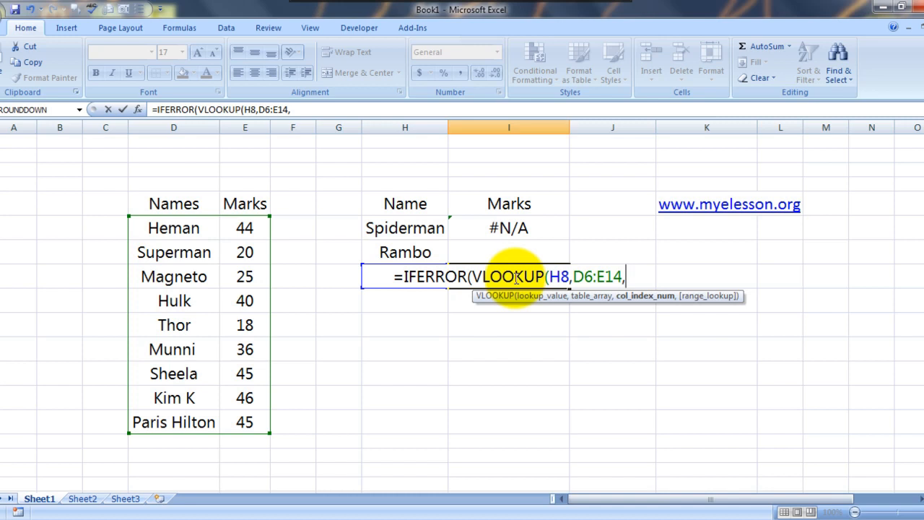
# Step: Complete the VLOOKUP part with column index 2 and range lookup 0
pyautogui.write('2')
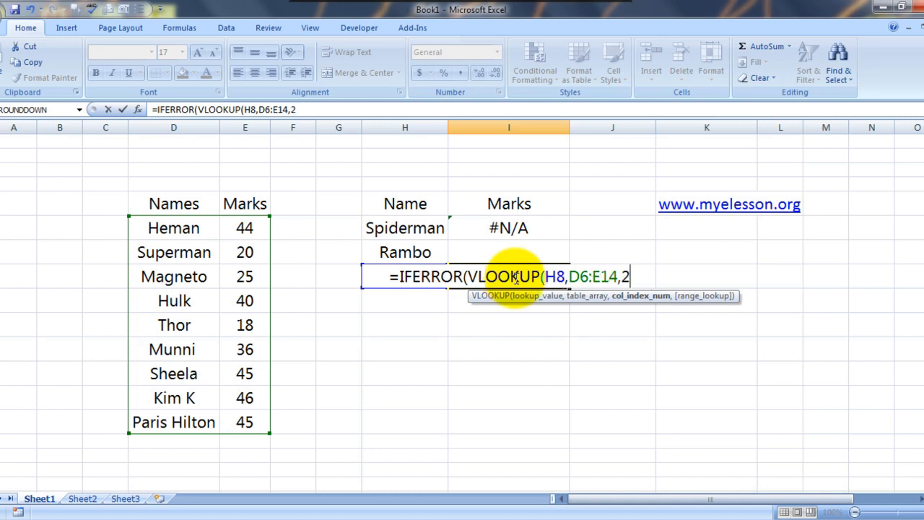
pyautogui.write(',0')
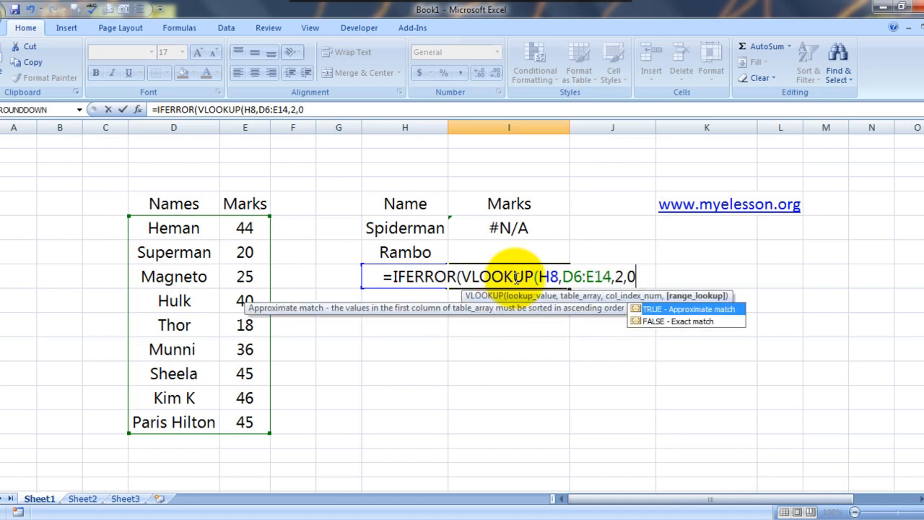
pyautogui.write('),')
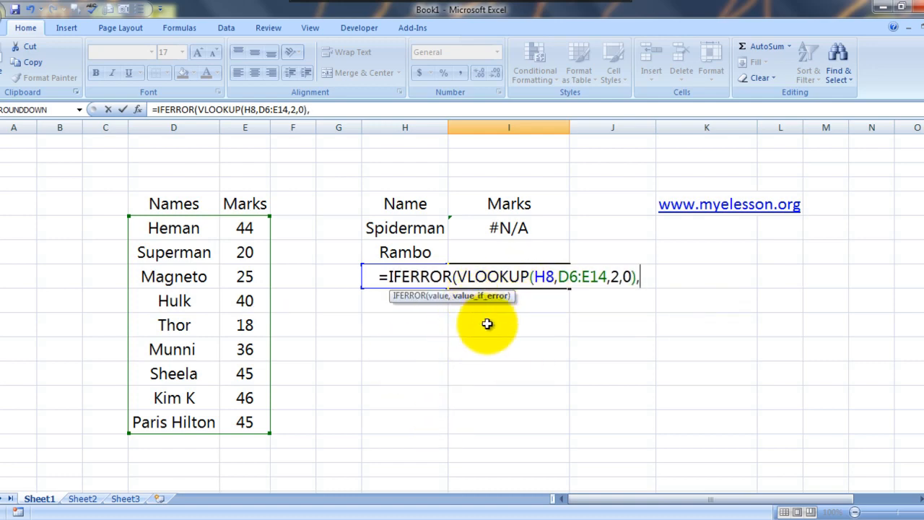
# Step: Set the IFERROR error value to " I will be back" with a leading space and enter the formula in I8
pyautogui.write('"')
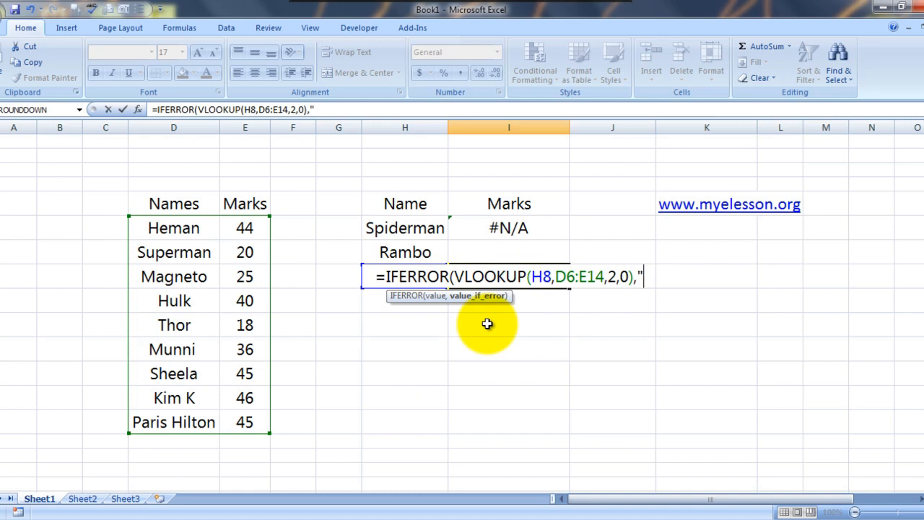
pyautogui.write(' I will ')
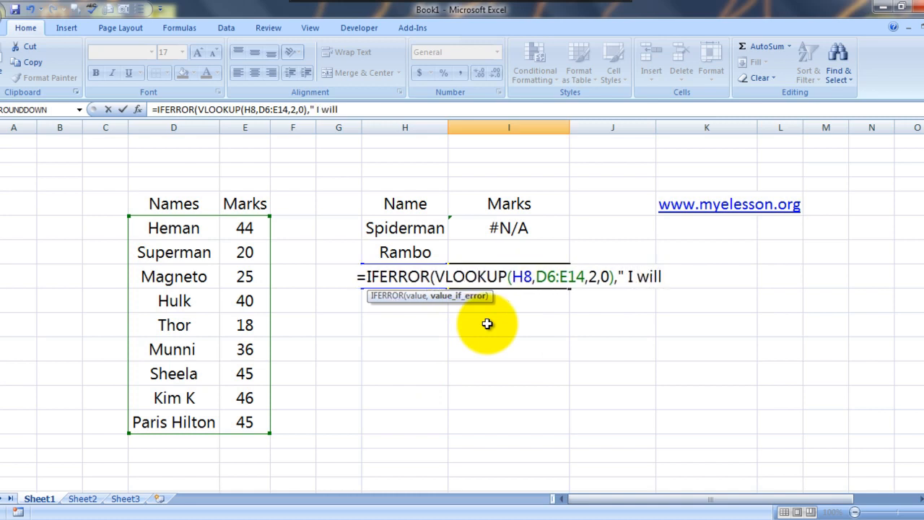
pyautogui.write('be Ba')
pyautogui.press('BackSpace')
pyautogui.press('BackSpace')
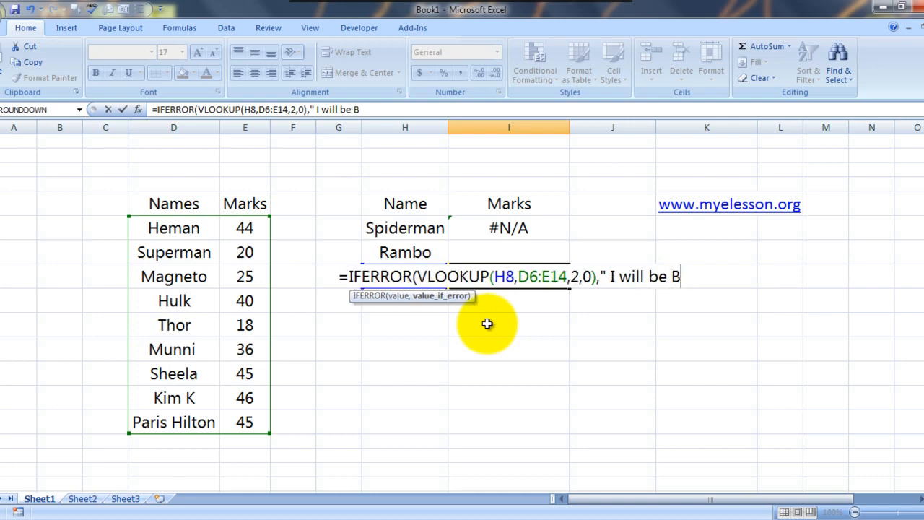
pyautogui.write('back")')
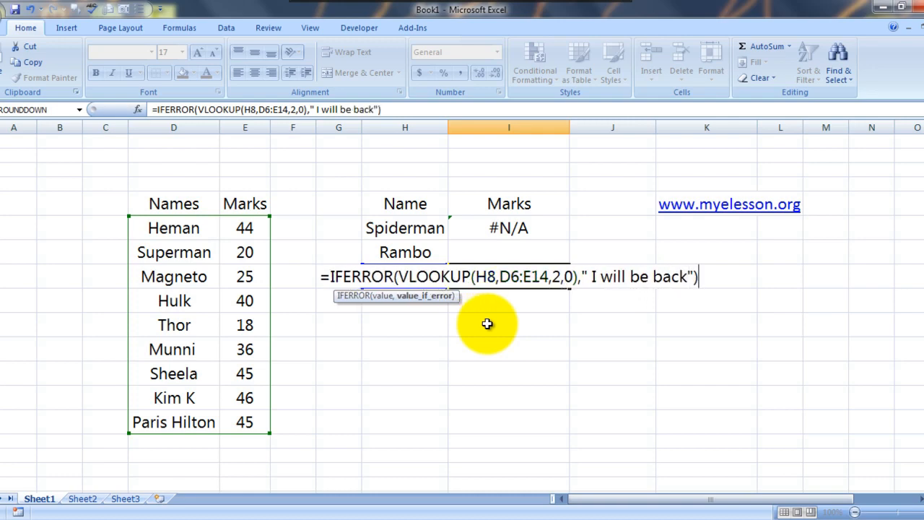
pyautogui.hotkey('ctrl', 'Return')
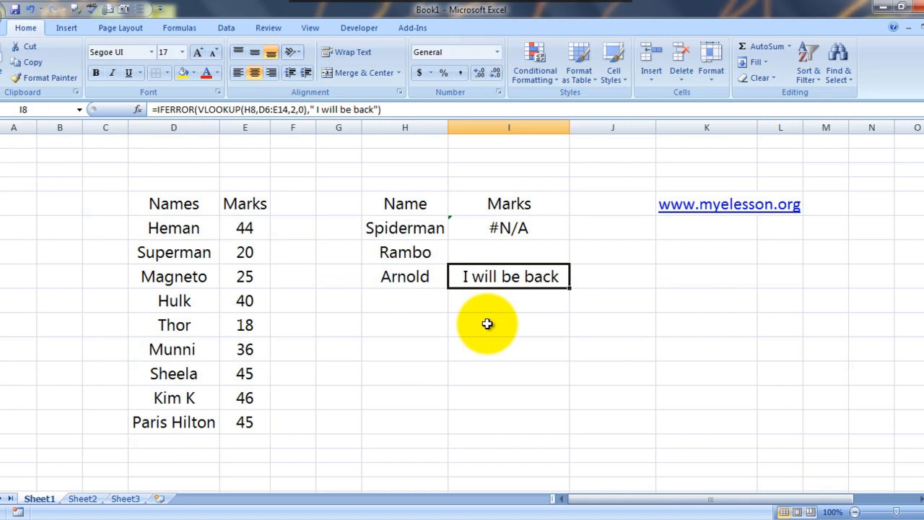
# Step: Copy the name Paris Hilton from cell D14 at the end of the Names list
pyautogui.press('Left')
pyautogui.press('Down')
pyautogui.press('Down')
pyautogui.press('Down')
pyautogui.press('Down')
pyautogui.press('Down')
pyautogui.press('Left')
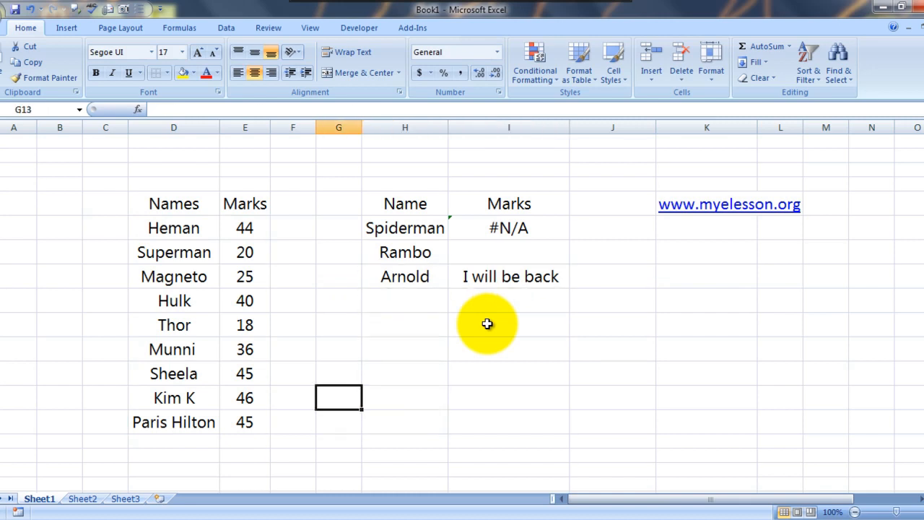
pyautogui.press('Up')
pyautogui.press('Up')
pyautogui.press('Up')
pyautogui.press('Up')
pyautogui.press('Right')
pyautogui.press('Left')
pyautogui.press('Left')
pyautogui.press('Left')
pyautogui.press('Down')
pyautogui.press('Down')
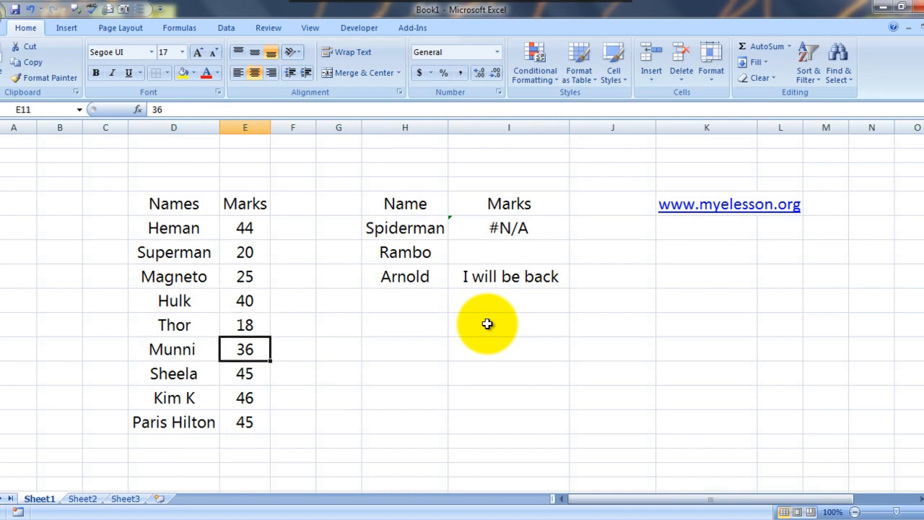
pyautogui.press('Down')
pyautogui.press('Down')
pyautogui.press('Down')
pyautogui.press('Left')
pyautogui.hotkey('ctrl', 'c')
# Step: Paste the copied name into cell H9 below Arnold
pyautogui.press('Right')
pyautogui.press('Right')
pyautogui.press('Right')
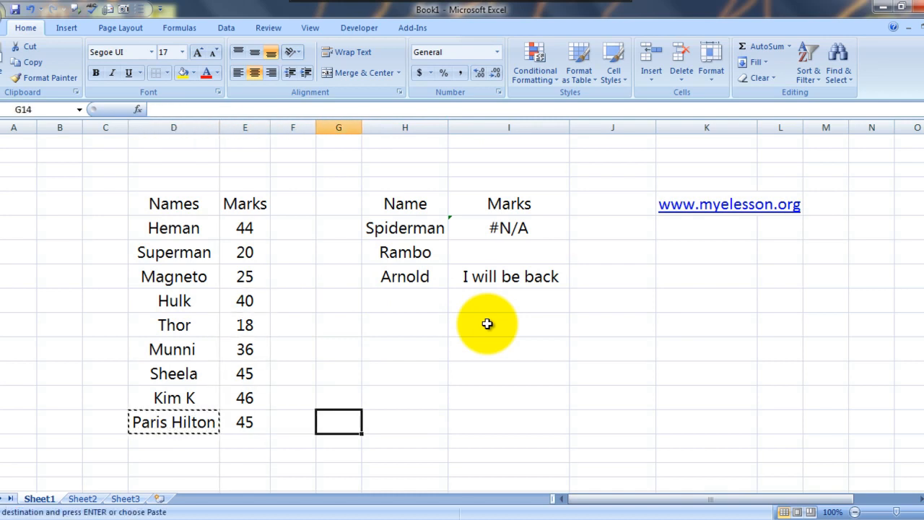
pyautogui.press('Up')
pyautogui.press('Up')
pyautogui.press('Up')
pyautogui.press('Up')
pyautogui.press('Right')
pyautogui.hotkey('ctrl', 'v')
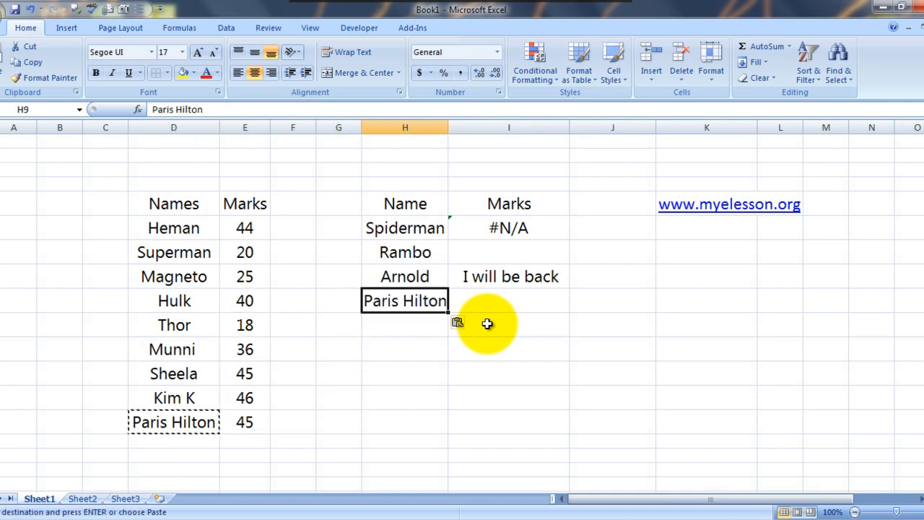
# Step: Begin an IFERROR formula in I9, the marks cell for Paris Hilton
pyautogui.press('Right')
pyautogui.press('Right')
pyautogui.press('Left')
pyautogui.press('Left')
pyautogui.press('Left')
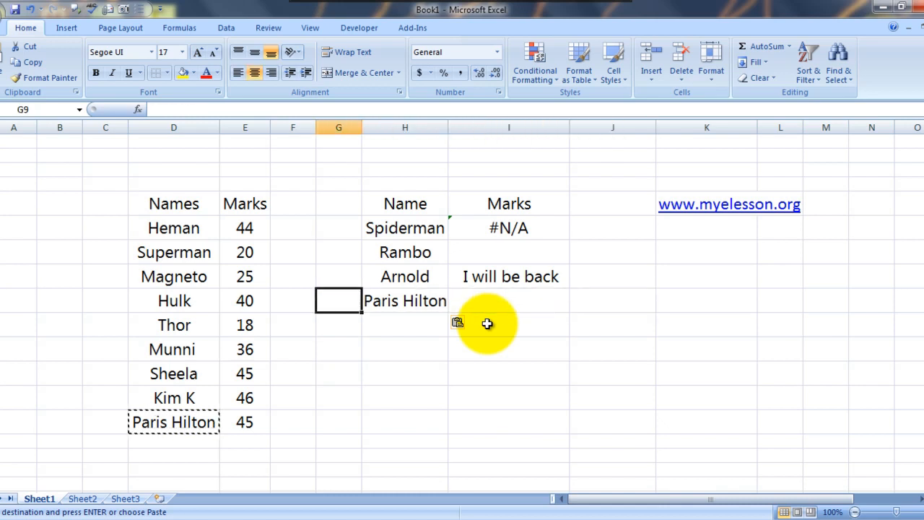
pyautogui.press('Right')
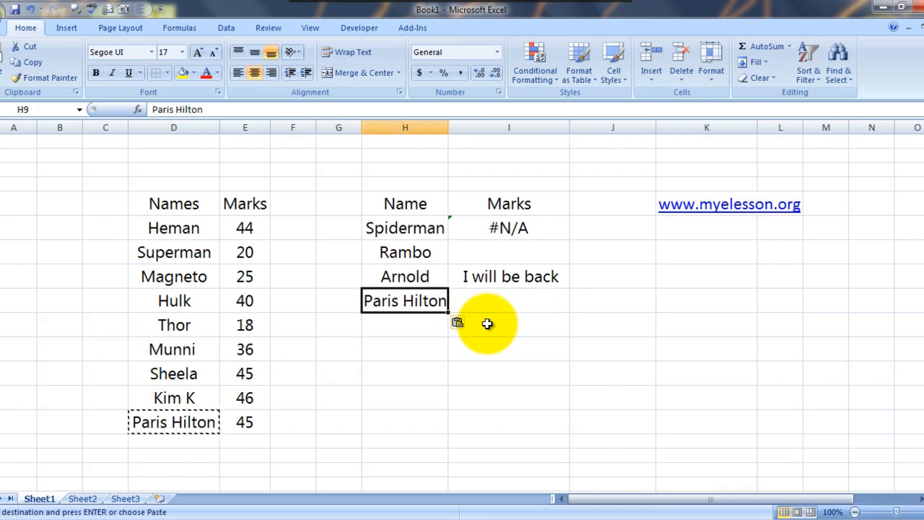
pyautogui.press('Right')
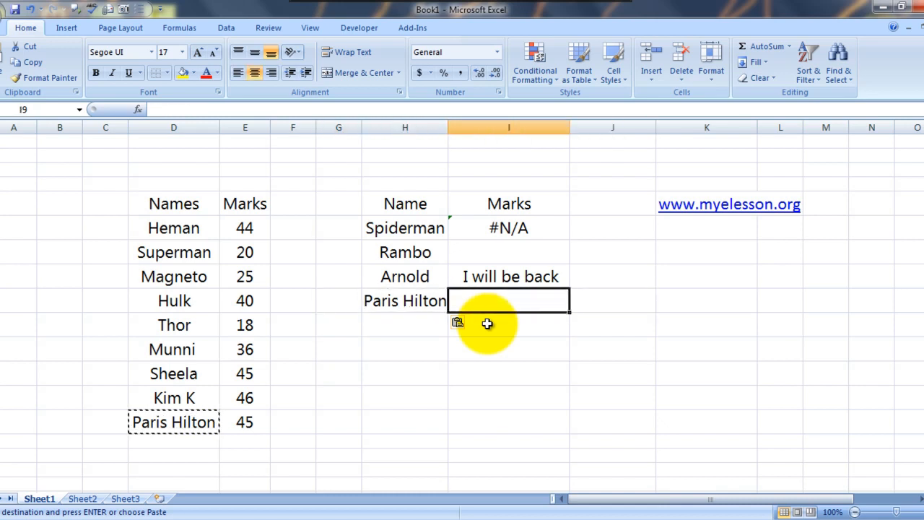
pyautogui.press('Up')
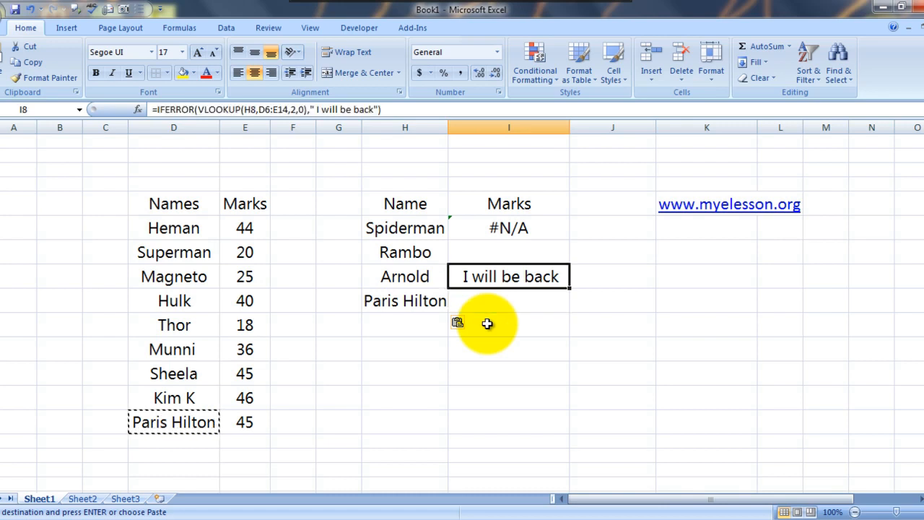
pyautogui.press('Down')
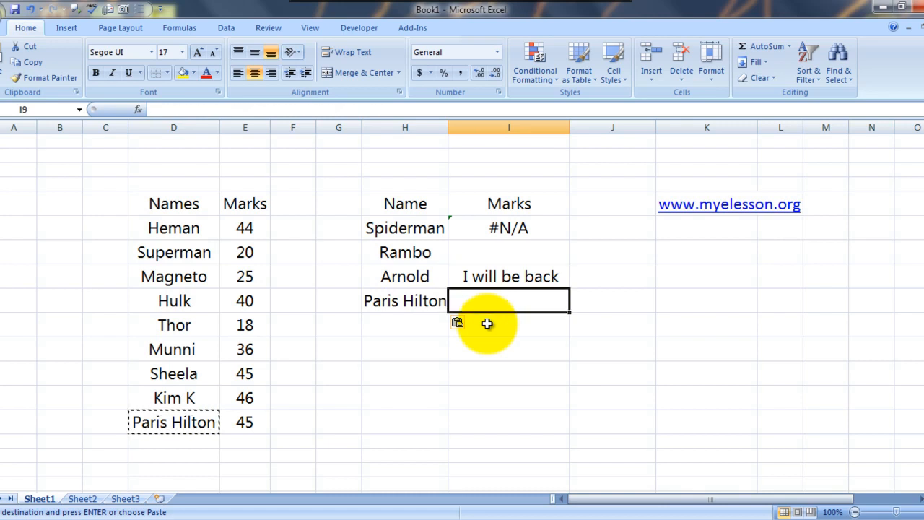
pyautogui.write('=')
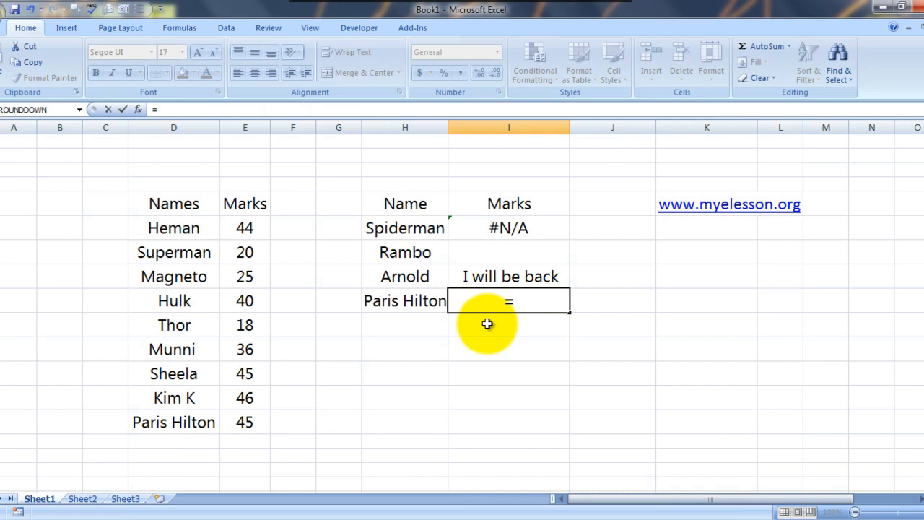
pyautogui.write('vl')
pyautogui.press('BackSpace')
pyautogui.press('BackSpace')
pyautogui.write('ife')
pyautogui.press('Tab')
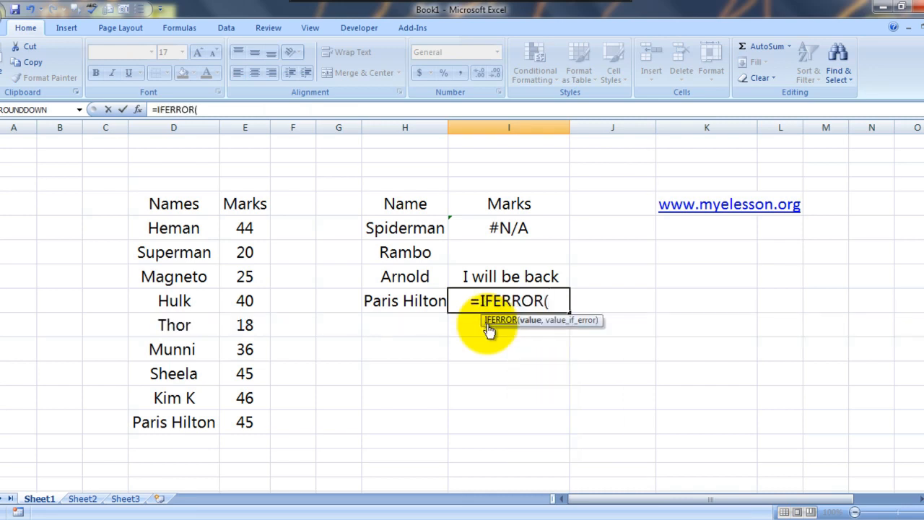
pyautogui.press('Left')
pyautogui.write(',')
pyautogui.press('Left')
pyautogui.press('Left')
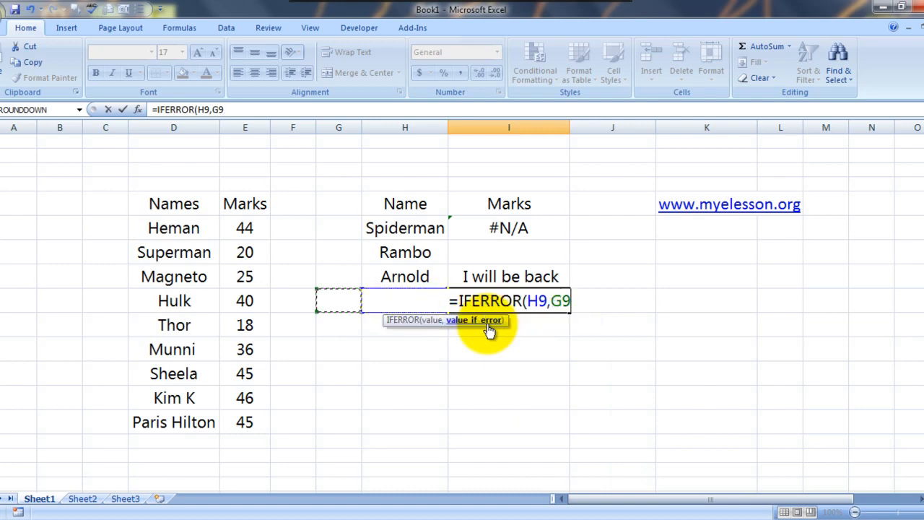
pyautogui.press('Left')
pyautogui.press('Left')
pyautogui.press('Left')
pyautogui.press('Up')
pyautogui.press('Up')
pyautogui.press('Up')
pyautogui.hotkey('shift', 'Right')
pyautogui.hotkey('shift', 'Down')
pyautogui.hotkey('shift', 'Down')
pyautogui.hotkey('shift', 'Down')
pyautogui.hotkey('shift', 'Down')
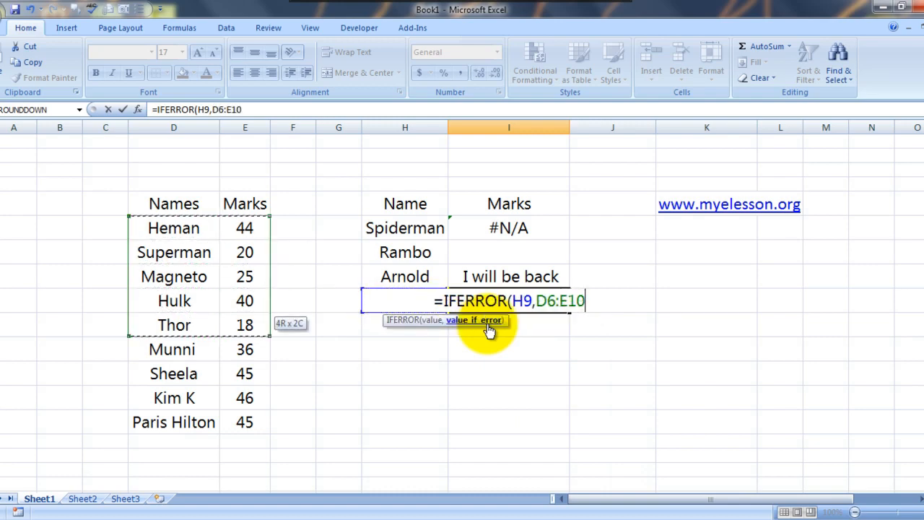
pyautogui.hotkey('shift', 'Down')
pyautogui.hotkey('shift', 'Down')
pyautogui.hotkey('shift', 'Down')
pyautogui.hotkey('shift', 'Down')
pyautogui.write(',')
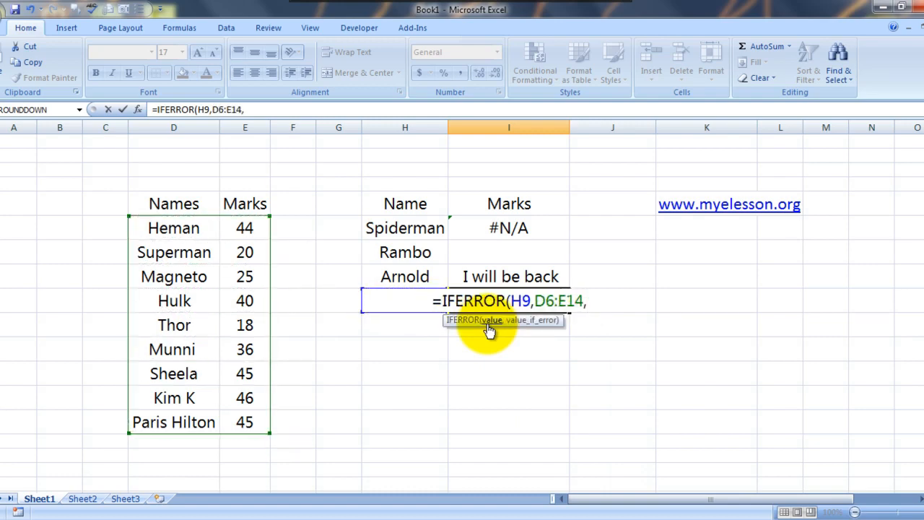
pyautogui.write('2,0')
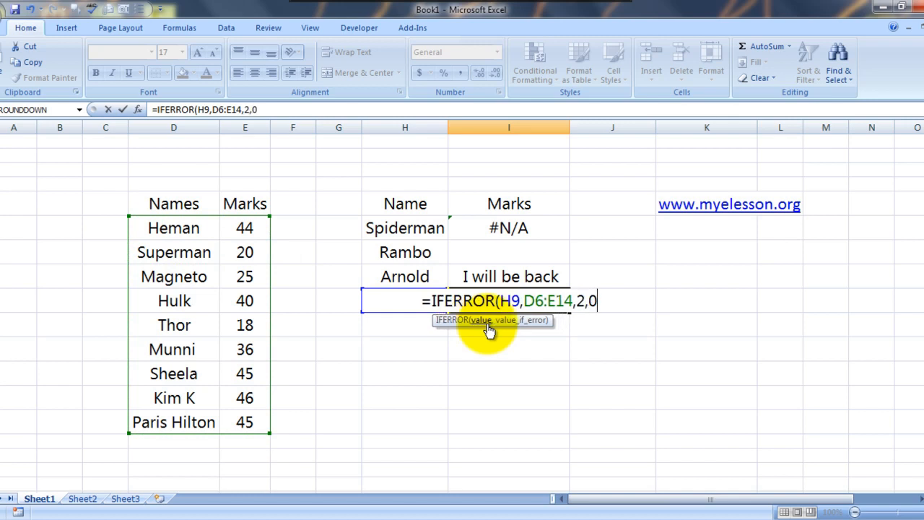
pyautogui.write('),')
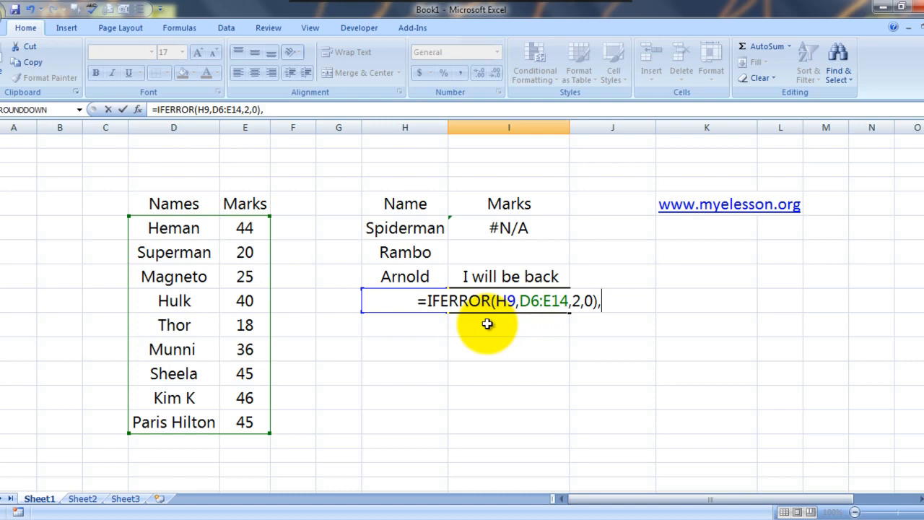
pyautogui.press('BackSpace')
pyautogui.press('BackSpace')
pyautogui.press('BackSpace')
pyautogui.press('BackSpace')
pyautogui.press('BackSpace')
pyautogui.press('BackSpace')
pyautogui.press('BackSpace')
pyautogui.press('BackSpace')
pyautogui.press('BackSpace')
pyautogui.press('BackSpace')
pyautogui.press('BackSpace')
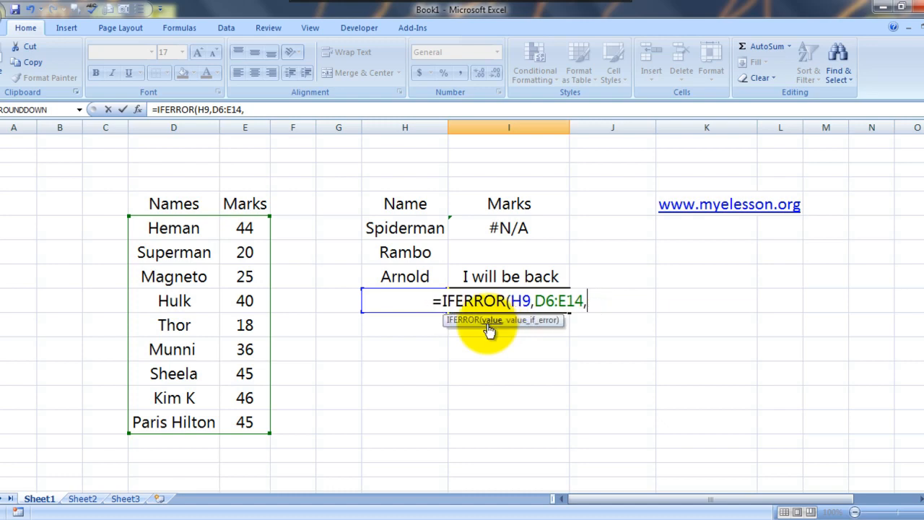
pyautogui.press('BackSpace')
pyautogui.press('BackSpace')
pyautogui.press('BackSpace')
pyautogui.press('BackSpace')
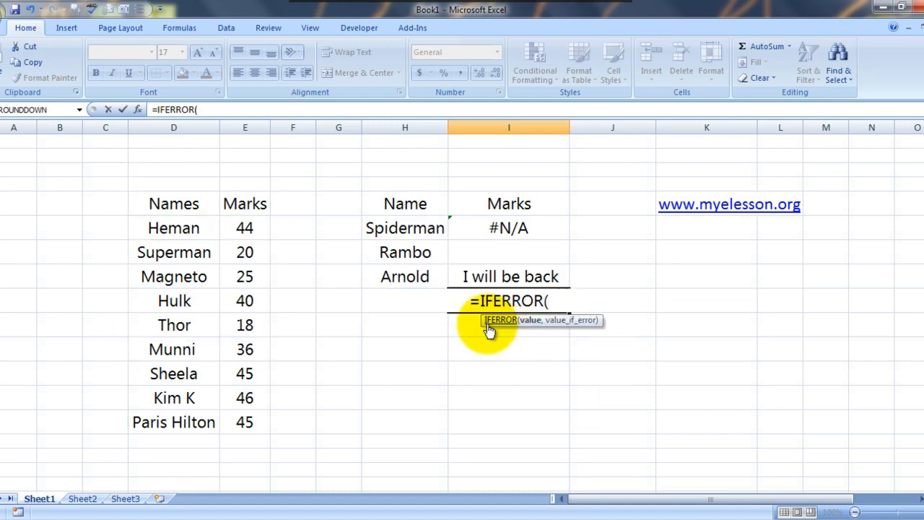
# Step: Nest a VLOOKUP inside the IFERROR formula in I9, using H9 as the lookup value
pyautogui.write('vlo')
pyautogui.press('Tab')
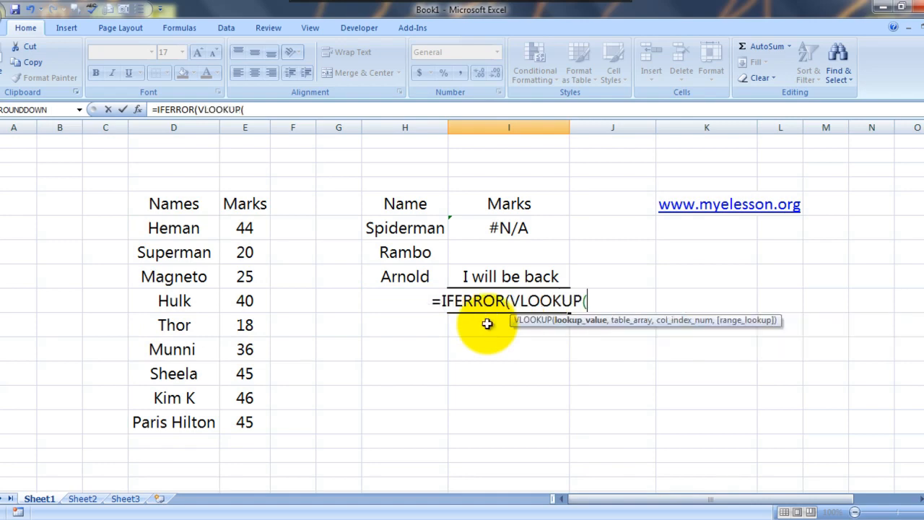
pyautogui.press('Left')
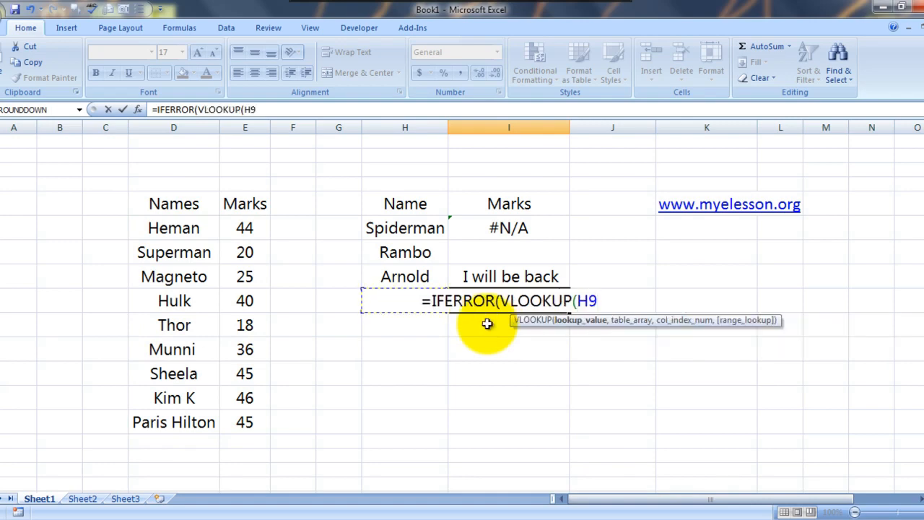
# Step: Set the VLOOKUP table array to D6:E14, covering all the names and marks
pyautogui.write(',')
pyautogui.press('Left')
pyautogui.press('Left')
pyautogui.press('Left')
pyautogui.press('Left')
pyautogui.press('Left')
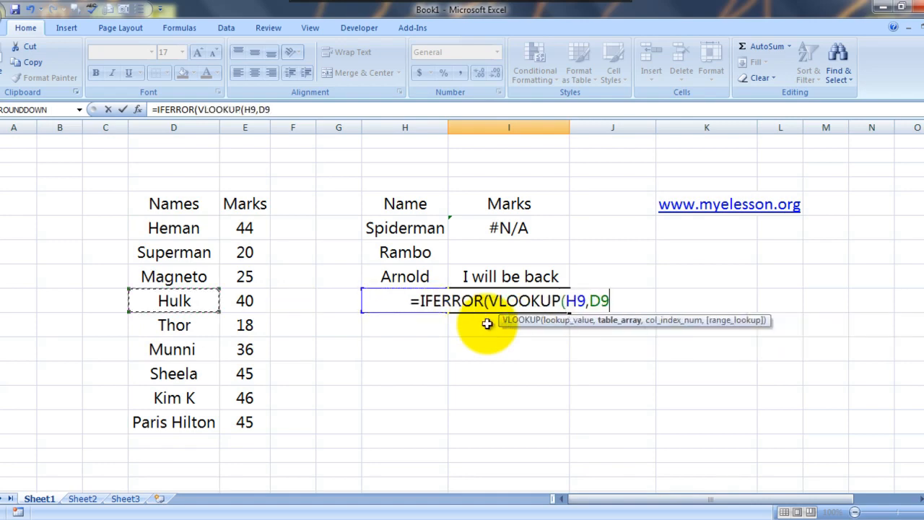
pyautogui.press('Up')
pyautogui.press('Up')
pyautogui.press('Up')
pyautogui.hotkey('shift', 'Right')
pyautogui.hotkey('shift', 'Down')
pyautogui.hotkey('shift', 'Down')
pyautogui.hotkey('shift', 'Down')
pyautogui.hotkey('shift', 'Down')
pyautogui.hotkey('shift', 'Down')
pyautogui.hotkey('shift', 'Down')
pyautogui.hotkey('shift', 'Down')
pyautogui.hotkey('shift', 'Down')
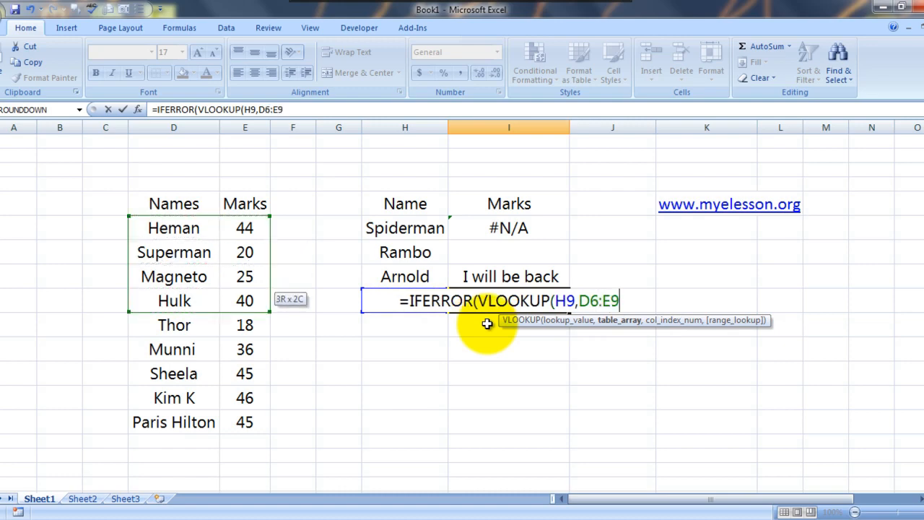
pyautogui.write(',')
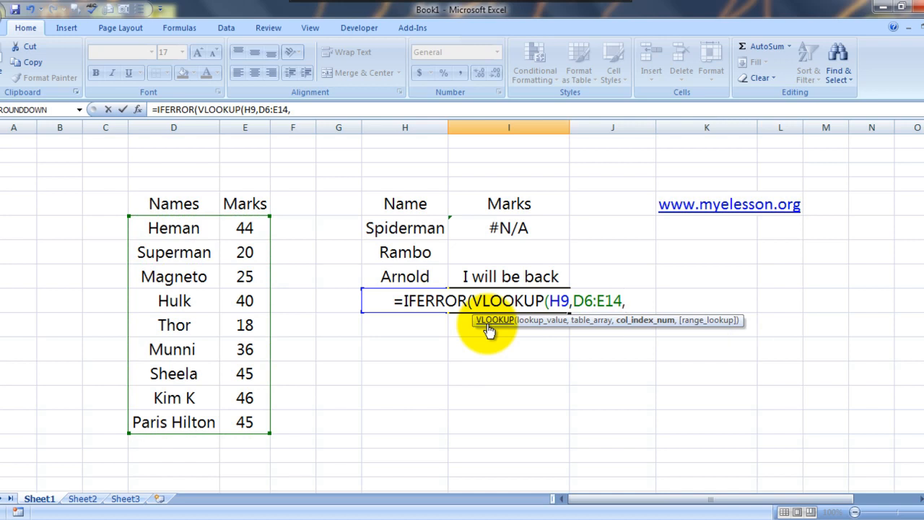
# Step: Finish the VLOOKUP in I9 with column index 2 and range lookup 0, ready for the IFERROR error value
pyautogui.write('2,0')
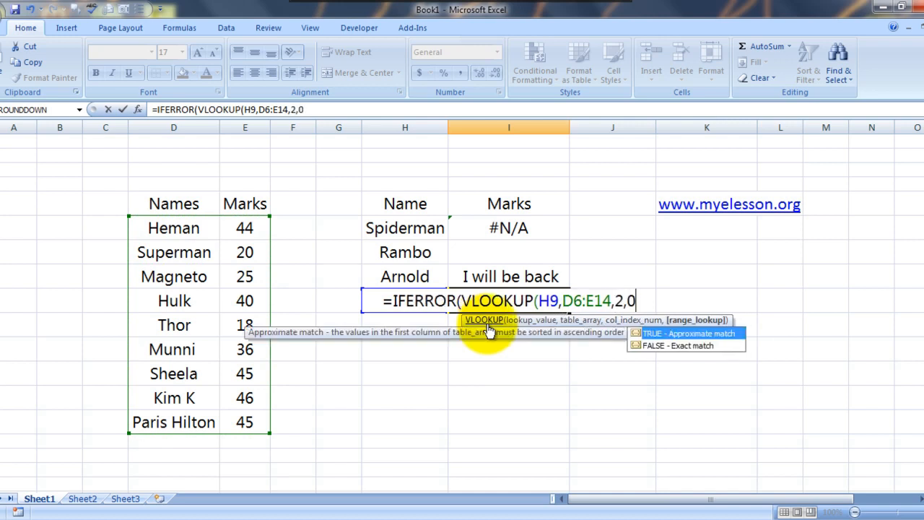
pyautogui.write(')')
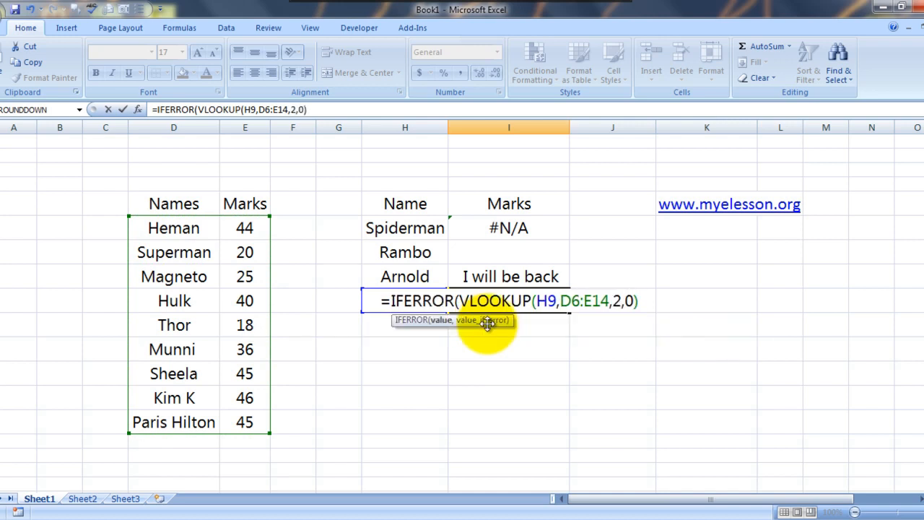
pyautogui.write(',')
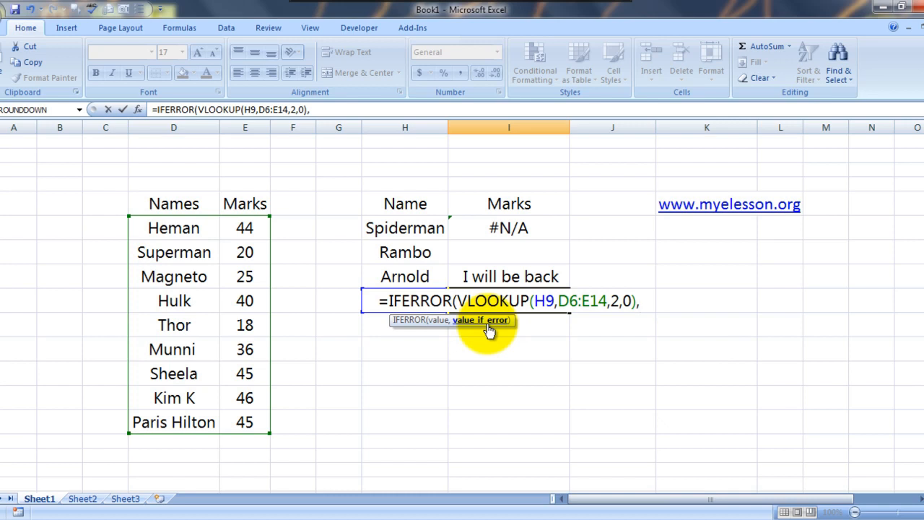
# Step: Set the IFERROR error value to " Drive safe" with a leading space and enter the formula in I9
pyautogui.write('" ')
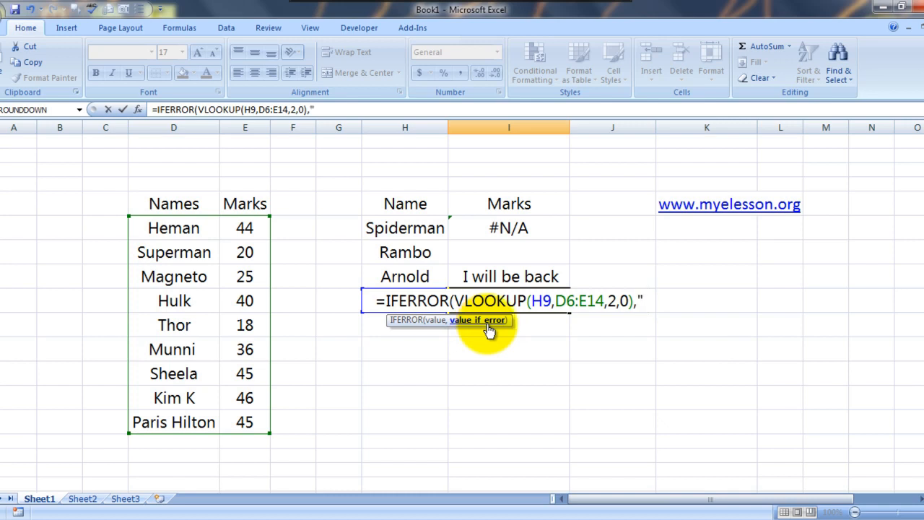
pyautogui.write('Dri')
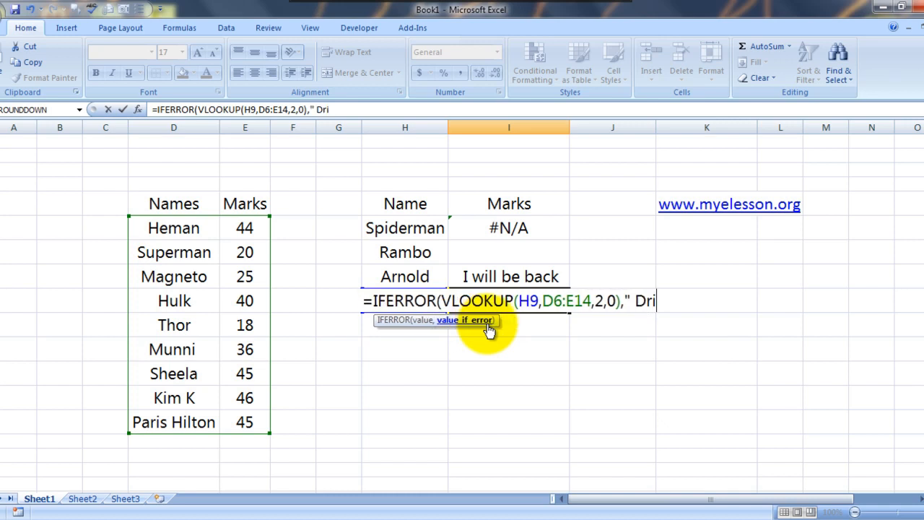
pyautogui.write('ve safe")')
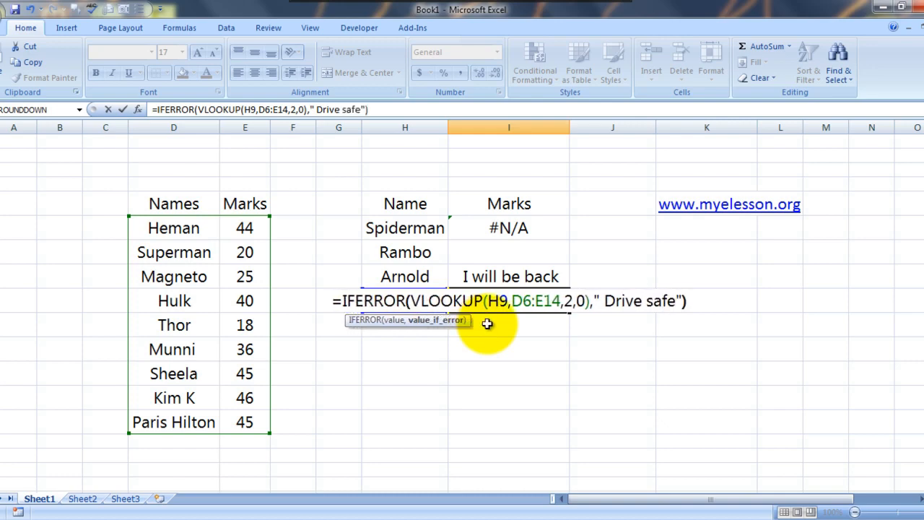
pyautogui.press('Return')
pyautogui.press('Up')
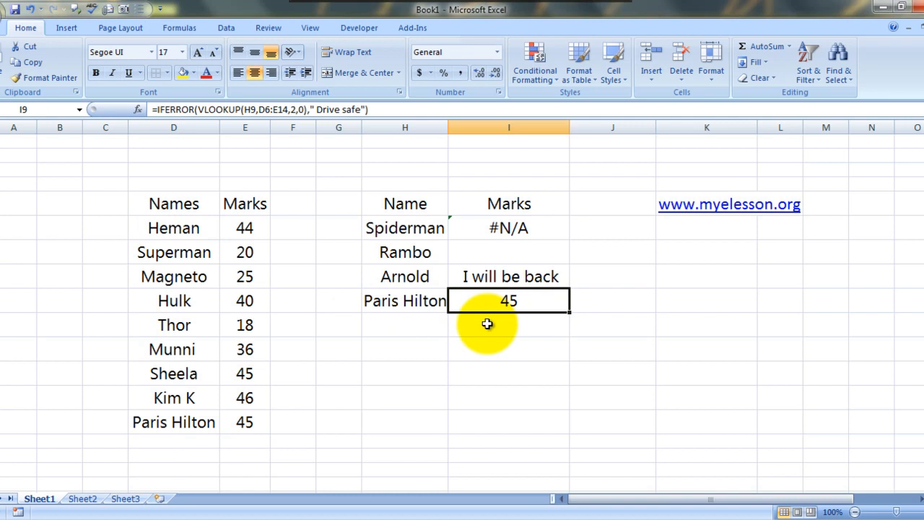
pyautogui.press('Right')
pyautogui.press('Left')
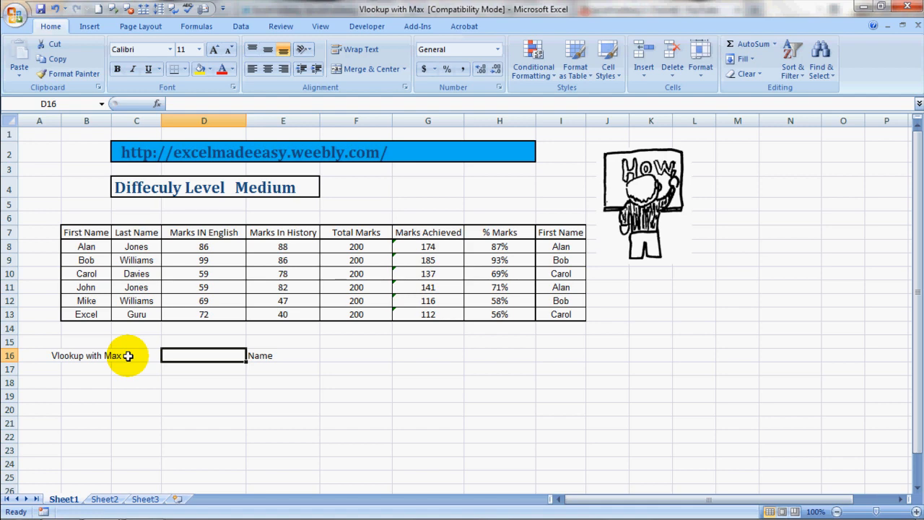
# Step: In the Vlookup with Max workbook, enter a MAX formula over the English marks D8:D13 in D16
pyautogui.write('=ma')
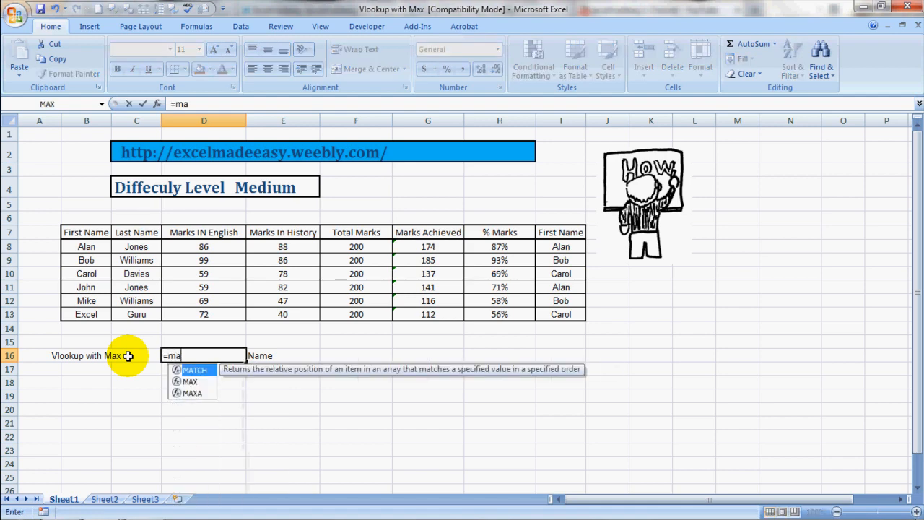
pyautogui.write('x(')
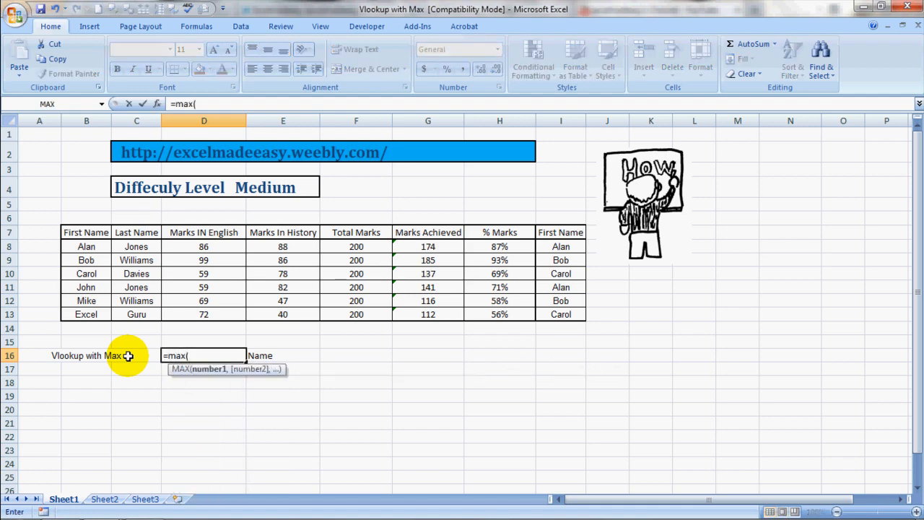
pyautogui.moveTo(204, 246); pyautogui.dragTo(204, 314)
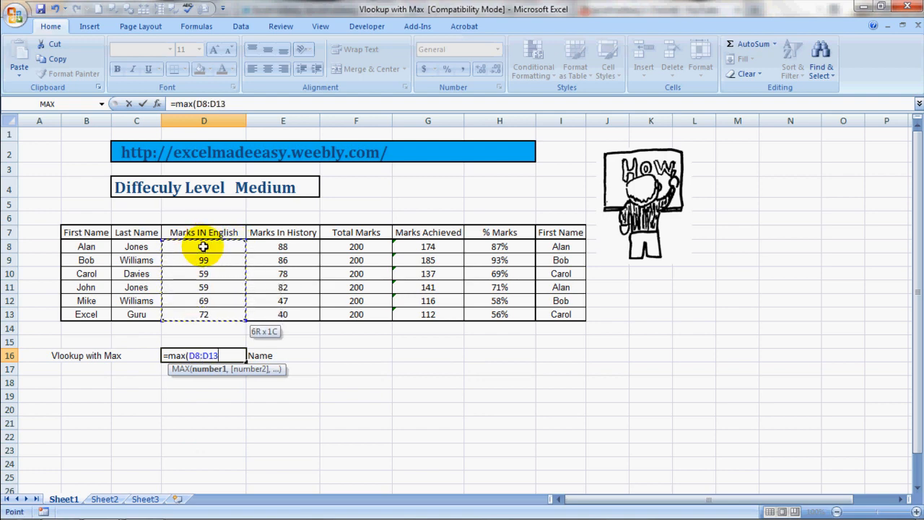
pyautogui.press('Return')
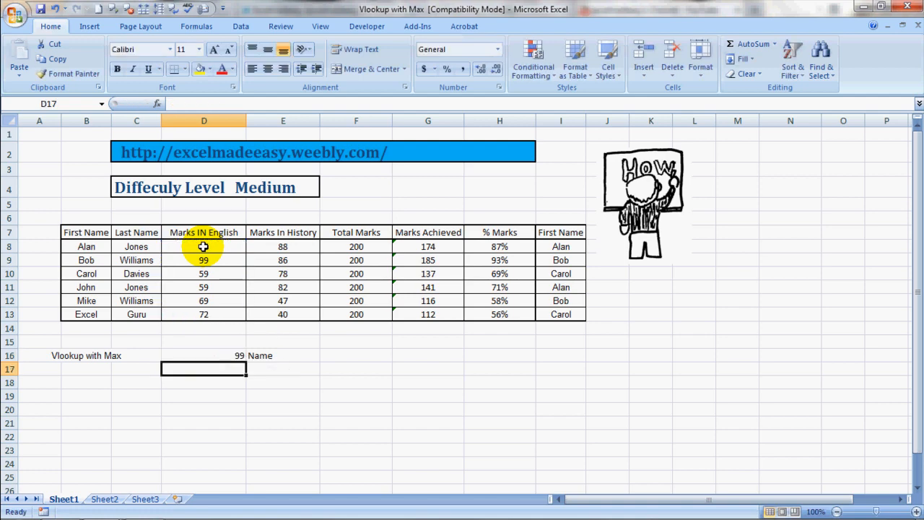
pyautogui.click(235, 357)
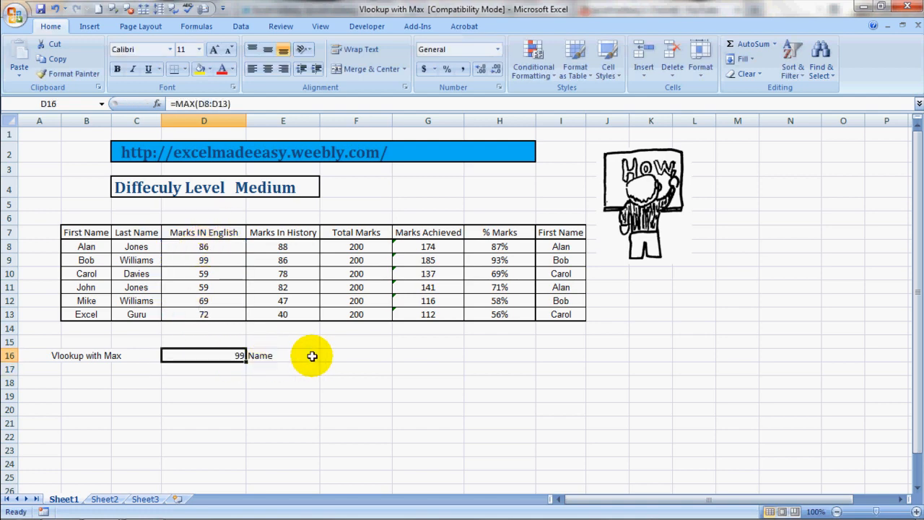
pyautogui.click(348, 354)
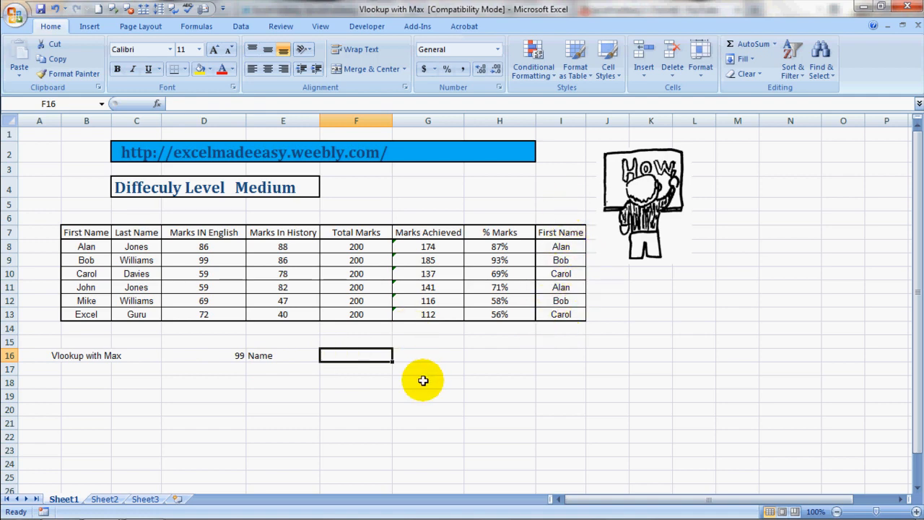
# Step: Copy the first names in B8:B13
pyautogui.moveTo(82, 246); pyautogui.dragTo(83, 255)
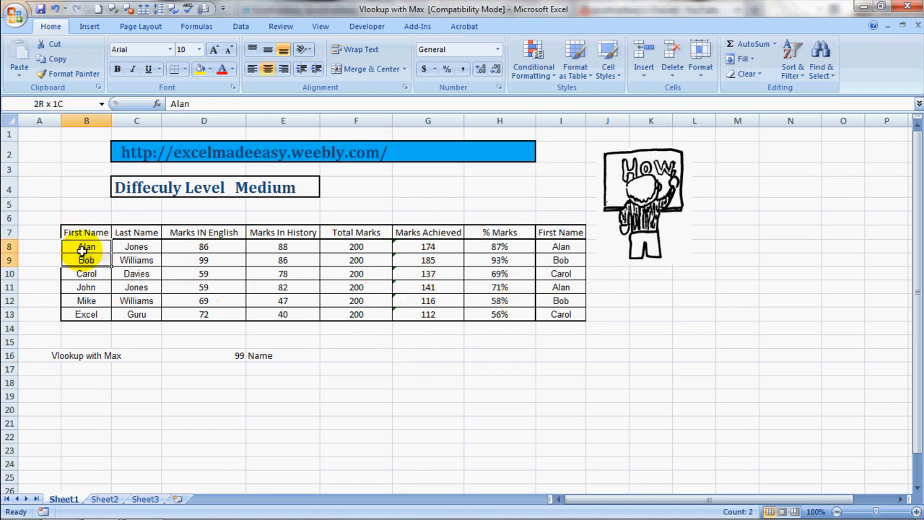
pyautogui.hotkey('shift', 'Down')
pyautogui.hotkey('shift', 'Down')
pyautogui.hotkey('shift', 'Down')
pyautogui.hotkey('shift', 'Down')
pyautogui.hotkey('shift', 'Right')
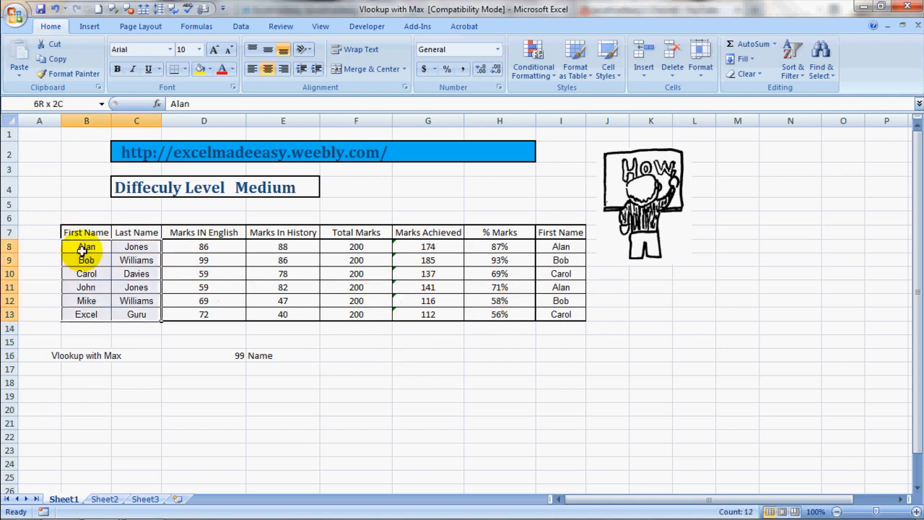
pyautogui.hotkey('shift', 'Left')
pyautogui.hotkey('ctrl', 'c')
# Step: Paste the copied first names over the second First Name column, starting at I8, and end copy mode
pyautogui.press('Right')
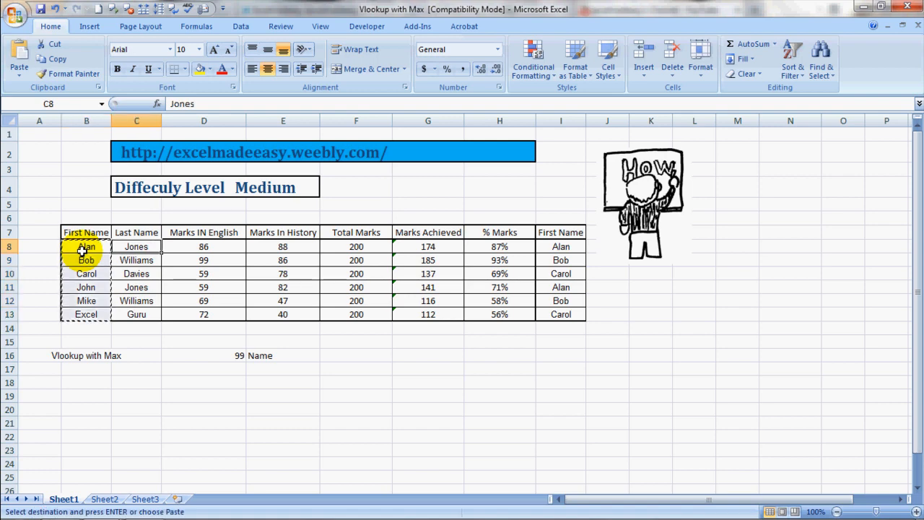
pyautogui.press('Right')
pyautogui.press('Right')
pyautogui.press('Right')
pyautogui.press('Right')
pyautogui.press('Right')
pyautogui.press('Right')
pyautogui.hotkey('ctrl', 'v')
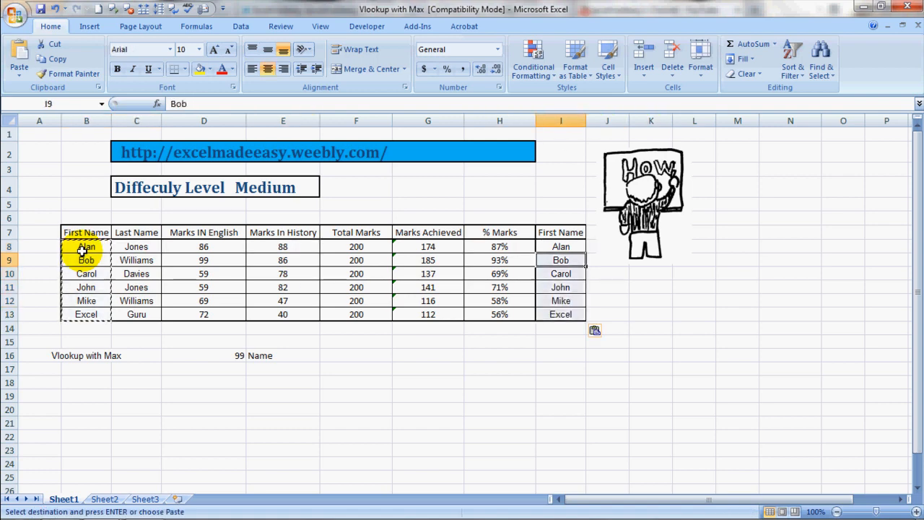
pyautogui.press('Down')
pyautogui.press('Down')
pyautogui.press('Escape')
# Step: Start a VLOOKUP formula in F16 with MAX(D8:D13), the highest English mark, as its lookup value
pyautogui.press('Down')
pyautogui.press('Down')
pyautogui.press('Down')
pyautogui.press('Down')
pyautogui.press('Left')
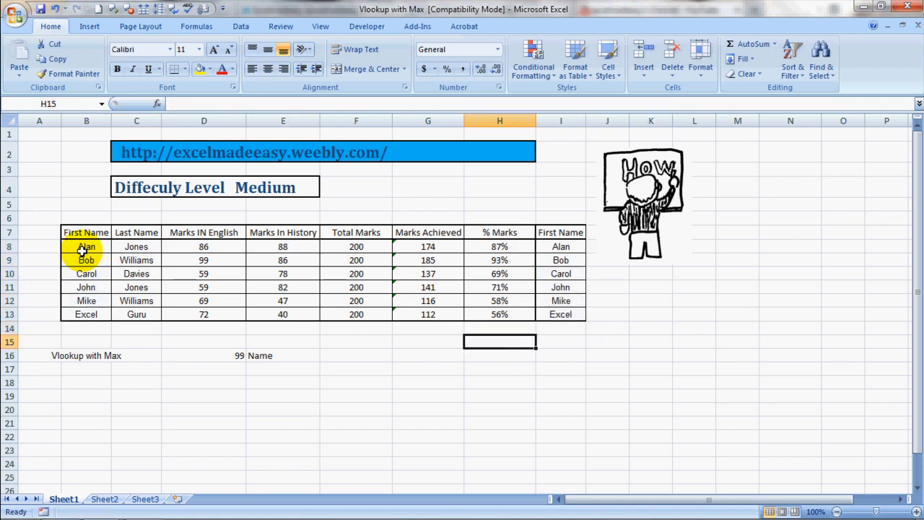
pyautogui.press('Left')
pyautogui.press('Left')
pyautogui.press('Down')
pyautogui.write('=v')
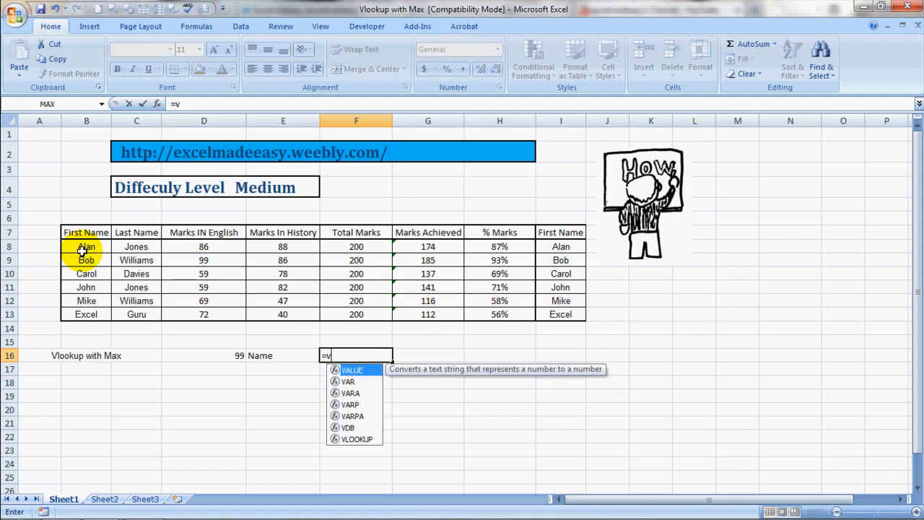
pyautogui.write('loo')
pyautogui.press('Tab')
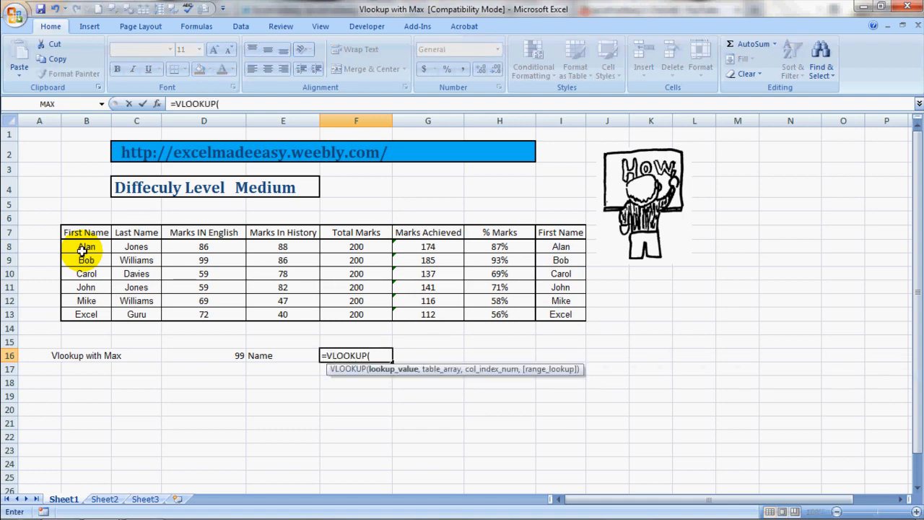
pyautogui.write('m')
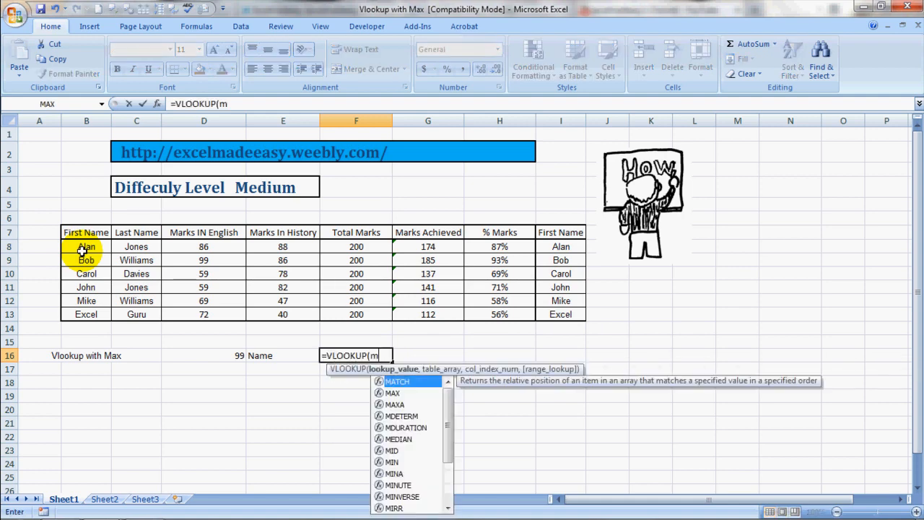
pyautogui.write('ax')
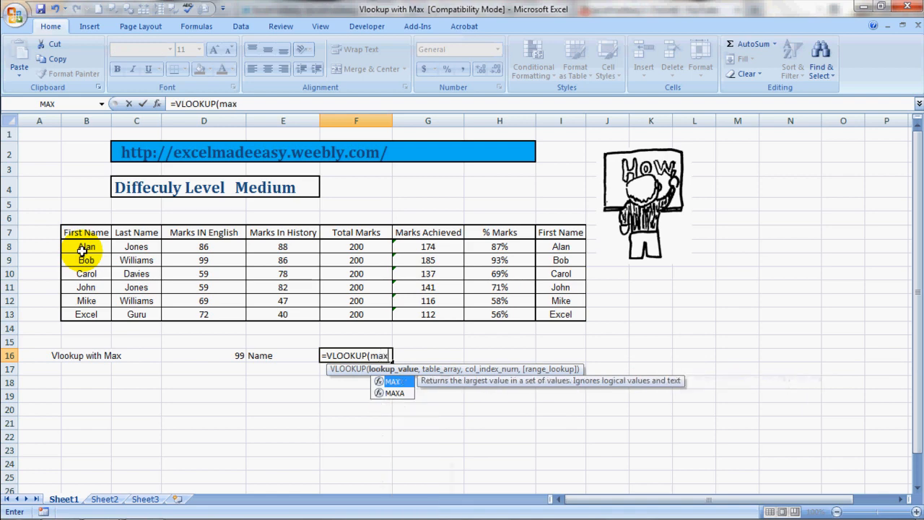
pyautogui.write('(')
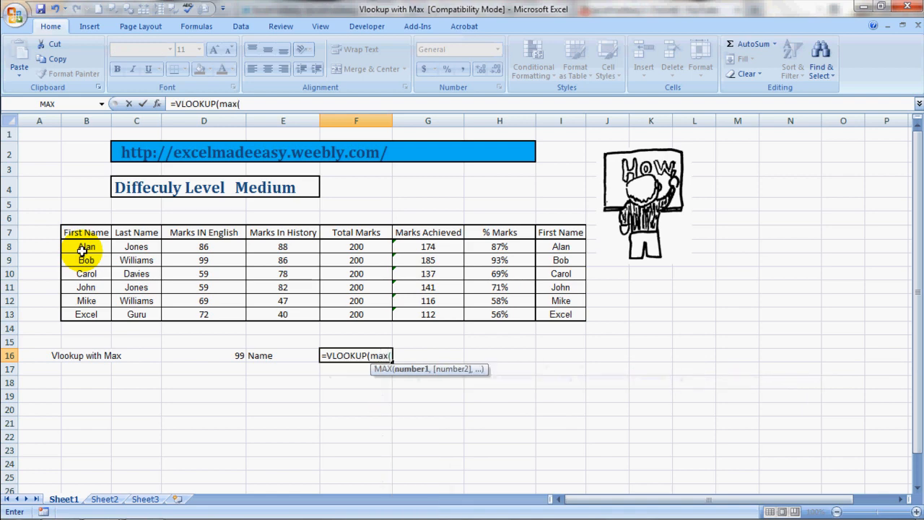
pyautogui.click(200, 247)
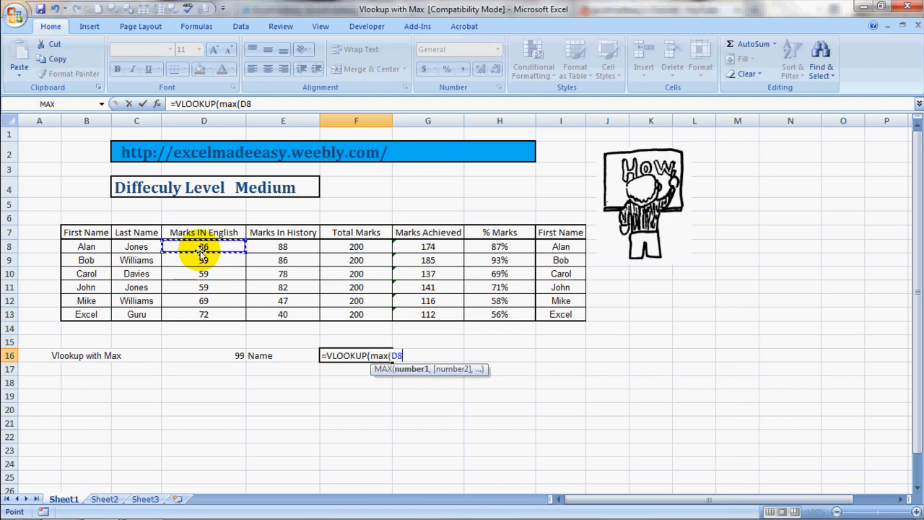
pyautogui.moveTo(202, 254); pyautogui.dragTo(203, 314)
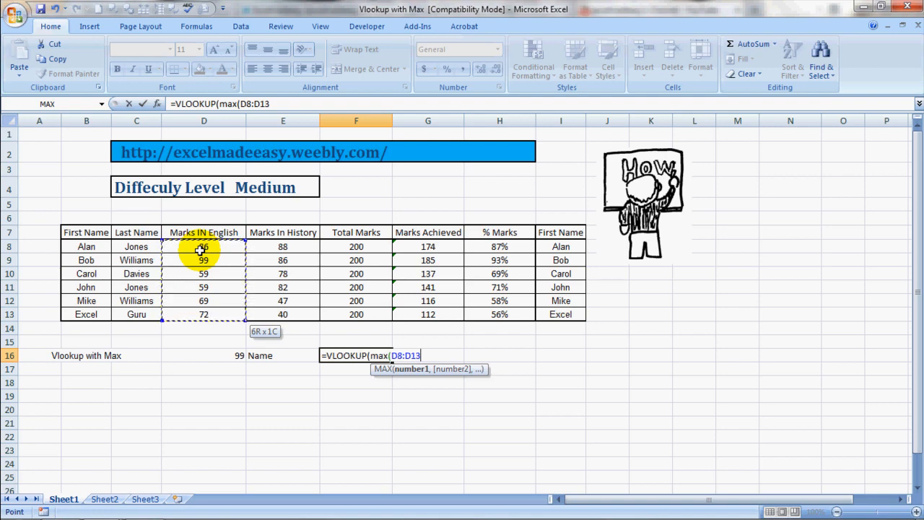
pyautogui.write(')')
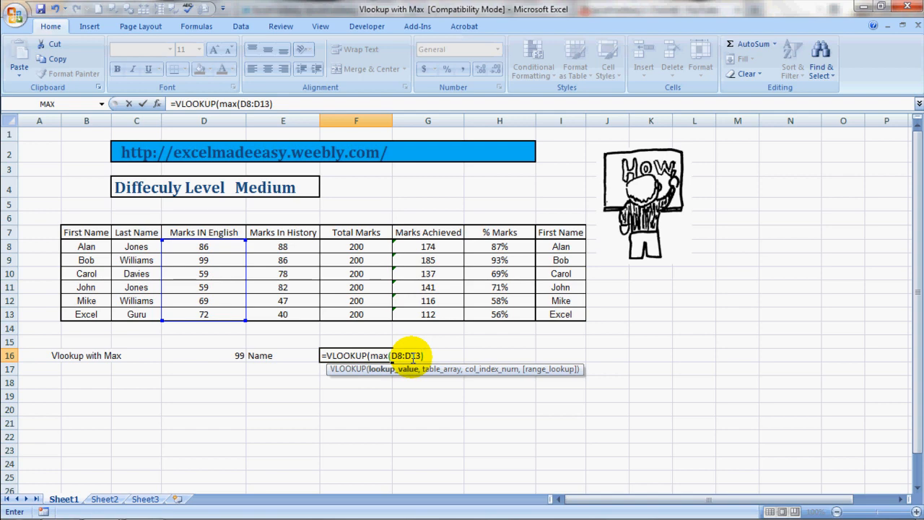
pyautogui.write(',')
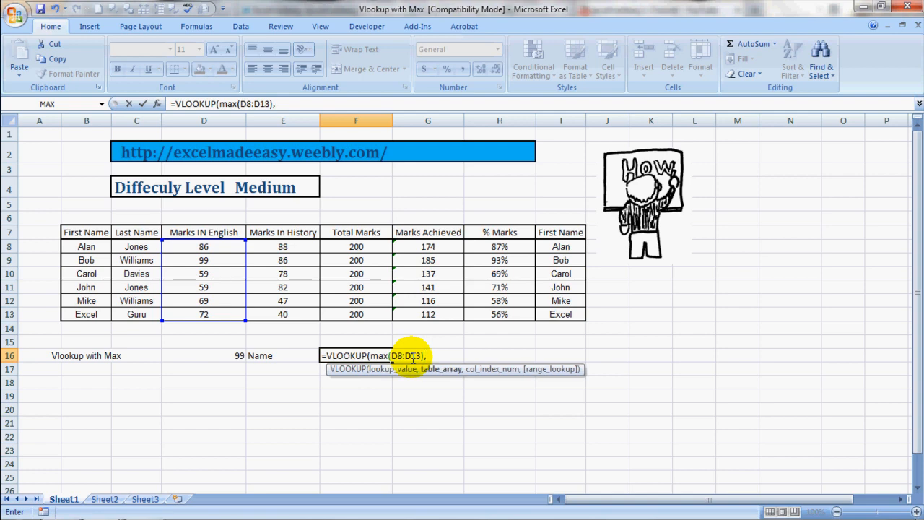
# Step: Set the VLOOKUP table array to D7:I13, from the English marks through the second First Name column
pyautogui.click(202, 229)
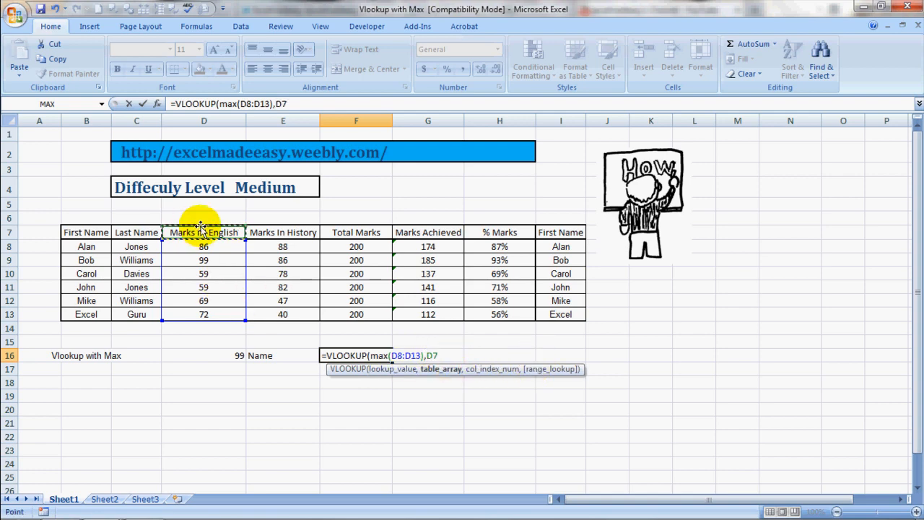
pyautogui.hotkey('shift', 'Down')
pyautogui.hotkey('shift', 'Down')
pyautogui.hotkey('shift', 'Down')
pyautogui.hotkey('shift', 'Down')
pyautogui.hotkey('shift', 'Down')
pyautogui.hotkey('shift', 'Down')
pyautogui.hotkey('shift', 'Right')
pyautogui.hotkey('shift', 'Right')
pyautogui.hotkey('shift', 'Right')
pyautogui.hotkey('shift', 'Right')
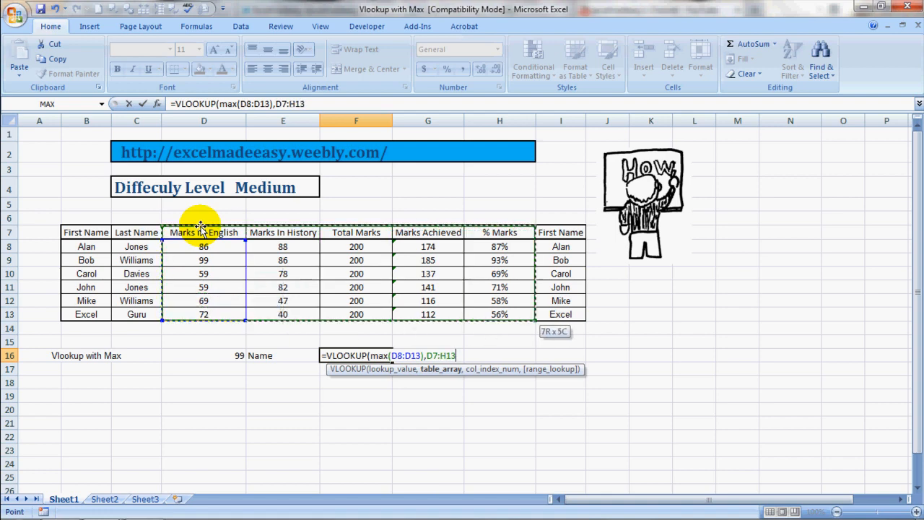
pyautogui.hotkey('shift', 'Right')
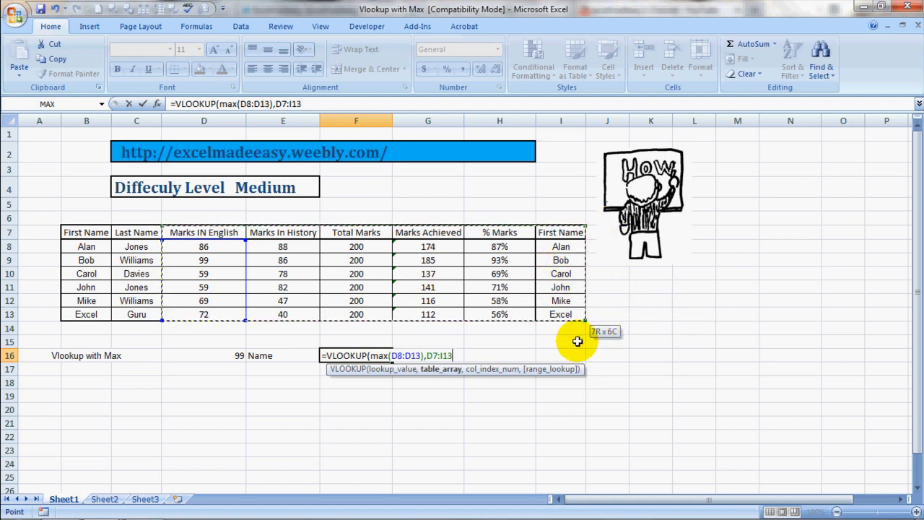
# Step: Finish the VLOOKUP with column index 6 and exact match 0, and enter the formula in F16
pyautogui.write(',6,')
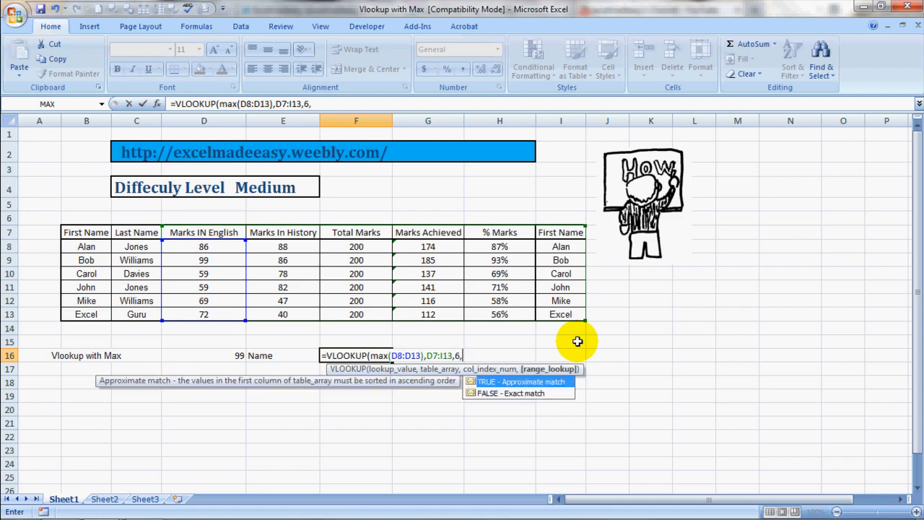
pyautogui.write('0)')
pyautogui.press('Return')
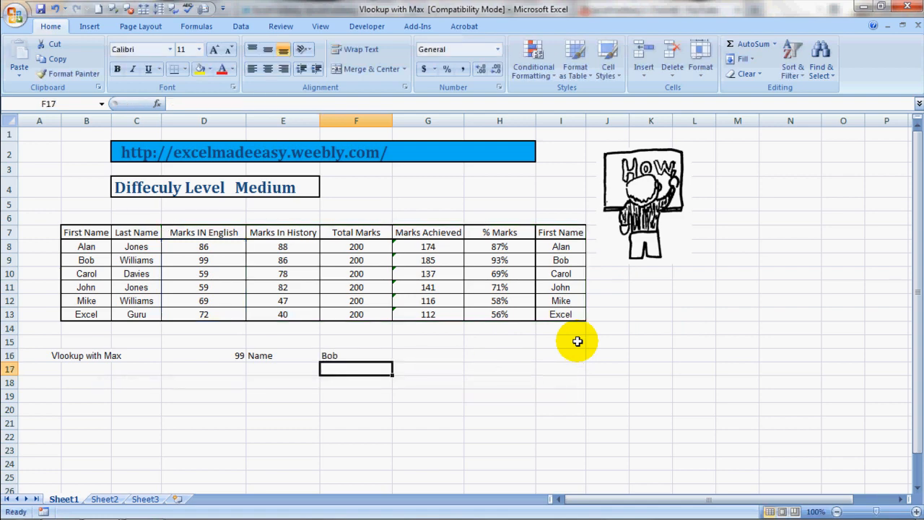
pyautogui.press('Up')
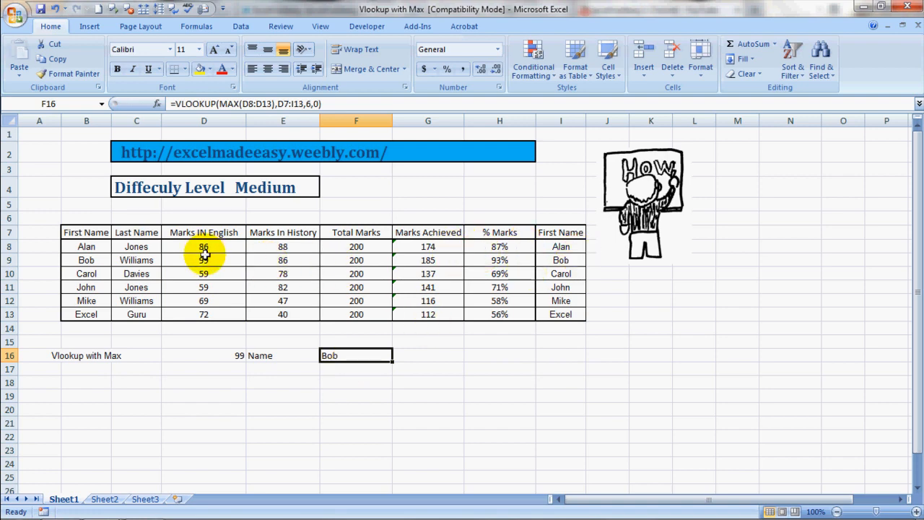
# Step: Change the English mark in D13 to 99.99 and check the VLOOKUP result in F16
pyautogui.click(208, 314)
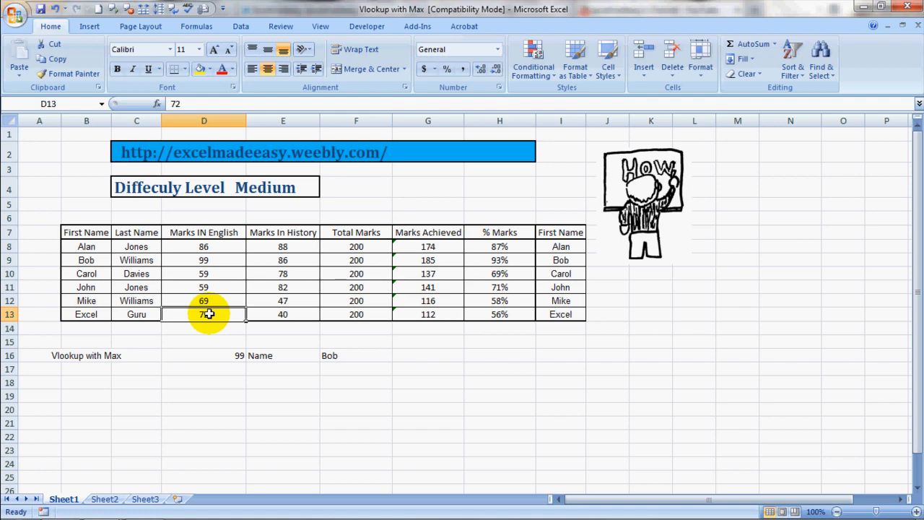
pyautogui.write('99.99')
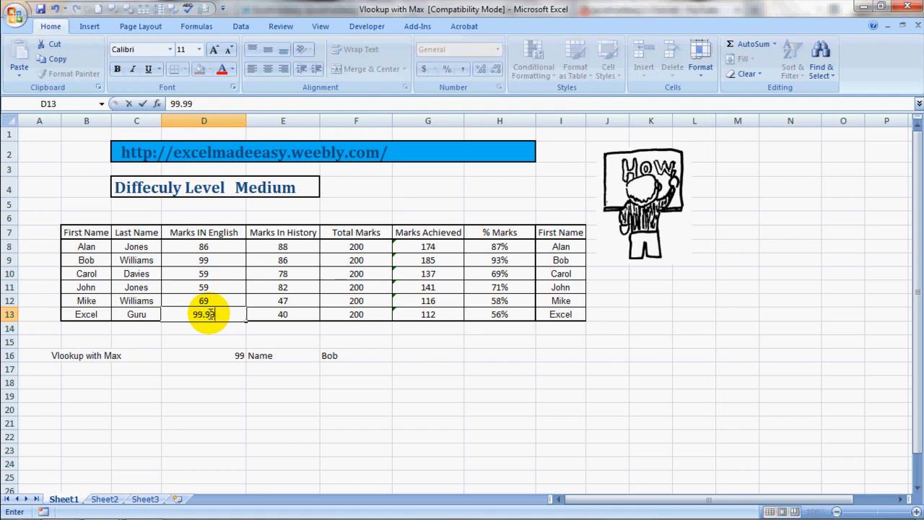
pyautogui.press('Tab')
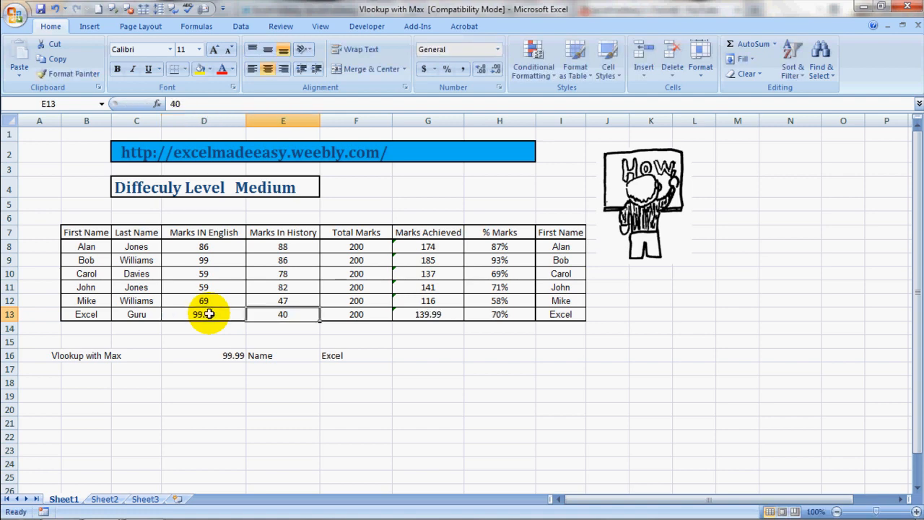
pyautogui.click(331, 354)
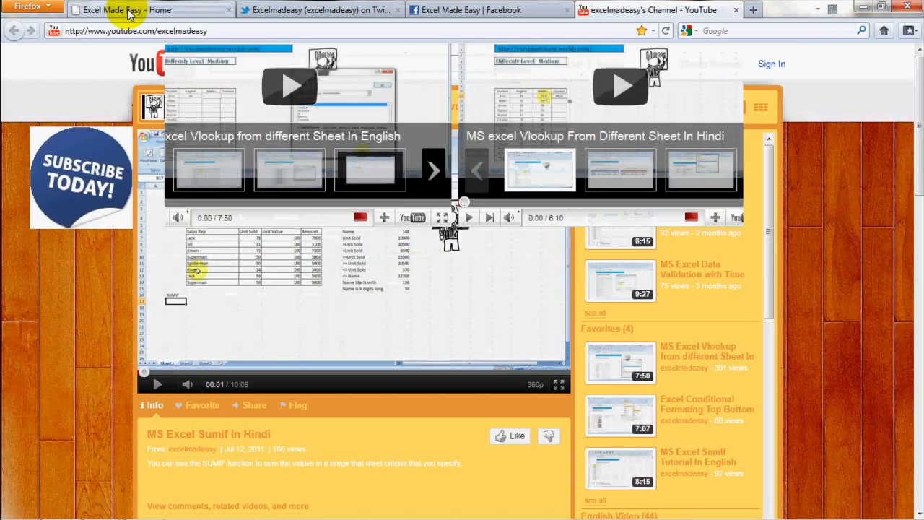
# Step: In Firefox, view the Excel Made Easy home page, its Twitter and Facebook pages, and its YouTube channel
pyautogui.click(129, 14)
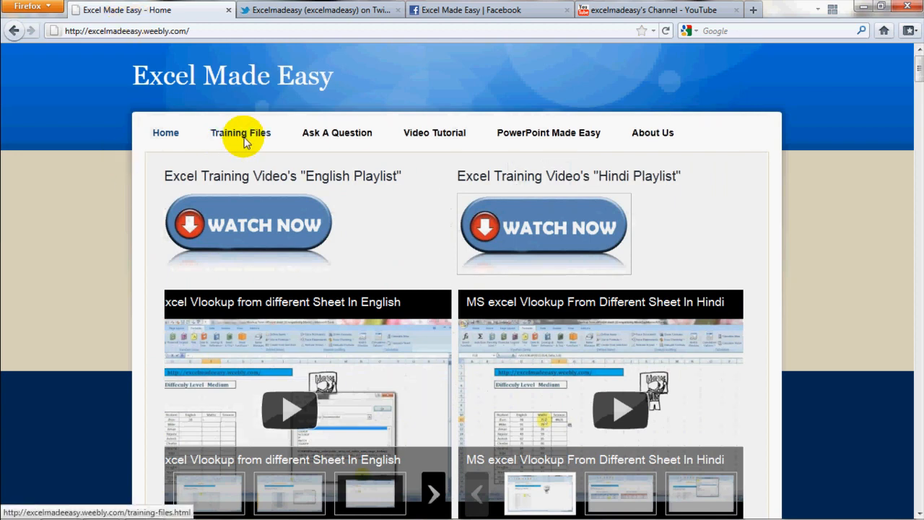
pyautogui.scroll(-1, 242, 137)
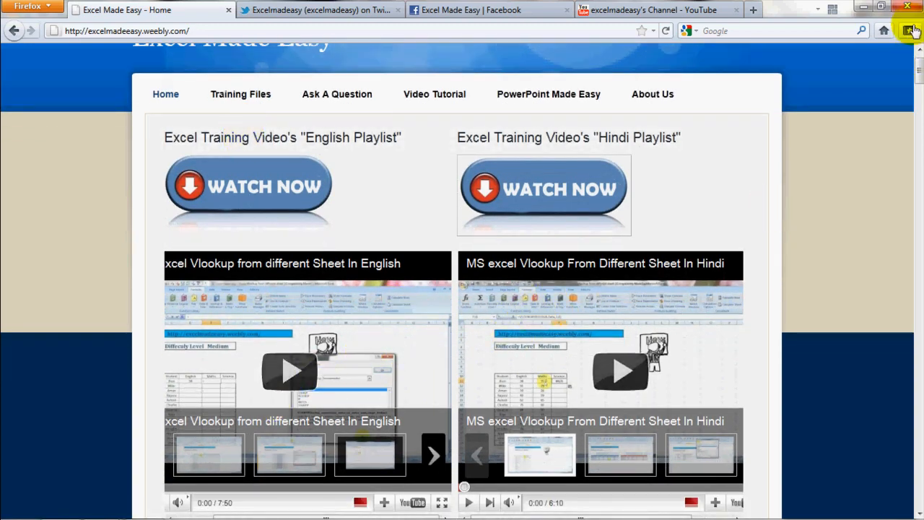
pyautogui.moveTo(919, 81); pyautogui.dragTo(918, 98)
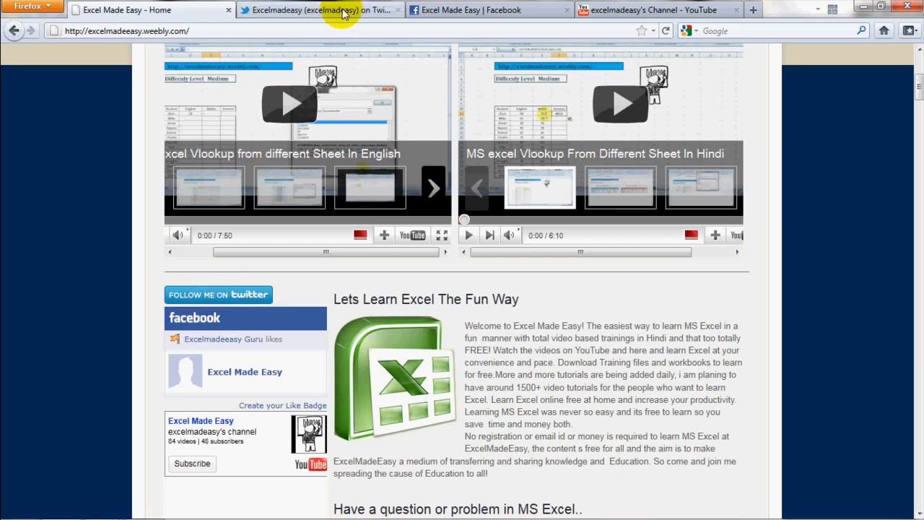
pyautogui.click(344, 13)
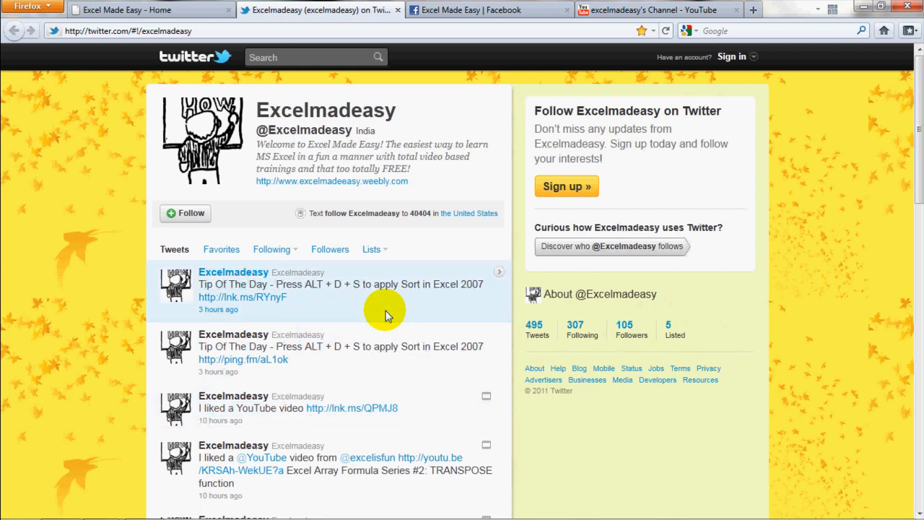
pyautogui.click(181, 8)
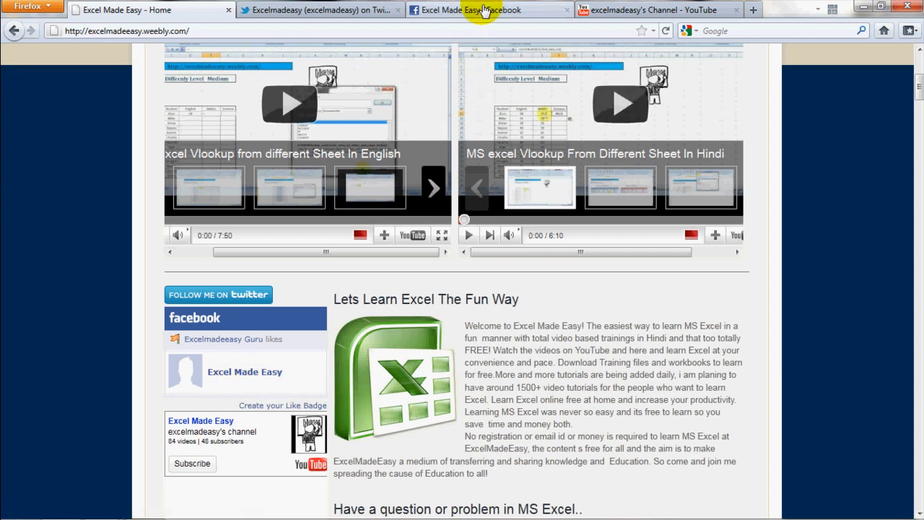
pyautogui.click(471, 10)
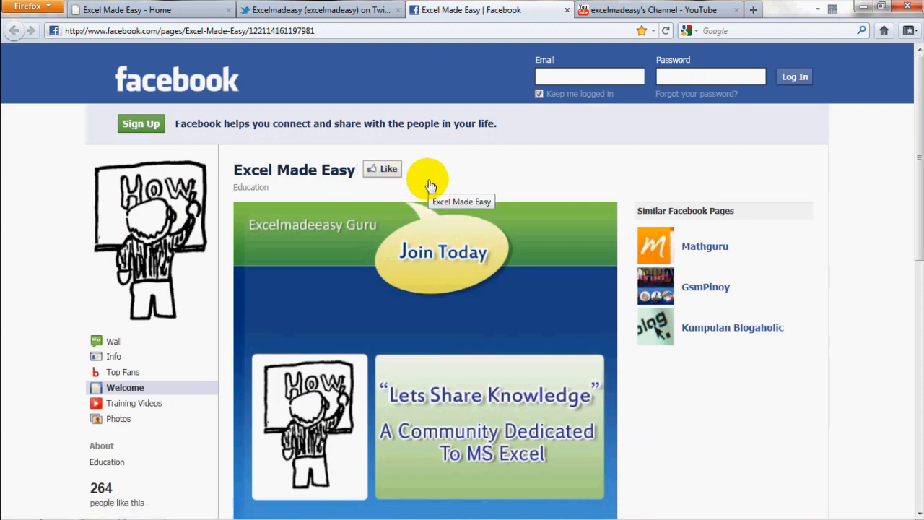
pyautogui.click(645, 12)
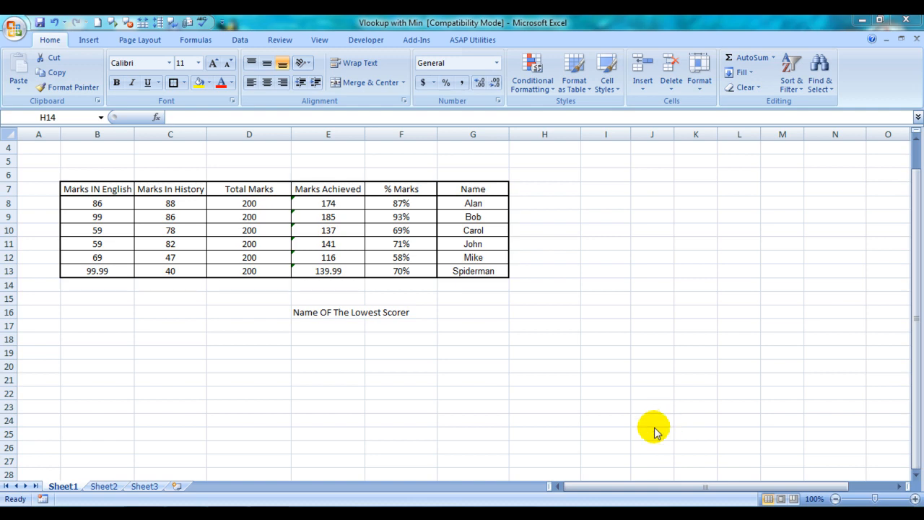
pyautogui.click(484, 339)
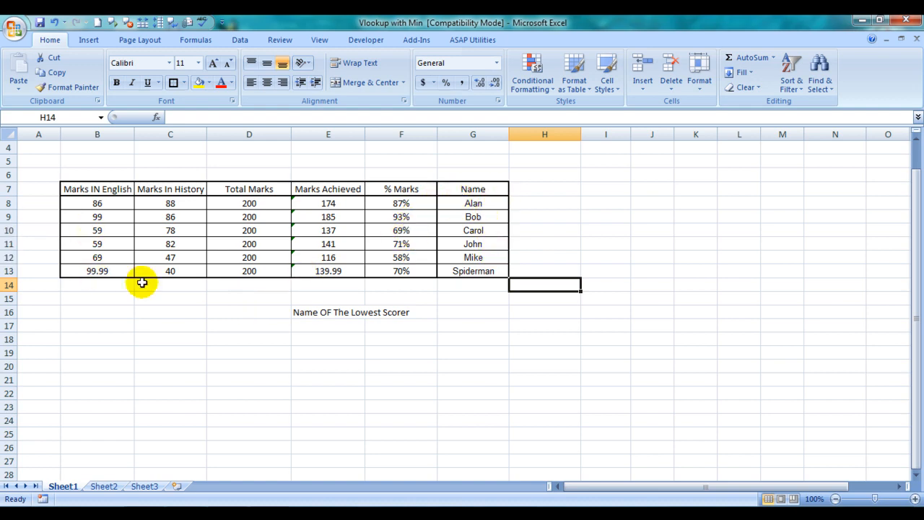
pyautogui.click(252, 325)
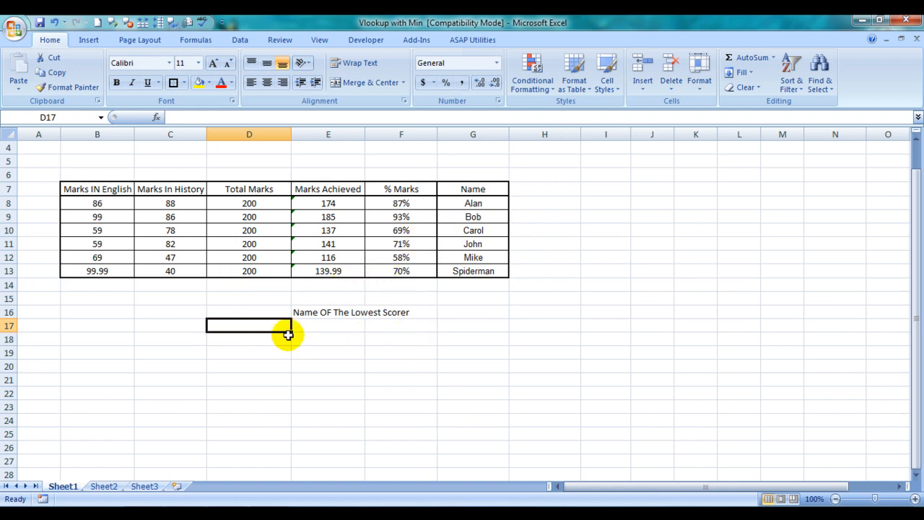
pyautogui.click(169, 313)
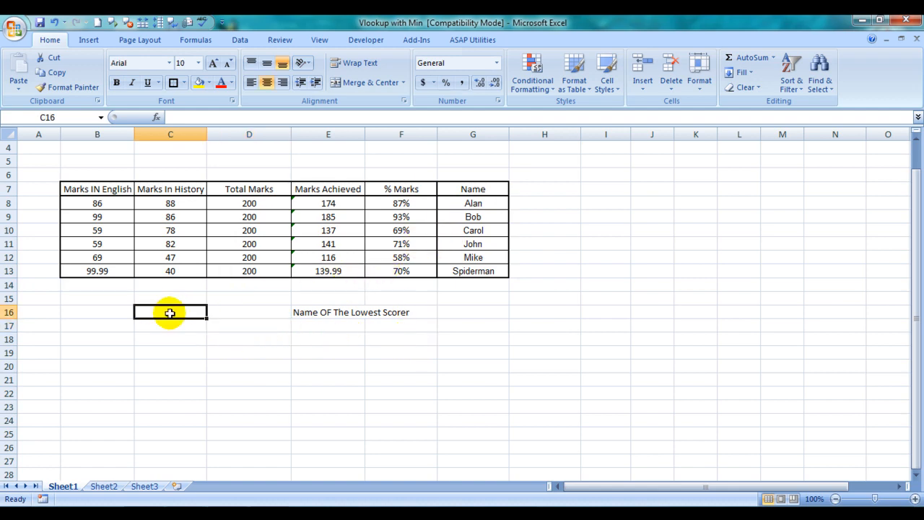
pyautogui.click(223, 312)
pyautogui.click(195, 312)
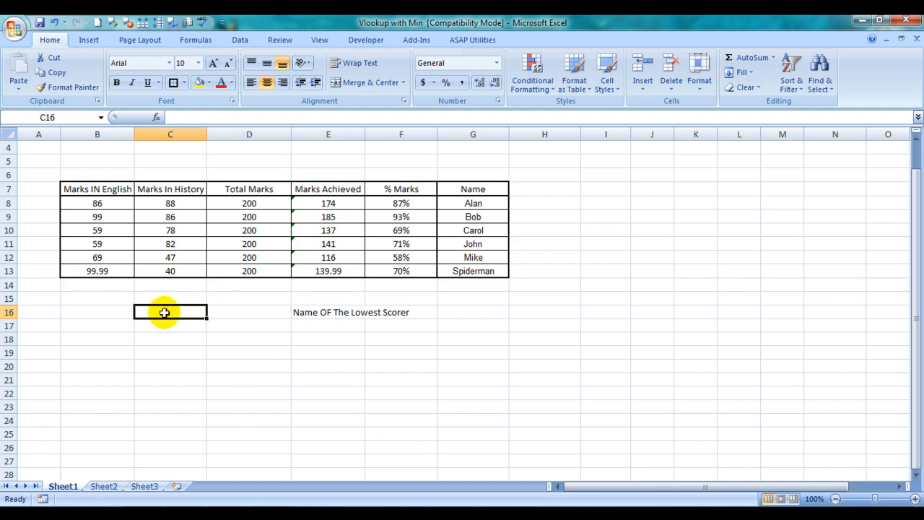
pyautogui.click(318, 312)
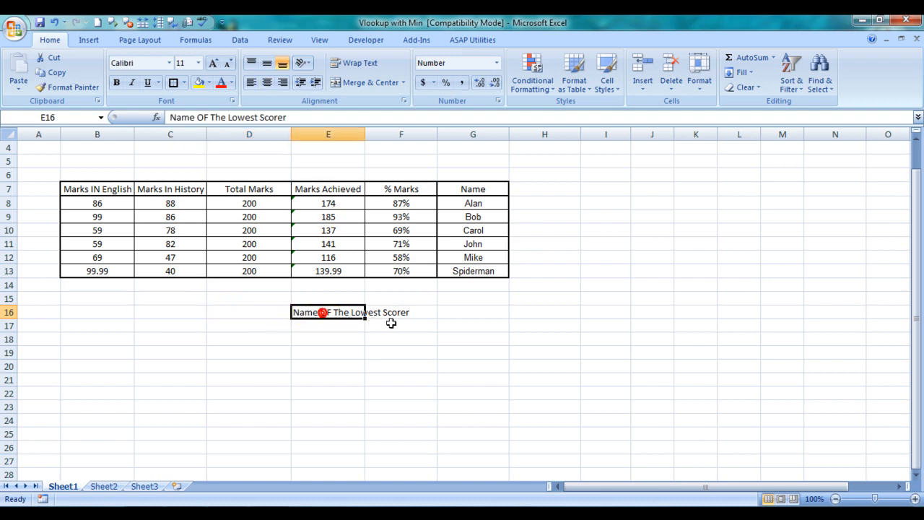
pyautogui.click(452, 320)
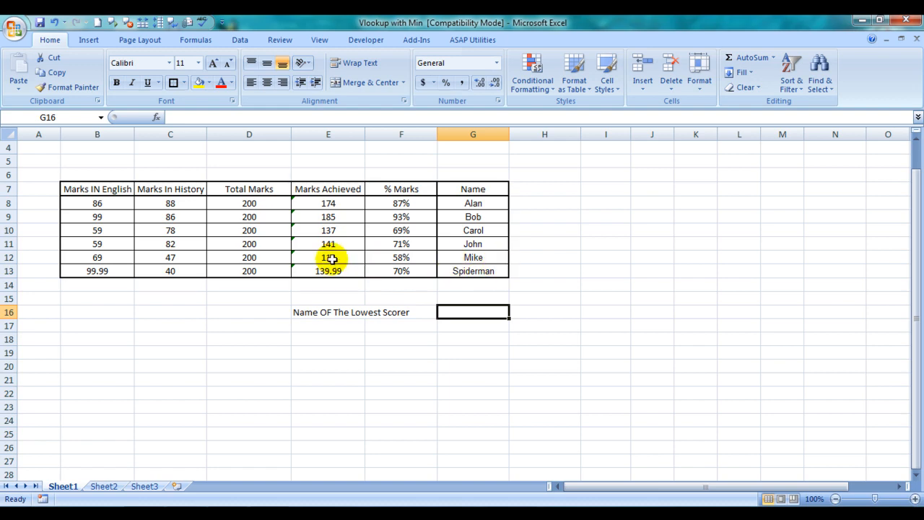
pyautogui.click(455, 339)
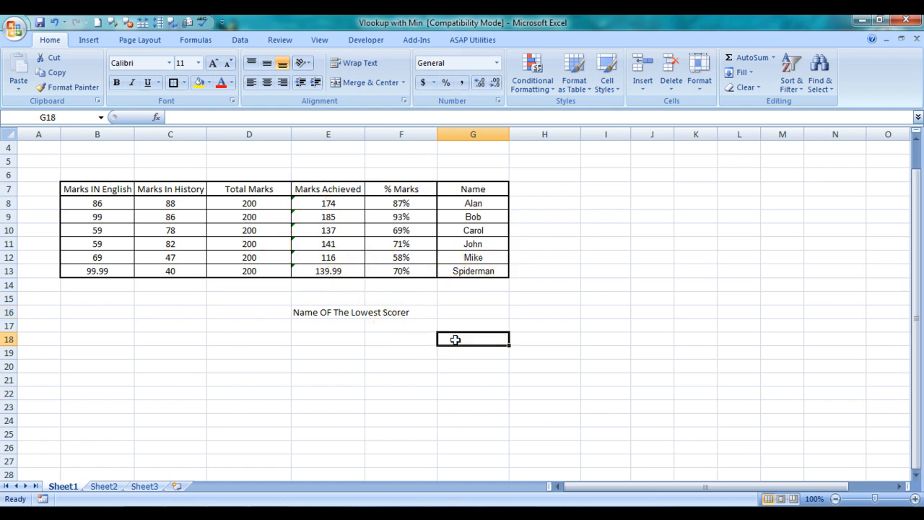
# Step: Enter =MIN(E8:E13) in D18 and compare the result with the Marks Achieved and Name cells in row 12
pyautogui.click(241, 337)
pyautogui.write('=min')
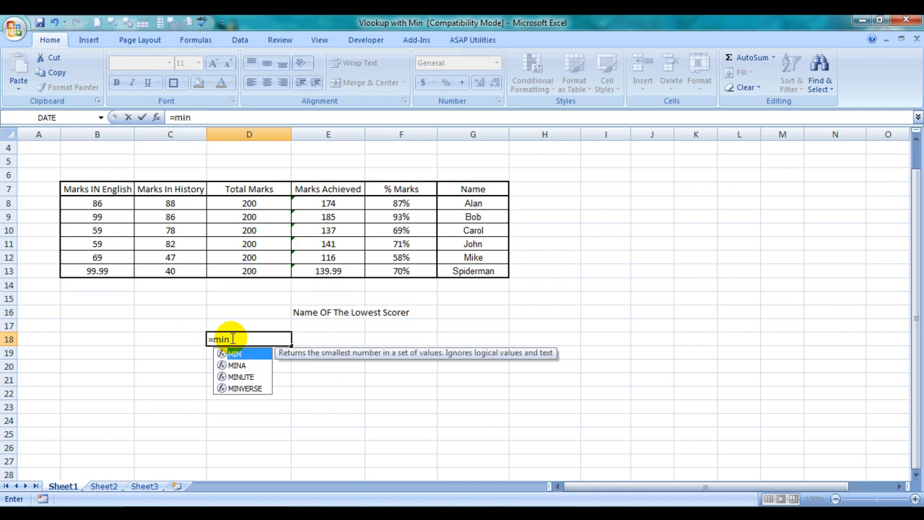
pyautogui.press('Tab')
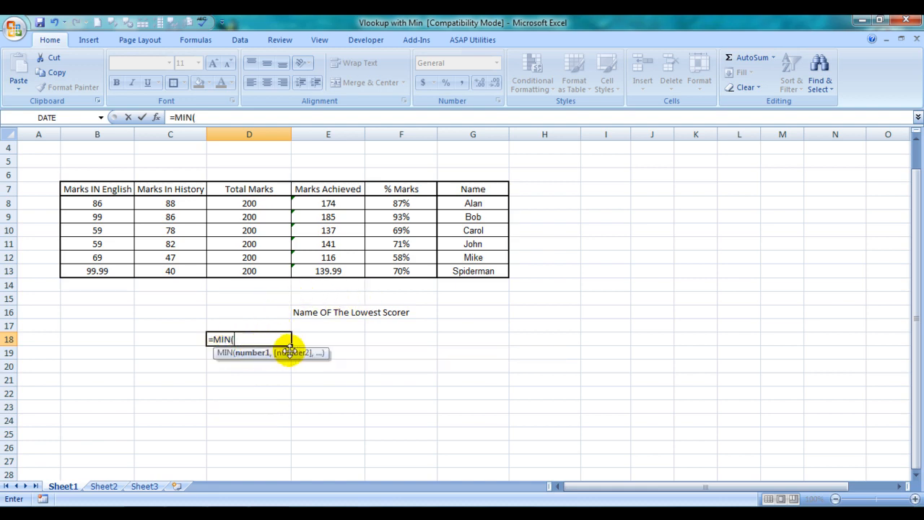
pyautogui.moveTo(325, 207); pyautogui.dragTo(326, 269)
pyautogui.write(')')
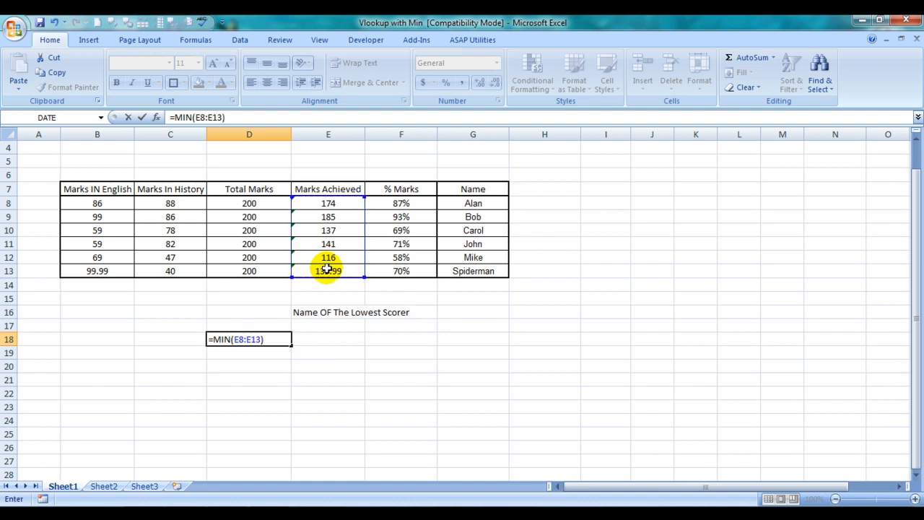
pyautogui.press('Return')
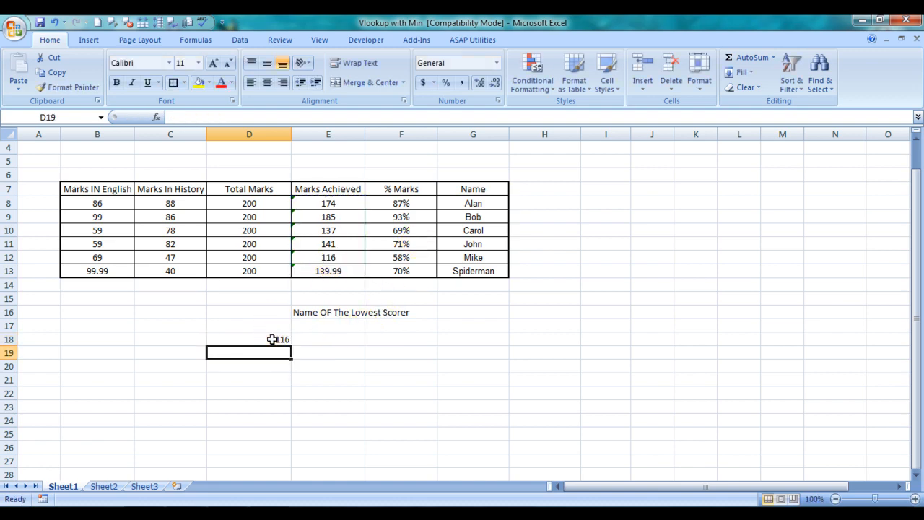
pyautogui.click(271, 340)
pyautogui.click(330, 258)
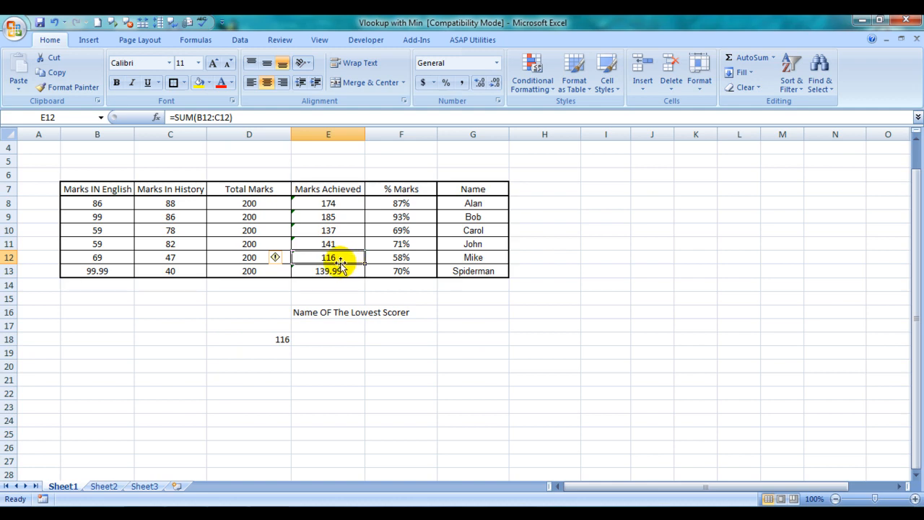
pyautogui.click(468, 259)
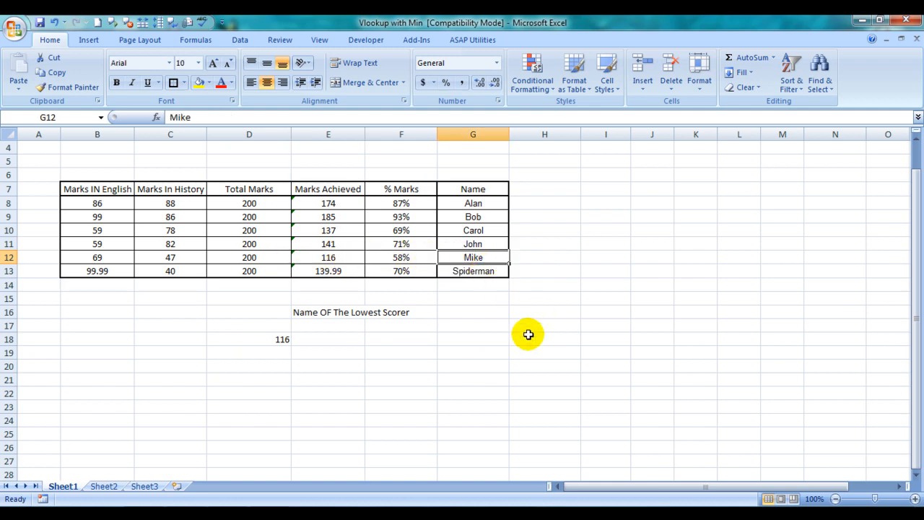
# Step: Start a VLOOKUP formula in G16 with MIN(E8:E13) as the lookup value
pyautogui.click(454, 312)
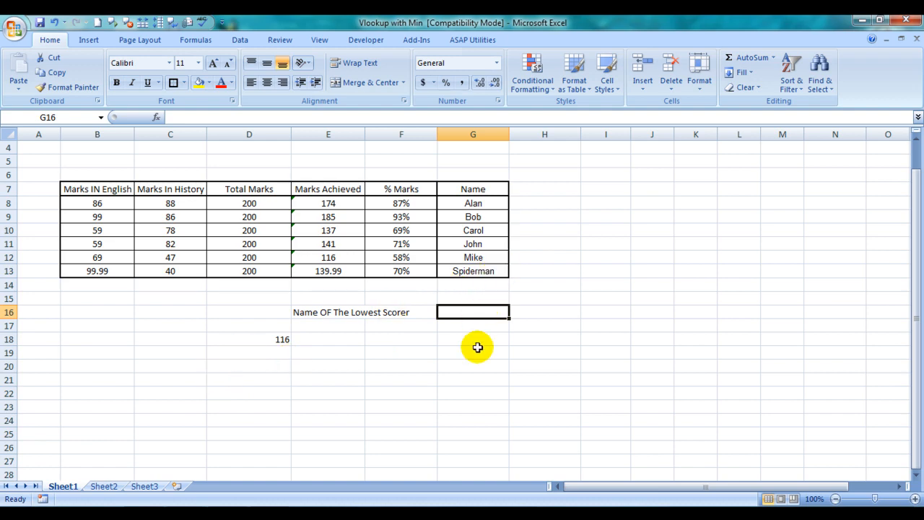
pyautogui.write('=')
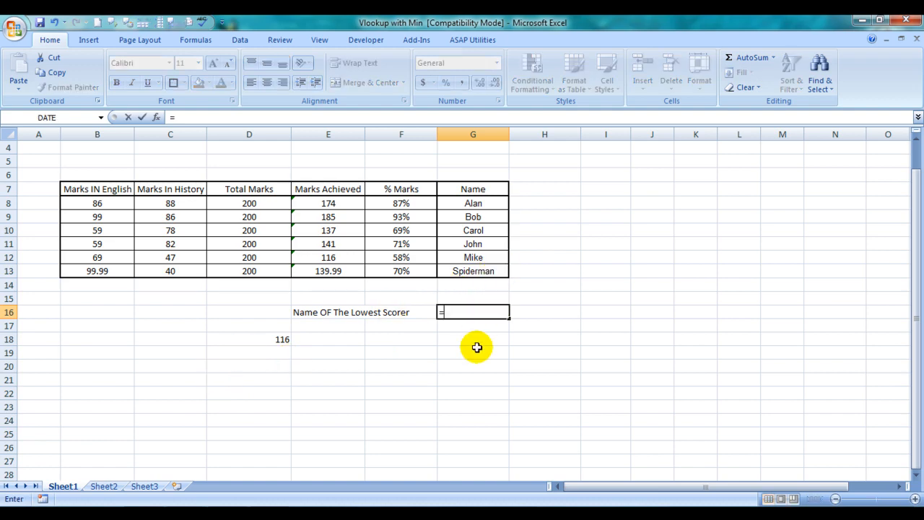
pyautogui.write('vl')
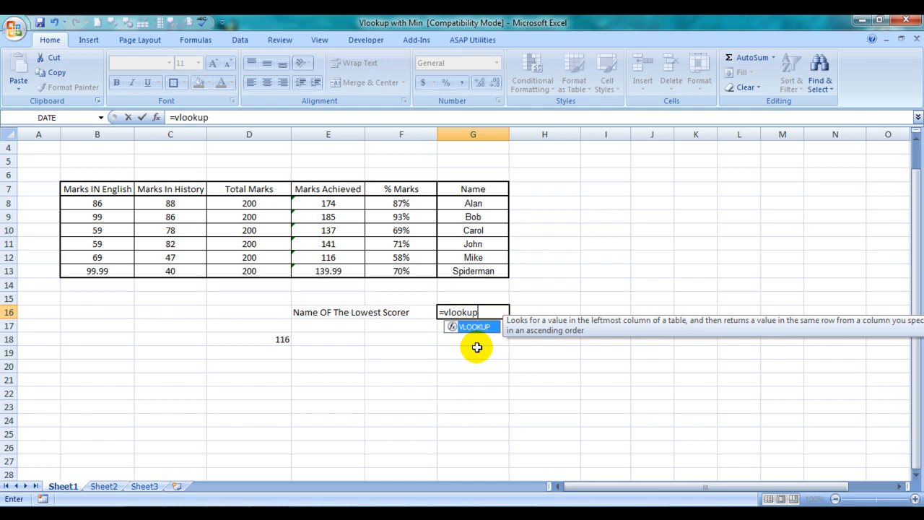
pyautogui.write('ookup')
pyautogui.press('Tab')
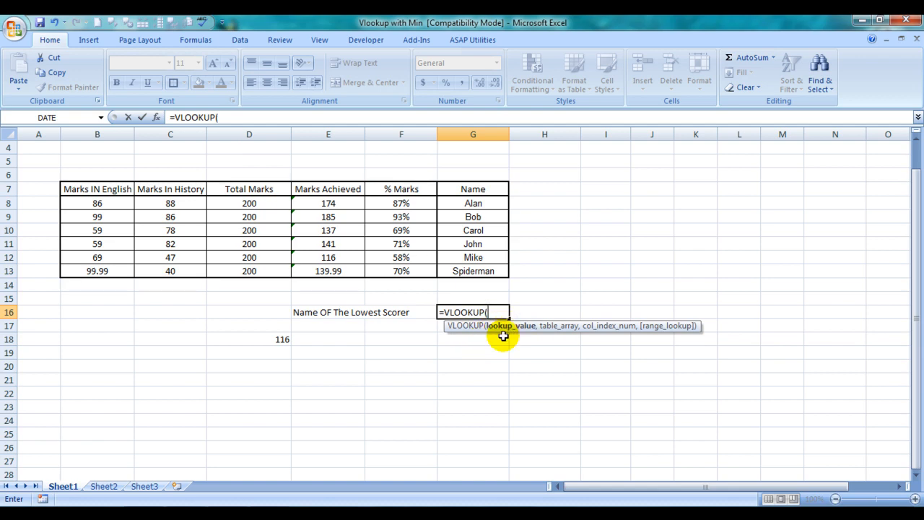
pyautogui.write('min')
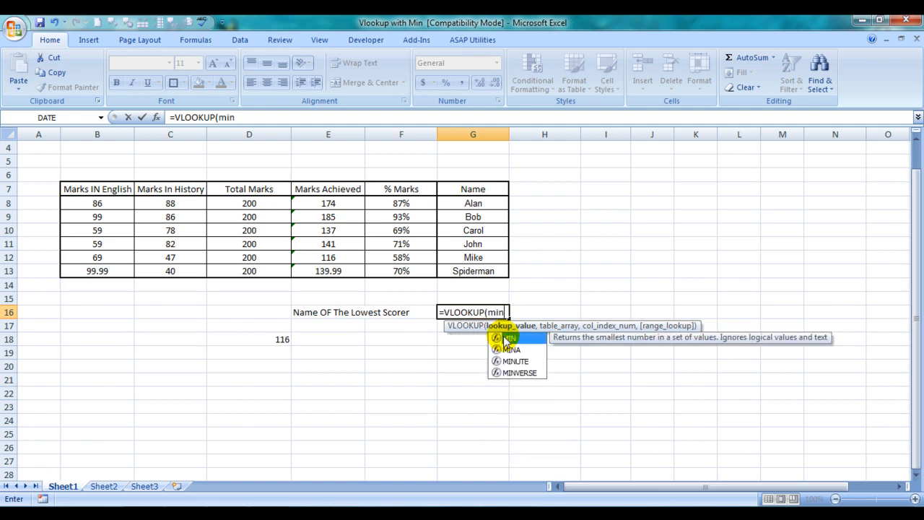
pyautogui.doubleClick(508, 338)
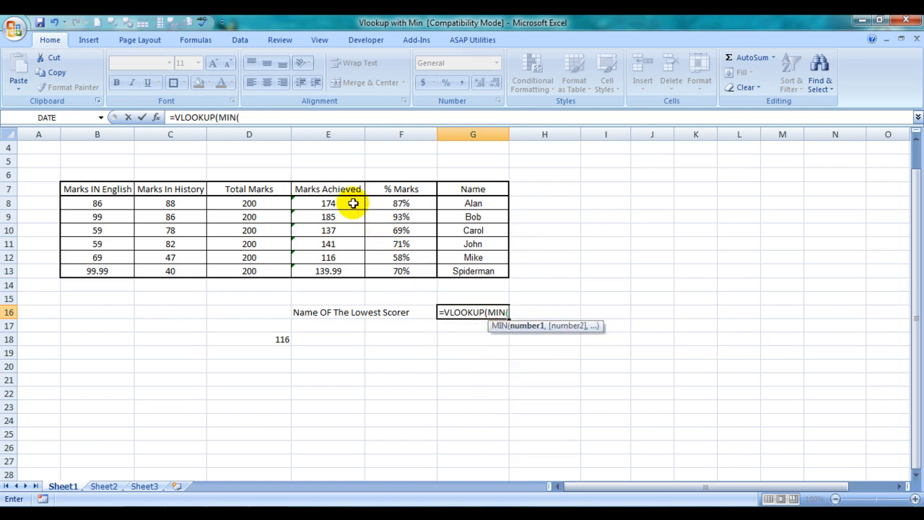
pyautogui.moveTo(353, 203); pyautogui.dragTo(349, 267)
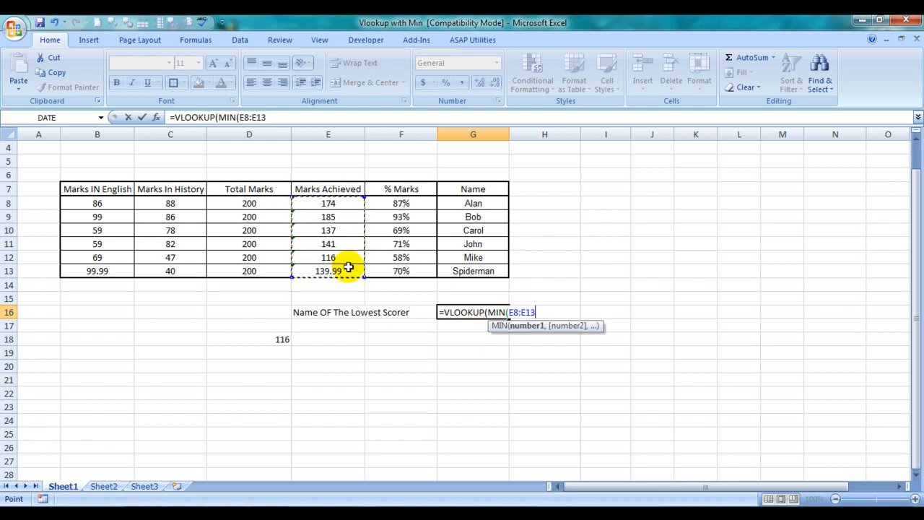
pyautogui.write(')')
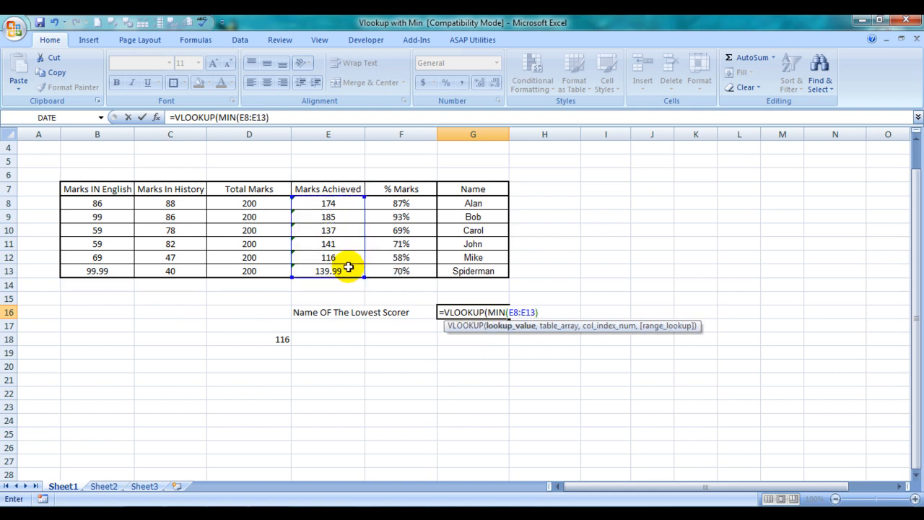
# Step: Complete the G16 VLOOKUP with table array E7:G13, column index 3 and exact match 0, and enter the formula
pyautogui.write(',')
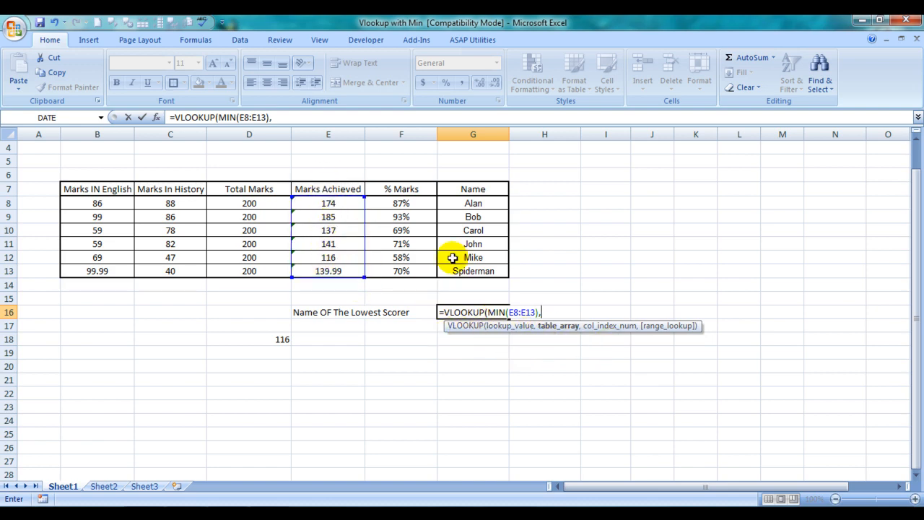
pyautogui.moveTo(328, 188); pyautogui.dragTo(473, 271)
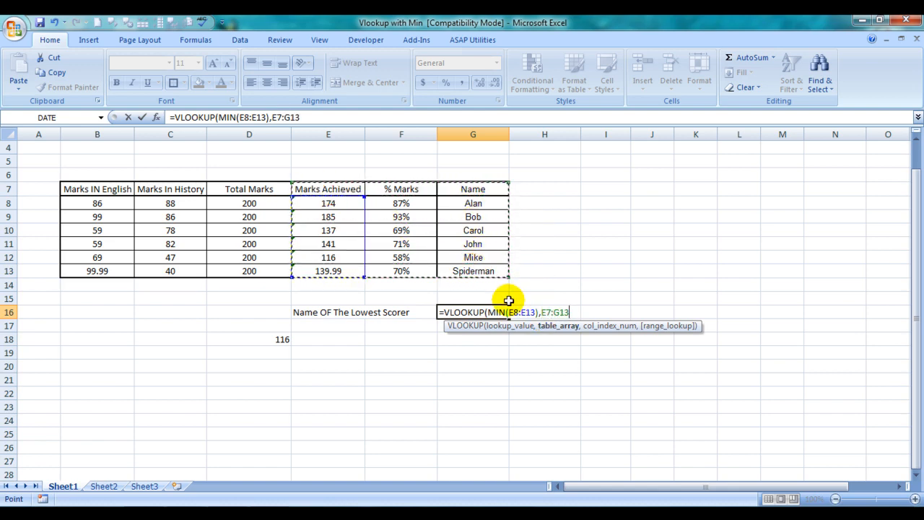
pyautogui.write(',')
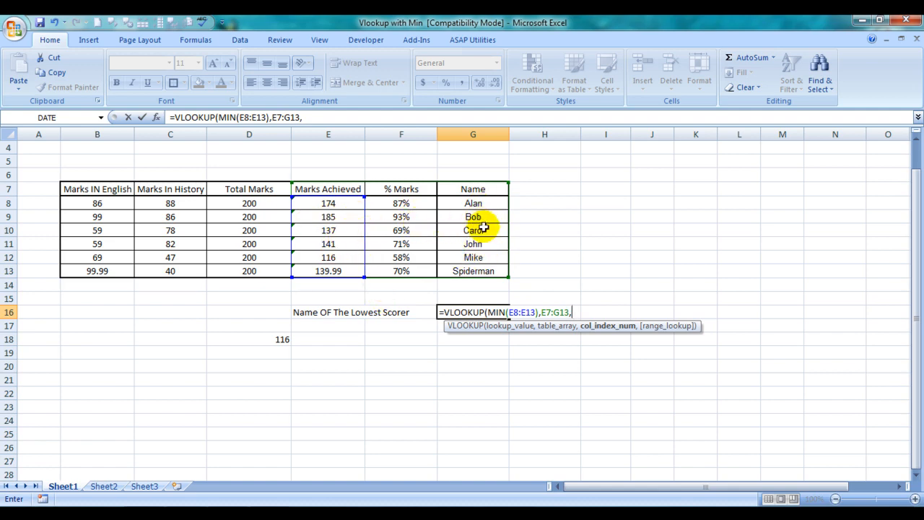
pyautogui.write('3,')
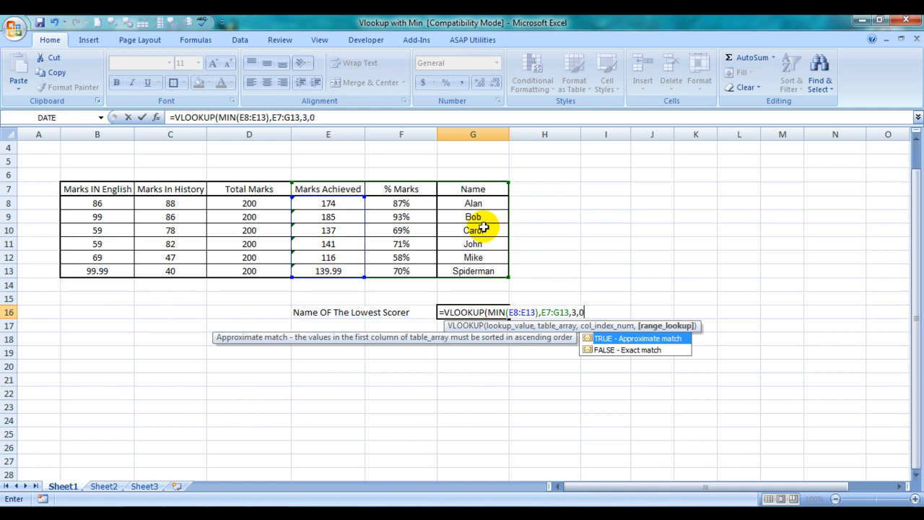
pyautogui.write('0)')
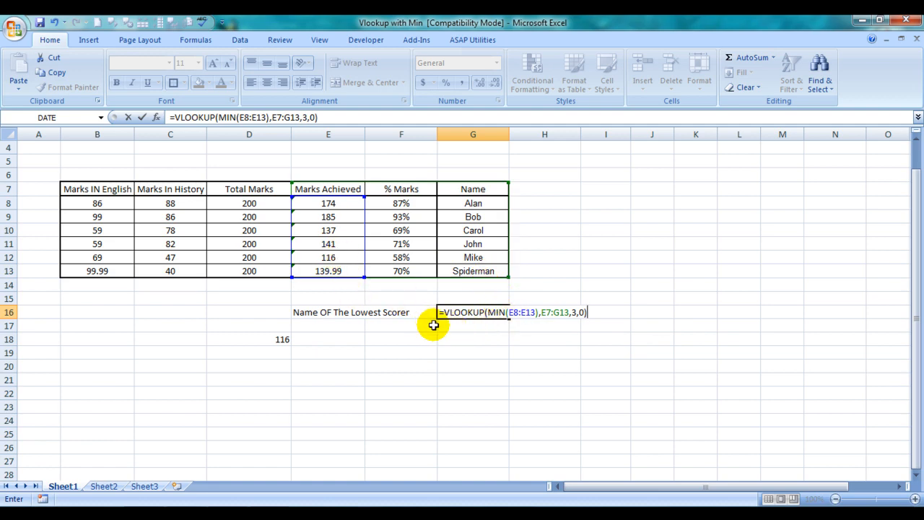
pyautogui.press('Return')
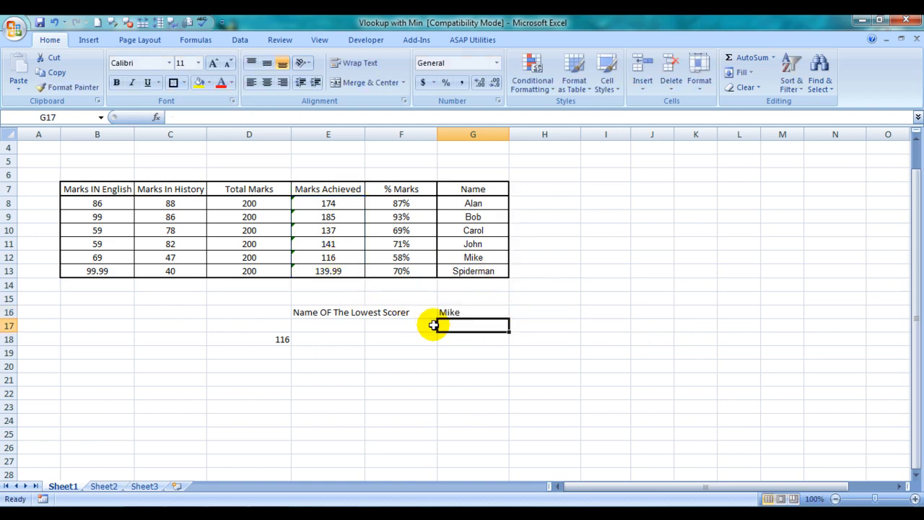
# Step: Review the lookup value, table array and column index arguments of the VLOOKUP formula in G16
pyautogui.click(462, 312)
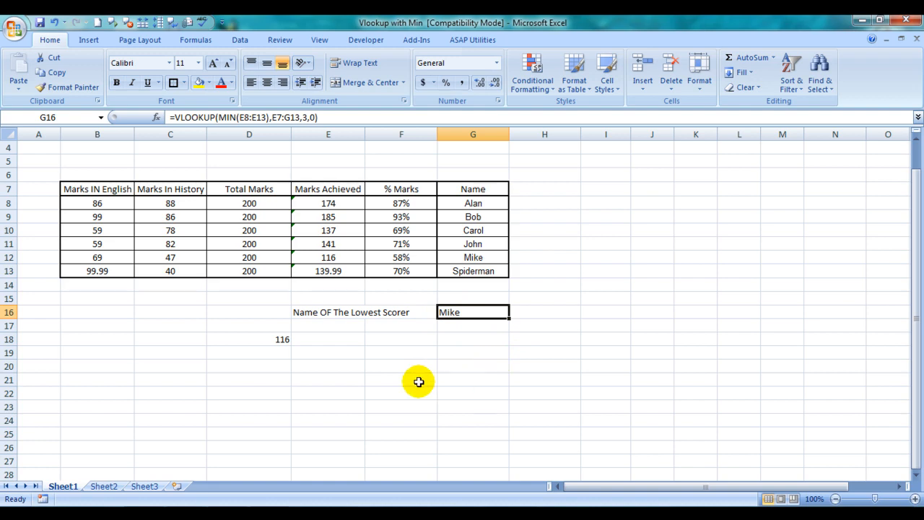
pyautogui.click(193, 117)
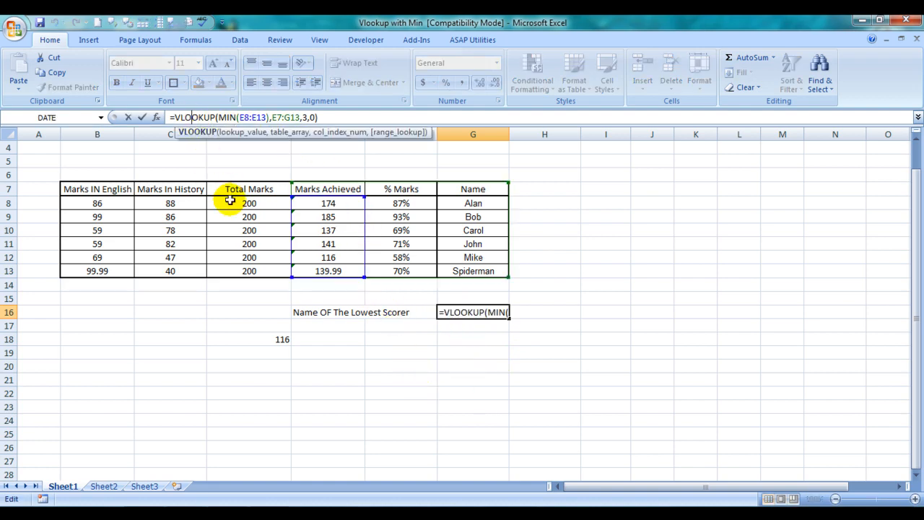
pyautogui.click(227, 117)
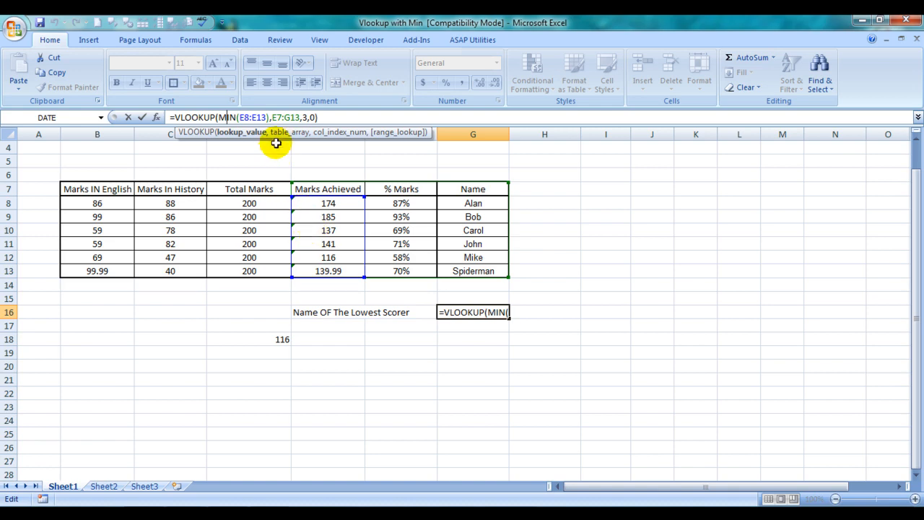
pyautogui.doubleClick(279, 117)
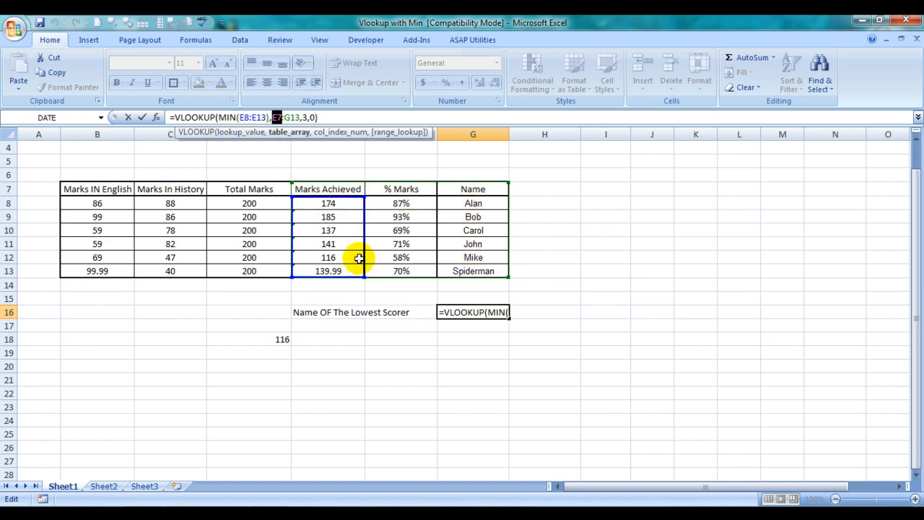
pyautogui.click(304, 117)
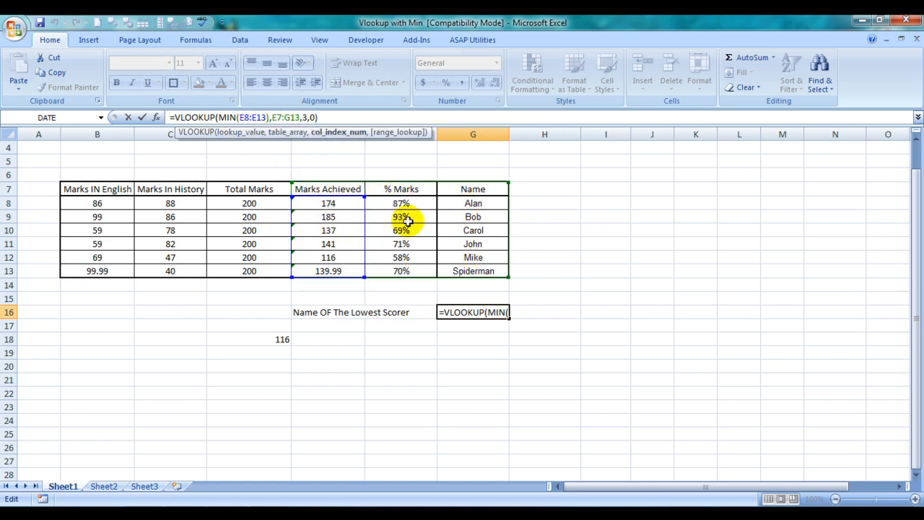
pyautogui.click(473, 258)
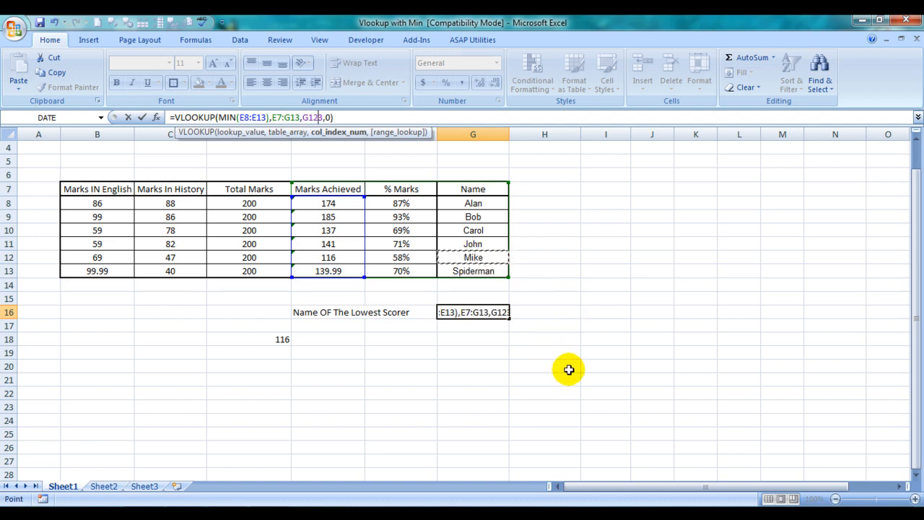
pyautogui.hotkey('ctrl', 'Return')
pyautogui.click(501, 366)
pyautogui.click(461, 334)
pyautogui.click(462, 334)
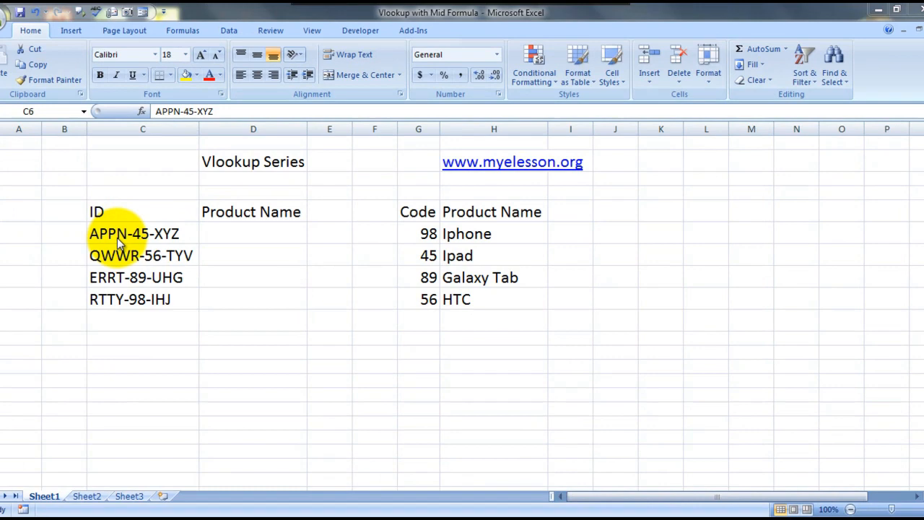
# Step: In the Vlookup with Mid Formula workbook, highlight the two-digit code inside the ID in C6, leaving the cell unedited
pyautogui.click(130, 238)
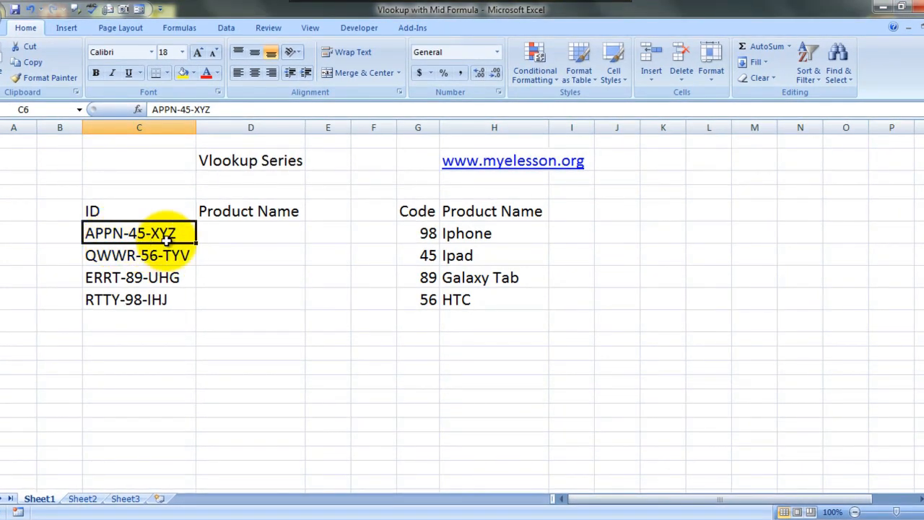
pyautogui.doubleClick(130, 233)
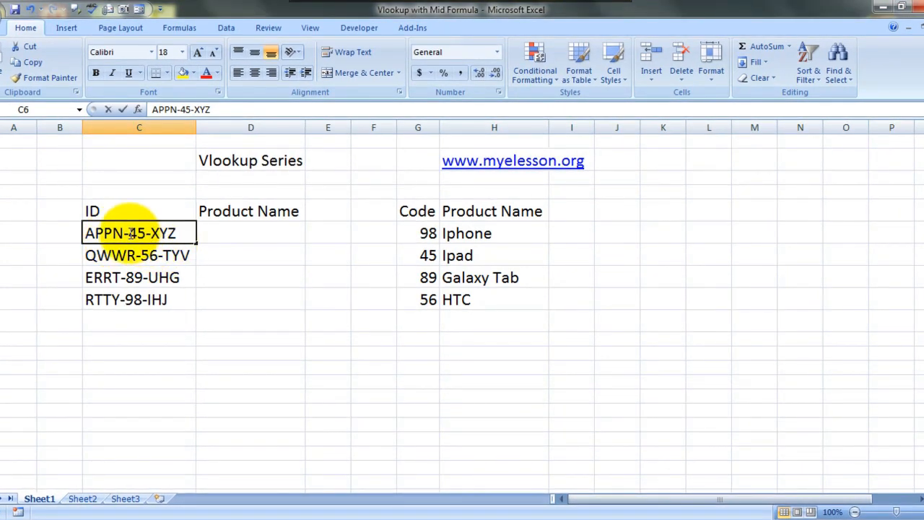
pyautogui.moveTo(130, 233); pyautogui.dragTo(147, 233)
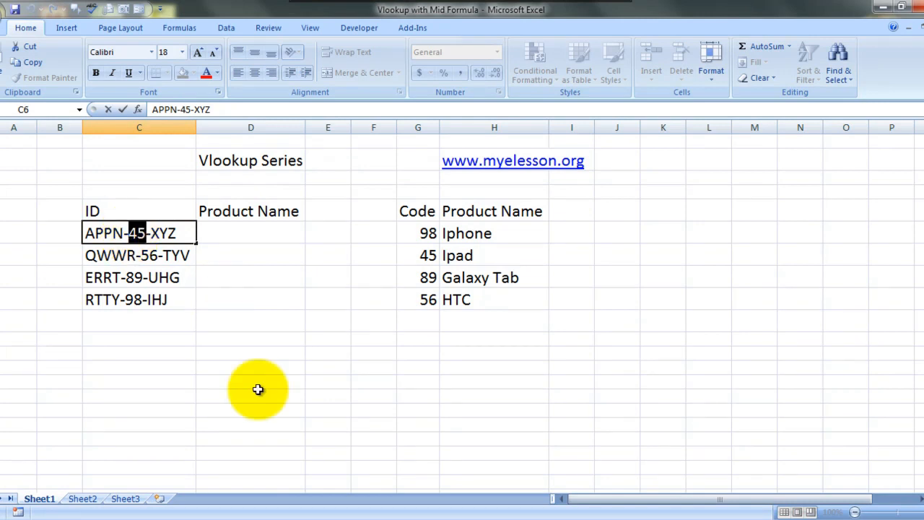
pyautogui.press('Escape')
# Step: Start a VLOOKUP formula in D6 with MID(C6,6,2)+0 as the lookup value
pyautogui.press('Right')
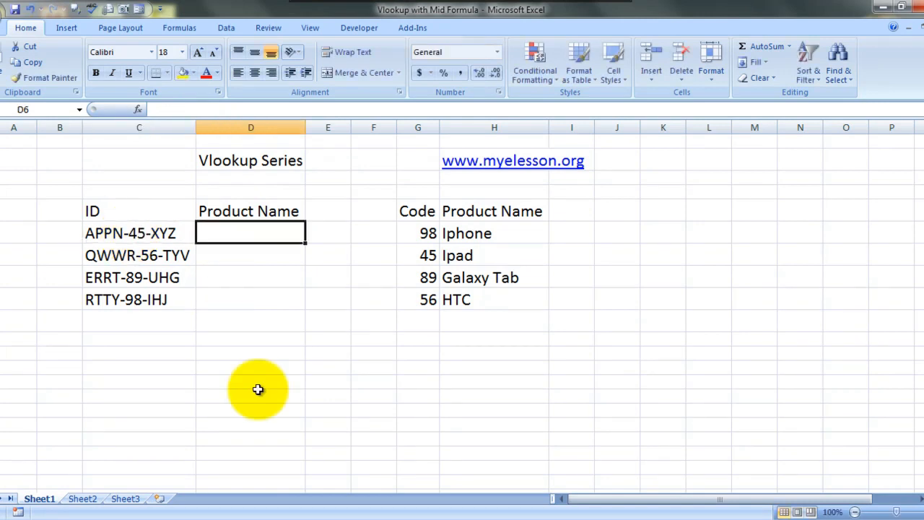
pyautogui.write('=')
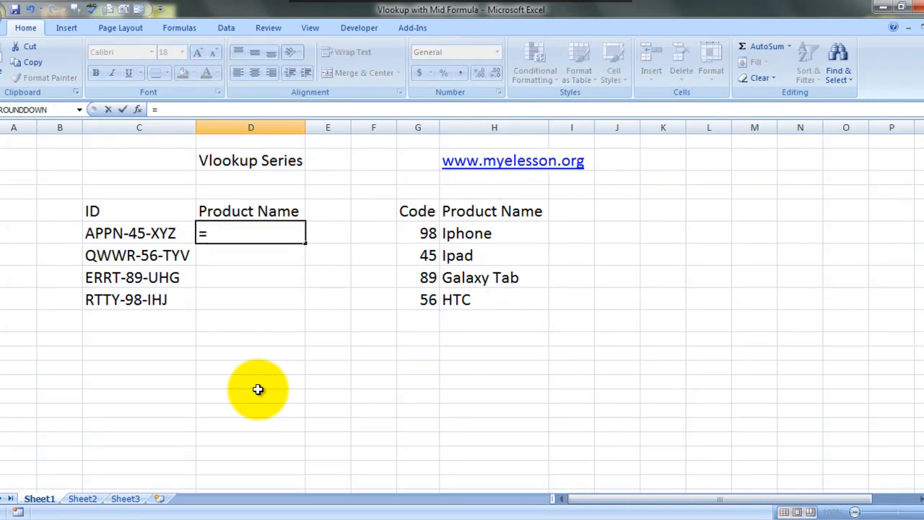
pyautogui.write('vl')
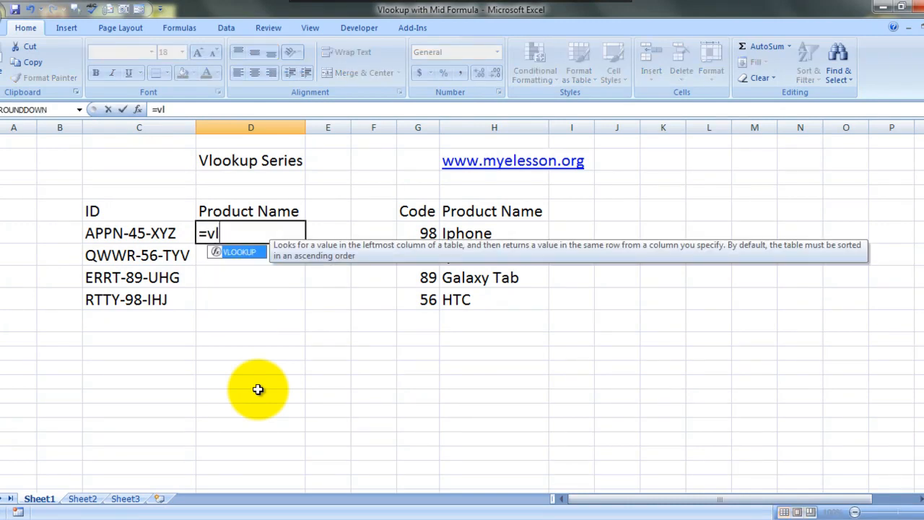
pyautogui.press('Tab')
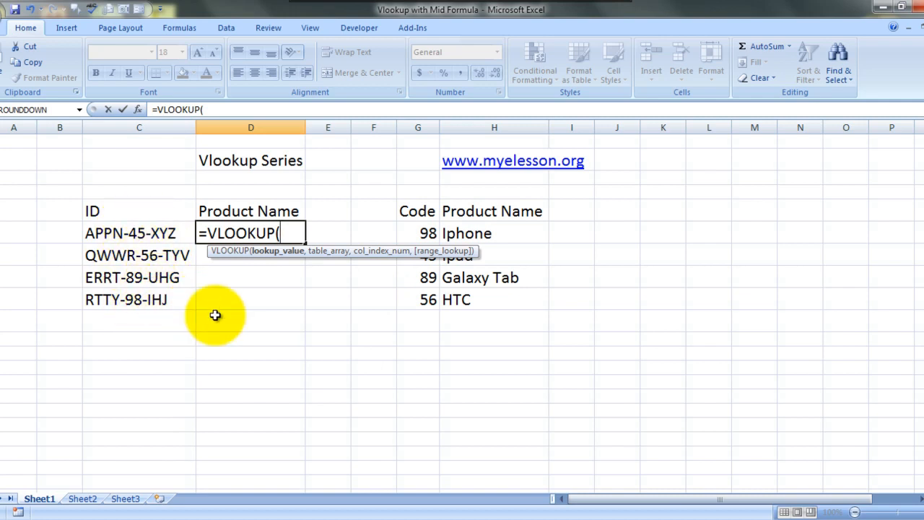
pyautogui.write('mid')
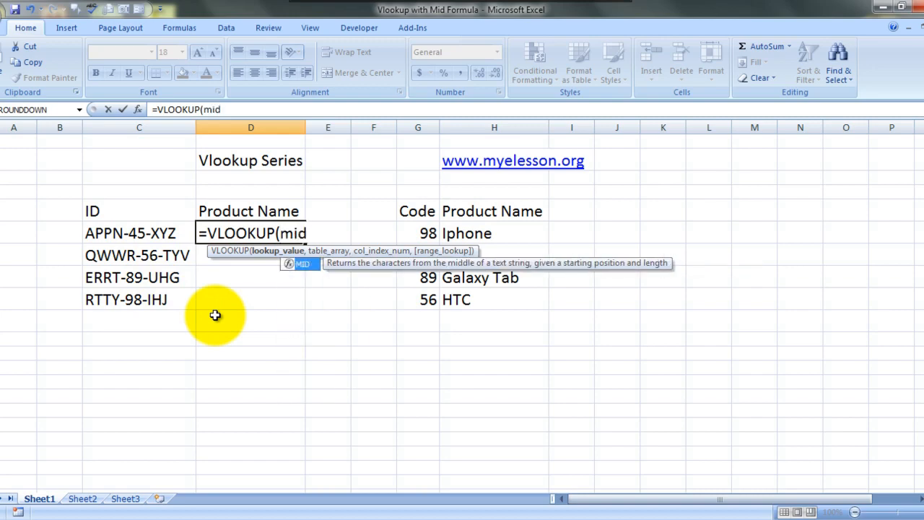
pyautogui.press('Tab')
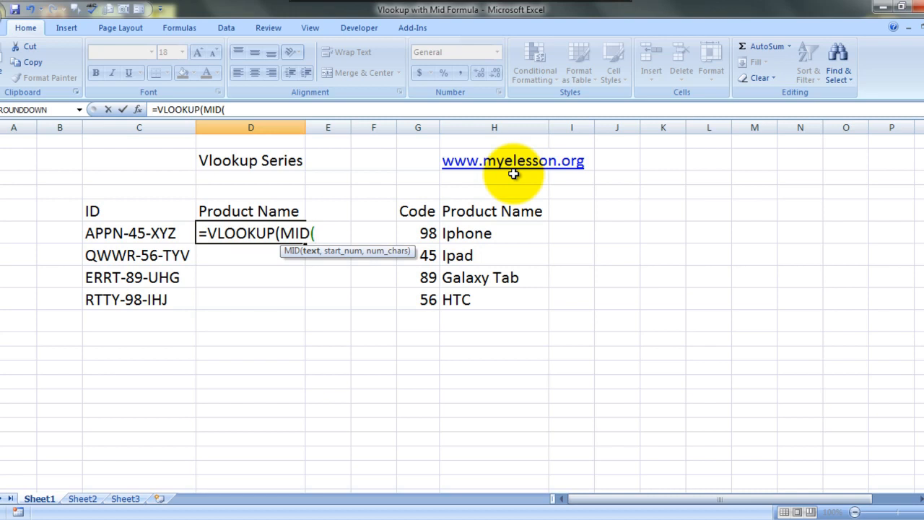
pyautogui.click(150, 232)
pyautogui.write(',')
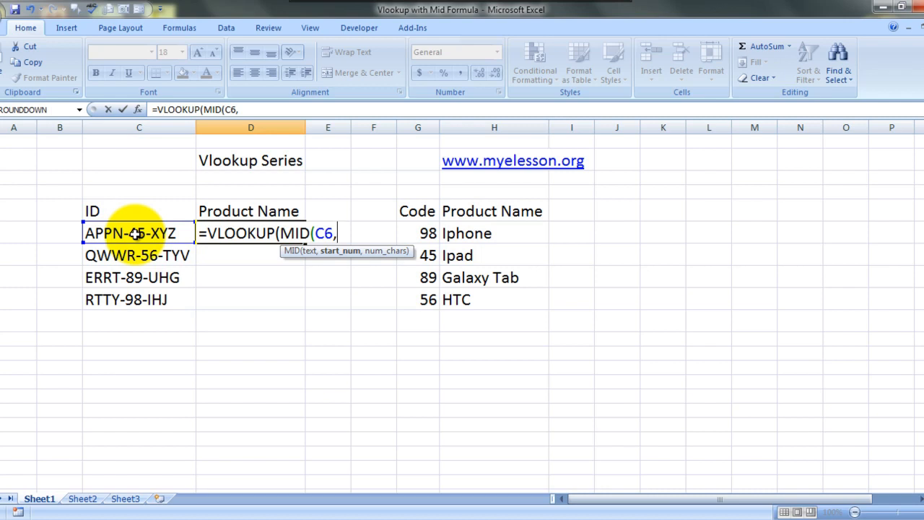
pyautogui.write('6,')
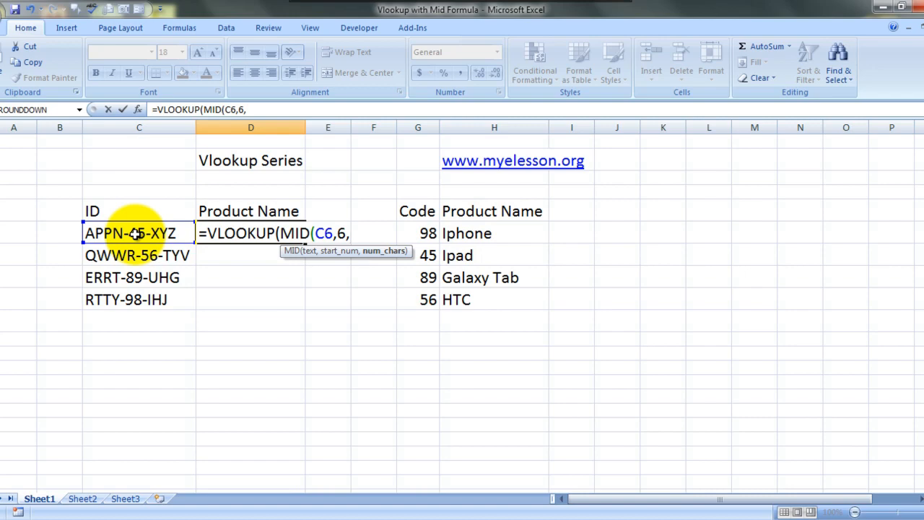
pyautogui.write('2')
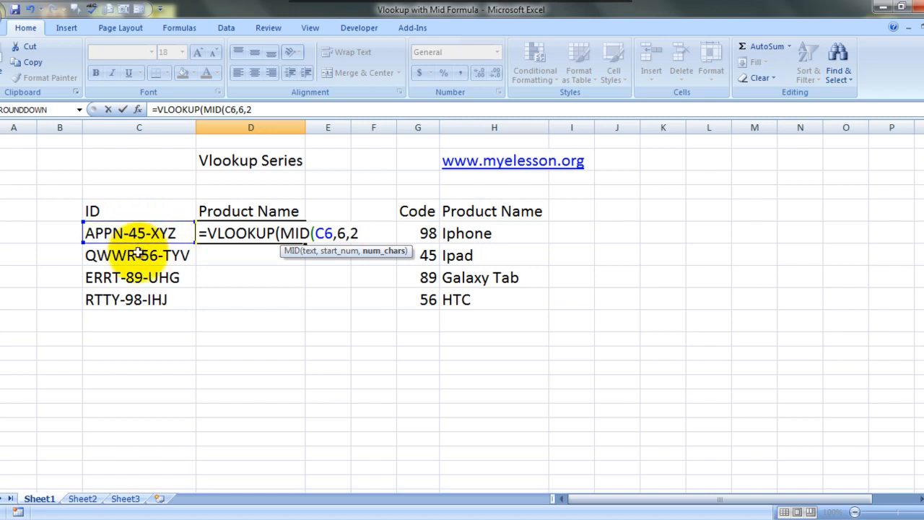
pyautogui.write(')+')
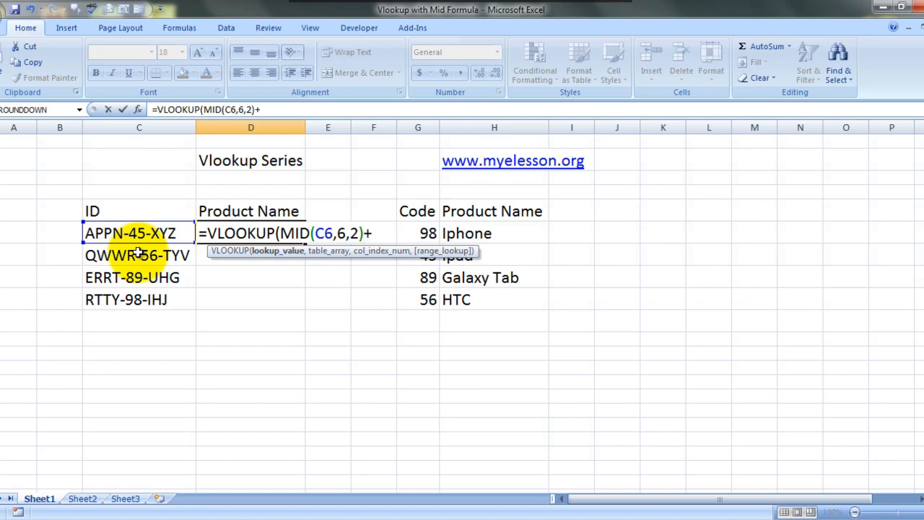
pyautogui.write('0')
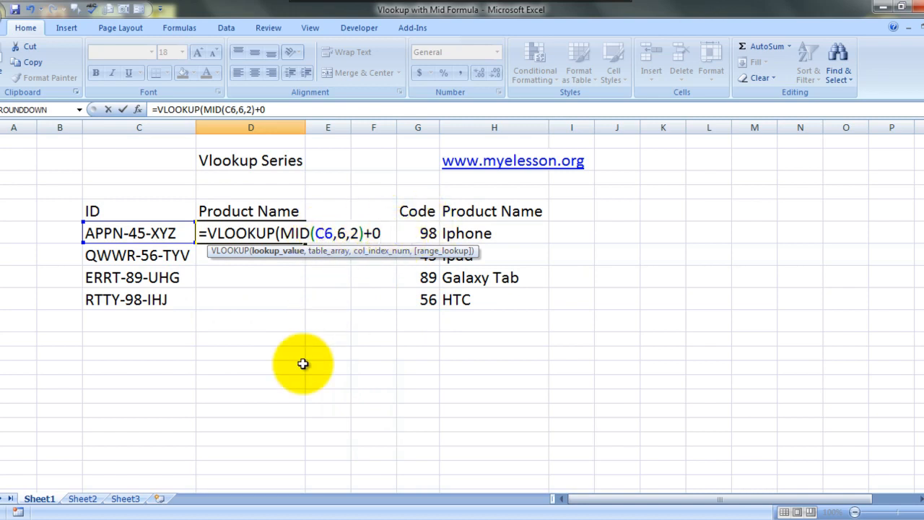
# Step: Complete the D6 VLOOKUP with absolute table array $G$6:$H$9, column index 2 and exact match 0, and enter the formula
pyautogui.write(',')
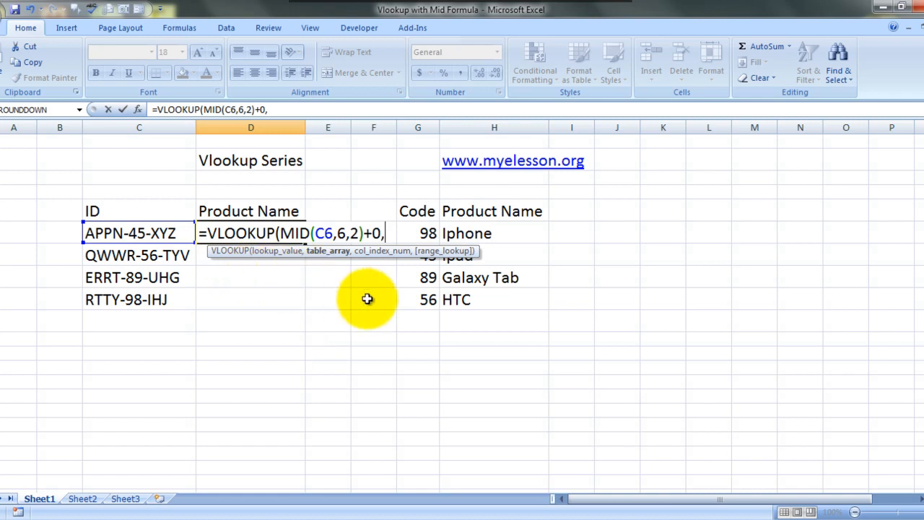
pyautogui.moveTo(412, 231); pyautogui.dragTo(546, 285)
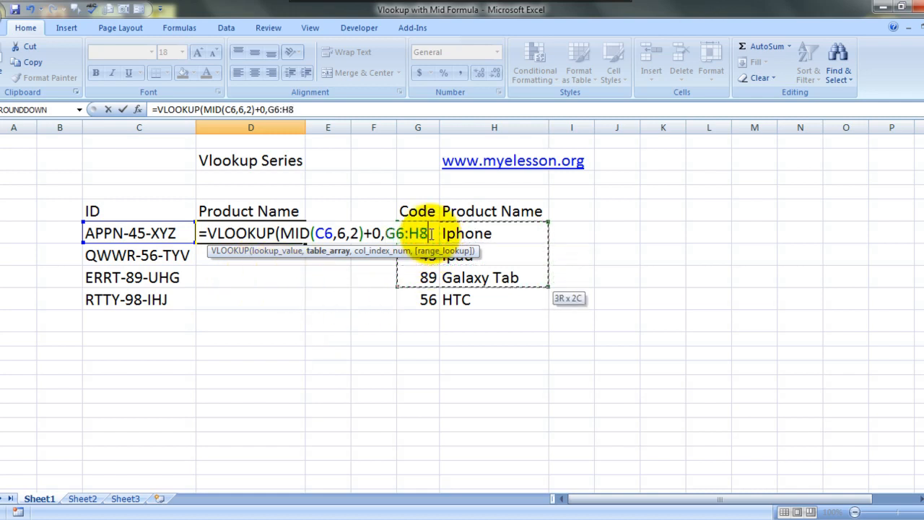
pyautogui.hotkey('shift', 'Down')
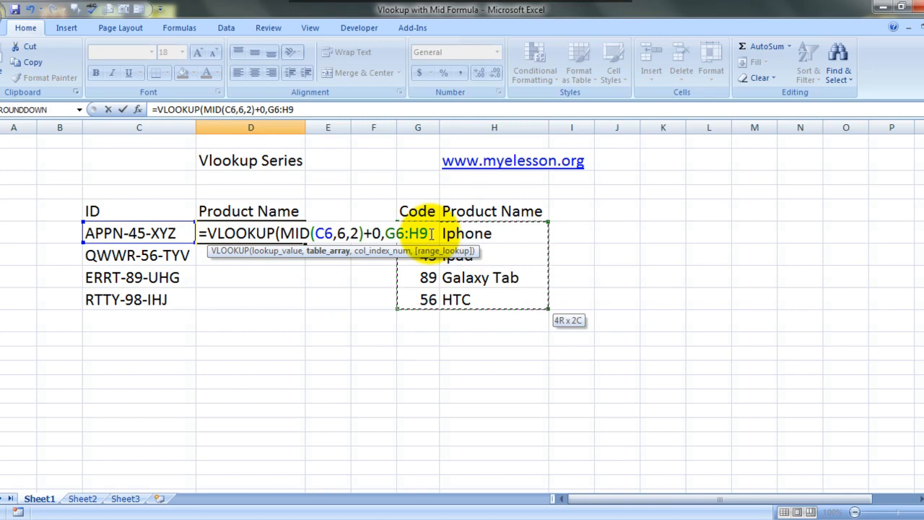
pyautogui.press('F4')
pyautogui.write(',2')
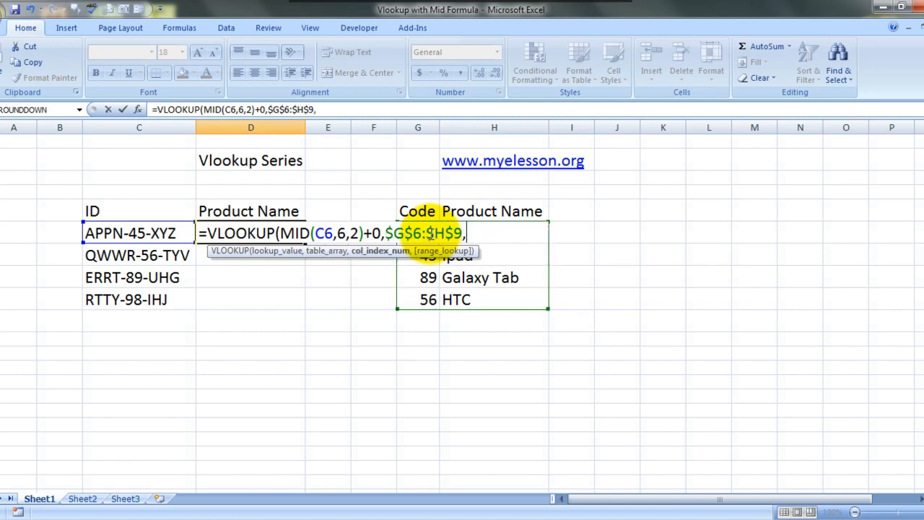
pyautogui.write(',0')
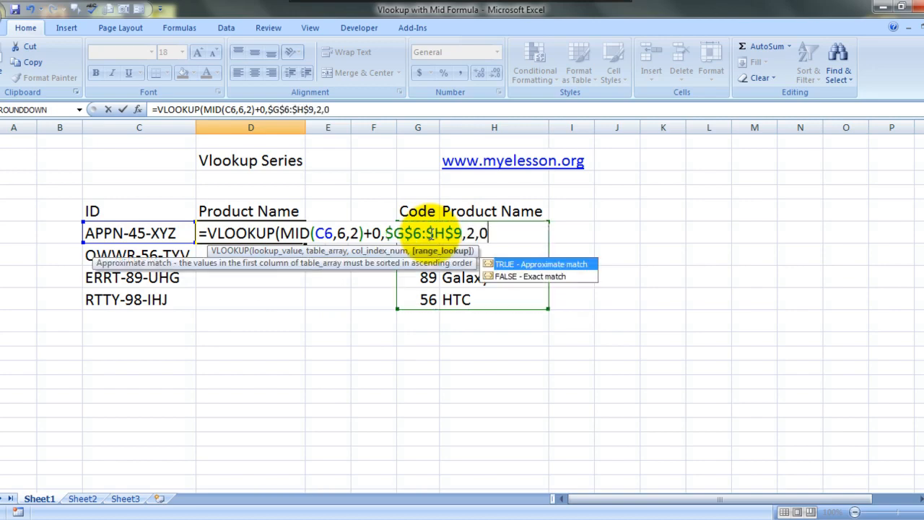
pyautogui.write(')')
pyautogui.press('Return')
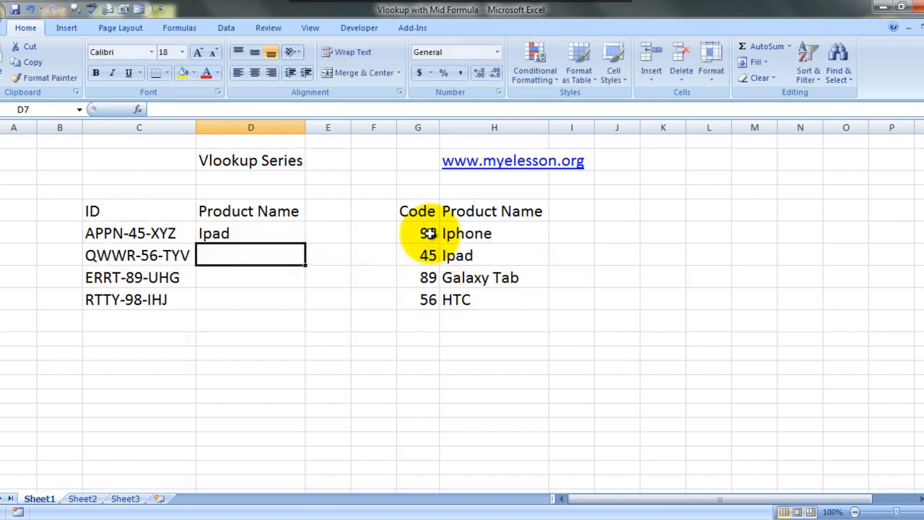
# Step: Copy the D6 product name formula into D7:D9 for the remaining IDs
pyautogui.press('Up')
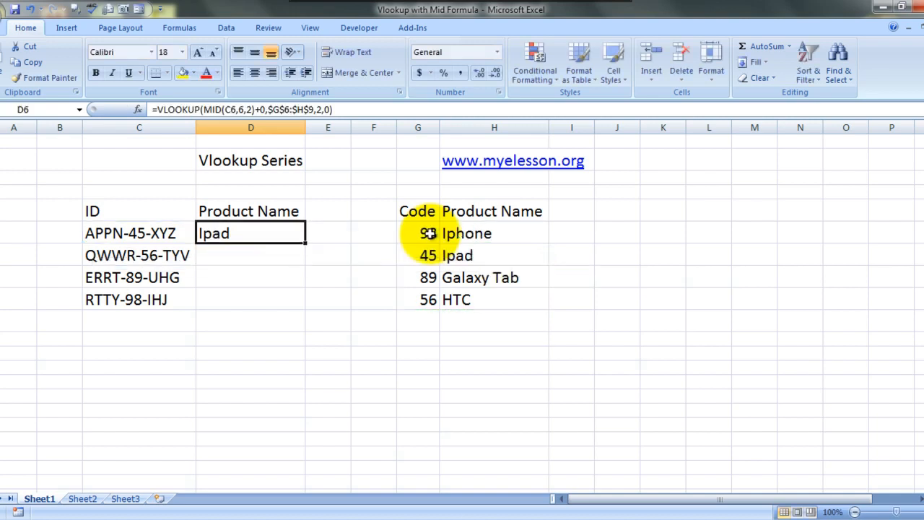
pyautogui.hotkey('ctrl', 'c')
pyautogui.press('Down')
pyautogui.hotkey('shift', 'Down')
pyautogui.hotkey('shift', 'Down')
pyautogui.hotkey('ctrl', 'v')
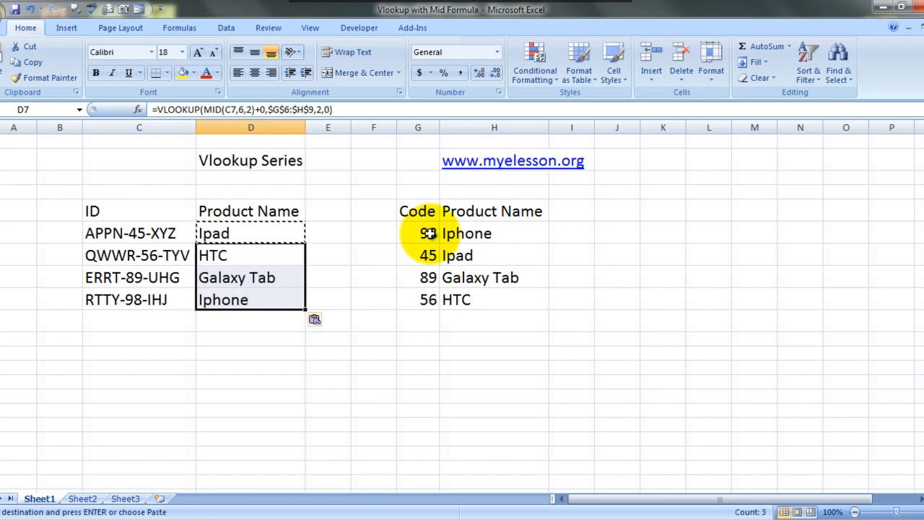
pyautogui.press('Escape')
pyautogui.press('Right')
pyautogui.press('Left')
pyautogui.press('Up')
pyautogui.press('Up')
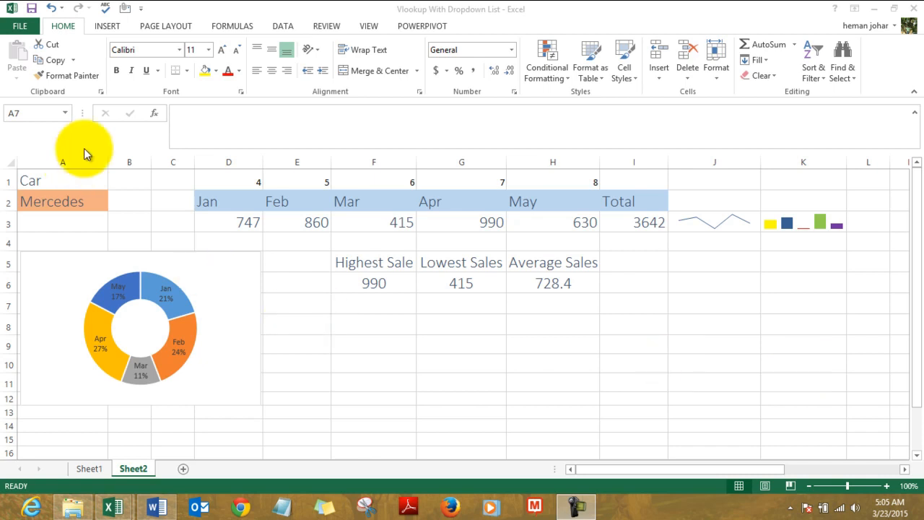
# Step: In the Vlookup With Dropdown List workbook, choose Aston Martin from the car dropdown in A2 of Sheet2
pyautogui.click(105, 202)
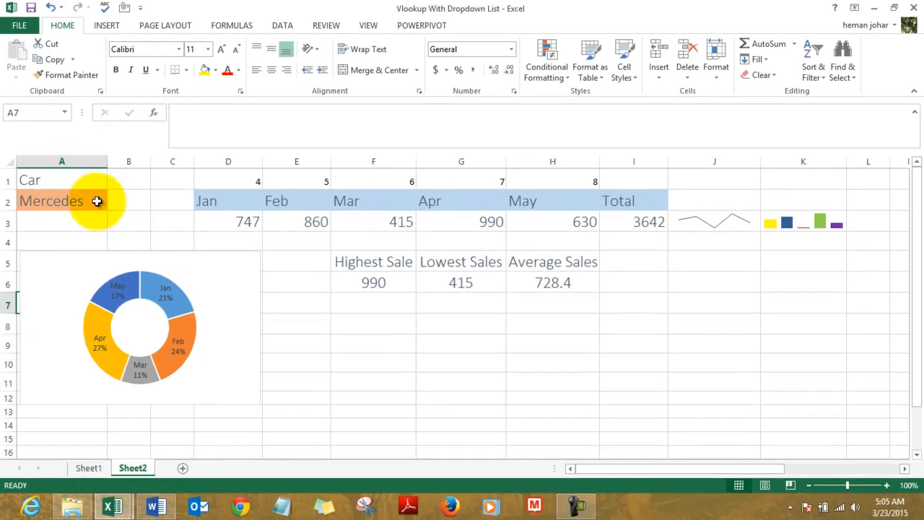
pyautogui.click(114, 208)
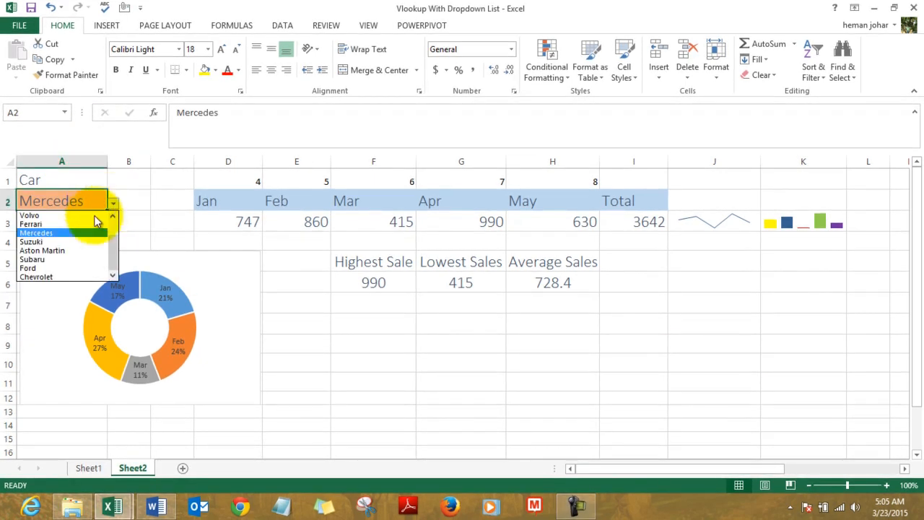
pyautogui.click(65, 253)
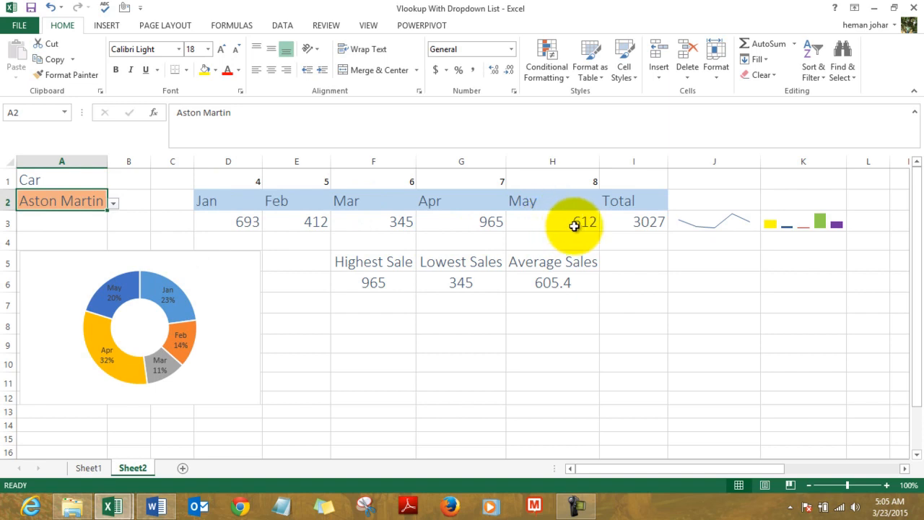
# Step: Examine the monthly sales lookups, both sparklines, the doughnut chart and the highest, lowest and average sales formulas on Sheet2
pyautogui.click(552, 218)
pyautogui.click(244, 218)
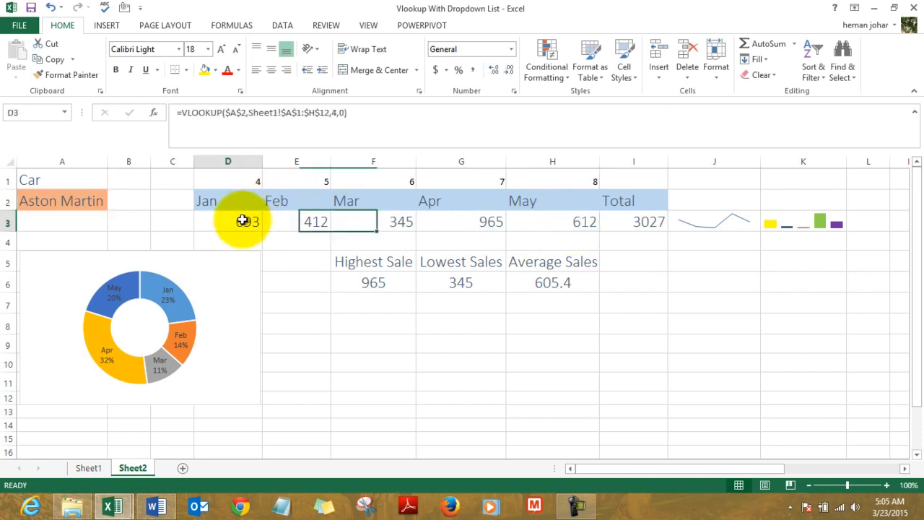
pyautogui.click(722, 218)
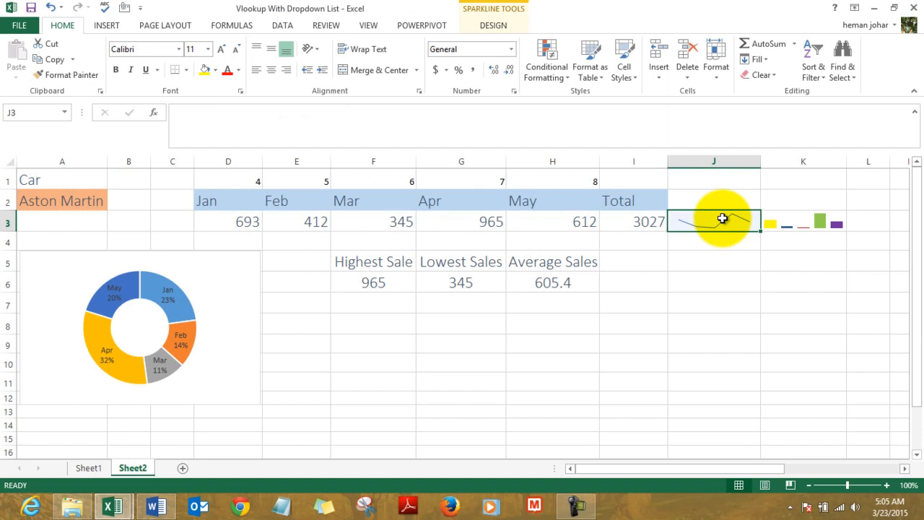
pyautogui.click(786, 222)
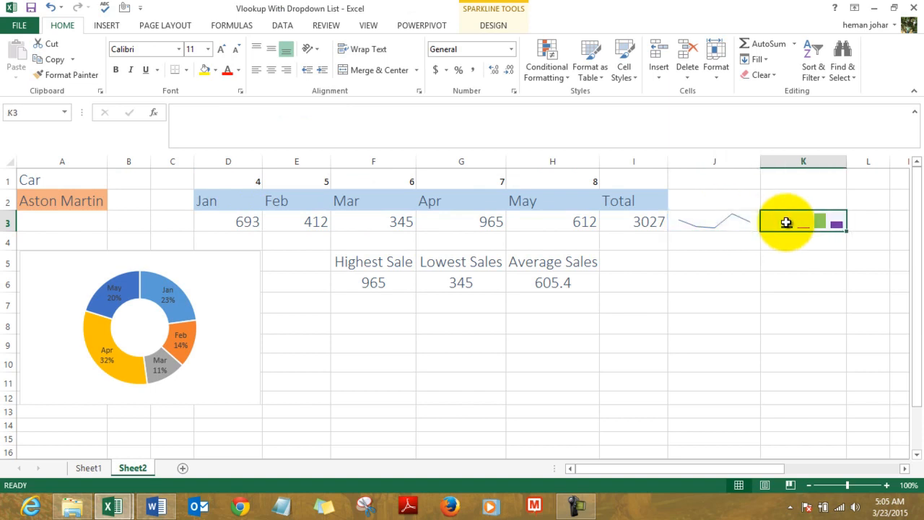
pyautogui.click(205, 330)
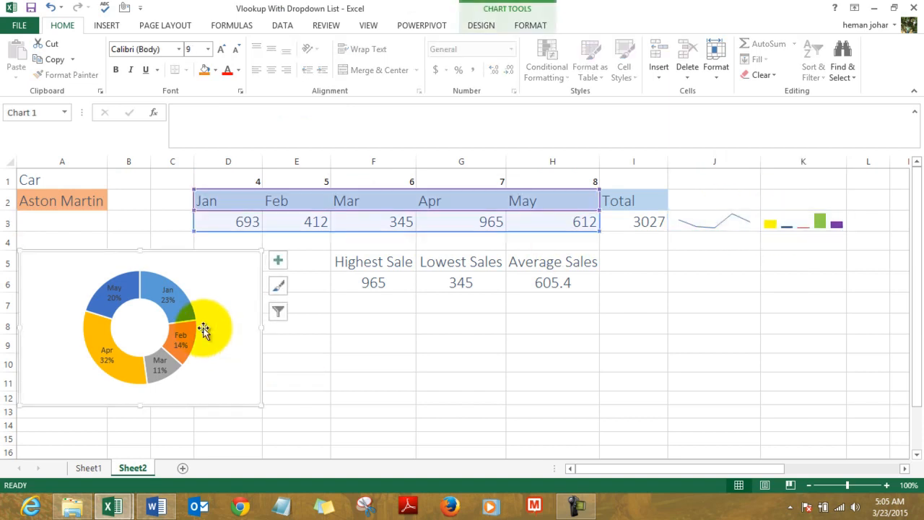
pyautogui.click(361, 344)
pyautogui.click(372, 282)
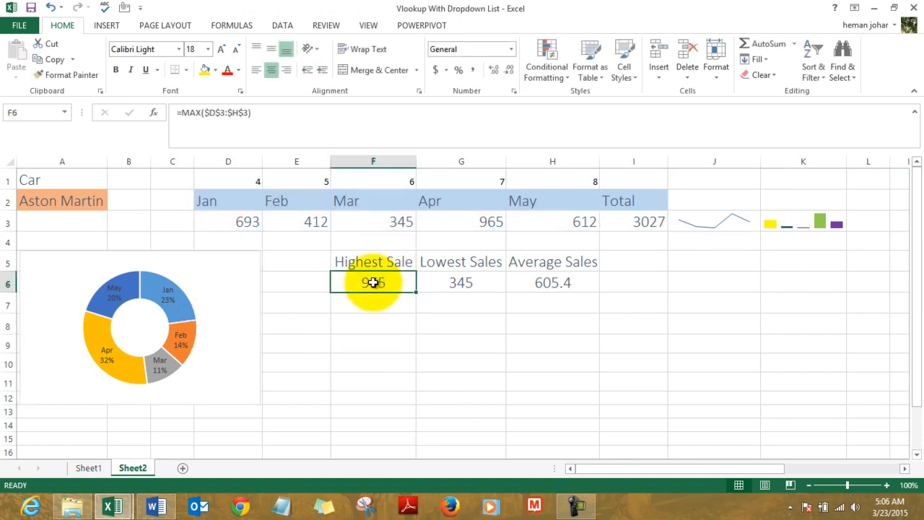
pyautogui.press('Right')
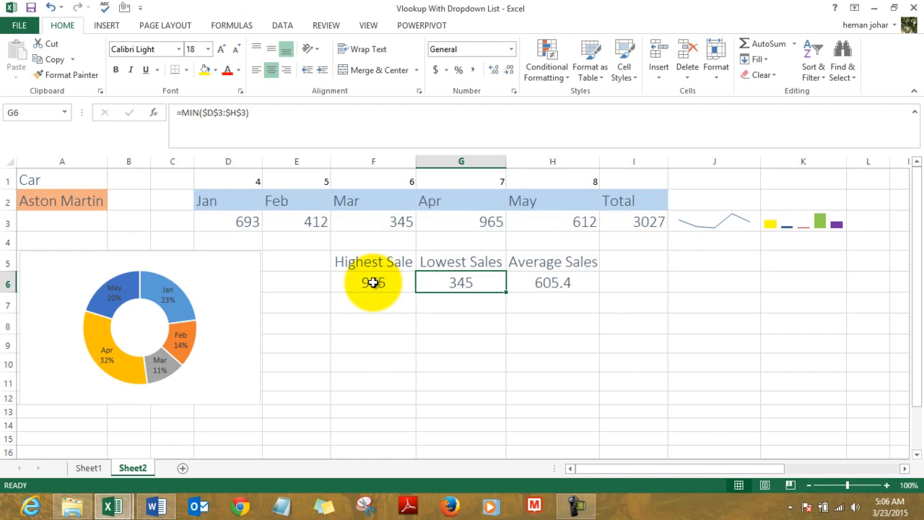
pyautogui.press('Right')
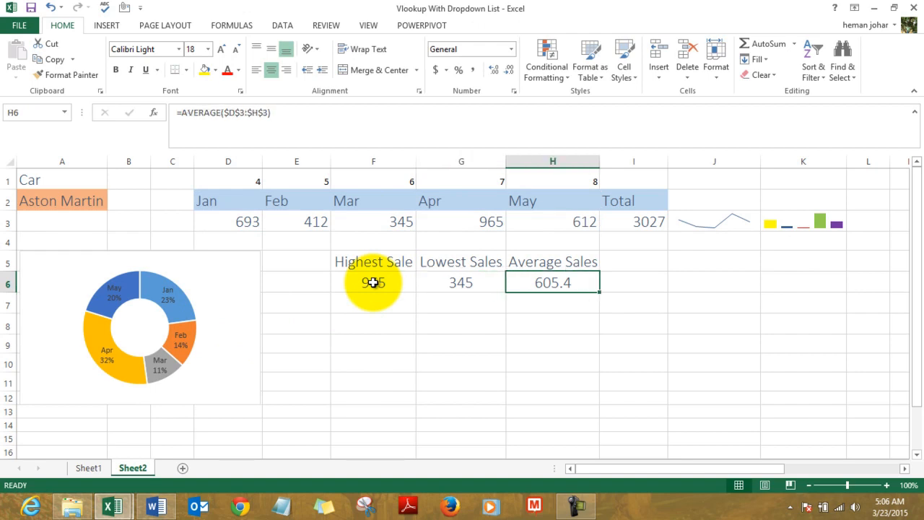
pyautogui.click(84, 202)
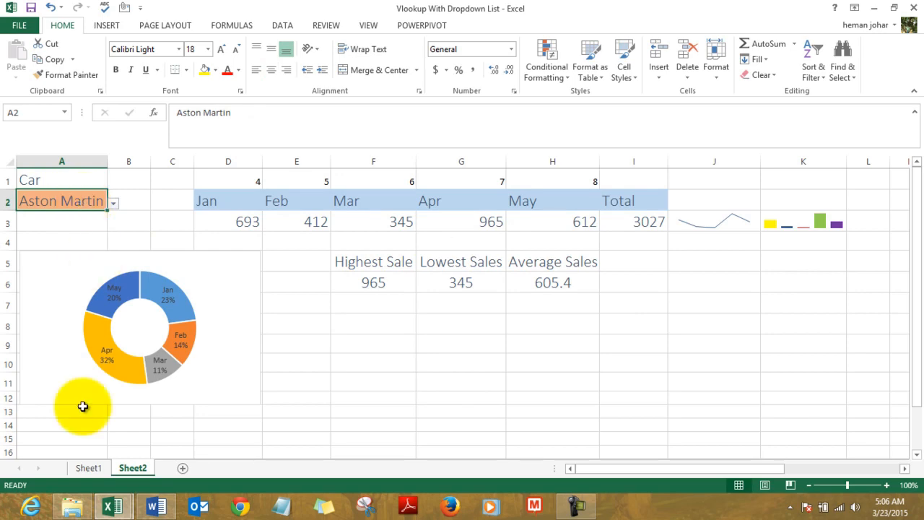
# Step: Review the car sales source table and its column headings on Sheet1, and return to Sheet2
pyautogui.click(89, 468)
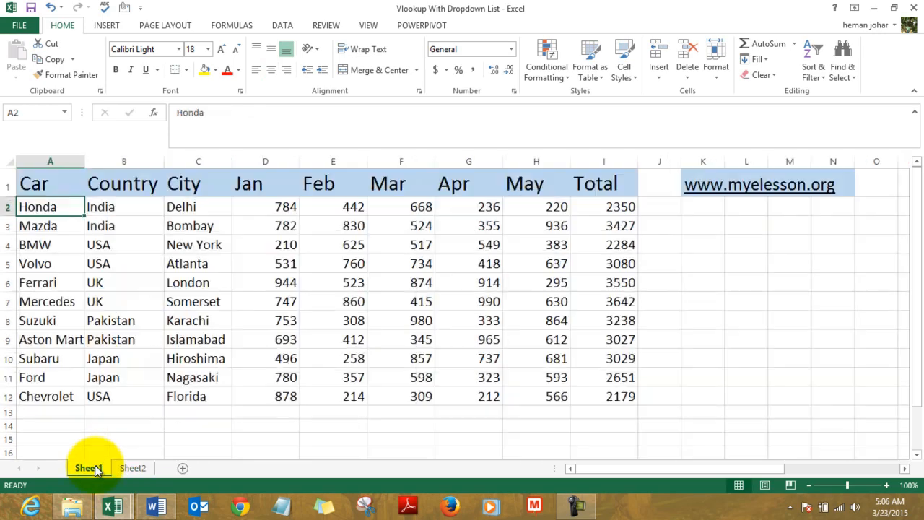
pyautogui.click(115, 288)
pyautogui.hotkey('ctrl', 'Up')
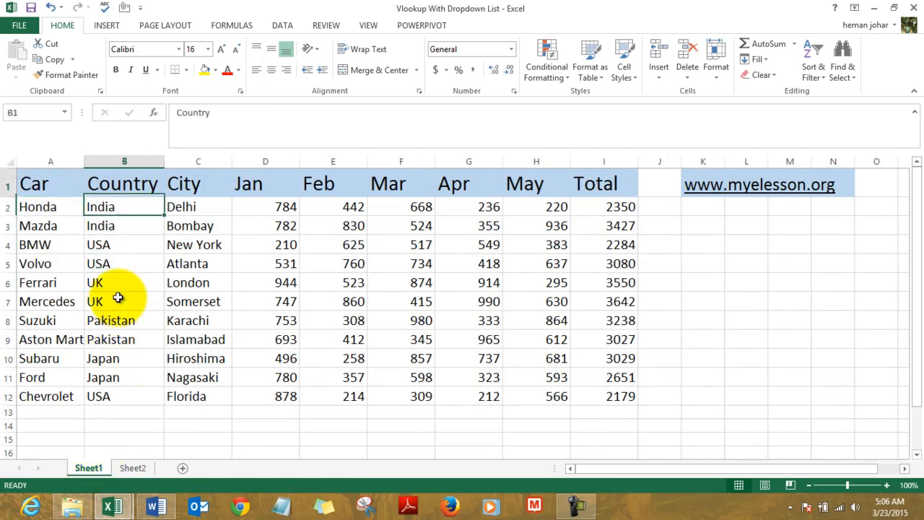
pyautogui.press('Left')
pyautogui.press('Right')
pyautogui.hotkey('ctrl', 'Right')
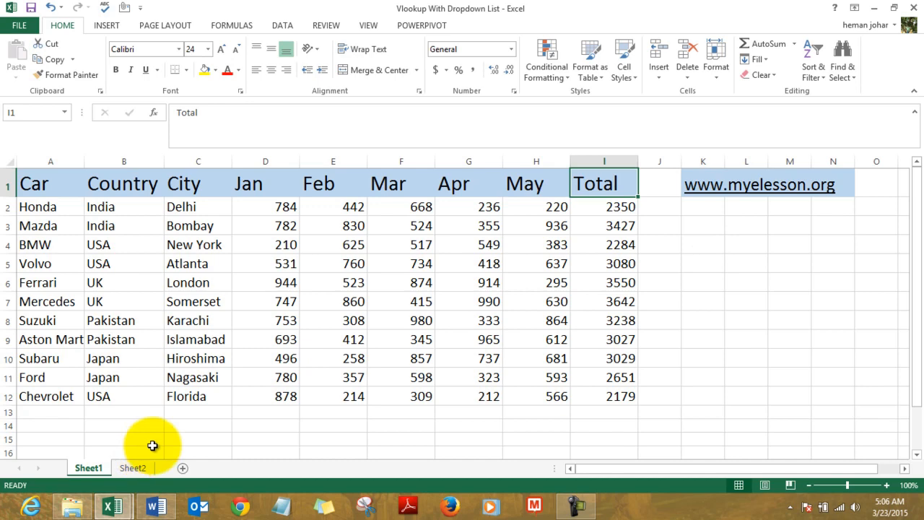
pyautogui.click(133, 468)
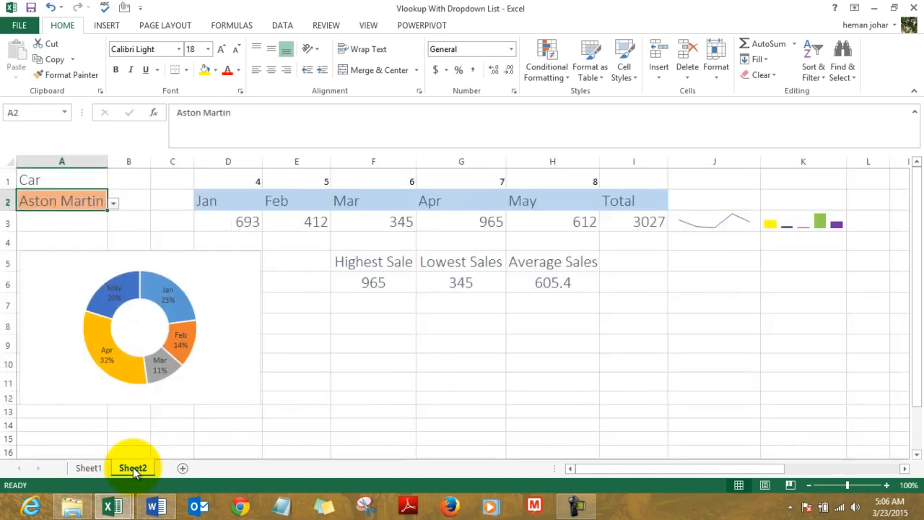
pyautogui.press('Right')
pyautogui.press('Right')
pyautogui.press('Right')
pyautogui.press('Right')
pyautogui.press('Right')
pyautogui.press('Right')
pyautogui.press('Right')
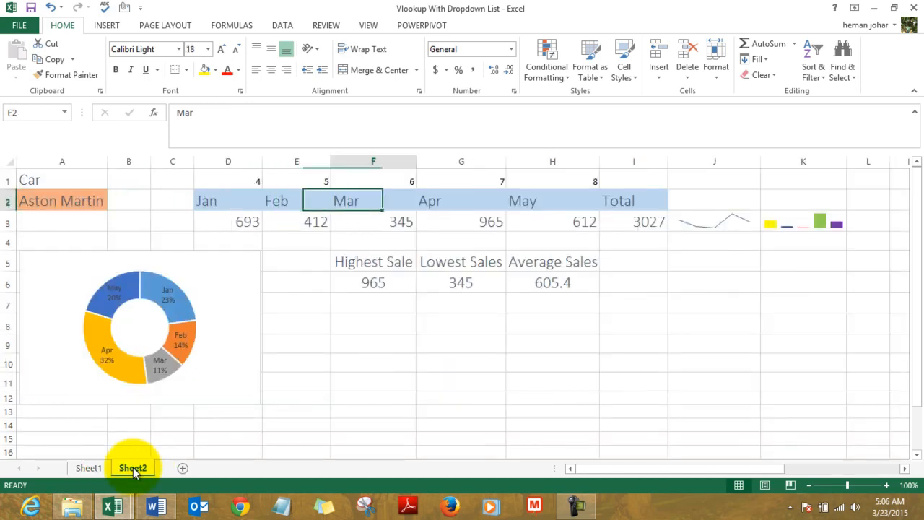
pyautogui.press('Left')
pyautogui.press('Left')
pyautogui.press('Left')
pyautogui.press('Left')
pyautogui.press('Left')
pyautogui.press('Left')
pyautogui.press('Left')
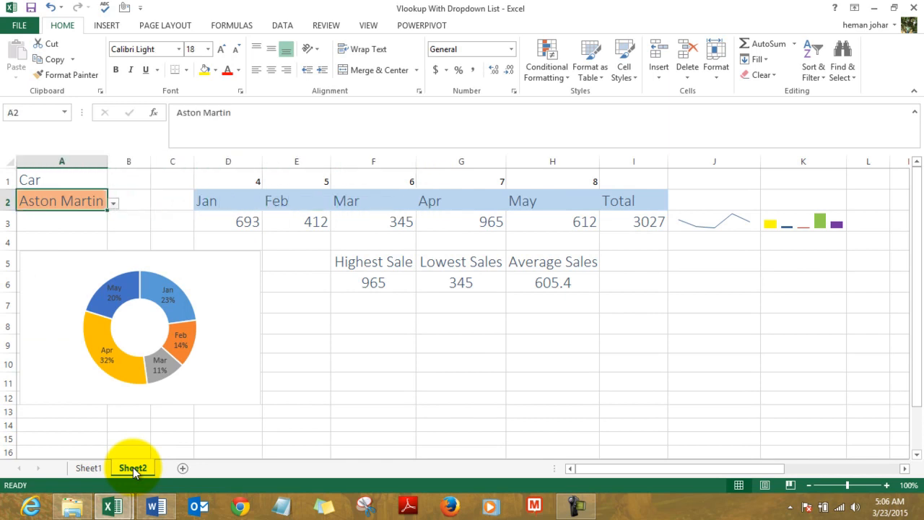
pyautogui.press('Down')
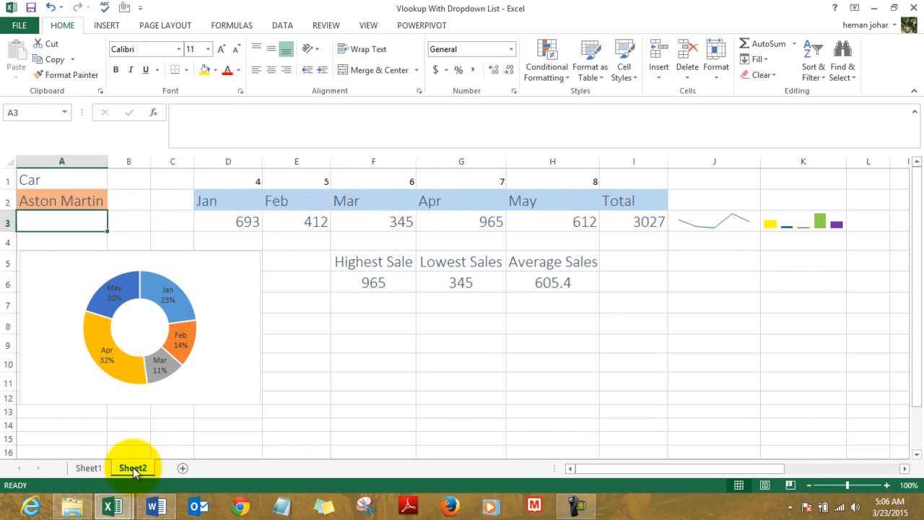
pyautogui.press('Up')
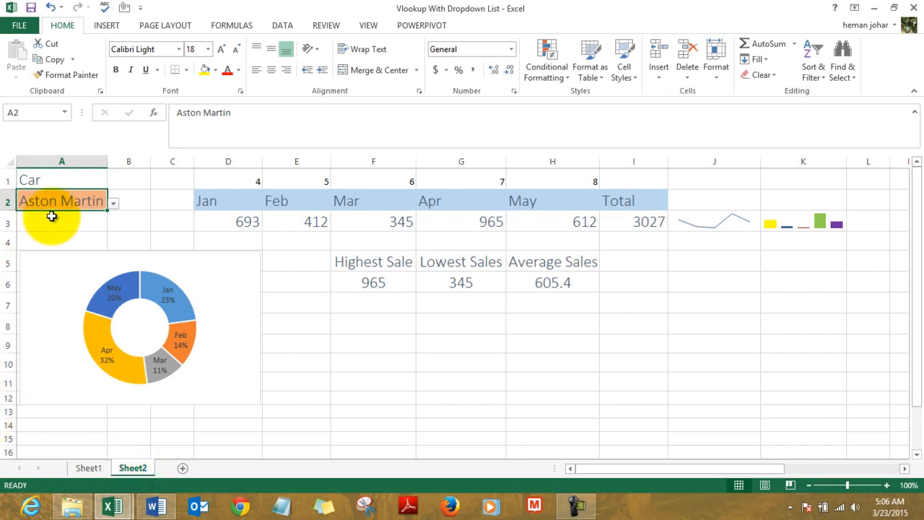
# Step: Open data validation for the empty cell J8 on Sheet2 and allow only values from a list
pyautogui.click(462, 326)
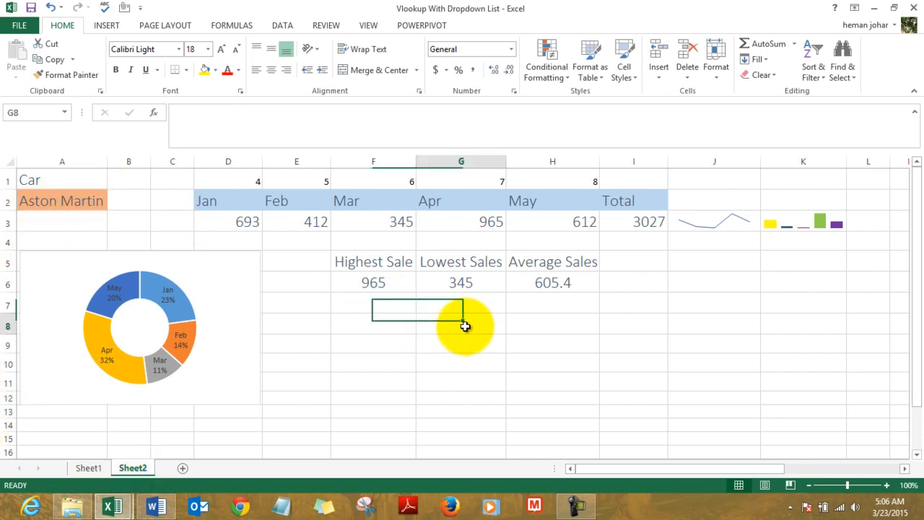
pyautogui.press('Right')
pyautogui.press('Right')
pyautogui.press('Right')
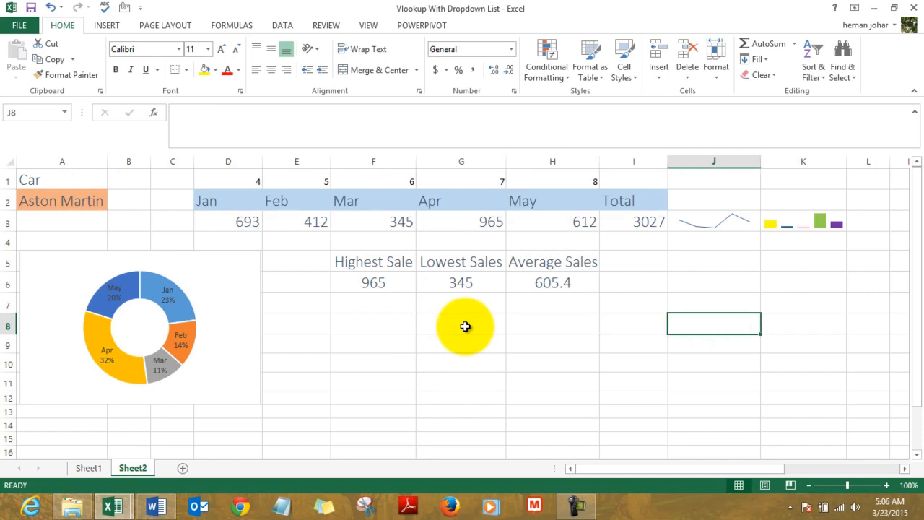
pyautogui.click(282, 26)
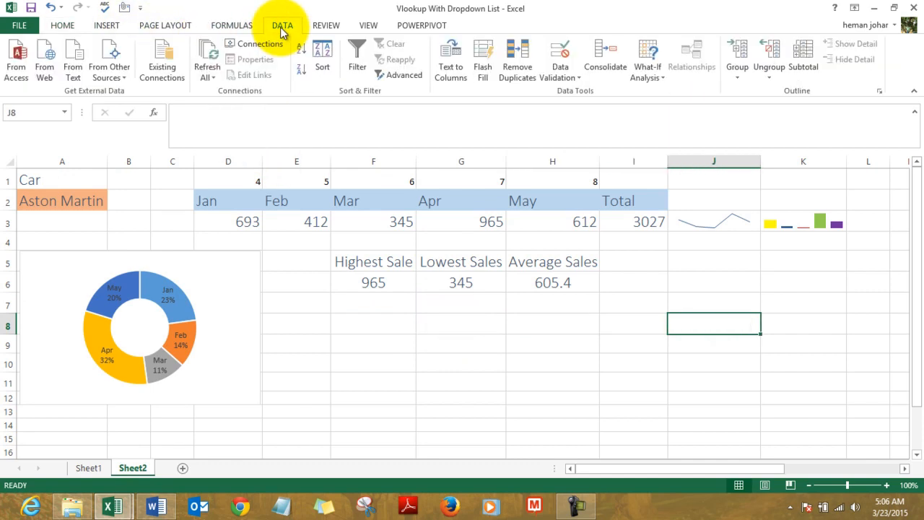
pyautogui.click(557, 69)
pyautogui.click(580, 94)
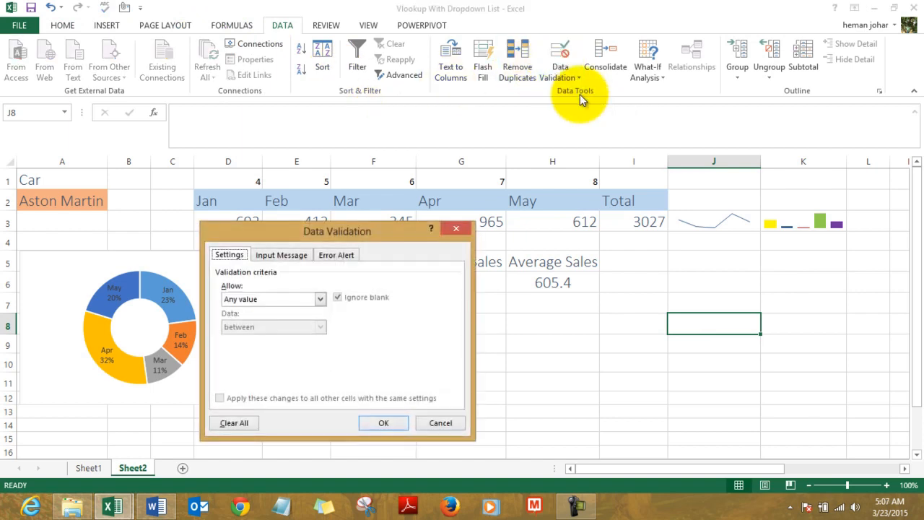
pyautogui.click(320, 299)
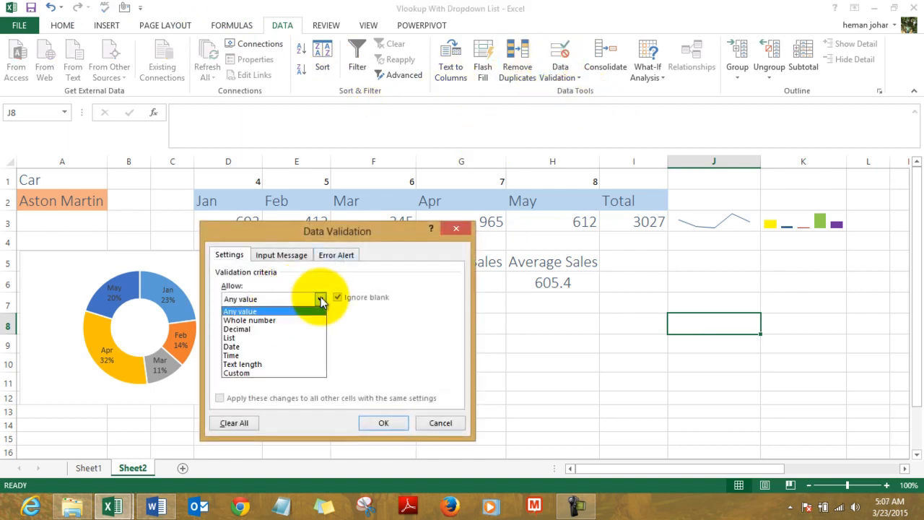
pyautogui.click(236, 338)
pyautogui.click(289, 354)
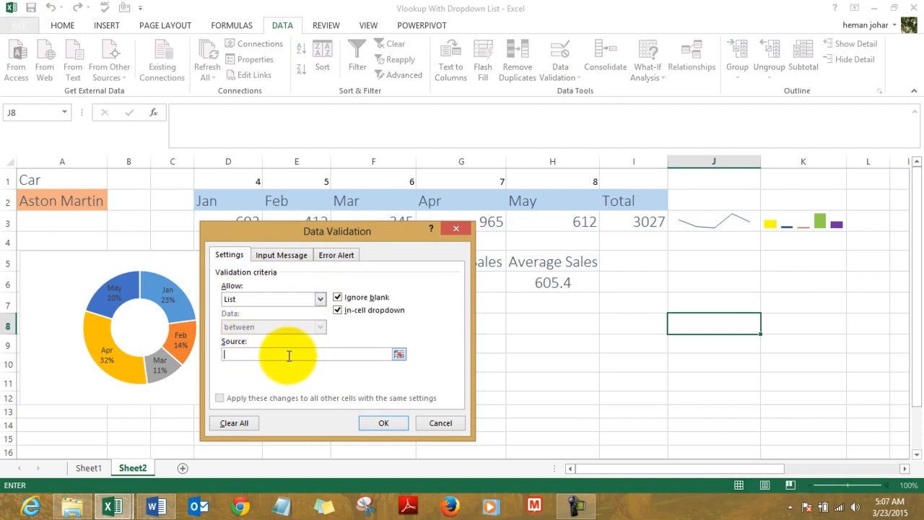
# Step: Set the list source to =Sheet1!$A$2:$A$12, apply the validation, and choose BMW from the new dropdown in J8
pyautogui.click(87, 468)
pyautogui.click(46, 212)
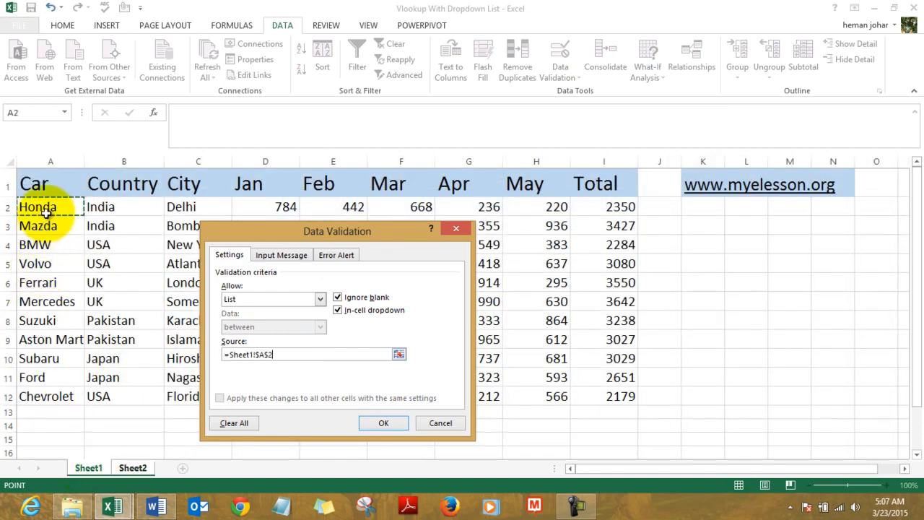
pyautogui.hotkey('shift', 'Down')
pyautogui.hotkey('shift', 'Down')
pyautogui.hotkey('shift', 'Down')
pyautogui.hotkey('shift', 'Down')
pyautogui.hotkey('shift', 'Down')
pyautogui.hotkey('shift', 'Down')
pyautogui.hotkey('shift', 'Down')
pyautogui.hotkey('shift', 'Down')
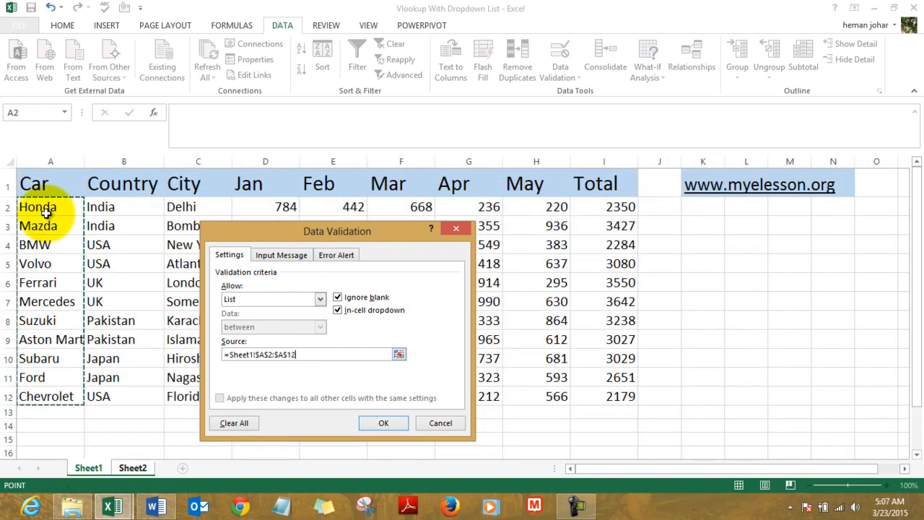
pyautogui.press('Return')
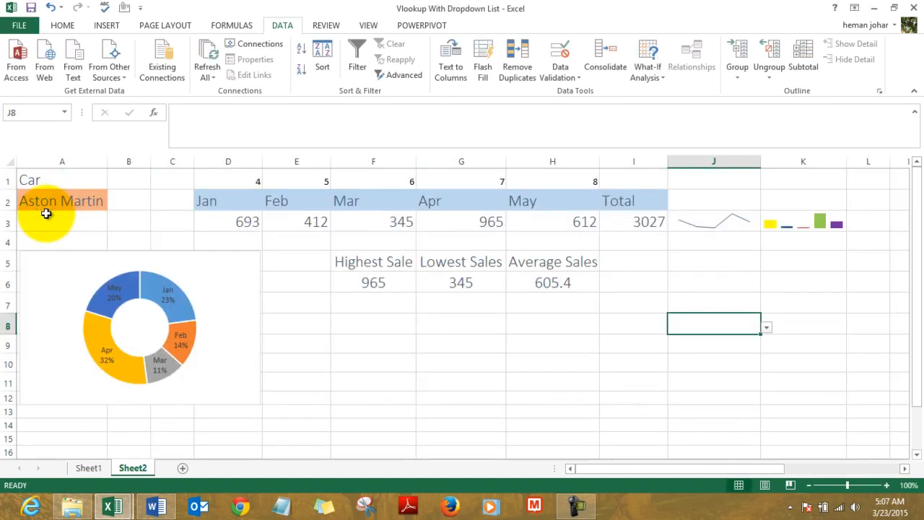
pyautogui.click(769, 330)
pyautogui.click(704, 353)
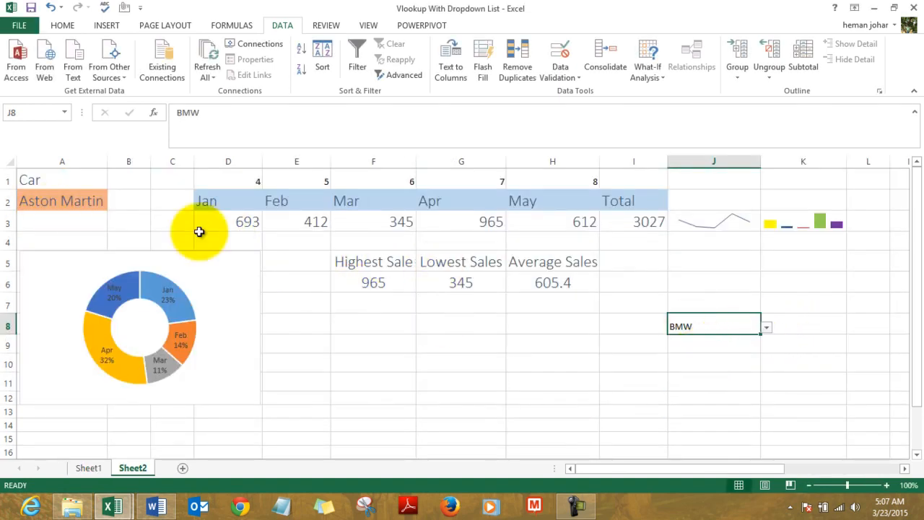
# Step: Change the car selection in A2 to Mercedes, and after that to Ferrari
pyautogui.click(103, 201)
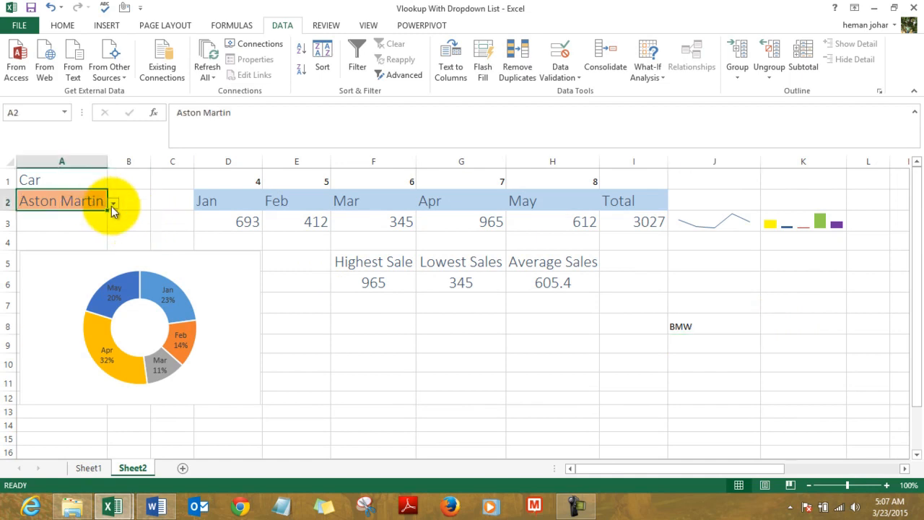
pyautogui.click(112, 206)
pyautogui.click(78, 234)
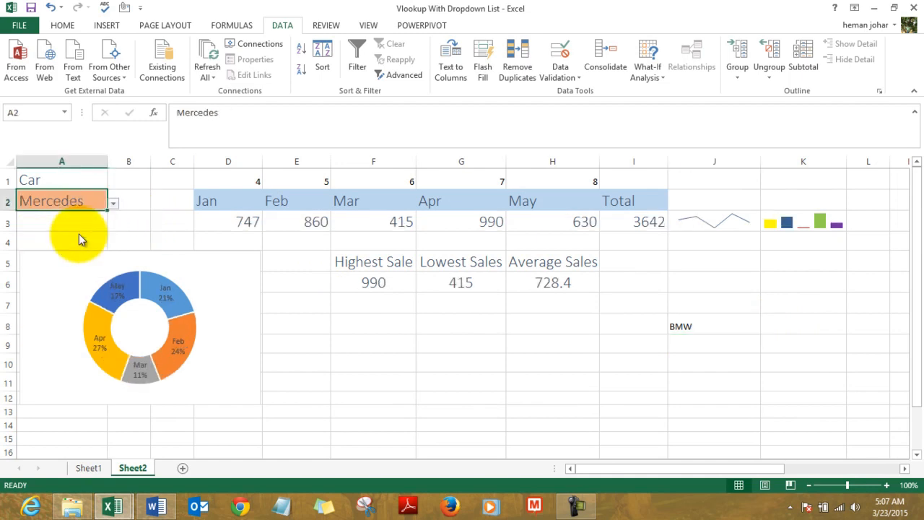
pyautogui.click(113, 203)
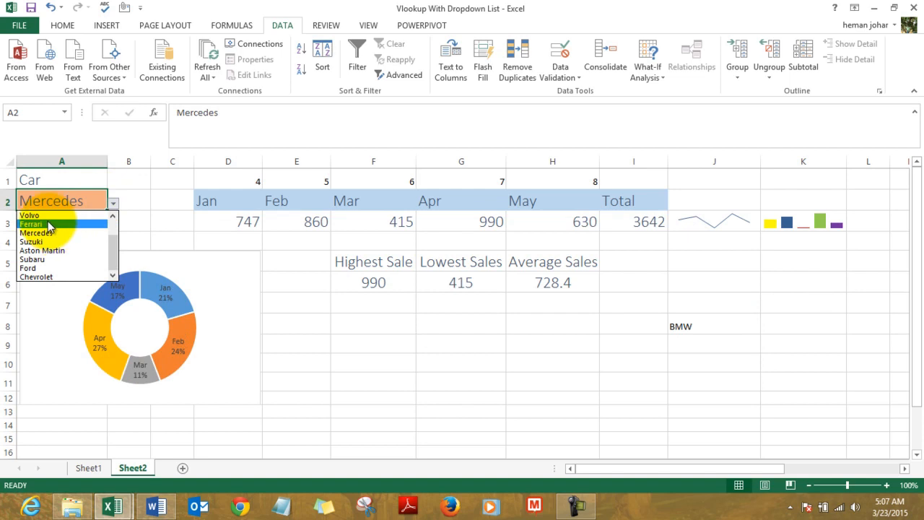
pyautogui.click(49, 224)
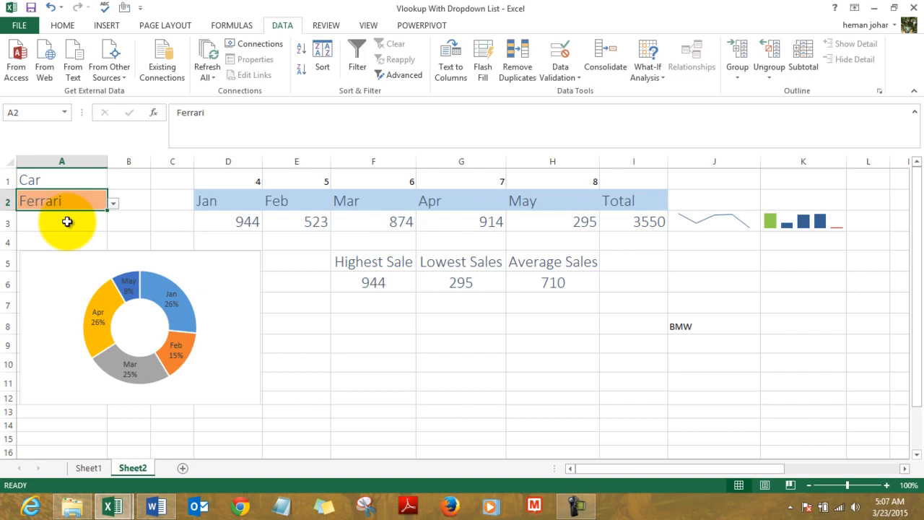
# Step: Examine the monthly VLOOKUP formulas in row 3, from January through March
pyautogui.press('Right')
pyautogui.press('Right')
pyautogui.press('Right')
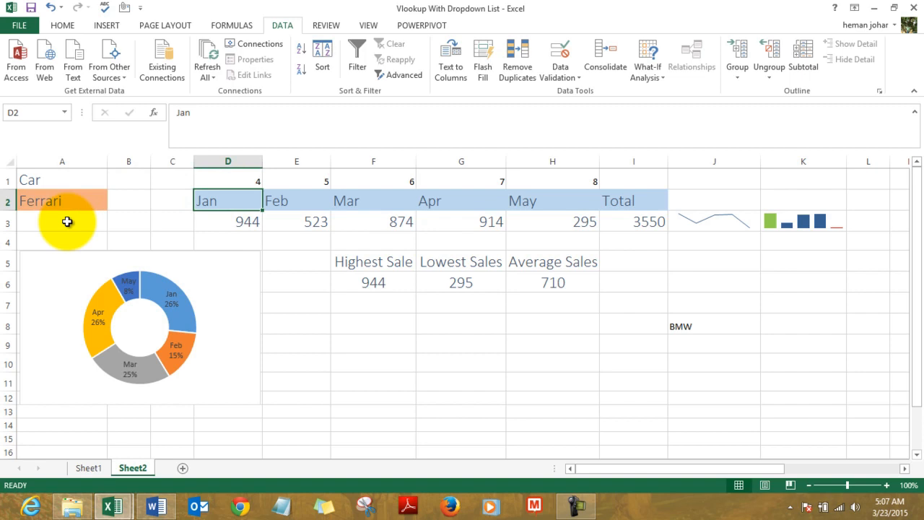
pyautogui.press('Down')
pyautogui.press('Right')
pyautogui.press('Right')
pyautogui.press('Right')
pyautogui.press('Right')
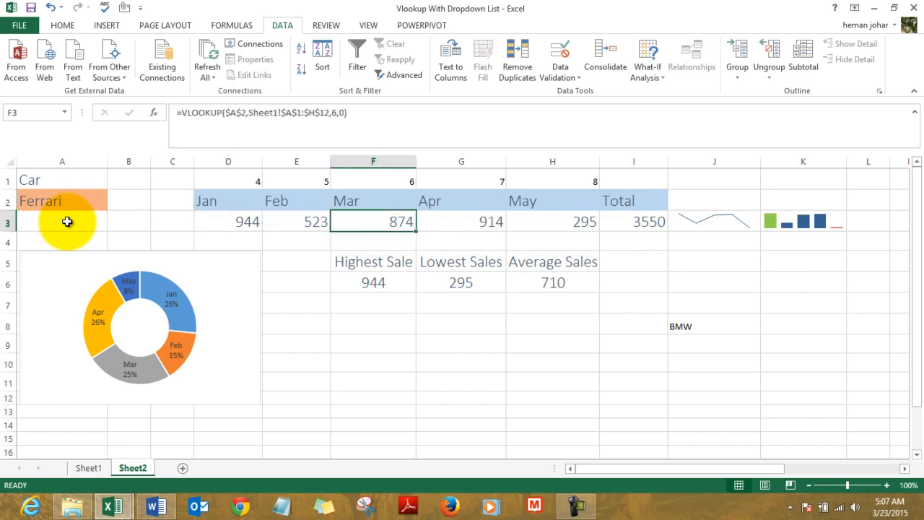
pyautogui.press('Left')
pyautogui.press('Left')
pyautogui.press('Left')
pyautogui.press('Left')
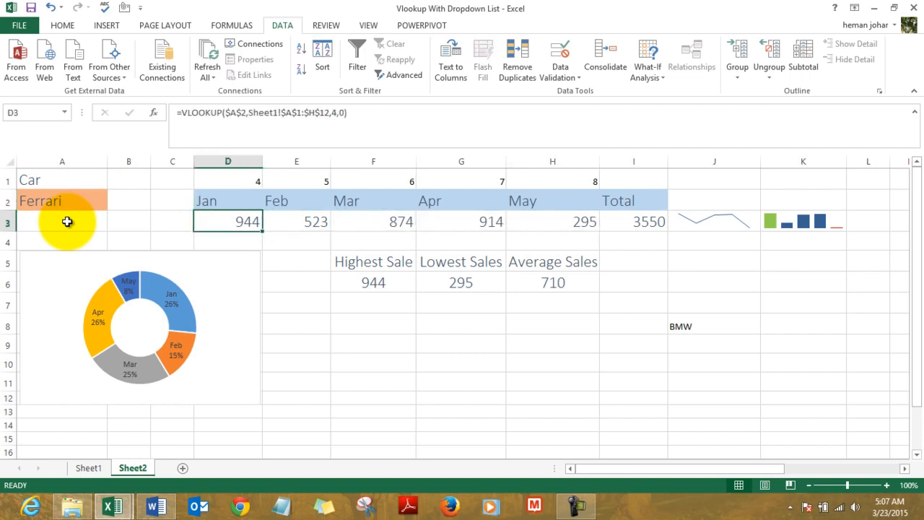
# Step: Delete the monthly sales formulas for January to May in D3:H3
pyautogui.hotkey('shift', 'Right')
pyautogui.hotkey('shift', 'Right')
pyautogui.hotkey('shift', 'Right')
pyautogui.hotkey('shift', 'Right')
pyautogui.hotkey('shift', 'Right')
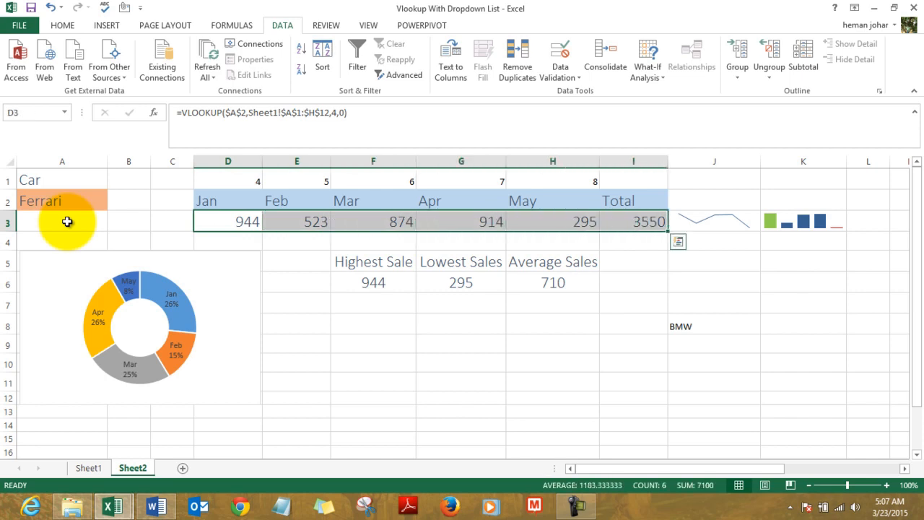
pyautogui.press('Left')
pyautogui.press('Right')
pyautogui.hotkey('shift', 'Right')
pyautogui.hotkey('shift', 'Right')
pyautogui.hotkey('shift', 'Right')
pyautogui.hotkey('shift', 'Right')
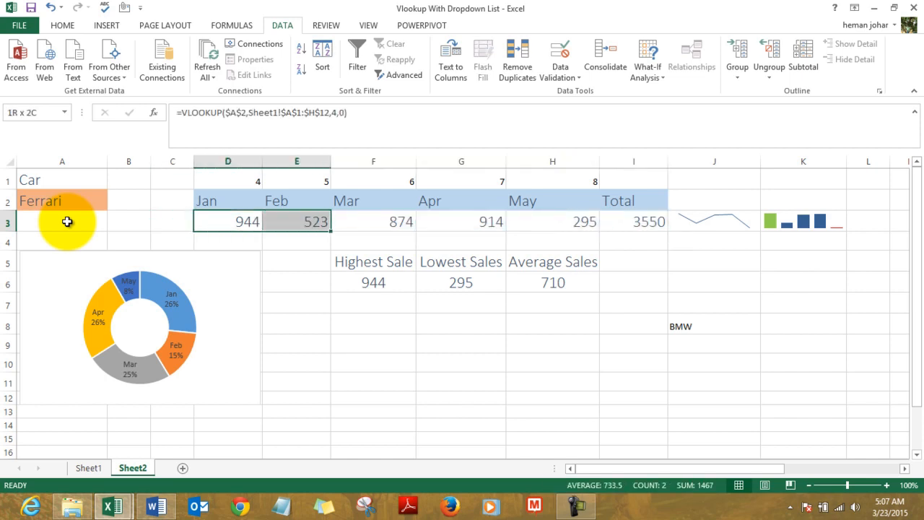
pyautogui.press('Delete')
pyautogui.hotkey('shift', 'Left')
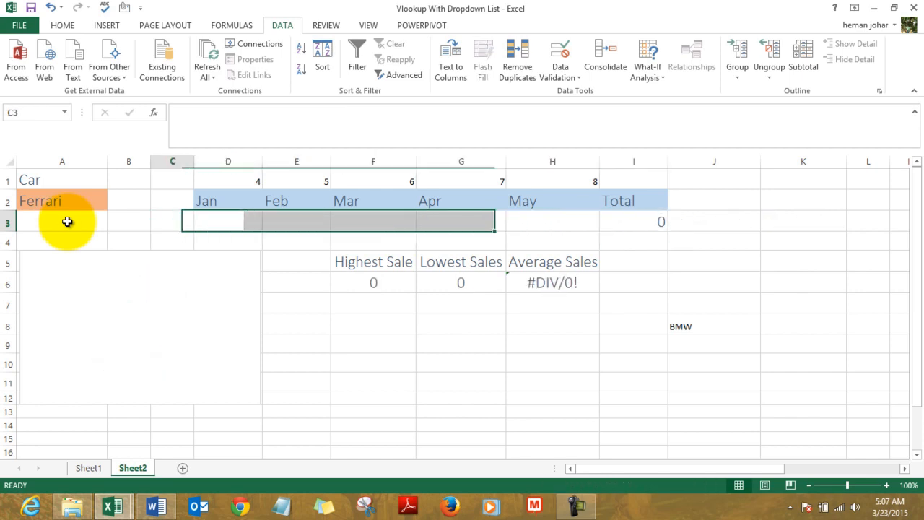
pyautogui.press('Left')
pyautogui.press('Right')
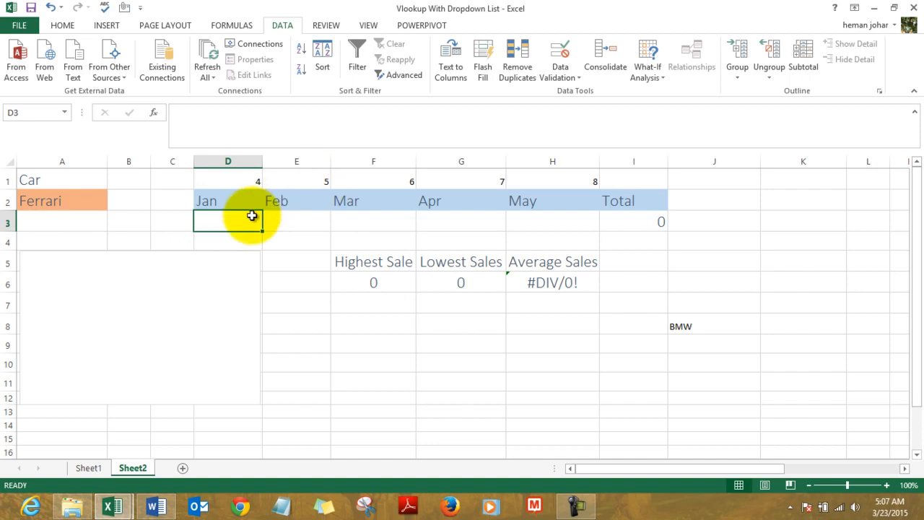
# Step: Begin a VLOOKUP formula in D3 with the absolute reference $A$2 as its lookup value
pyautogui.write('=')
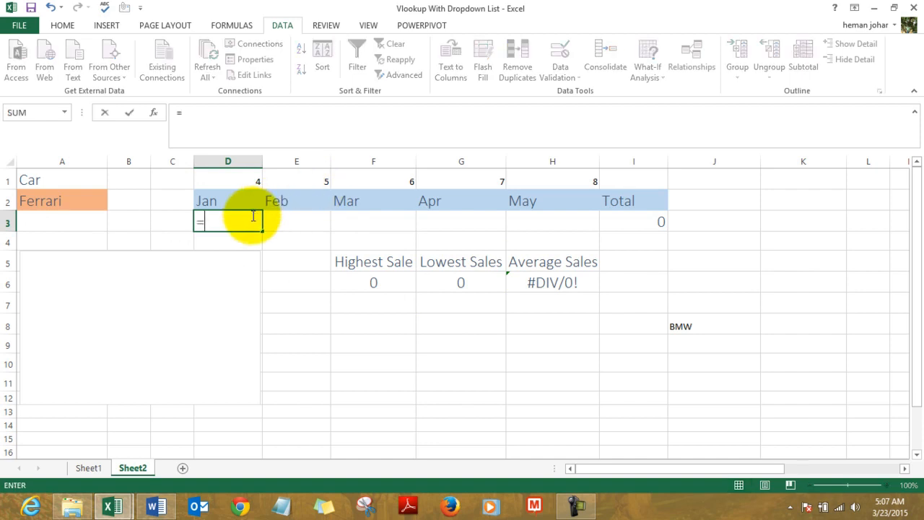
pyautogui.write('vlo')
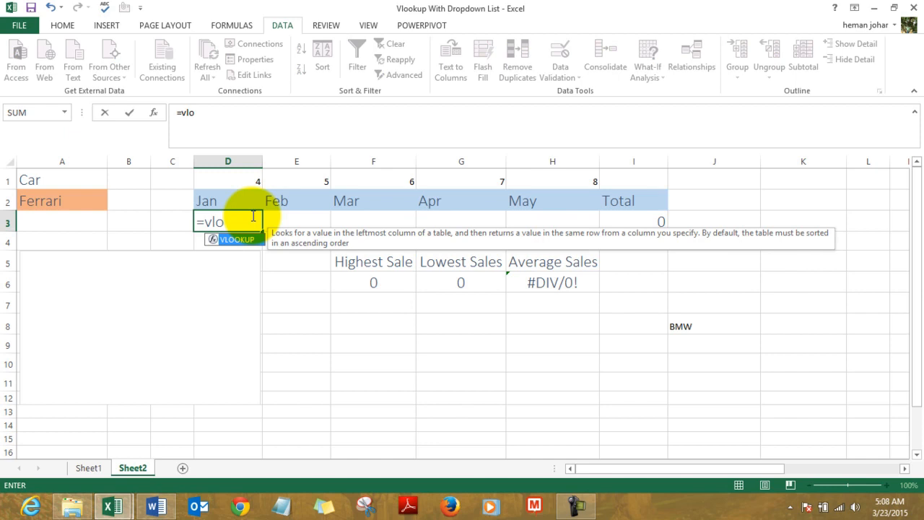
pyautogui.press('Tab')
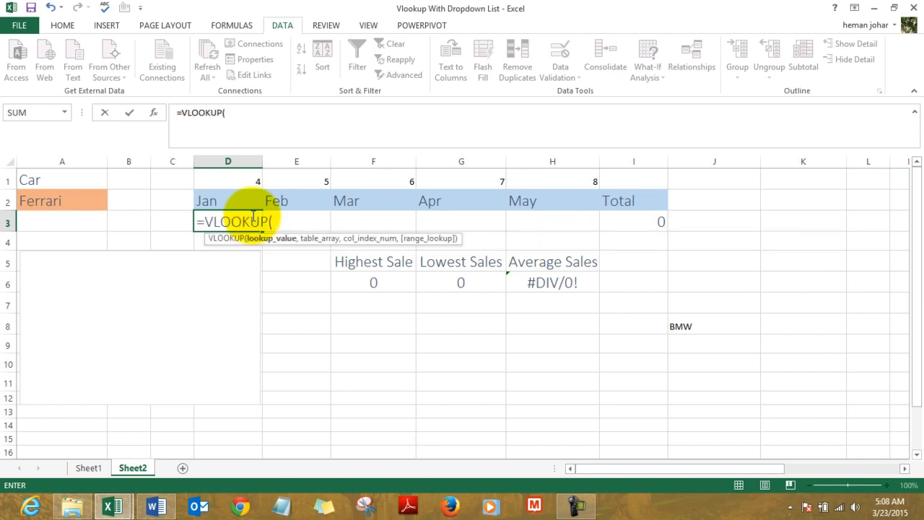
pyautogui.click(83, 197)
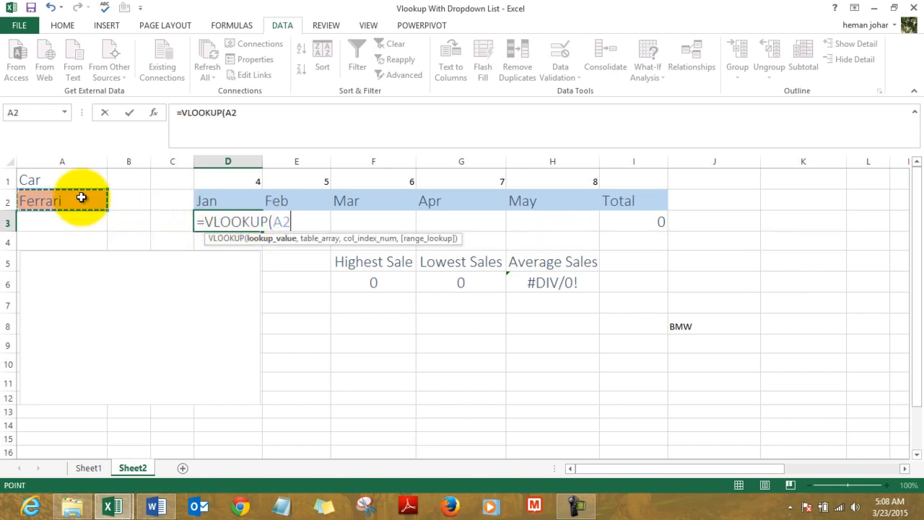
pyautogui.press('F4')
pyautogui.write(',')
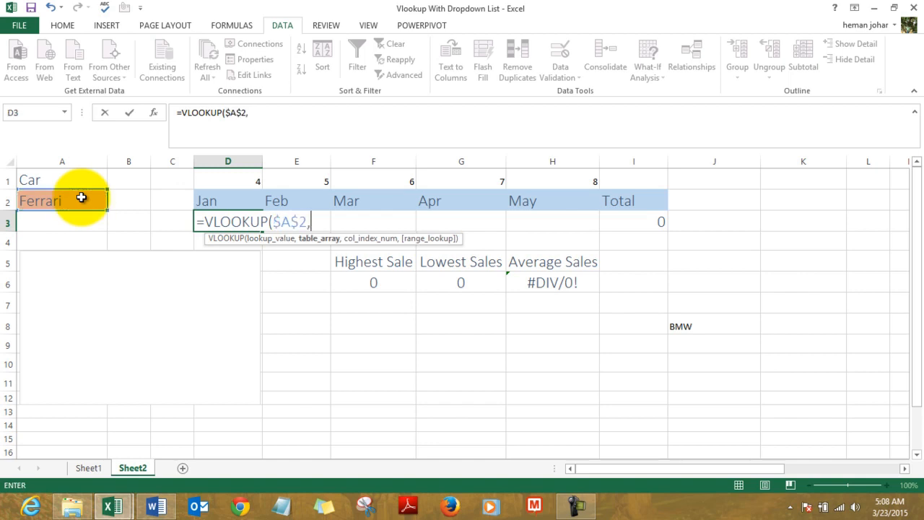
# Step: Supply the Sheet1 sales table as the VLOOKUP's table array, using the absolute range Sheet1!$A$1:$H$12
pyautogui.click(88, 468)
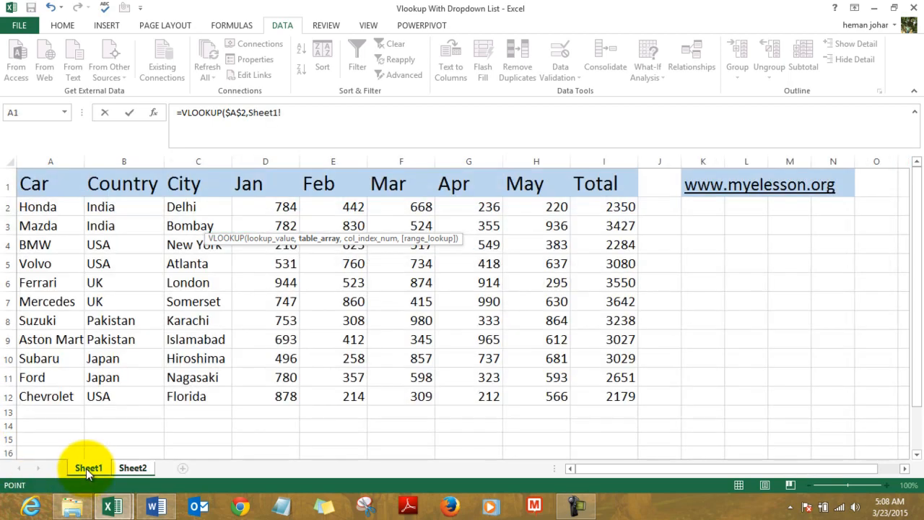
pyautogui.hotkey('shift', 'Right')
pyautogui.hotkey('shift', 'Right')
pyautogui.hotkey('shift', 'Right')
pyautogui.hotkey('shift', 'Right')
pyautogui.click(33, 189)
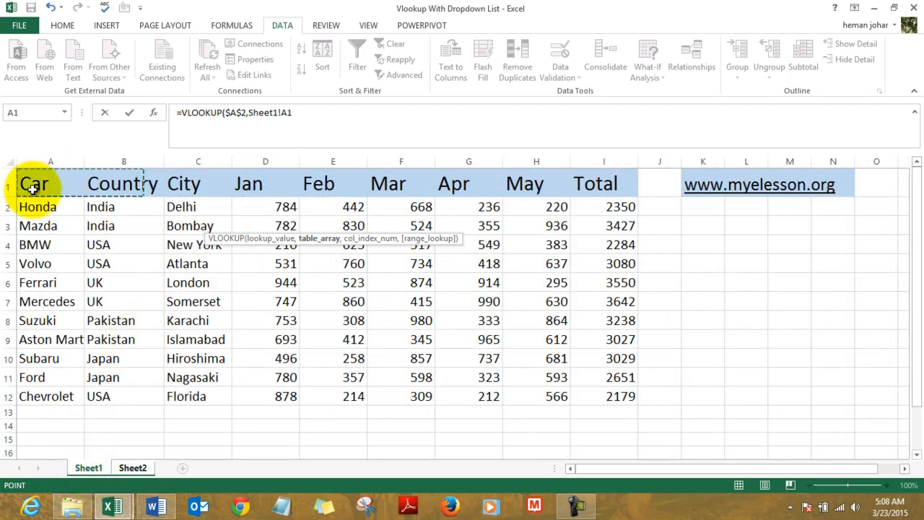
pyautogui.hotkey('shift', 'Right')
pyautogui.hotkey('shift', 'Right')
pyautogui.hotkey('shift', 'Right')
pyautogui.hotkey('shift', 'Right')
pyautogui.hotkey('shift', 'Right')
pyautogui.hotkey('shift', 'Right')
pyautogui.hotkey('shift', 'Right')
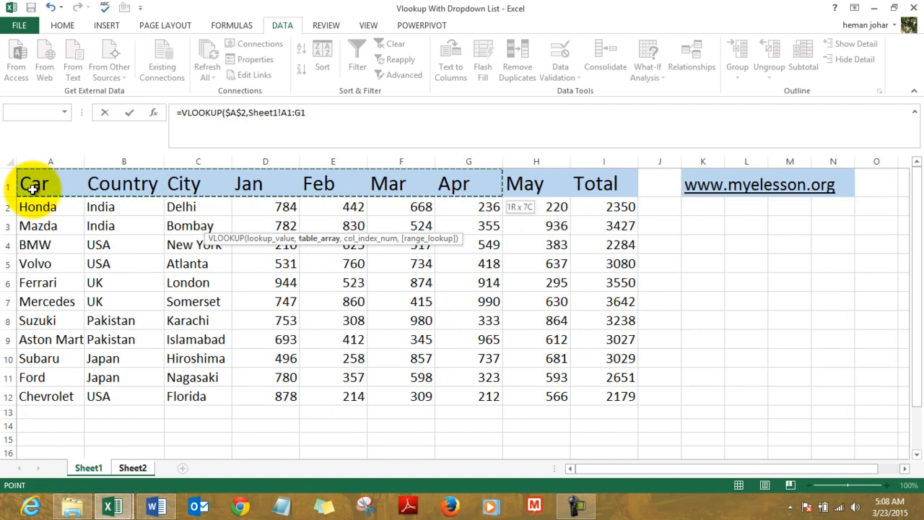
pyautogui.hotkey('shift', 'Down')
pyautogui.hotkey('shift', 'Down')
pyautogui.hotkey('shift', 'Down')
pyautogui.hotkey('shift', 'Down')
pyautogui.hotkey('shift', 'Down')
pyautogui.hotkey('shift', 'Down')
pyautogui.hotkey('shift', 'Down')
pyautogui.hotkey('shift', 'Down')
pyautogui.hotkey('shift', 'Down')
pyautogui.hotkey('shift', 'Down')
pyautogui.hotkey('shift', 'Down')
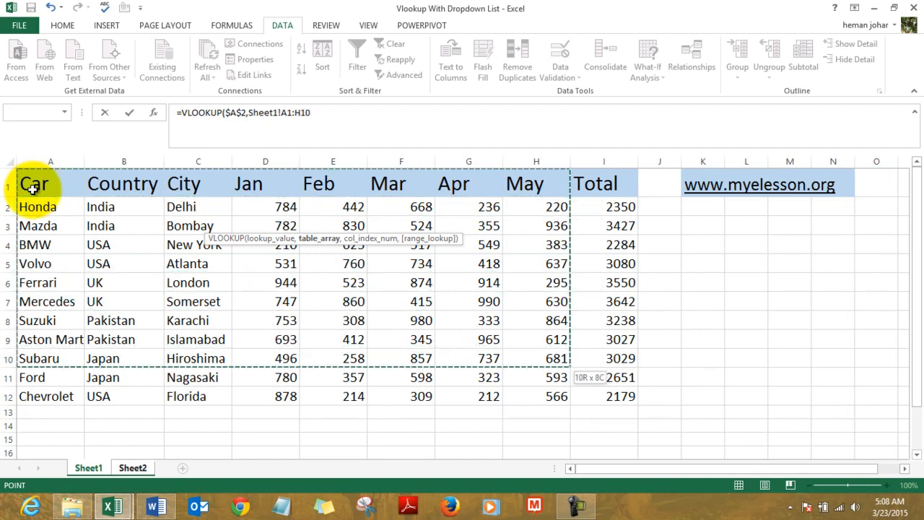
pyautogui.hotkey('shift', 'Left')
pyautogui.hotkey('shift', 'Left')
pyautogui.hotkey('shift', 'Left')
pyautogui.hotkey('shift', 'Left')
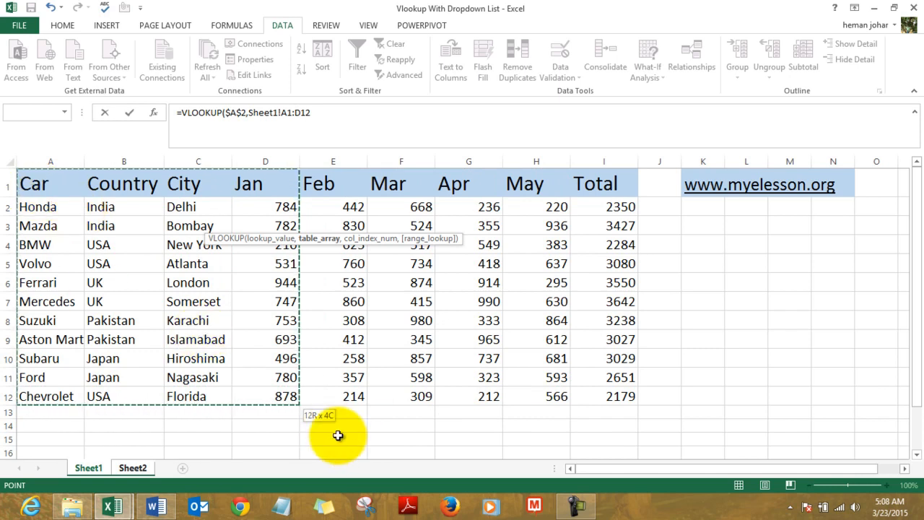
pyautogui.hotkey('shift', 'Right')
pyautogui.hotkey('shift', 'Right')
pyautogui.hotkey('shift', 'Right')
pyautogui.hotkey('shift', 'Right')
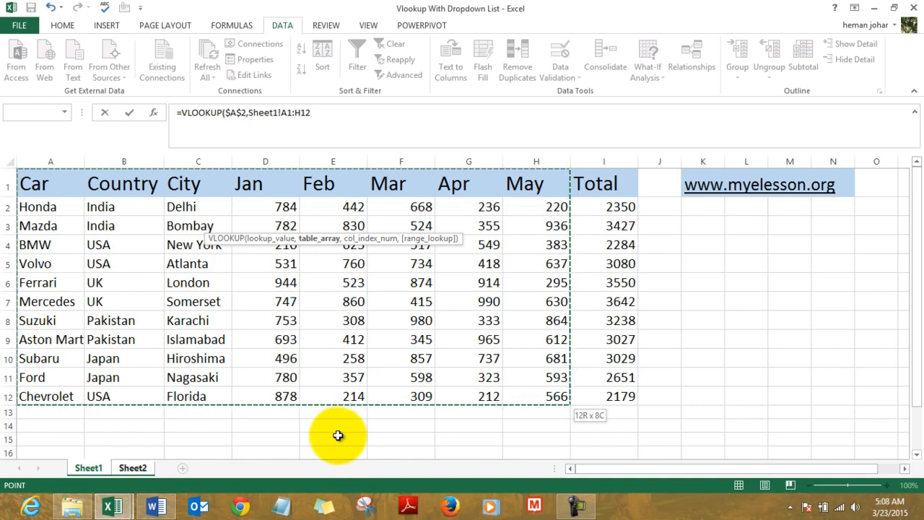
pyautogui.press('F4')
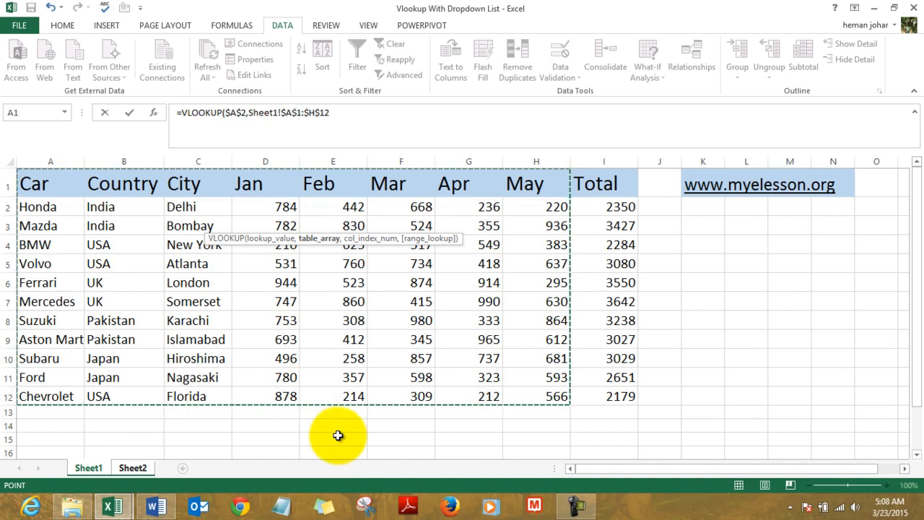
# Step: Complete the January VLOOKUP in D3 with column index 4 and an exact match of 0
pyautogui.write(',4')
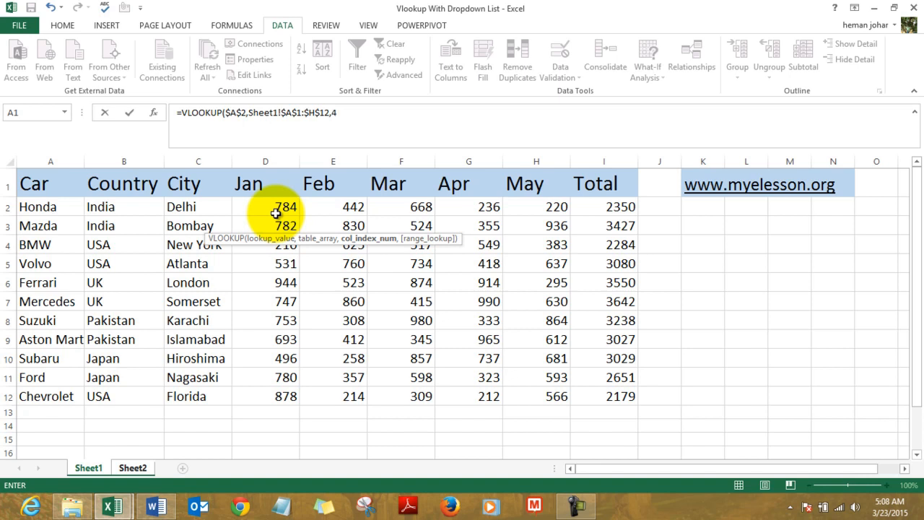
pyautogui.write(',0')
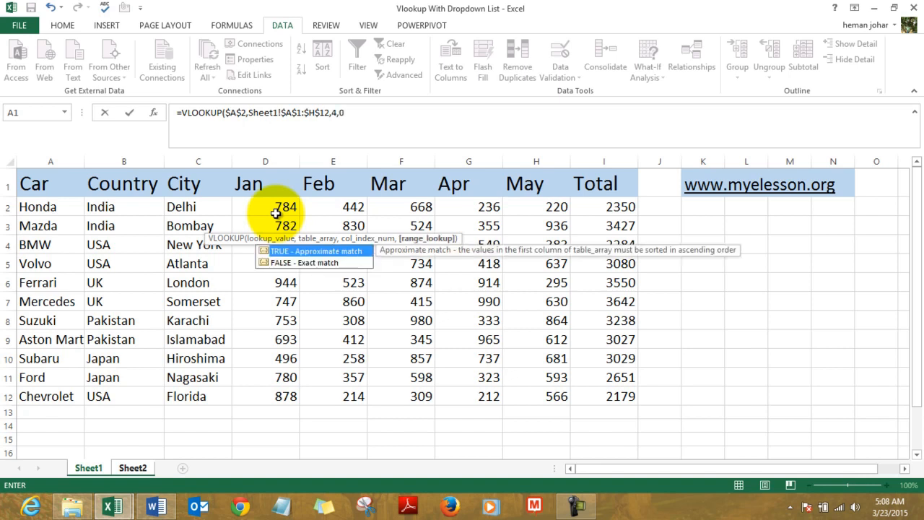
pyautogui.write(')')
pyautogui.press('Return')
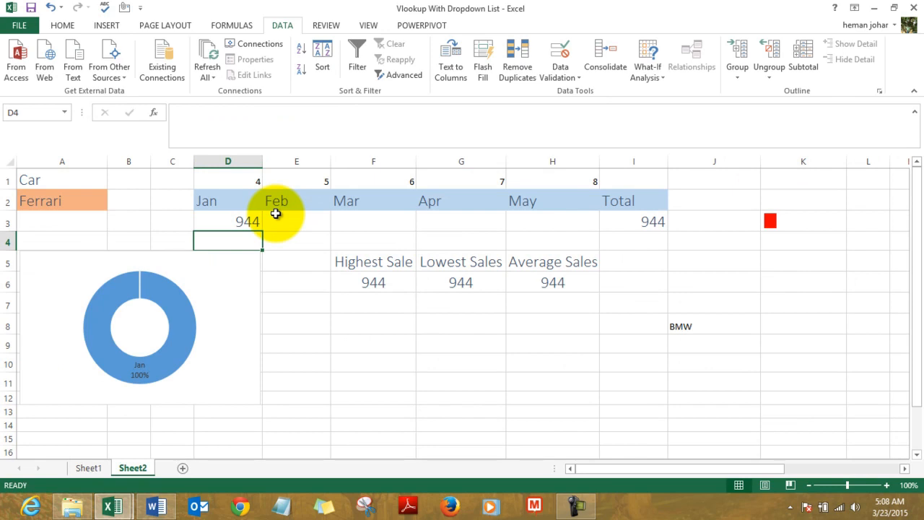
pyautogui.press('Up')
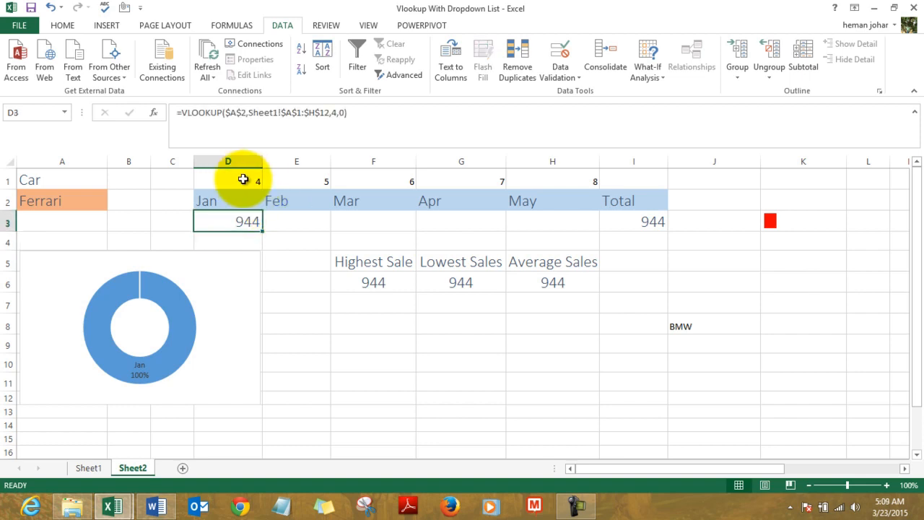
# Step: Copy the January VLOOKUP formula from D3 into E3:H3 for February through May
pyautogui.click(243, 180)
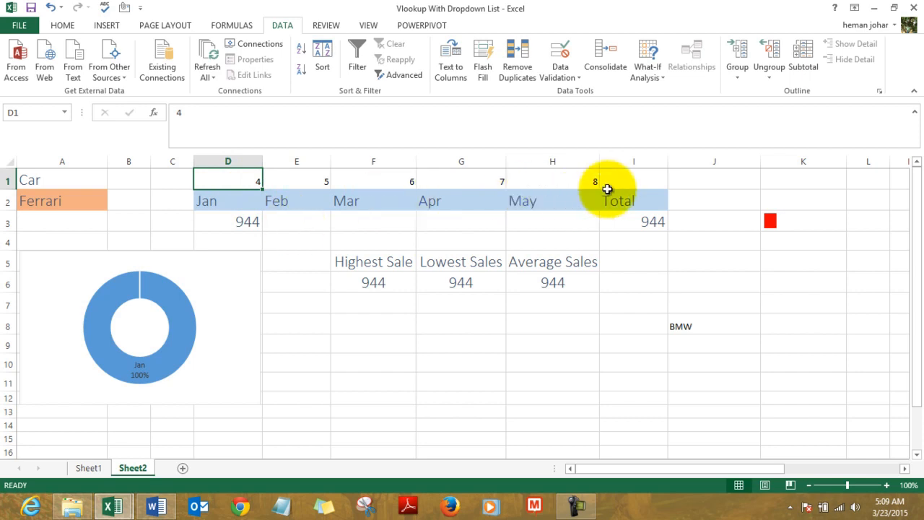
pyautogui.click(281, 223)
pyautogui.press('Left')
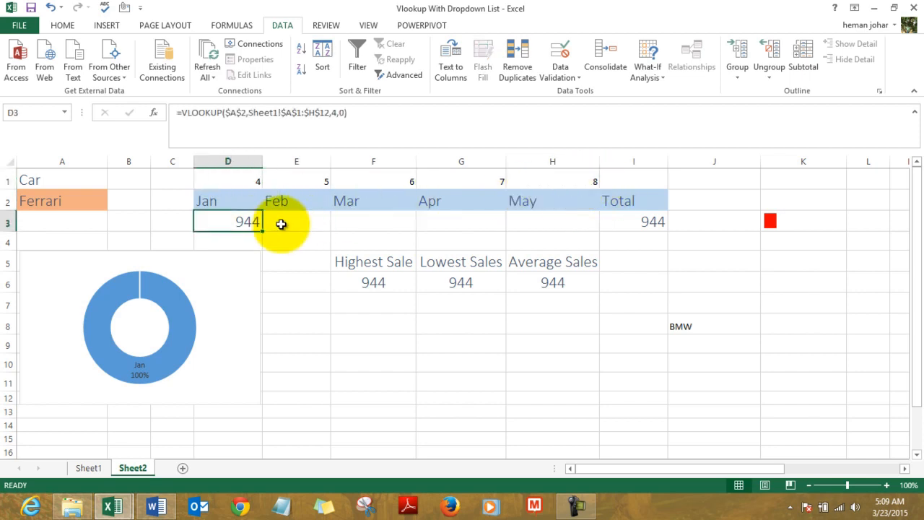
pyautogui.hotkey('ctrl', 'c')
pyautogui.press('Right')
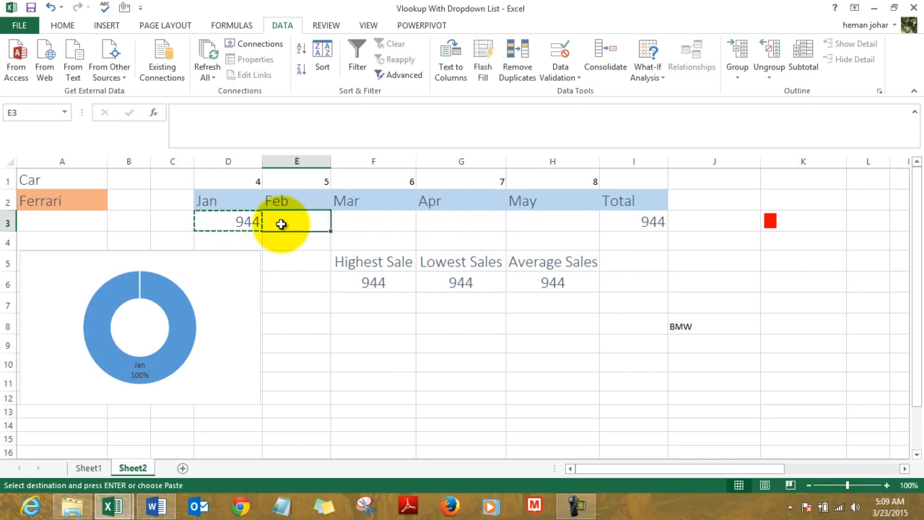
pyautogui.hotkey('shift', 'Right')
pyautogui.hotkey('shift', 'Right')
pyautogui.hotkey('shift', 'Right')
pyautogui.hotkey('ctrl', 'v')
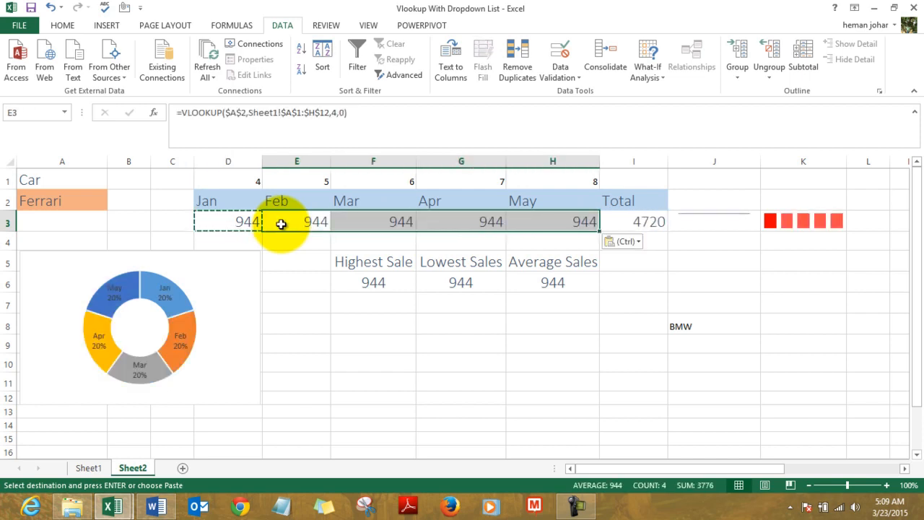
pyautogui.press('Escape')
# Step: Set the column index of the February VLOOKUP in E3 to 5
pyautogui.hotkey('shift', 'Left')
pyautogui.hotkey('shift', 'Left')
pyautogui.hotkey('shift', 'Left')
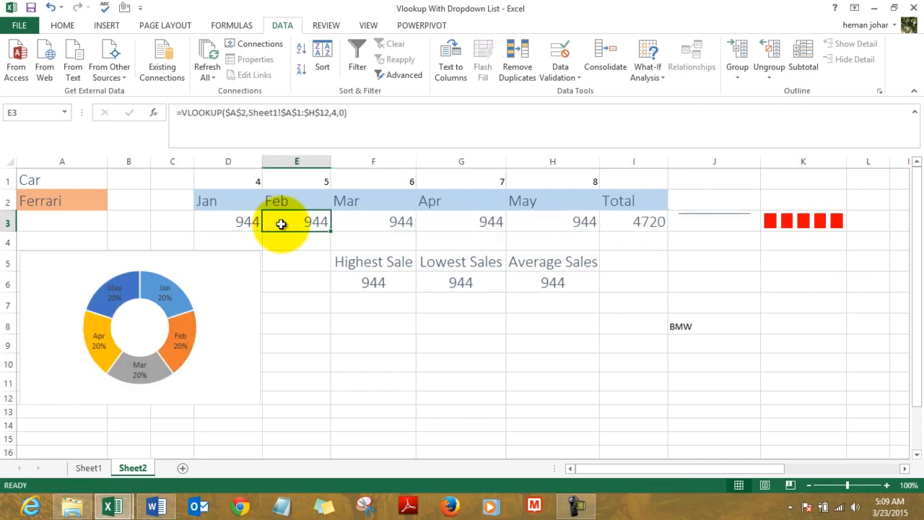
pyautogui.click(334, 112)
pyautogui.press('BackSpace')
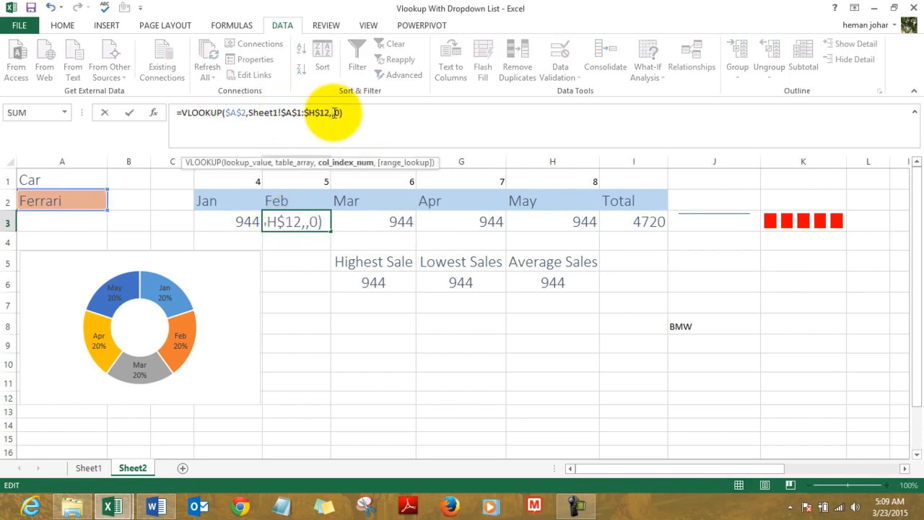
pyautogui.write('3')
pyautogui.press('Return')
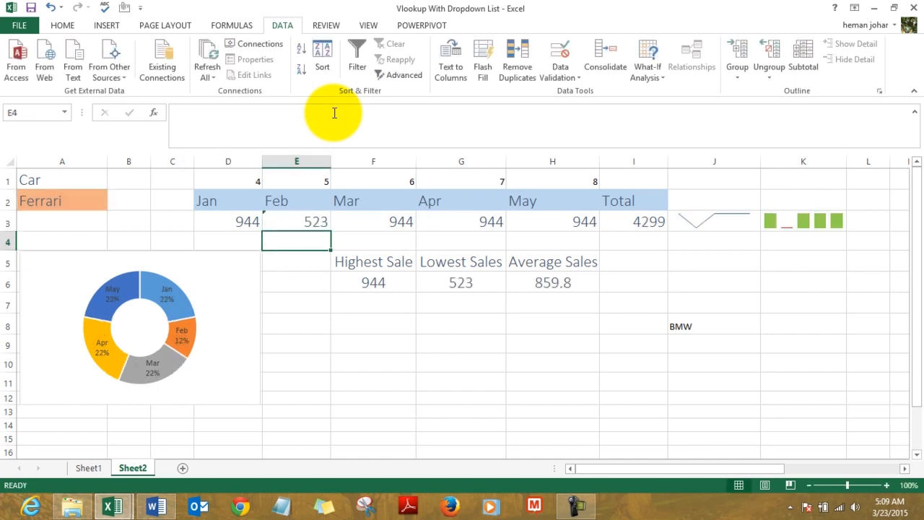
# Step: Set the column index of the March VLOOKUP in F3 to 6
pyautogui.press('Up')
pyautogui.press('Right')
pyautogui.click(334, 113)
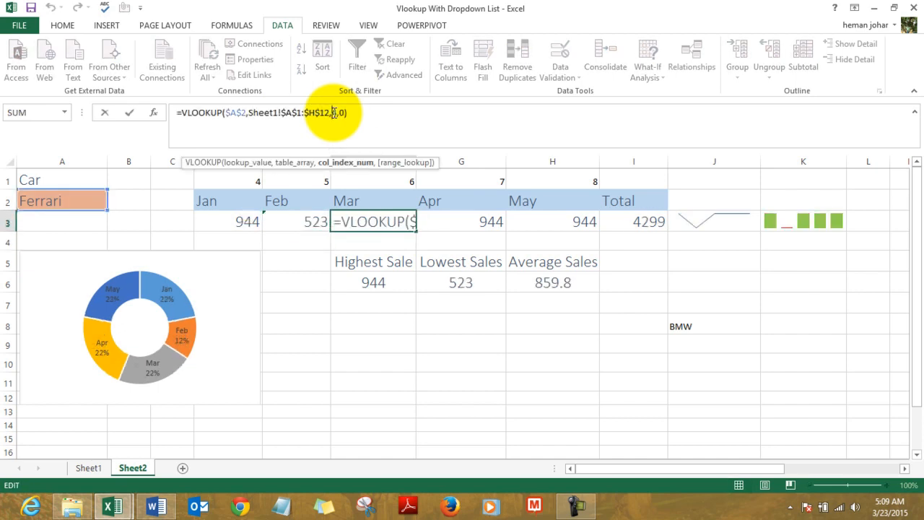
pyautogui.press('BackSpace')
pyautogui.write('6')
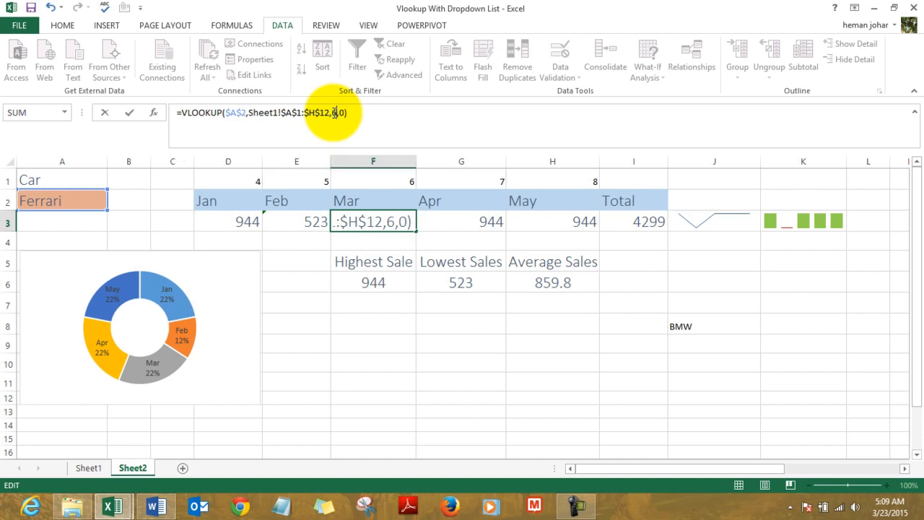
pyautogui.press('Return')
# Step: Set the column index of the April VLOOKUP in G3 to 7
pyautogui.press('Right')
pyautogui.press('Up')
pyautogui.click(334, 112)
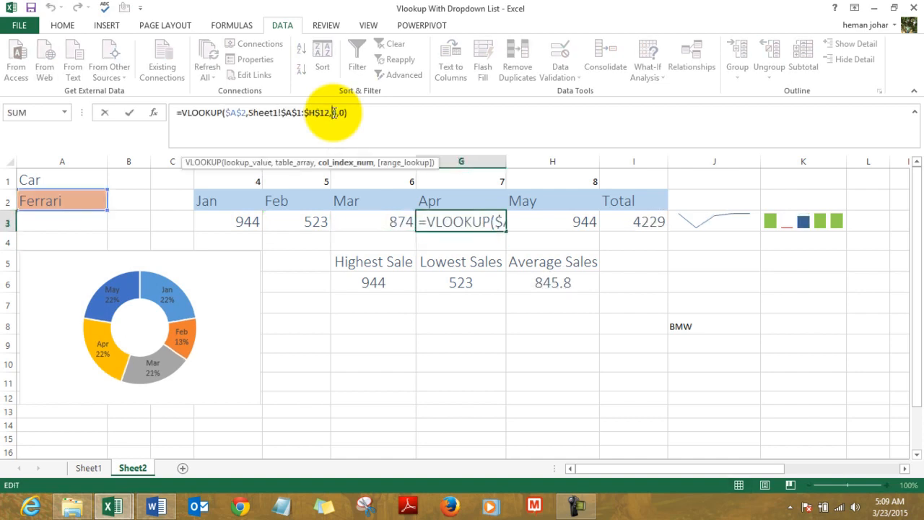
pyautogui.press('BackSpace')
pyautogui.write('7')
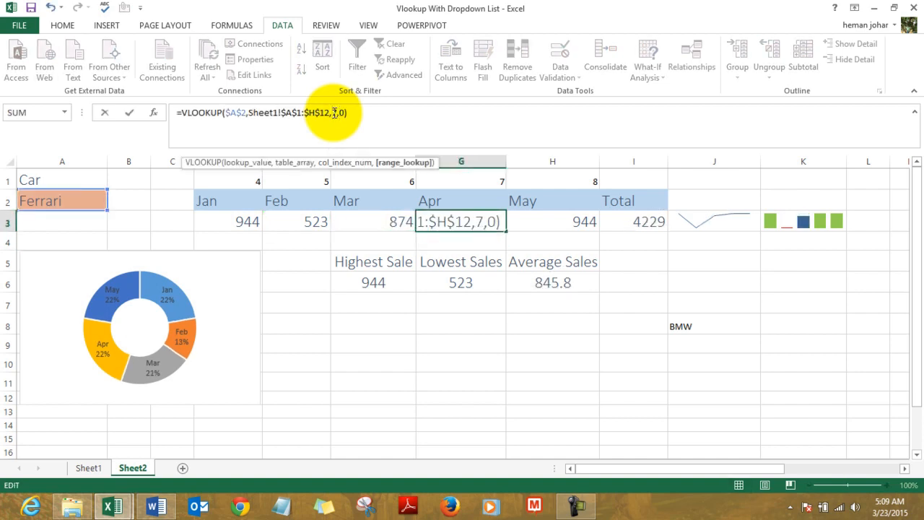
pyautogui.press('Return')
# Step: Set the column index of the May VLOOKUP in H3 to 8
pyautogui.press('Right')
pyautogui.press('Up')
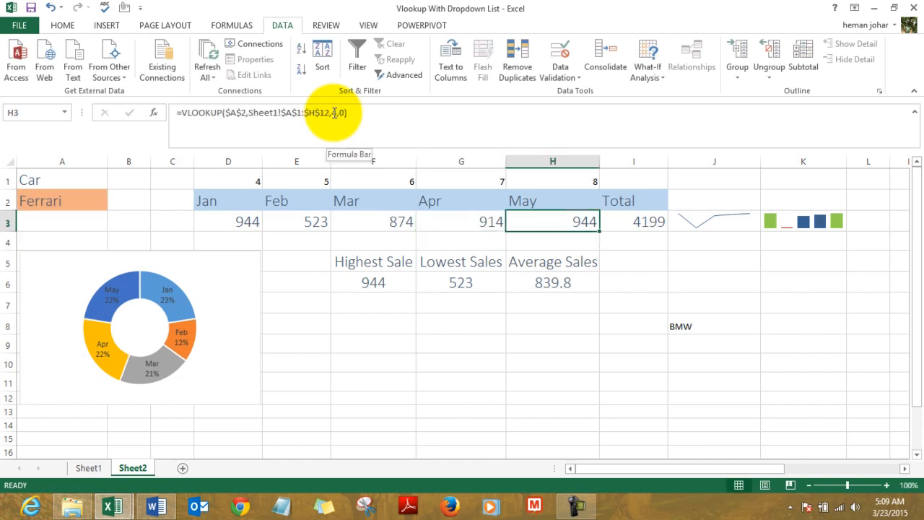
pyautogui.click(335, 113)
pyautogui.press('BackSpace')
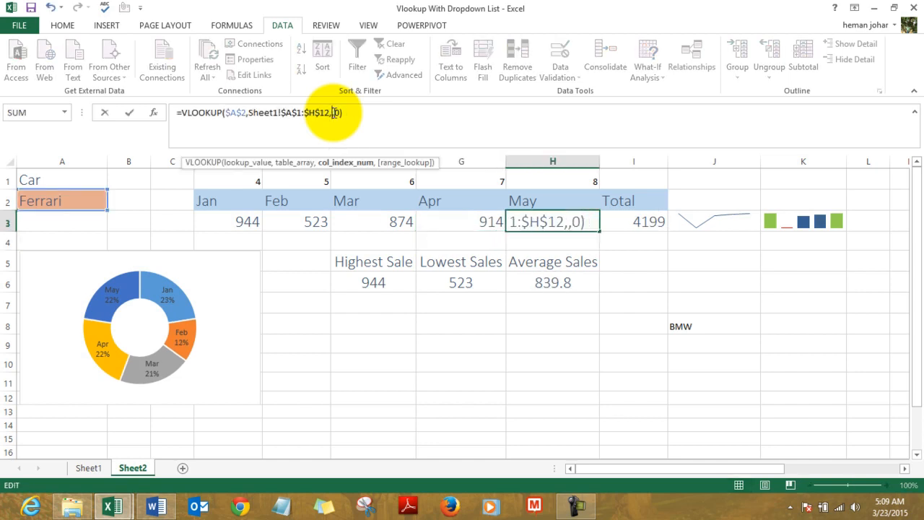
pyautogui.write('8')
pyautogui.press('Return')
# Step: Review the monthly VLOOKUP formulas in row 3 and the Total formula in I3
pyautogui.press('Up')
pyautogui.press('Left')
pyautogui.press('Left')
pyautogui.press('Left')
pyautogui.press('Left')
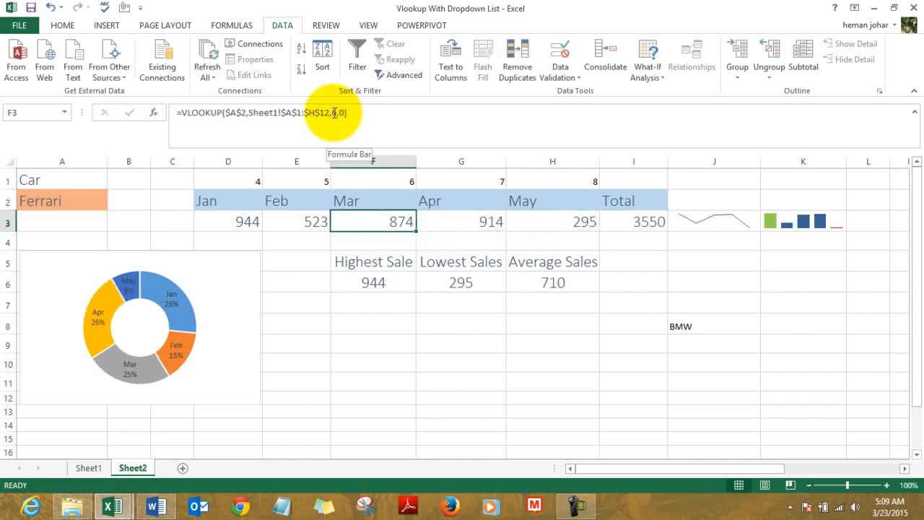
pyautogui.press('Right')
pyautogui.press('Right')
pyautogui.press('Right')
pyautogui.press('Right')
pyautogui.press('Right')
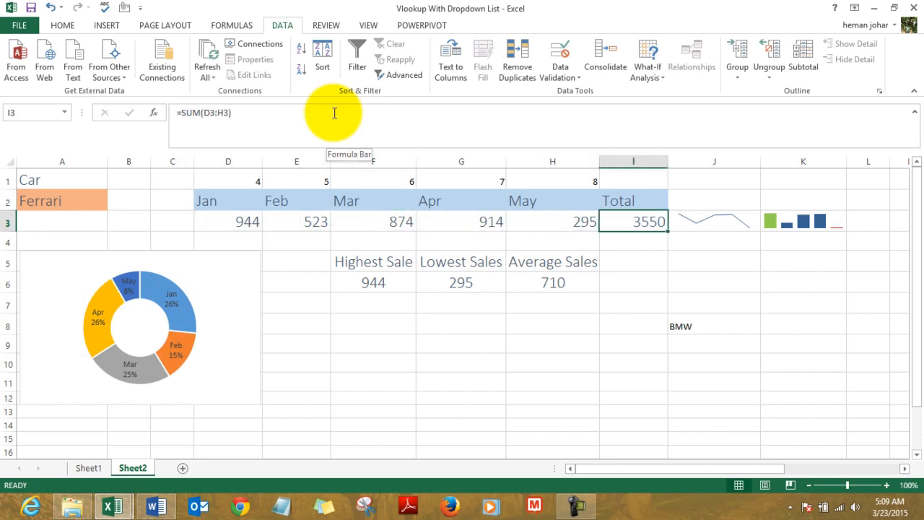
# Step: Remove the line and column sparklines from J3:K3 by clearing everything in both cells
pyautogui.press('Right')
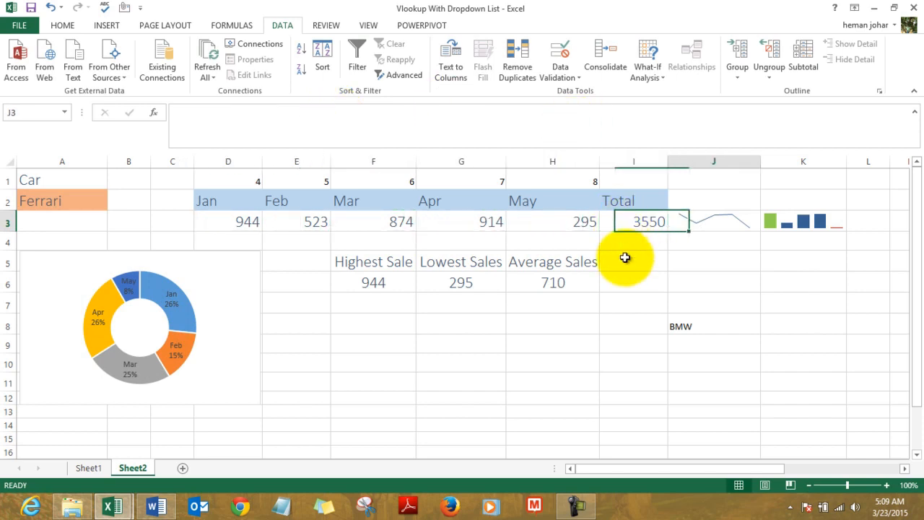
pyautogui.press('Right')
pyautogui.press('Left')
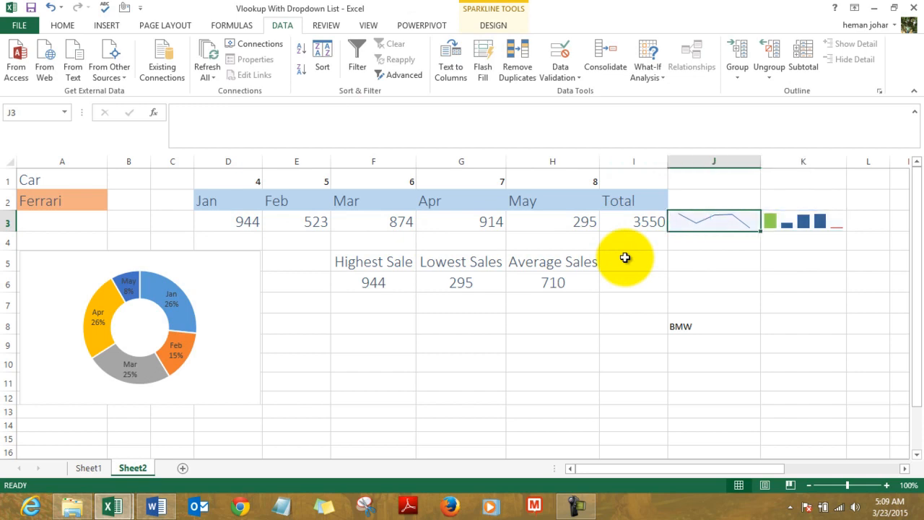
pyautogui.hotkey('shift', 'Right')
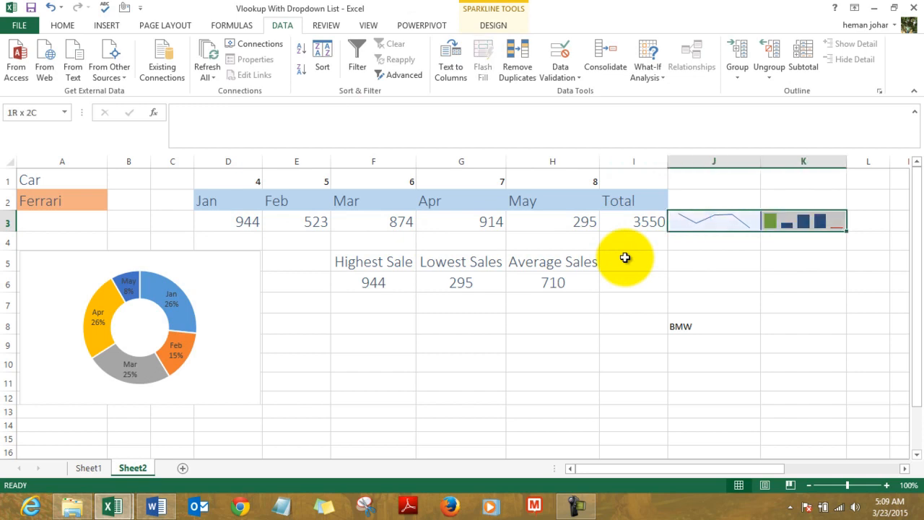
pyautogui.press('Down')
pyautogui.press('Right')
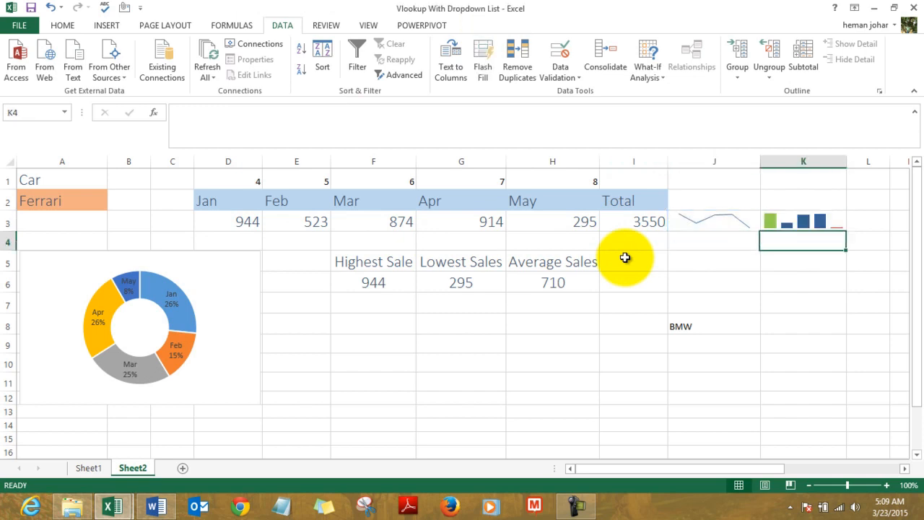
pyautogui.press('Left')
pyautogui.press('Down')
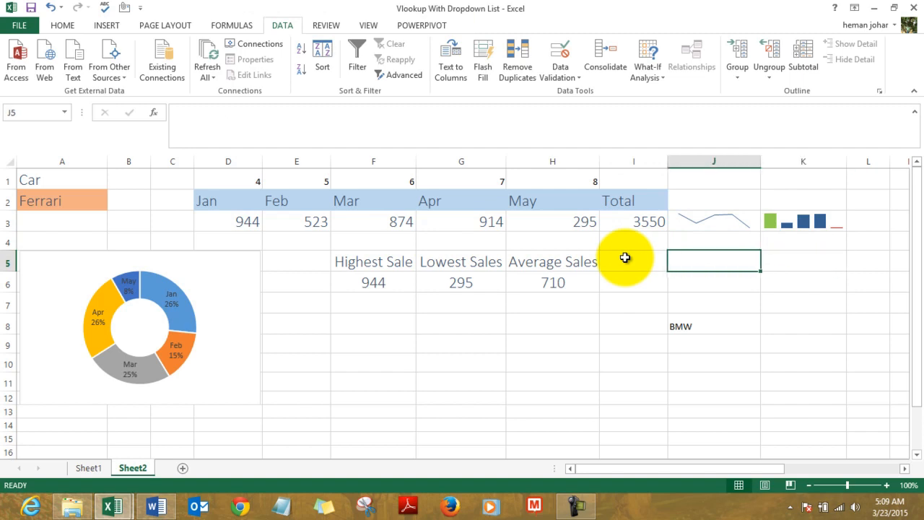
pyautogui.press('Right')
pyautogui.press('Up')
pyautogui.press('Up')
pyautogui.hotkey('shift', 'Left')
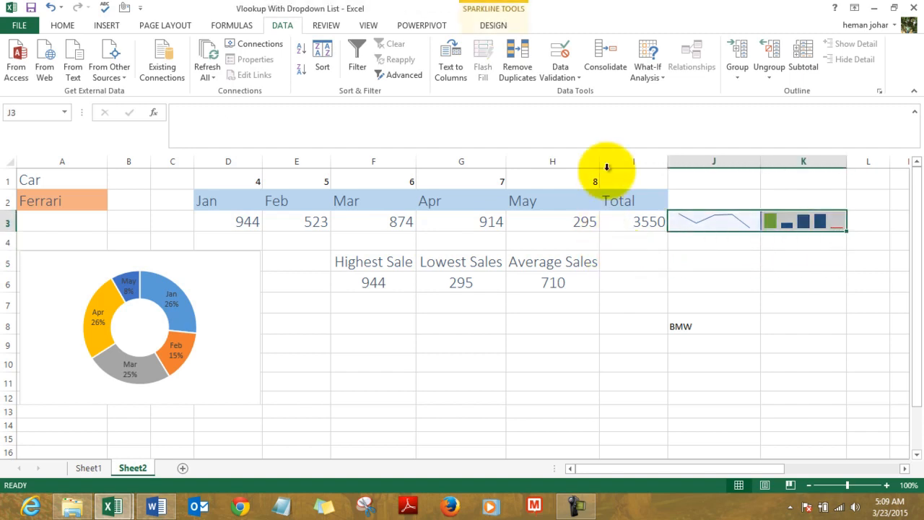
pyautogui.click(64, 25)
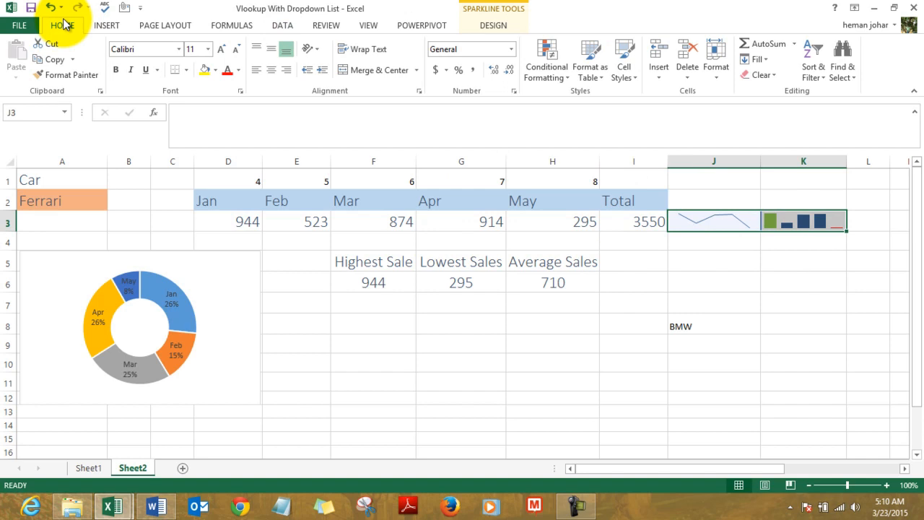
pyautogui.click(775, 77)
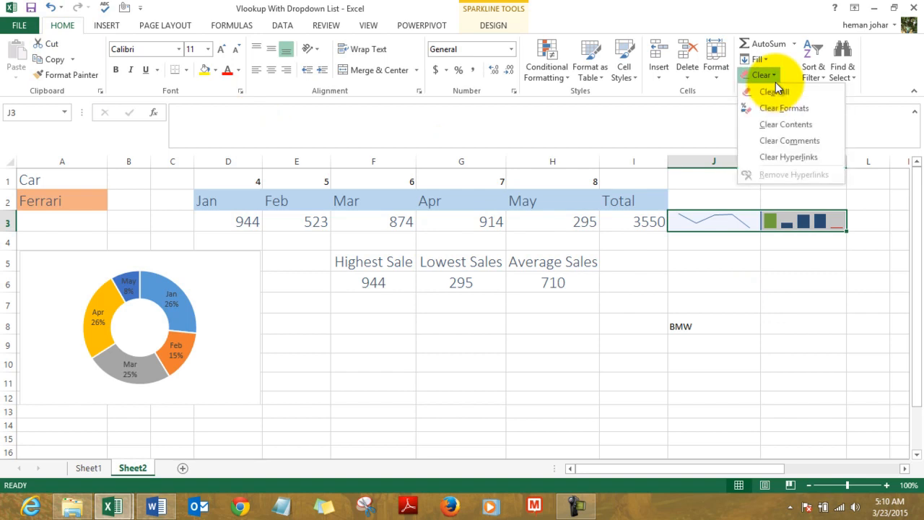
pyautogui.click(774, 92)
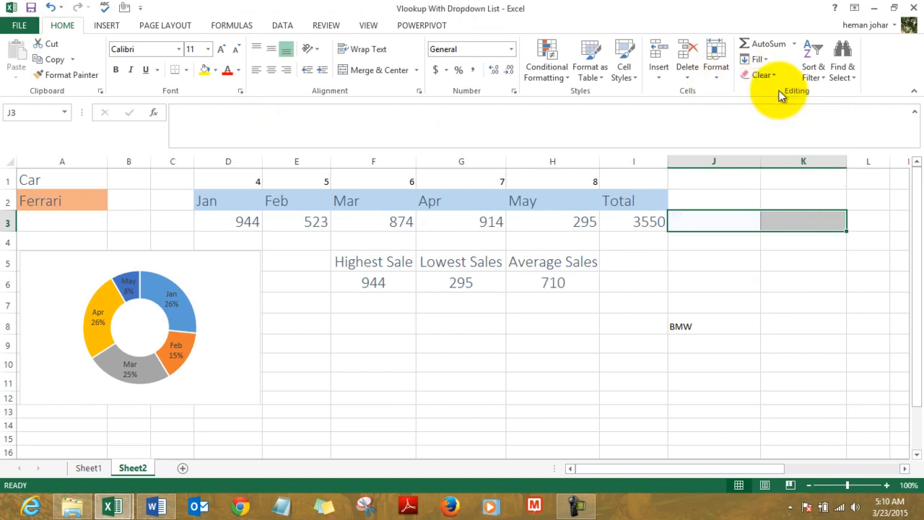
# Step: Insert a line sparkline in J3 based on the monthly sales in D3:H3
pyautogui.press('Right')
pyautogui.press('Left')
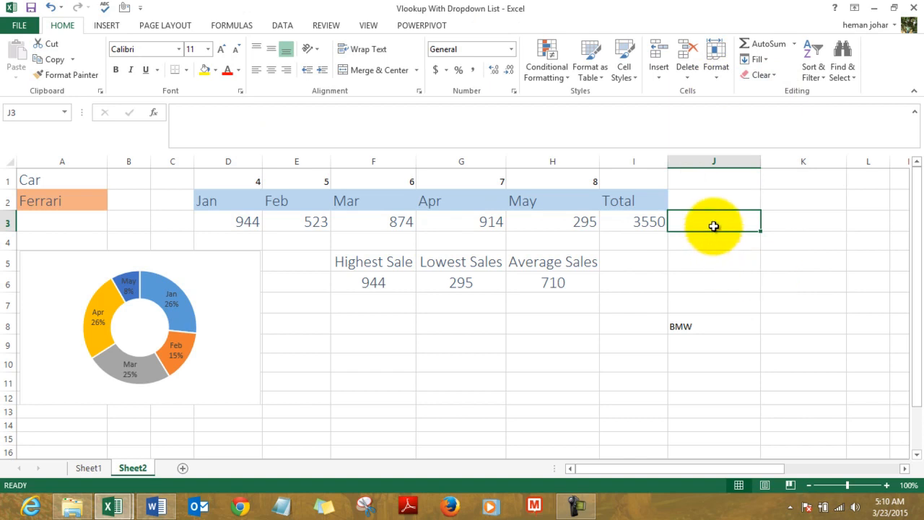
pyautogui.click(105, 26)
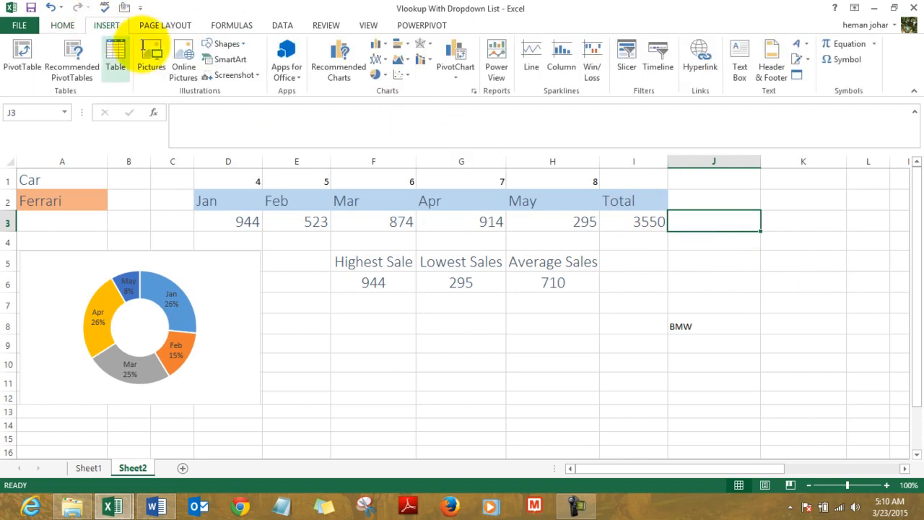
pyautogui.click(536, 66)
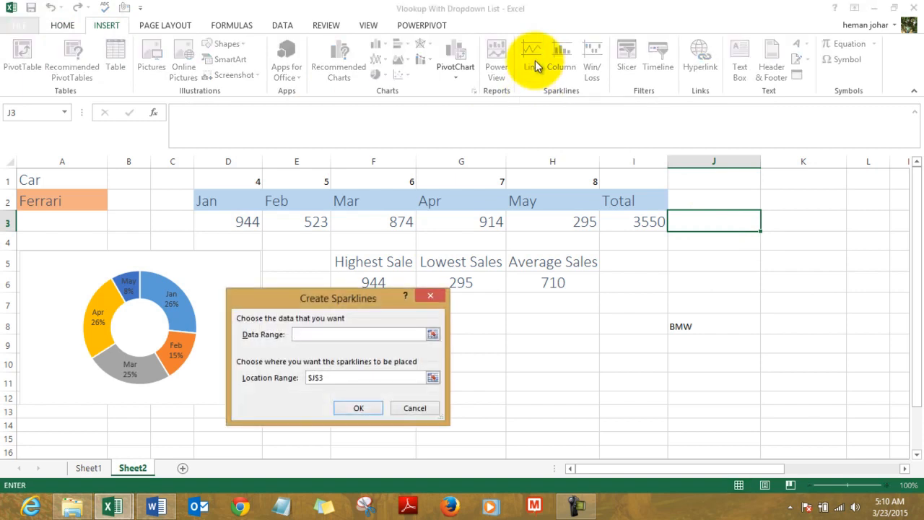
pyautogui.click(242, 225)
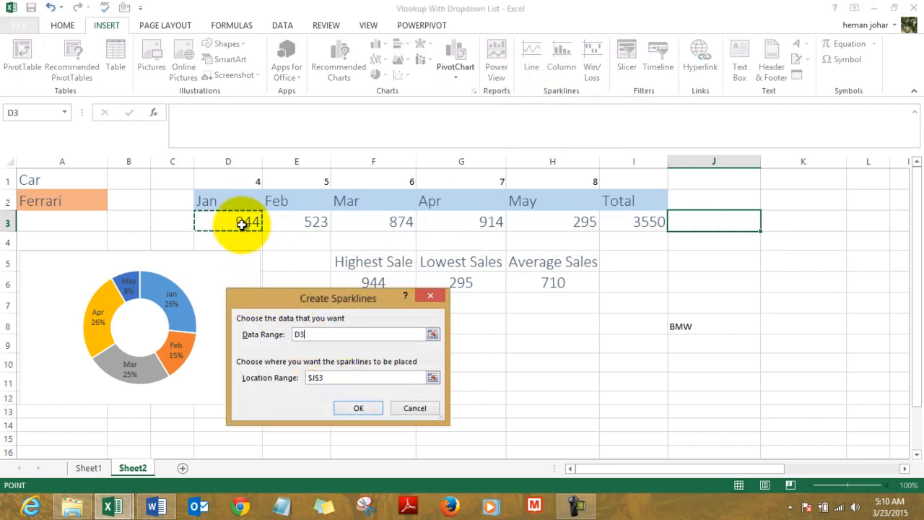
pyautogui.hotkey('shift', 'Right')
pyautogui.hotkey('shift', 'Right')
pyautogui.hotkey('shift', 'Right')
pyautogui.hotkey('shift', 'Right')
pyautogui.hotkey('shift', 'Right')
pyautogui.hotkey('shift', 'Left')
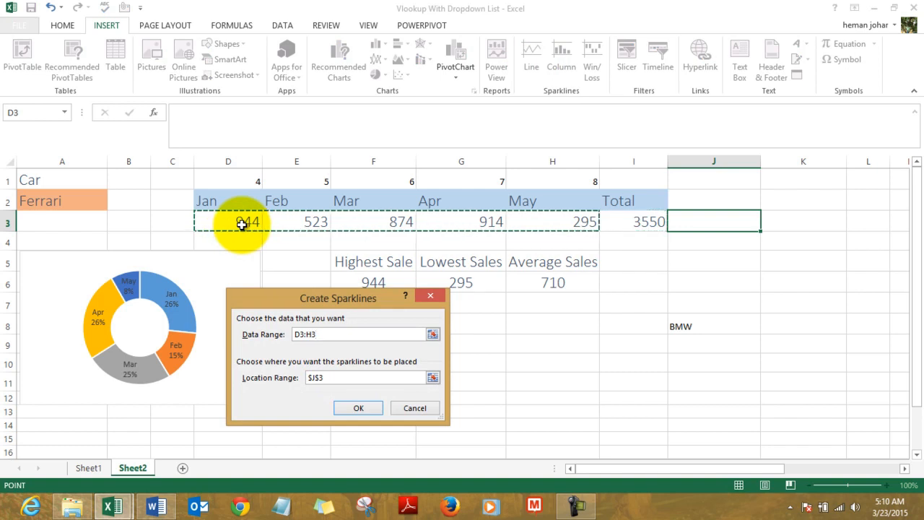
pyautogui.press('Return')
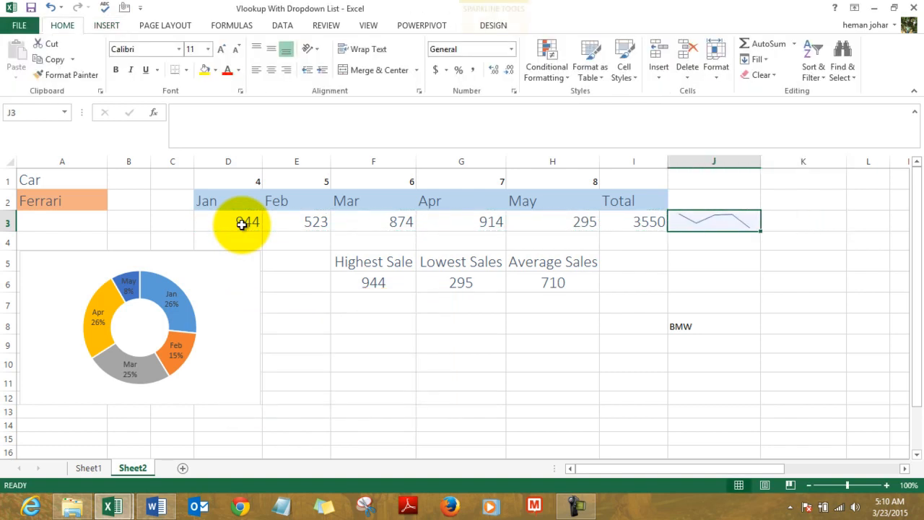
# Step: Insert a column sparkline in K3 based on the monthly sales in D3:H3
pyautogui.press('Right')
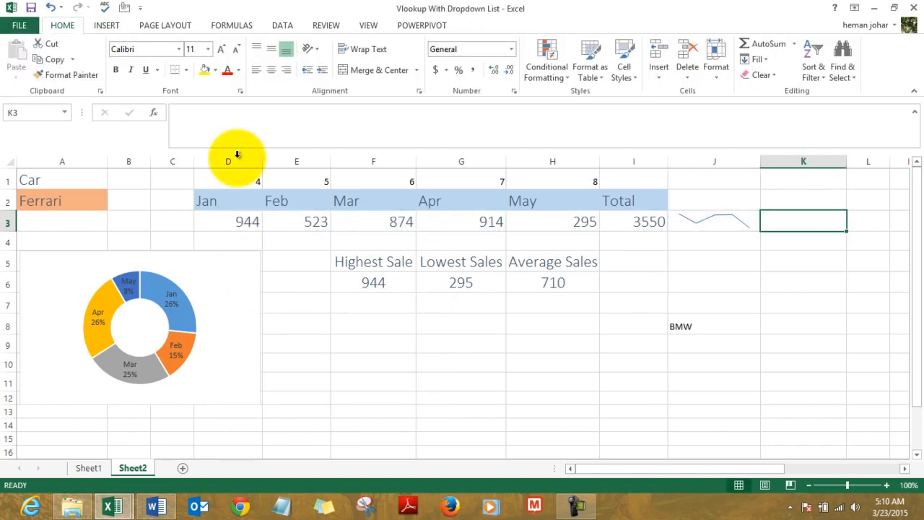
pyautogui.click(108, 26)
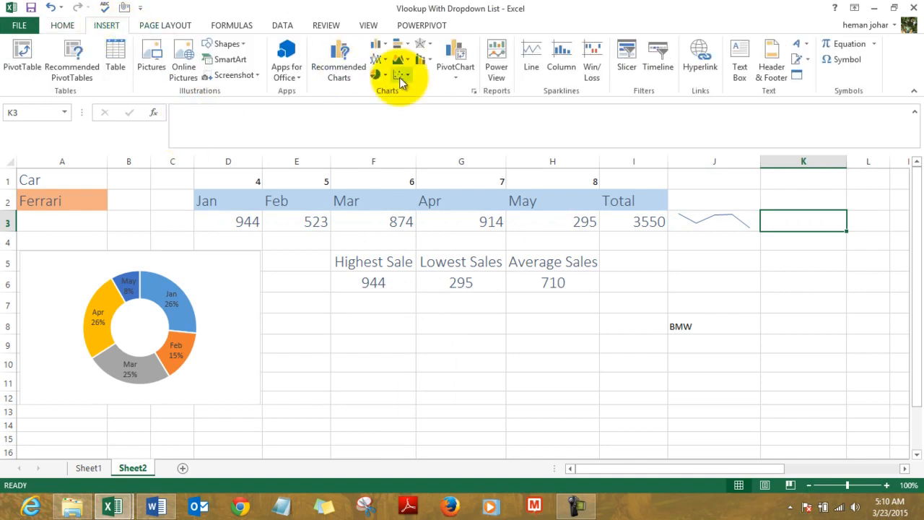
pyautogui.click(566, 63)
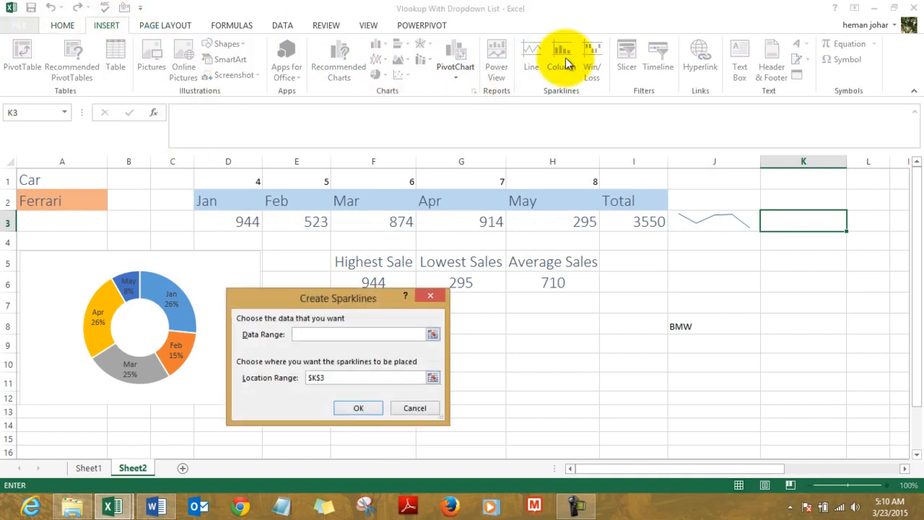
pyautogui.click(243, 225)
pyautogui.hotkey('shift', 'Right')
pyautogui.hotkey('shift', 'Right')
pyautogui.hotkey('shift', 'Right')
pyautogui.hotkey('shift', 'Right')
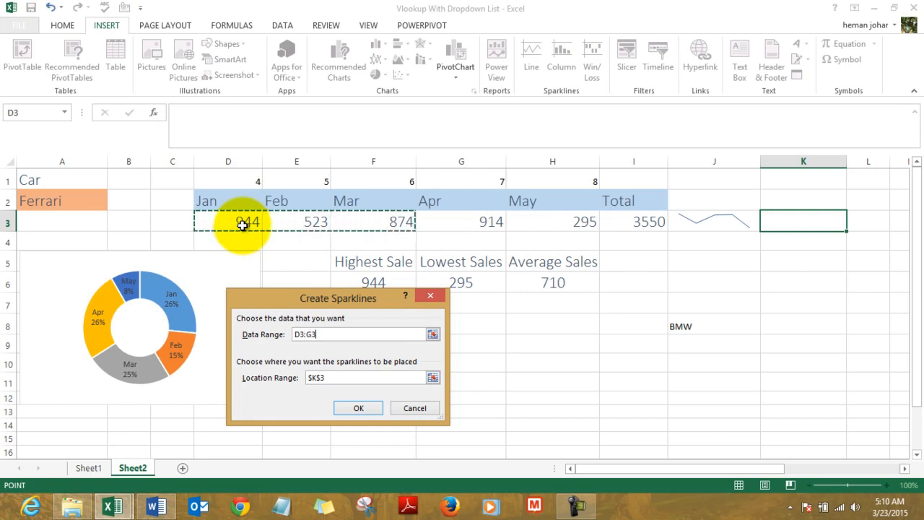
pyautogui.press('Return')
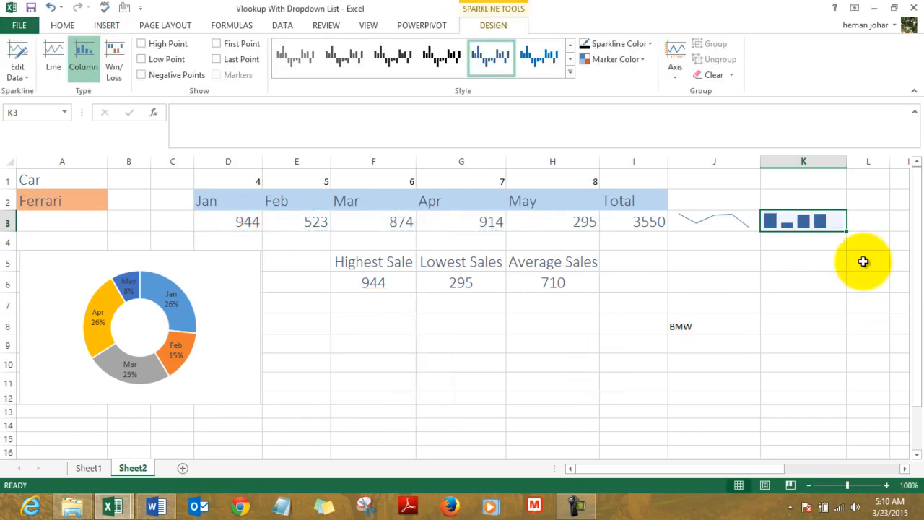
# Step: Delete the Highest Sale, Lowest Sales and Average Sales formulas in F6:H6
pyautogui.click(366, 284)
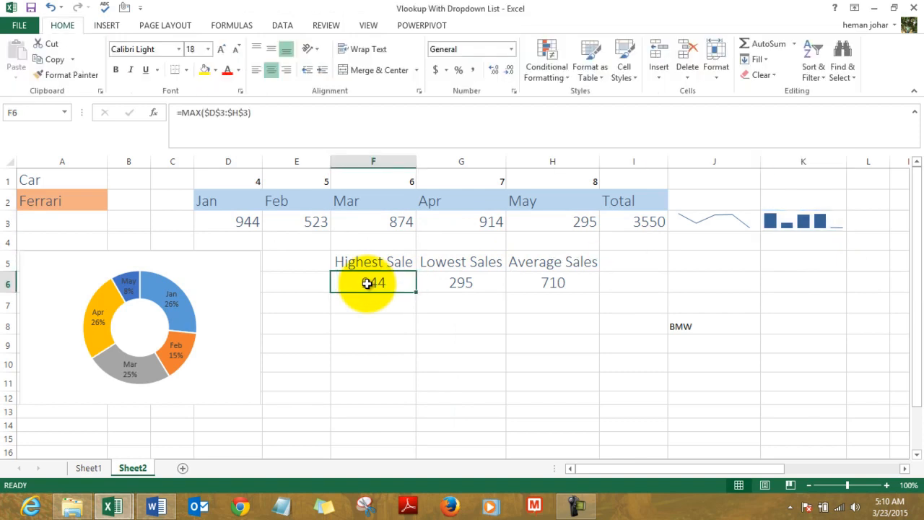
pyautogui.press('Right')
pyautogui.press('Right')
pyautogui.press('Left')
pyautogui.press('Left')
pyautogui.hotkey('shift', 'Right')
pyautogui.hotkey('shift', 'Right')
pyautogui.press('Delete')
pyautogui.press('Right')
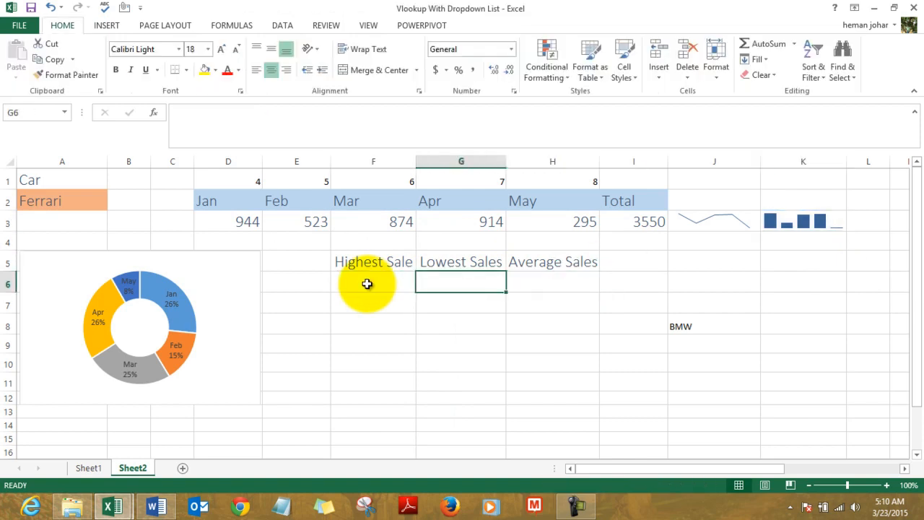
# Step: Enter the formula =MAX(D3:H3) in F6 under Highest Sale
pyautogui.press('Left')
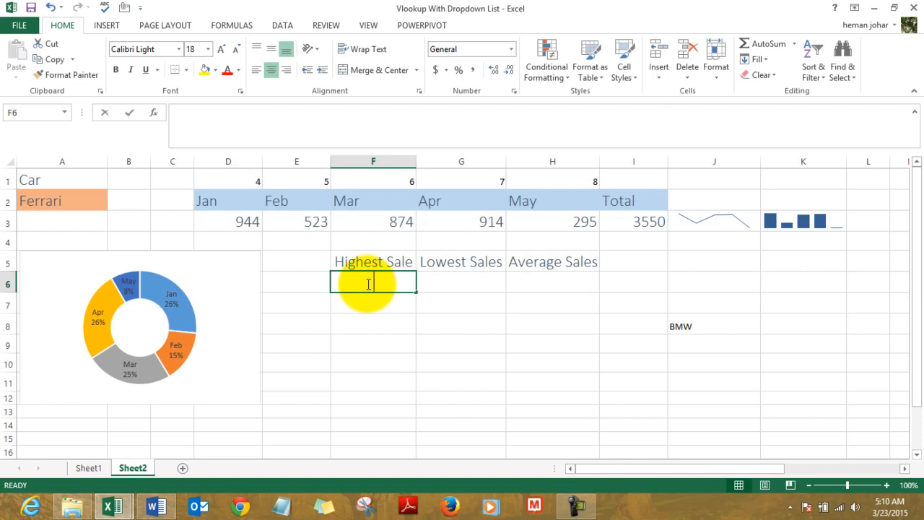
pyautogui.write('=max')
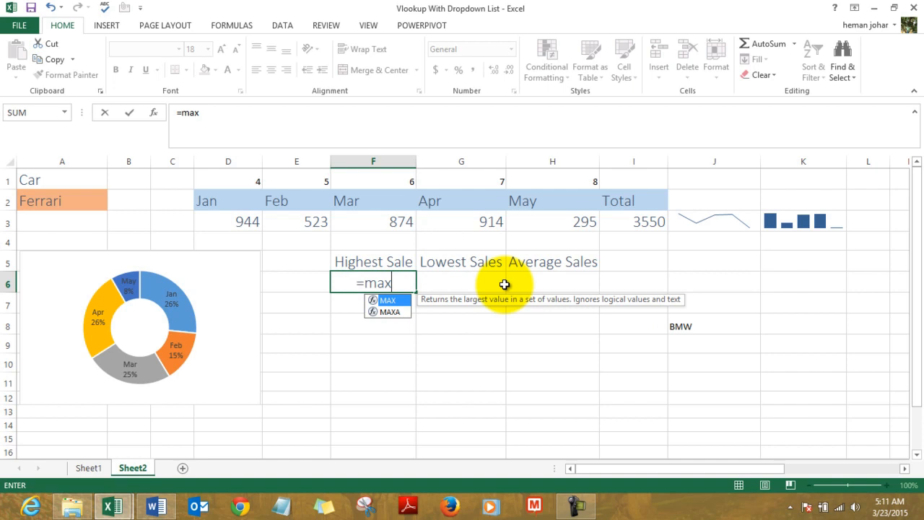
pyautogui.write('(')
pyautogui.press('Up')
pyautogui.press('Up')
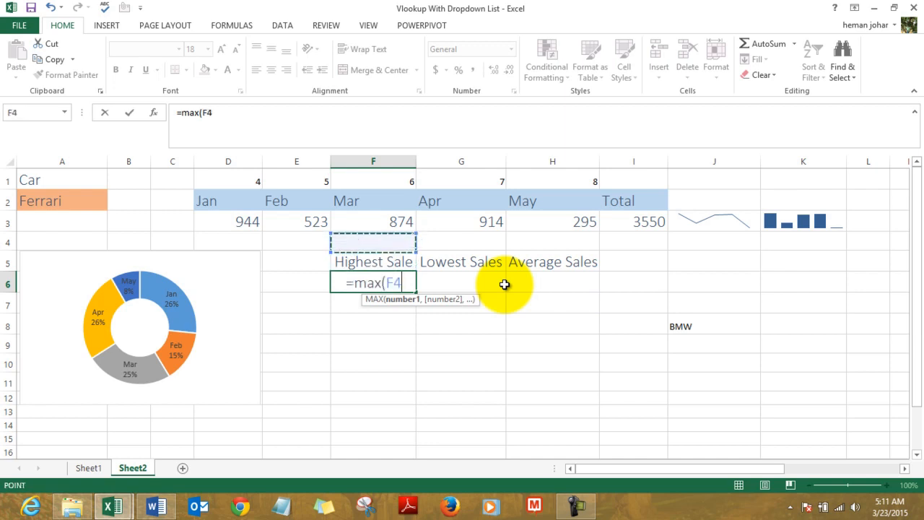
pyautogui.press('Up')
pyautogui.press('Left')
pyautogui.press('Left')
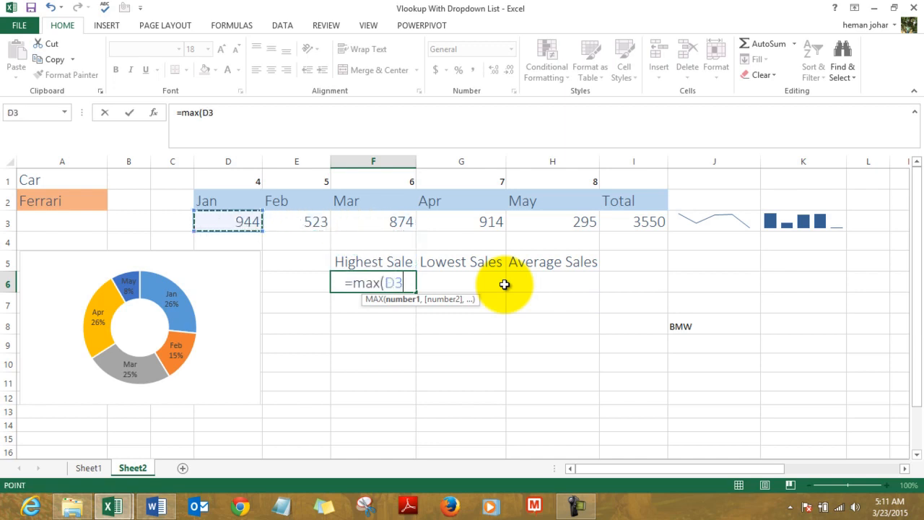
pyautogui.hotkey('shift', 'Right')
pyautogui.hotkey('shift', 'Right')
pyautogui.hotkey('shift', 'Right')
pyautogui.hotkey('shift', 'Right')
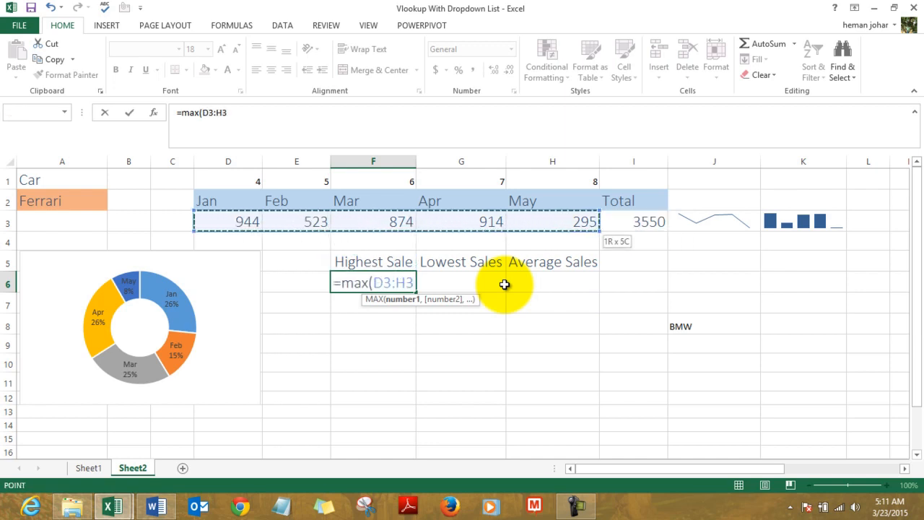
pyautogui.press('Return')
pyautogui.press('Up')
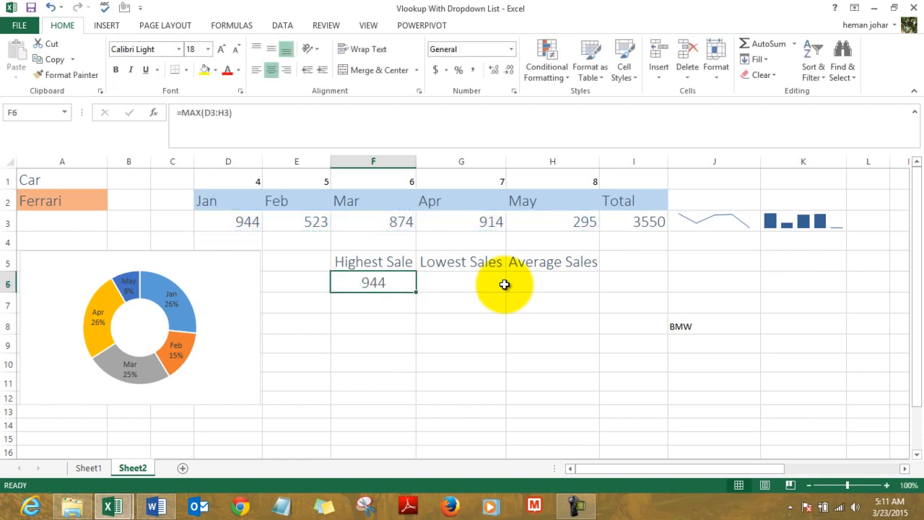
# Step: Enter the formula =MIN(D3:H3) in G6 under Lowest Sales
pyautogui.press('Right')
pyautogui.write('=min')
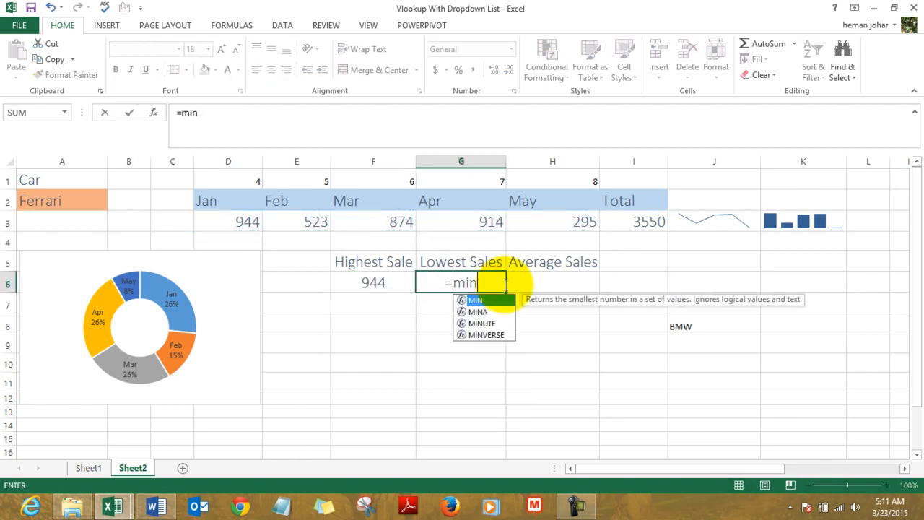
pyautogui.press('Tab')
pyautogui.press('Left')
pyautogui.press('Left')
pyautogui.press('Left')
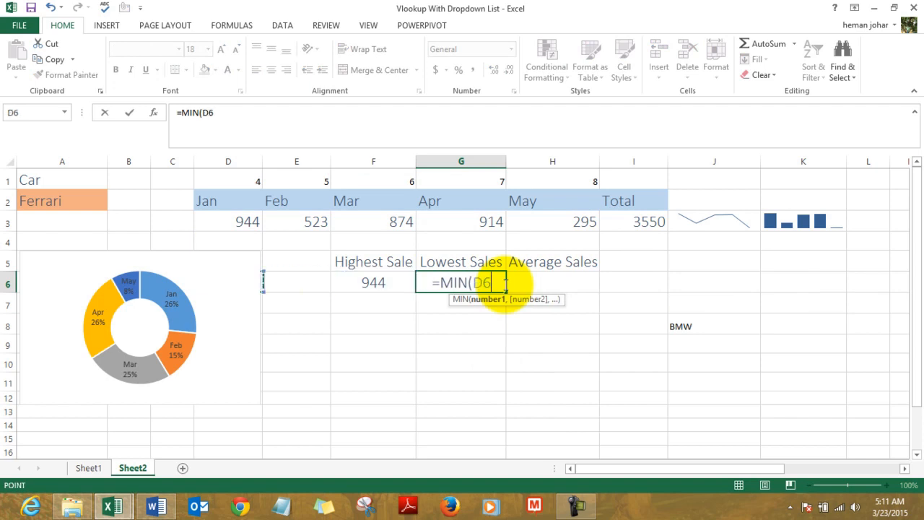
pyautogui.press('Up')
pyautogui.press('Up')
pyautogui.press('Up')
pyautogui.hotkey('shift', 'Right')
pyautogui.hotkey('shift', 'Right')
pyautogui.hotkey('shift', 'Right')
pyautogui.hotkey('shift', 'Right')
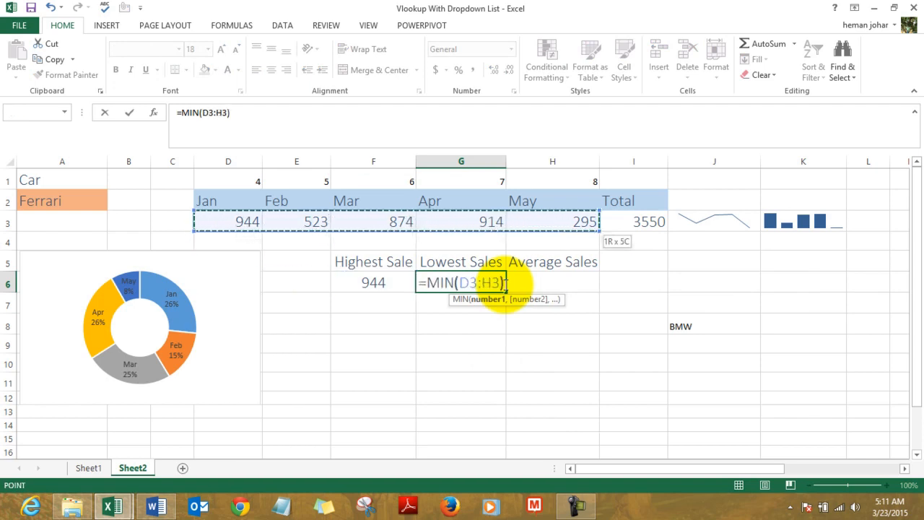
pyautogui.hotkey('ctrl', 'Return')
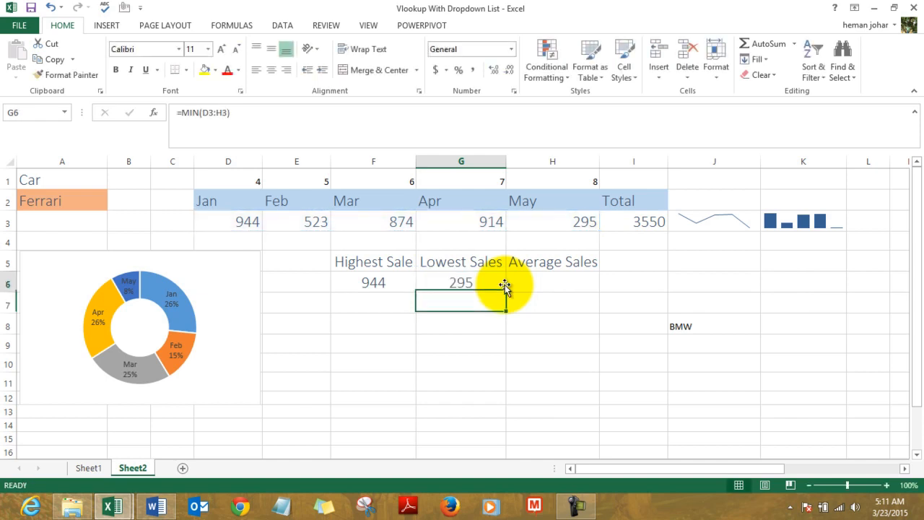
# Step: Enter the formula =AVERAGE(D3:H3) in H6 under Average Sales
pyautogui.press('Right')
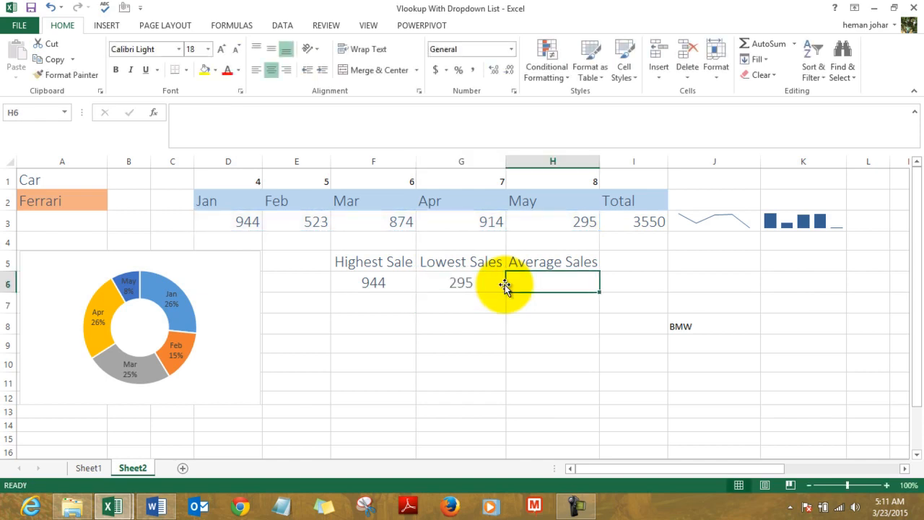
pyautogui.write('=ave')
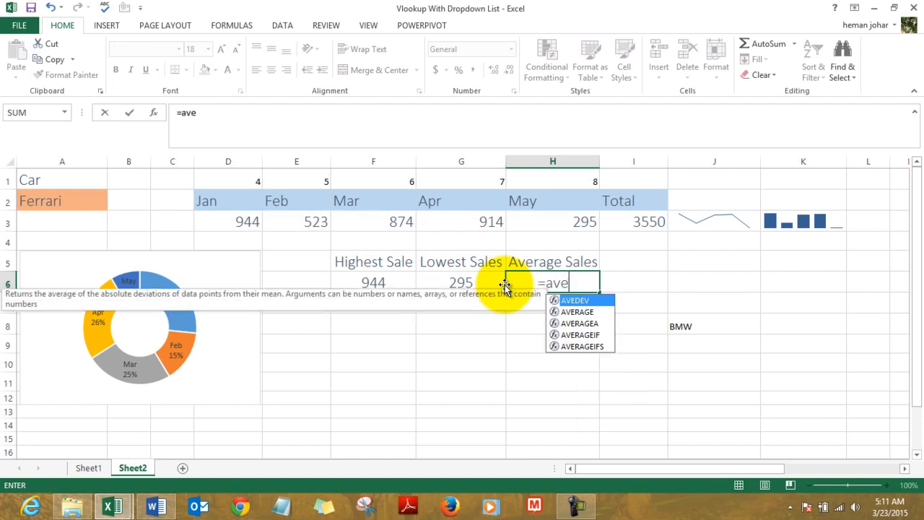
pyautogui.press('Down')
pyautogui.press('Tab')
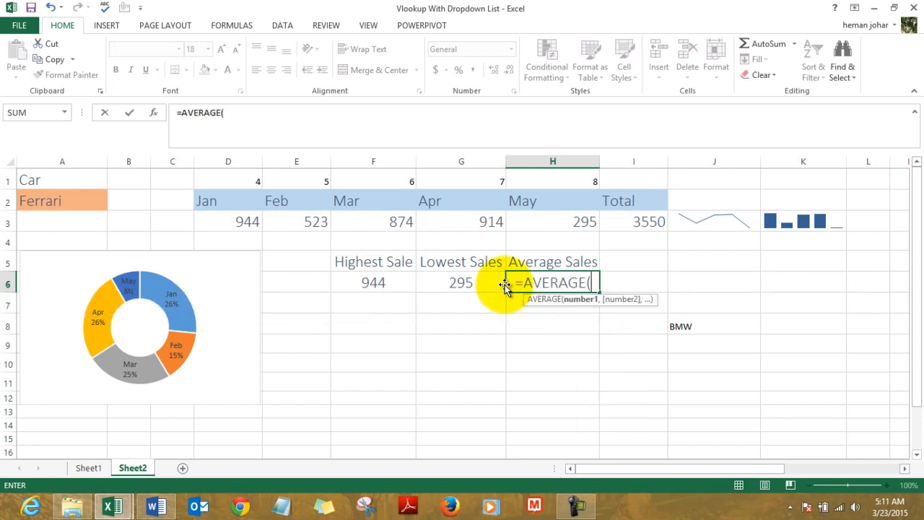
pyautogui.press('Left')
pyautogui.press('Left')
pyautogui.press('Left')
pyautogui.press('Up')
pyautogui.press('Up')
pyautogui.press('Up')
pyautogui.press('Left')
pyautogui.hotkey('shift', 'Right')
pyautogui.hotkey('shift', 'Right')
pyautogui.hotkey('shift', 'Right')
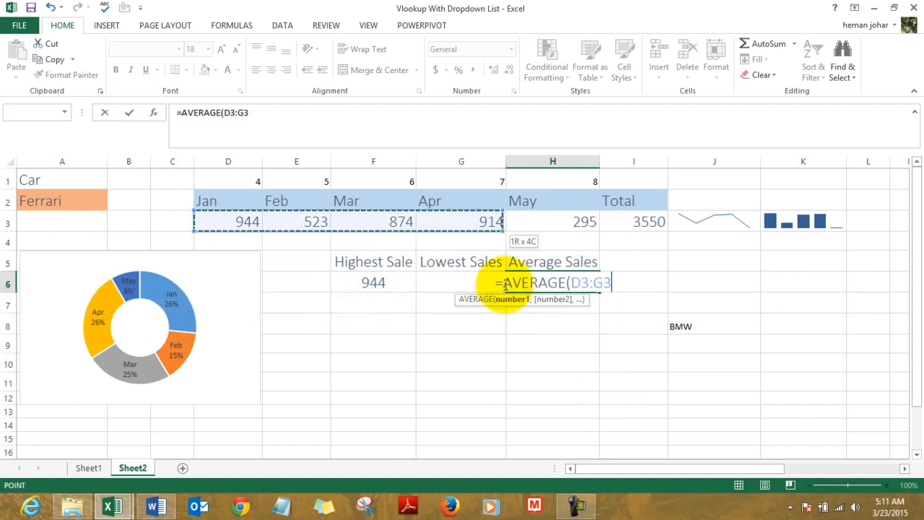
pyautogui.hotkey('shift', 'Right')
pyautogui.hotkey('shift', 'Right')
pyautogui.hotkey('shift', 'Left')
pyautogui.hotkey('ctrl', 'Return')
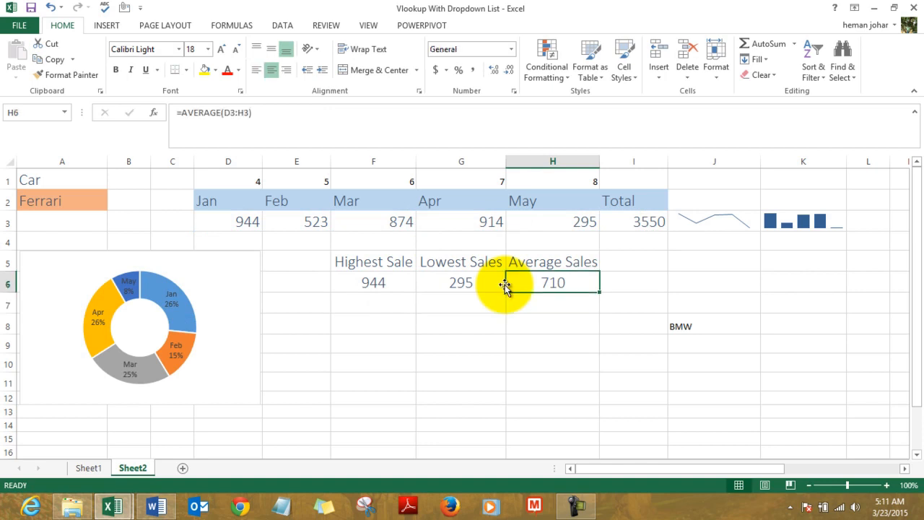
pyautogui.press('Left')
pyautogui.press('Left')
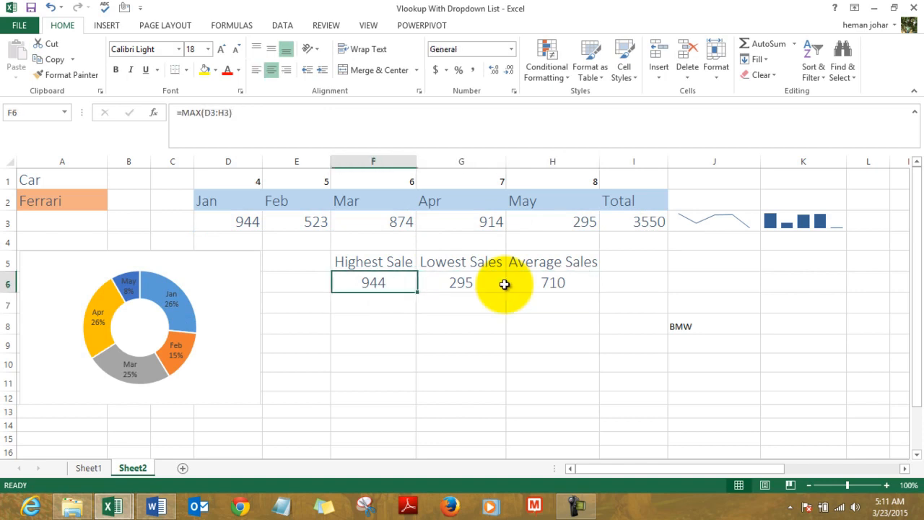
# Step: Check the source range of the existing doughnut chart and insert a new empty doughnut chart from cell F8
pyautogui.click(244, 306)
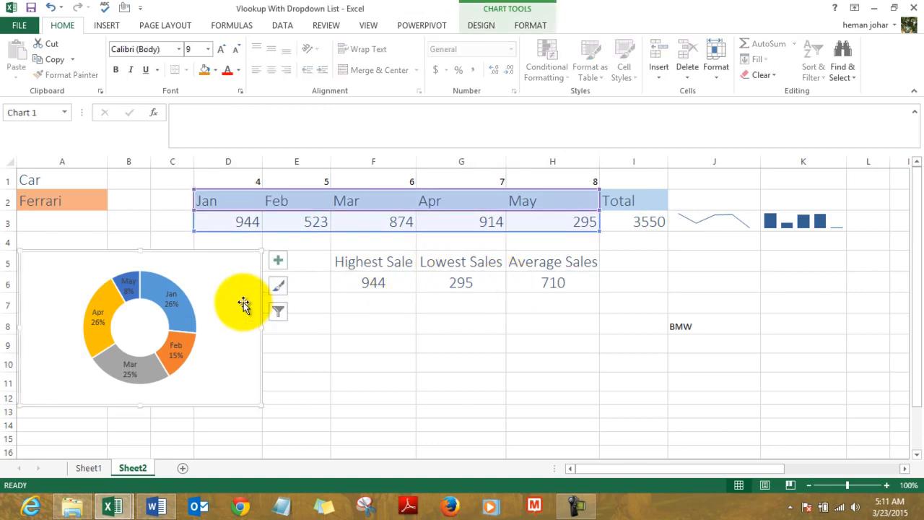
pyautogui.click(347, 325)
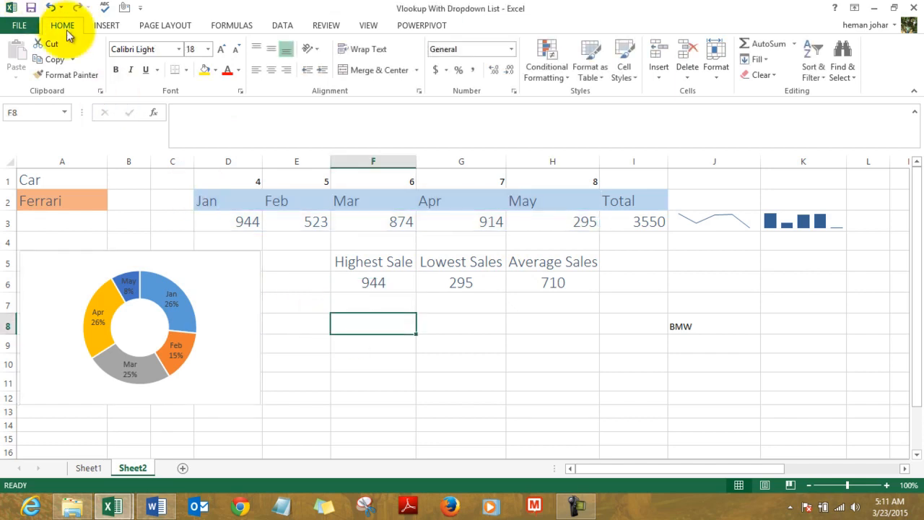
pyautogui.click(105, 26)
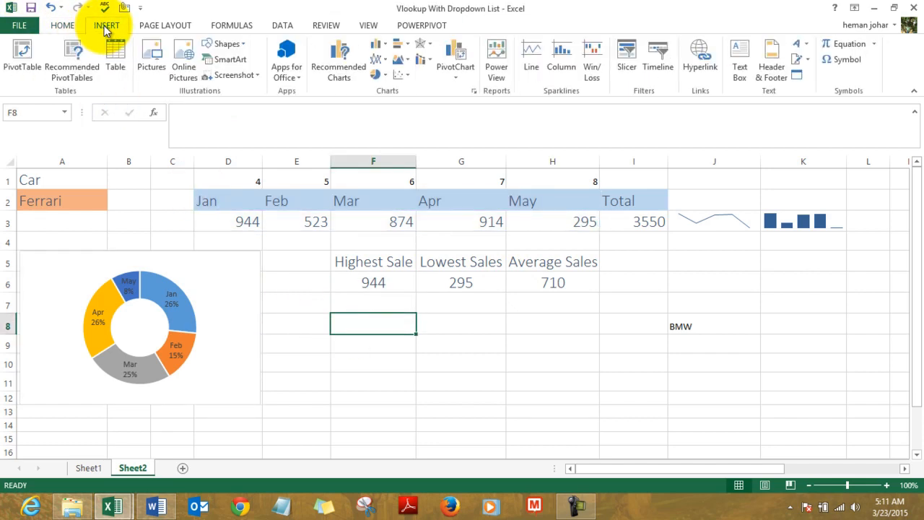
pyautogui.click(384, 75)
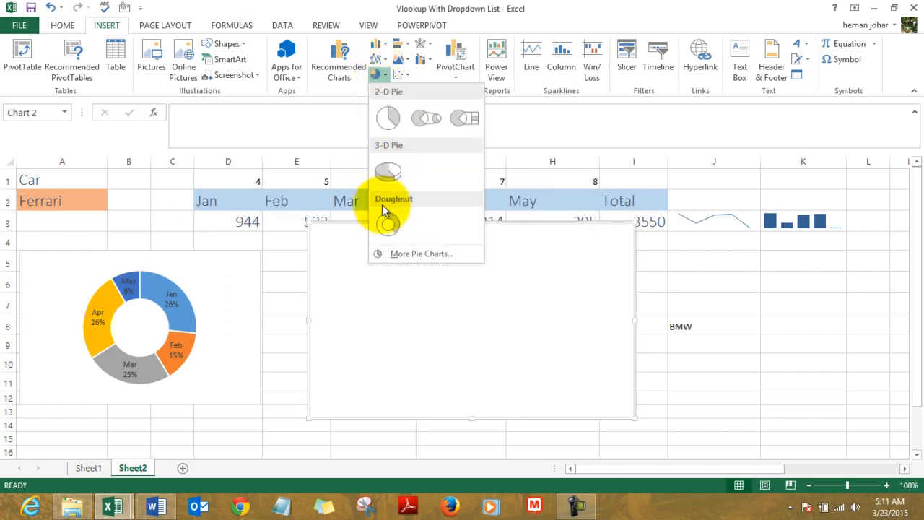
pyautogui.click(388, 226)
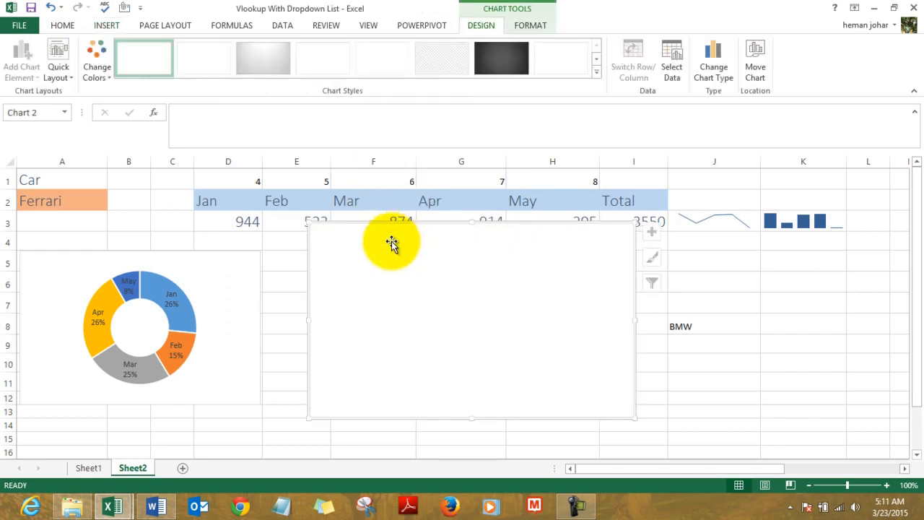
# Step: Move the empty doughnut chart below the sales summary and set its data range to Sheet2 D2:H3
pyautogui.moveTo(392, 243); pyautogui.dragTo(365, 287)
pyautogui.moveTo(374, 318); pyautogui.dragTo(410, 315)
pyautogui.rightClick(410, 314)
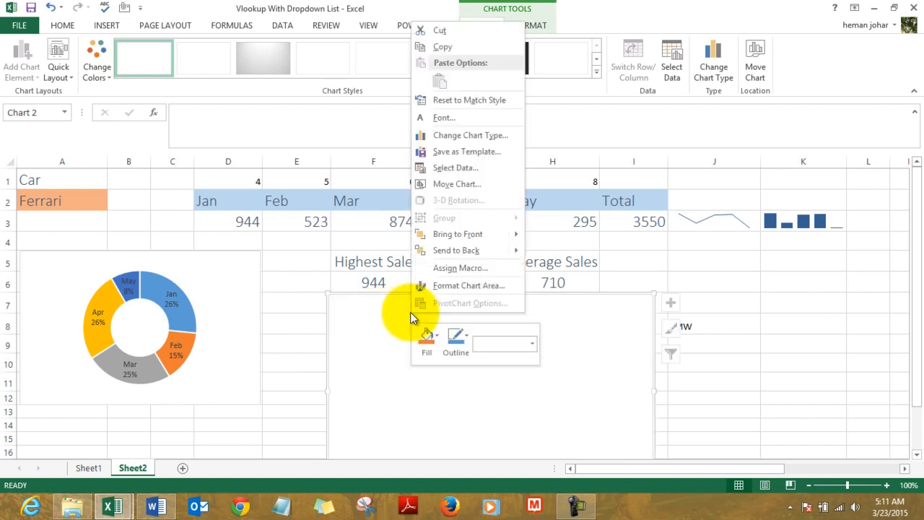
pyautogui.click(476, 167)
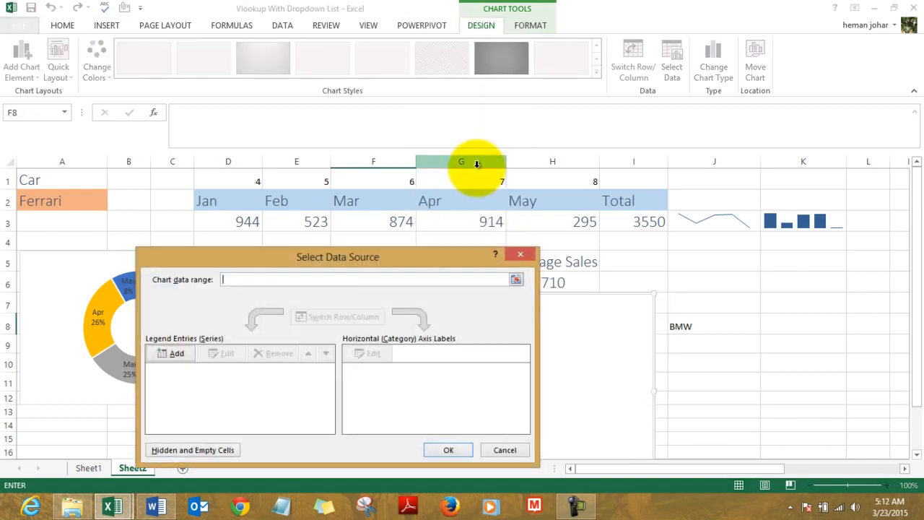
pyautogui.click(223, 209)
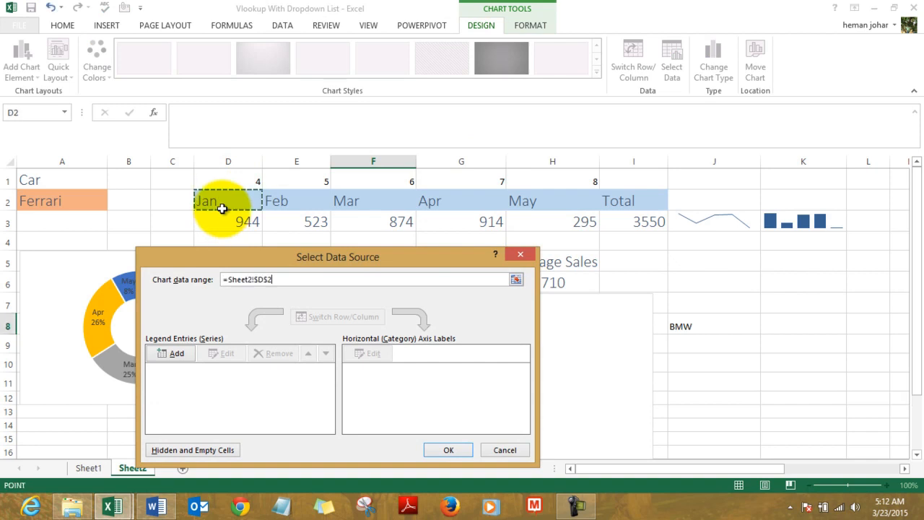
pyautogui.hotkey('shift', 'Down')
pyautogui.hotkey('shift', 'Right')
pyautogui.hotkey('shift', 'Right')
pyautogui.hotkey('shift', 'Right')
pyautogui.hotkey('shift', 'Right')
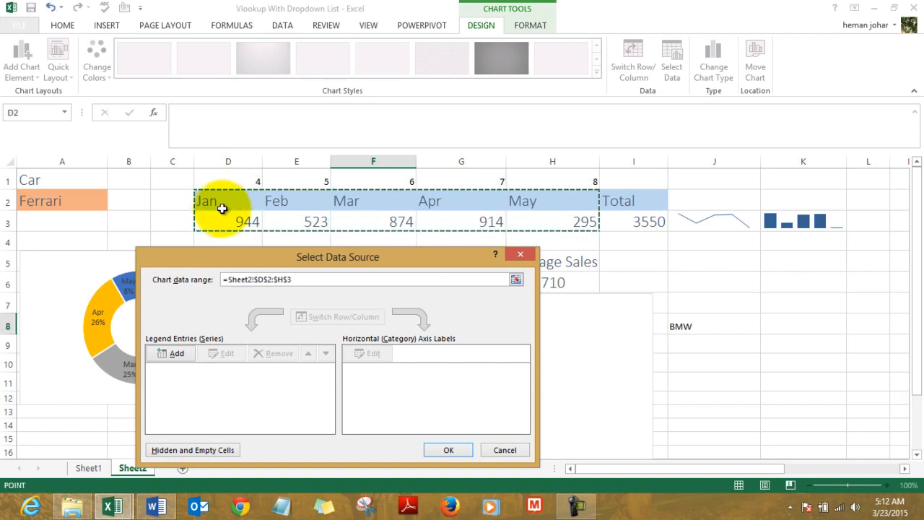
pyautogui.press('Return')
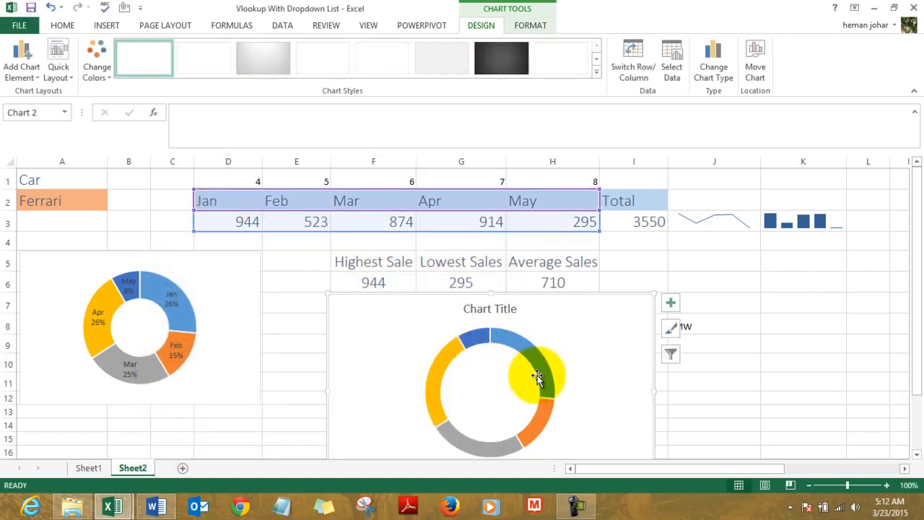
# Step: Apply the quick layout with a chart title and month names with percentages on the slices to the new doughnut chart
pyautogui.click(70, 77)
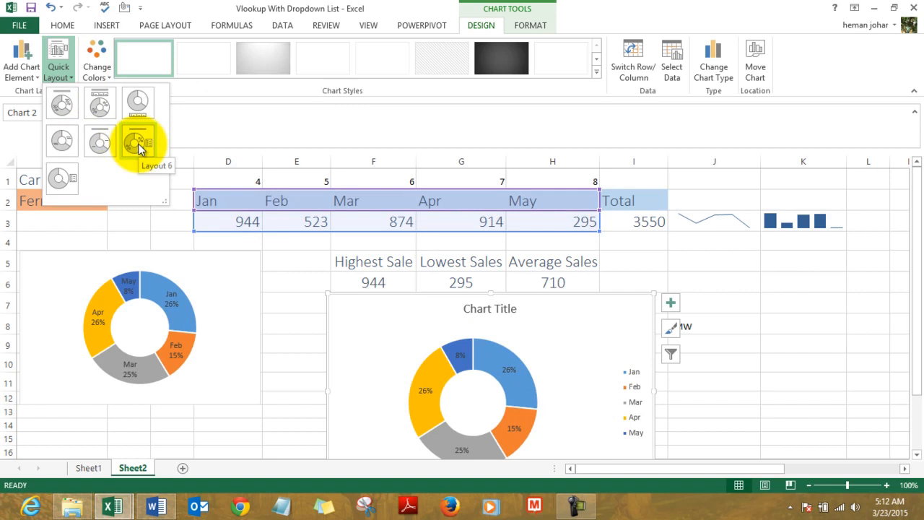
pyautogui.click(63, 107)
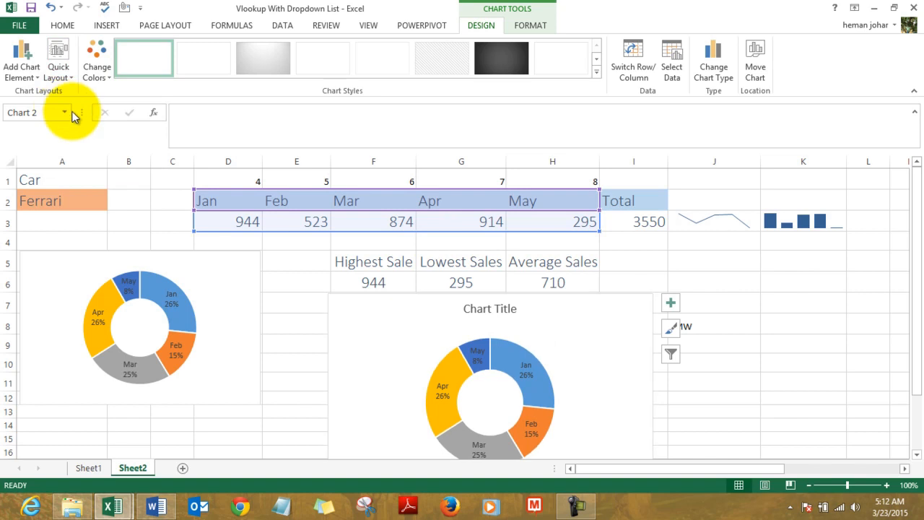
pyautogui.click(747, 408)
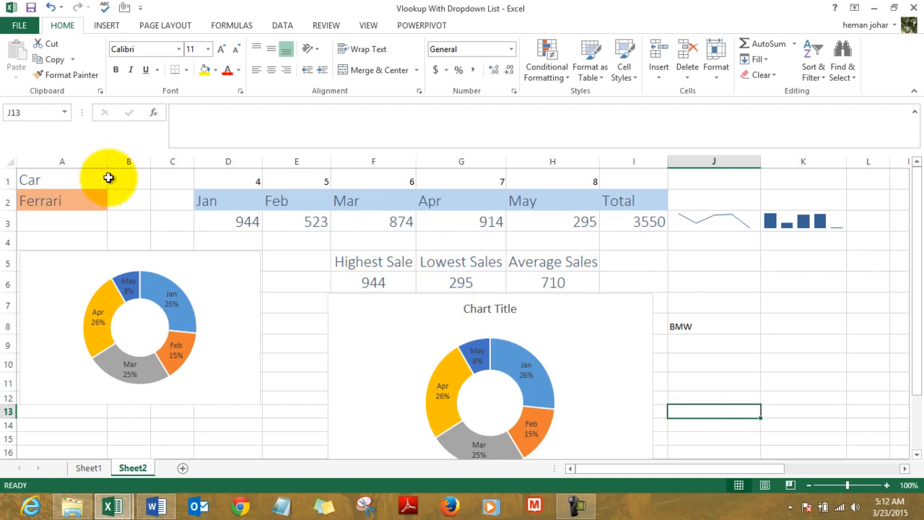
# Step: Choose Suzuki from the car dropdown list in cell A2
pyautogui.click(93, 196)
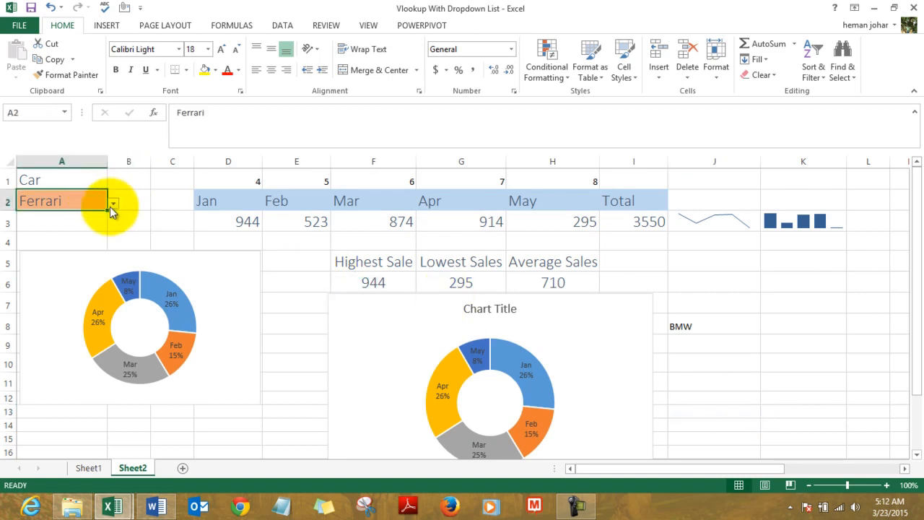
pyautogui.click(112, 203)
pyautogui.click(68, 242)
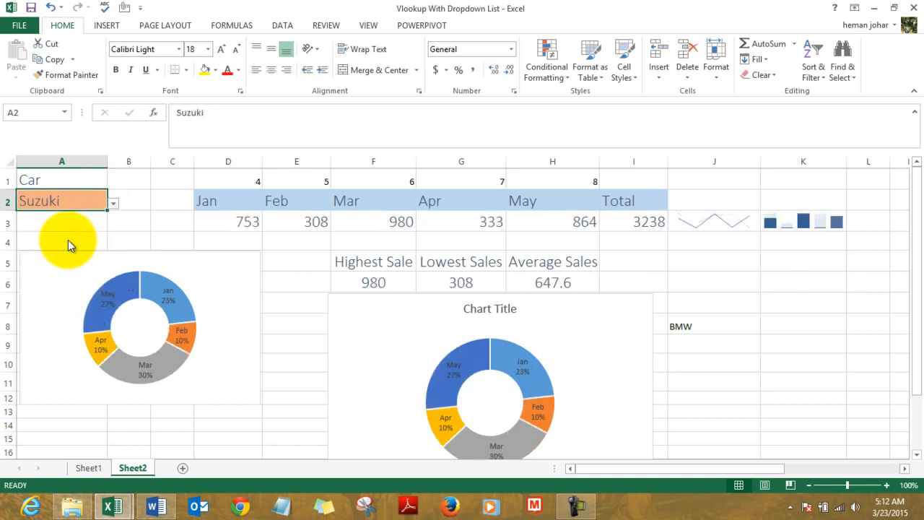
pyautogui.click(296, 268)
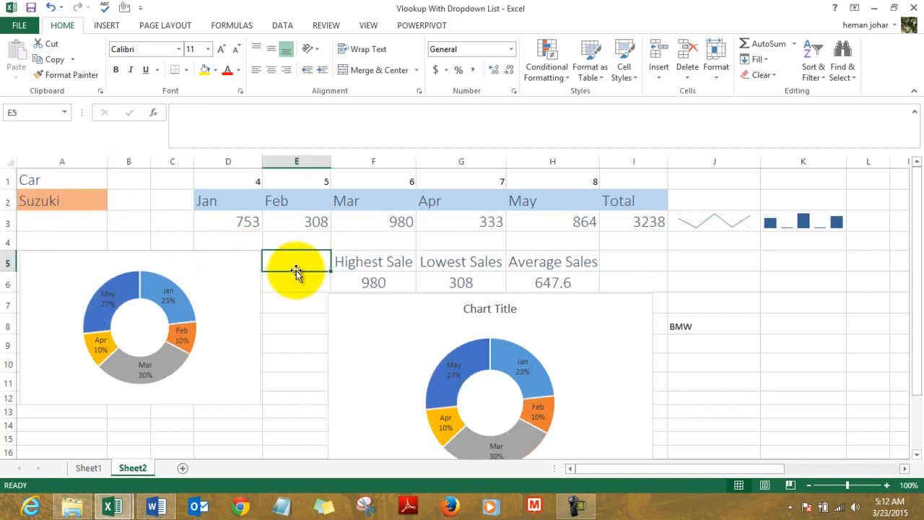
pyautogui.press('Up')
pyautogui.press('Up')
pyautogui.press('Up')
pyautogui.press('Up')
pyautogui.press('Right')
pyautogui.press('Right')
pyautogui.press('Right')
pyautogui.press('Right')
pyautogui.press('Right')
pyautogui.press('Right')
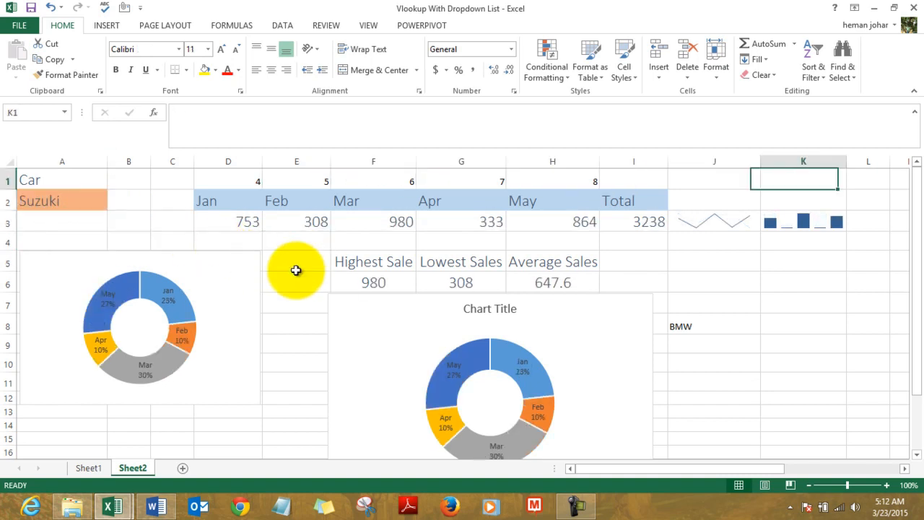
pyautogui.press('Left')
pyautogui.write('www')
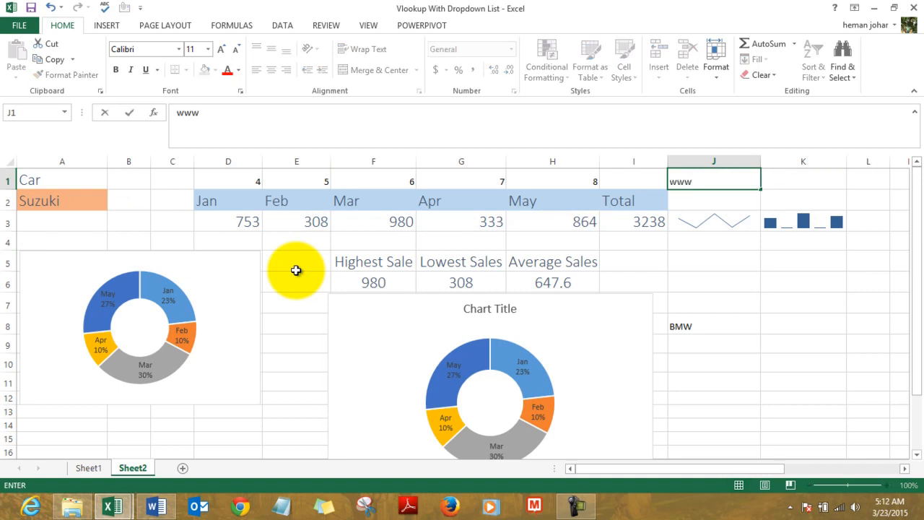
pyautogui.write('.myelesson.or')
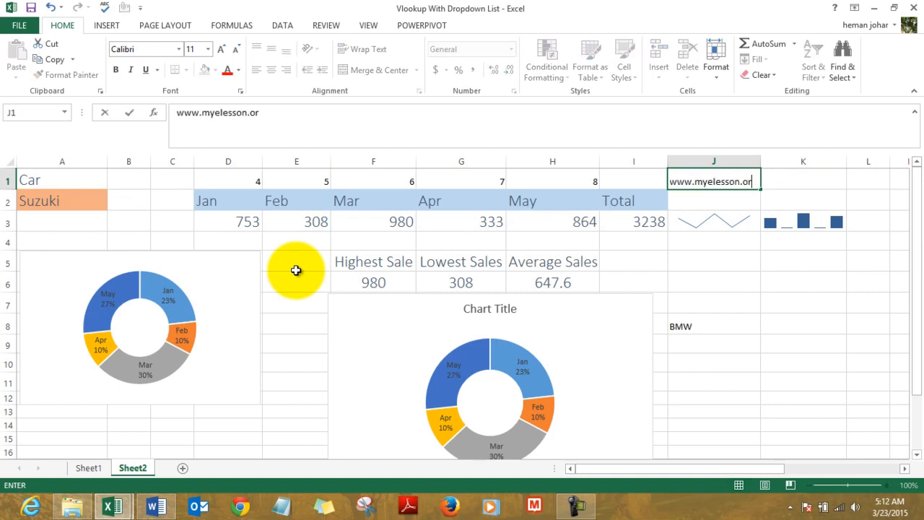
pyautogui.write('g')
pyautogui.press('Return')
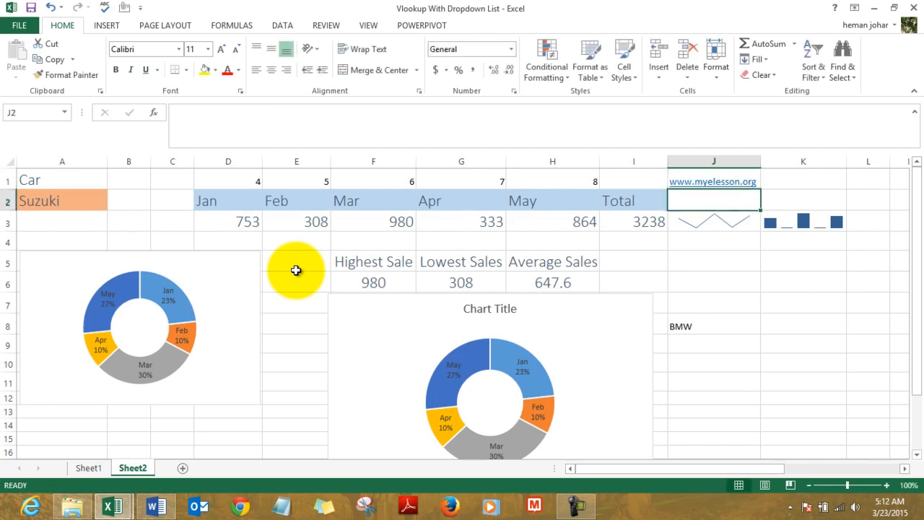
pyautogui.press('Down')
pyautogui.press('Down')
pyautogui.press('Down')
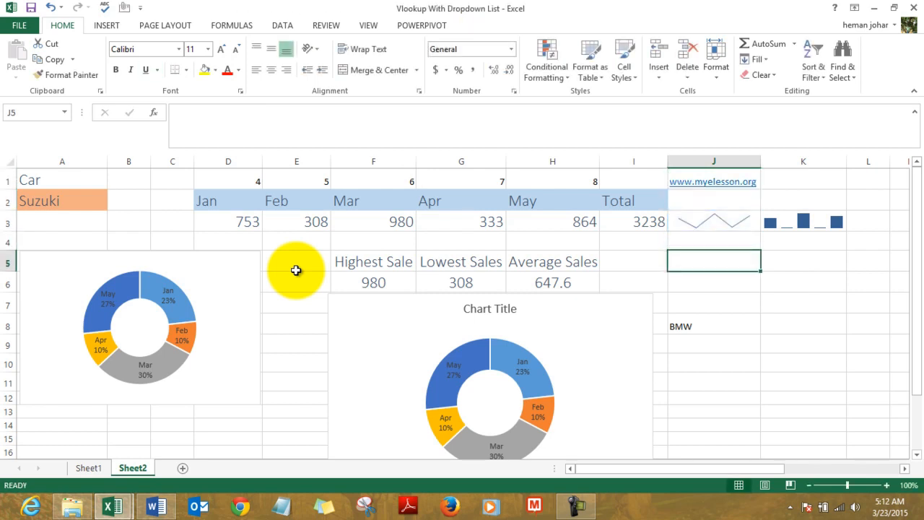